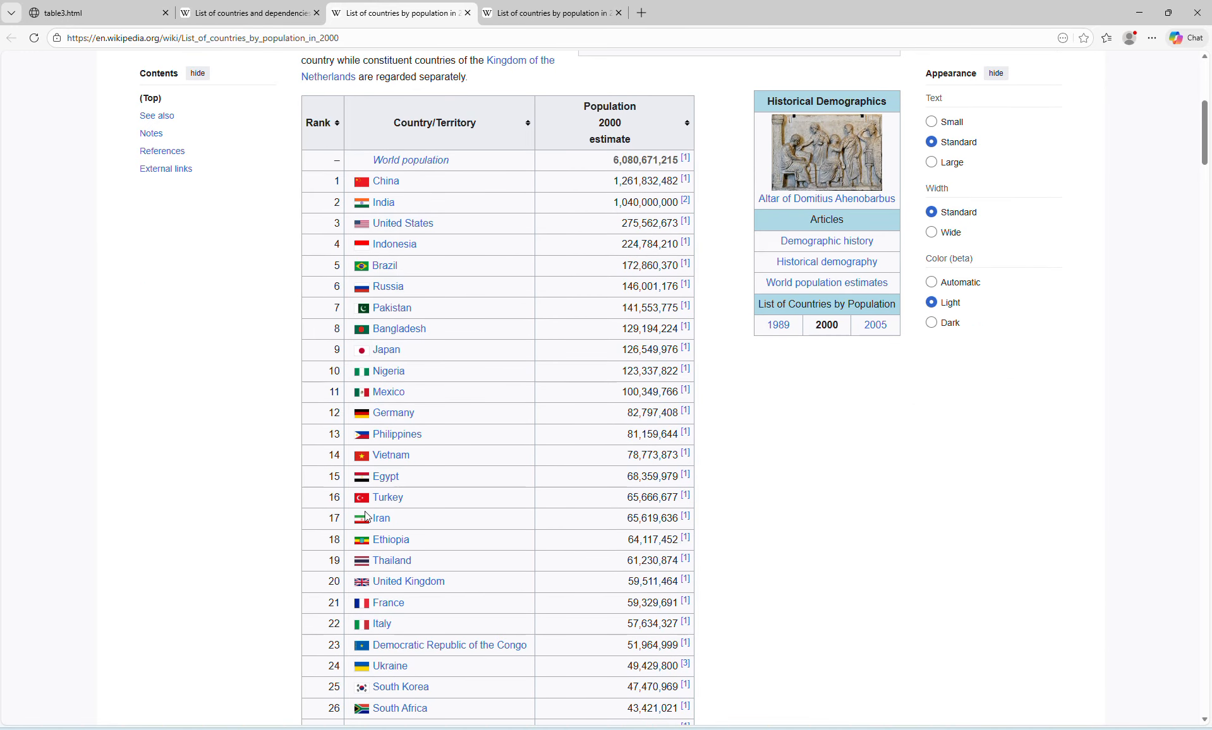
# - Copy the web address of the Wikipedia list of countries by population in 2000 and switch to Power BI Desktop
pyautogui.scroll(3, 366, 516)
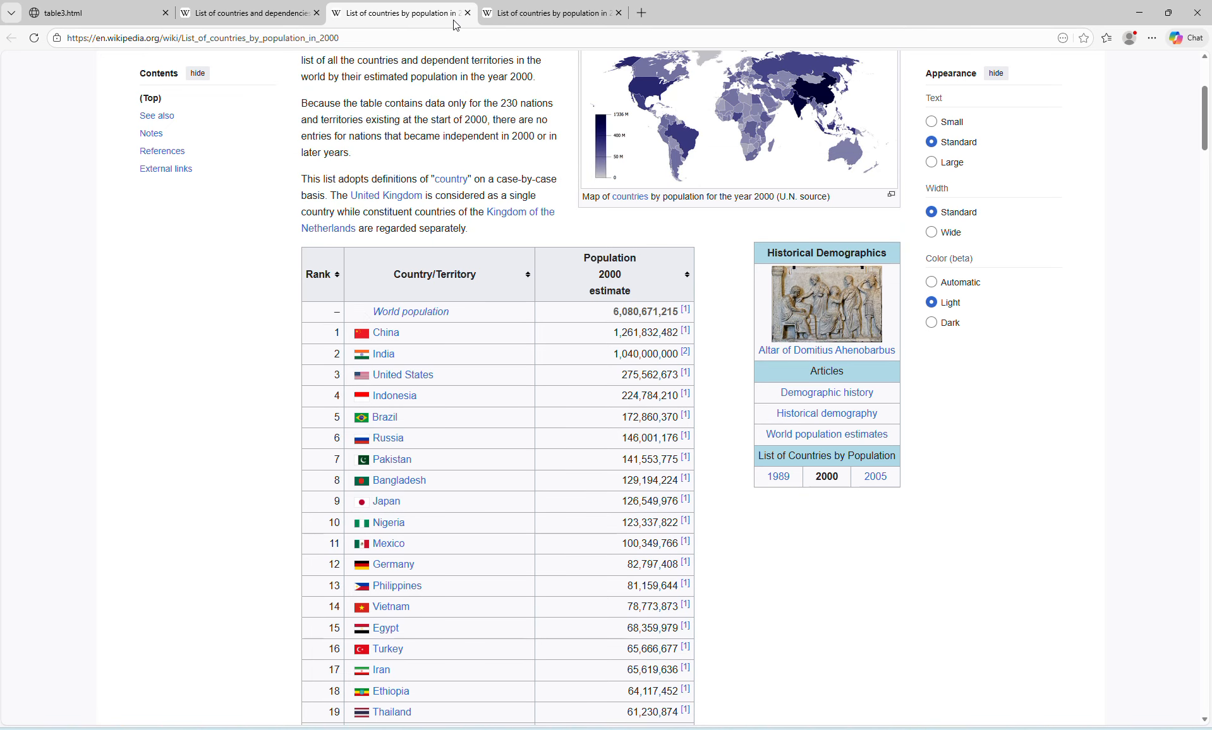
pyautogui.click(442, 36)
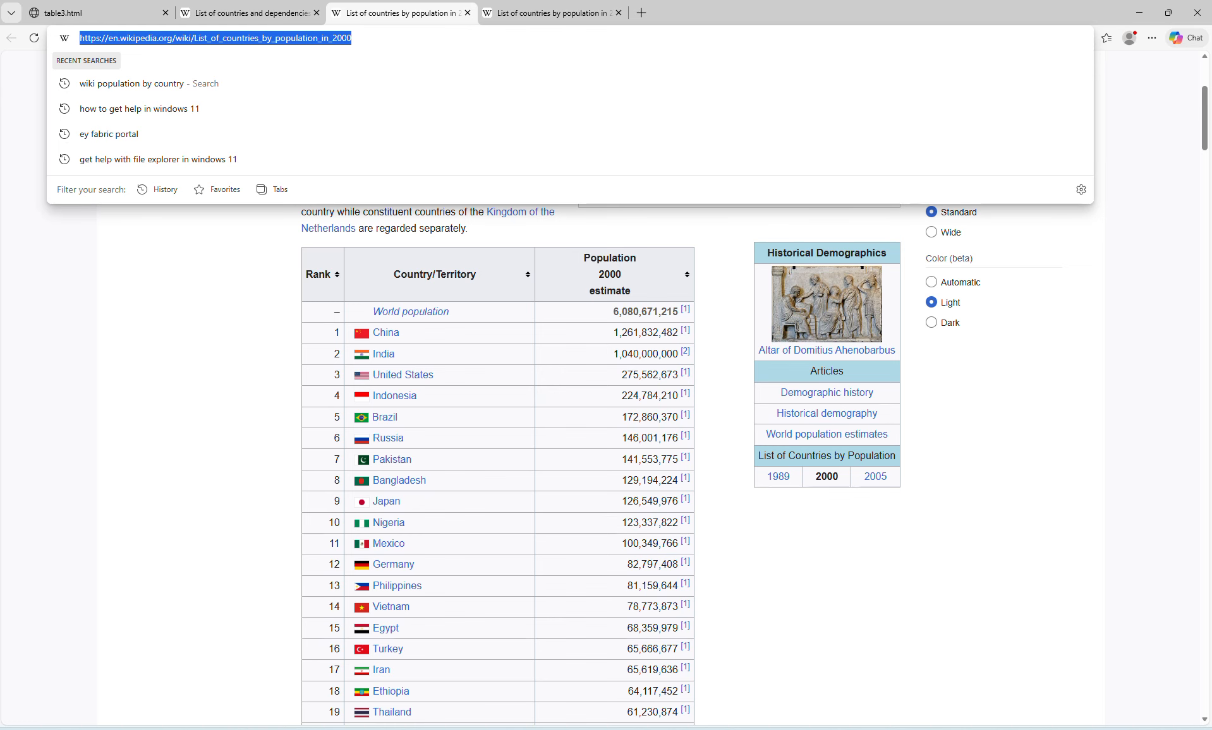
pyautogui.hotkey('alt', 'Tab')
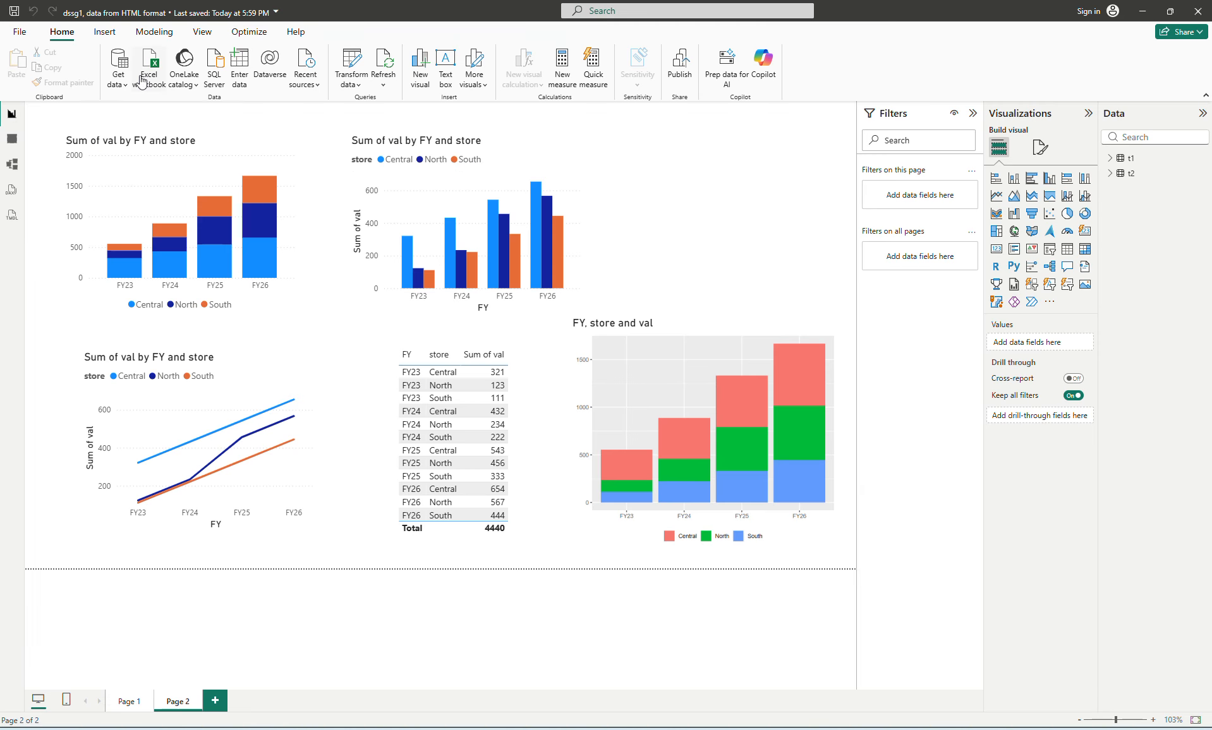
pyautogui.click(118, 81)
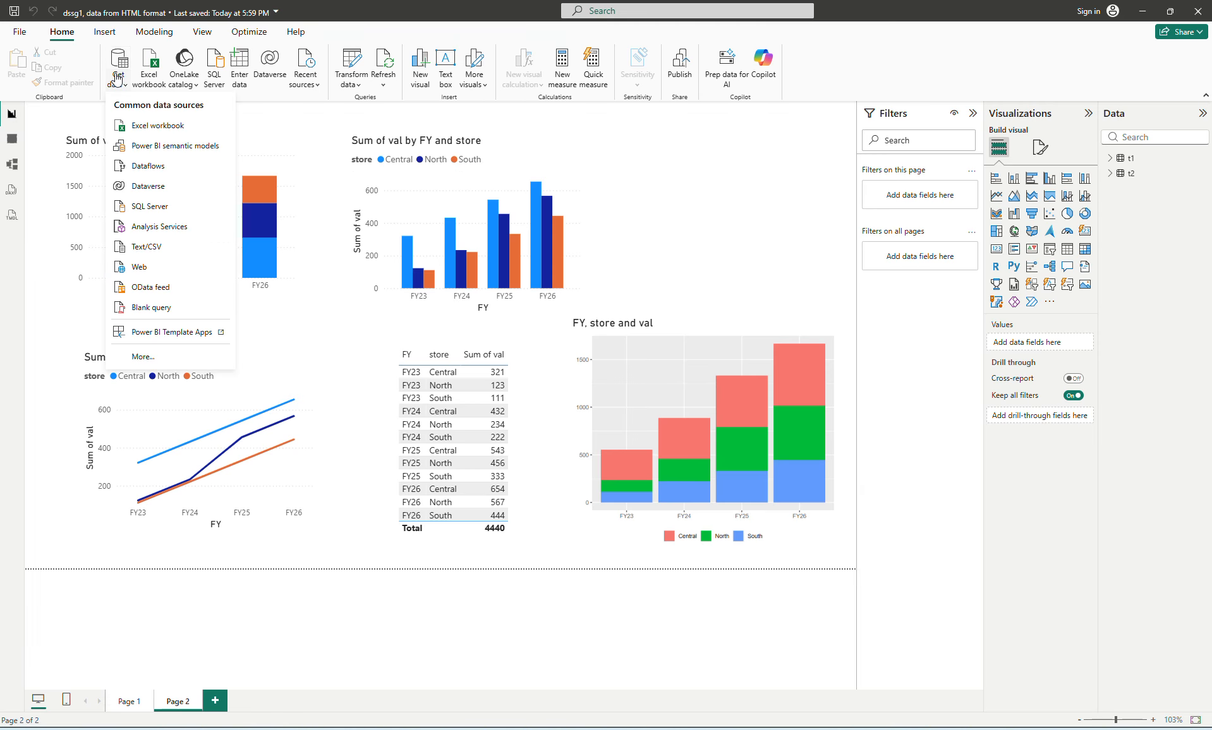
pyautogui.click(145, 269)
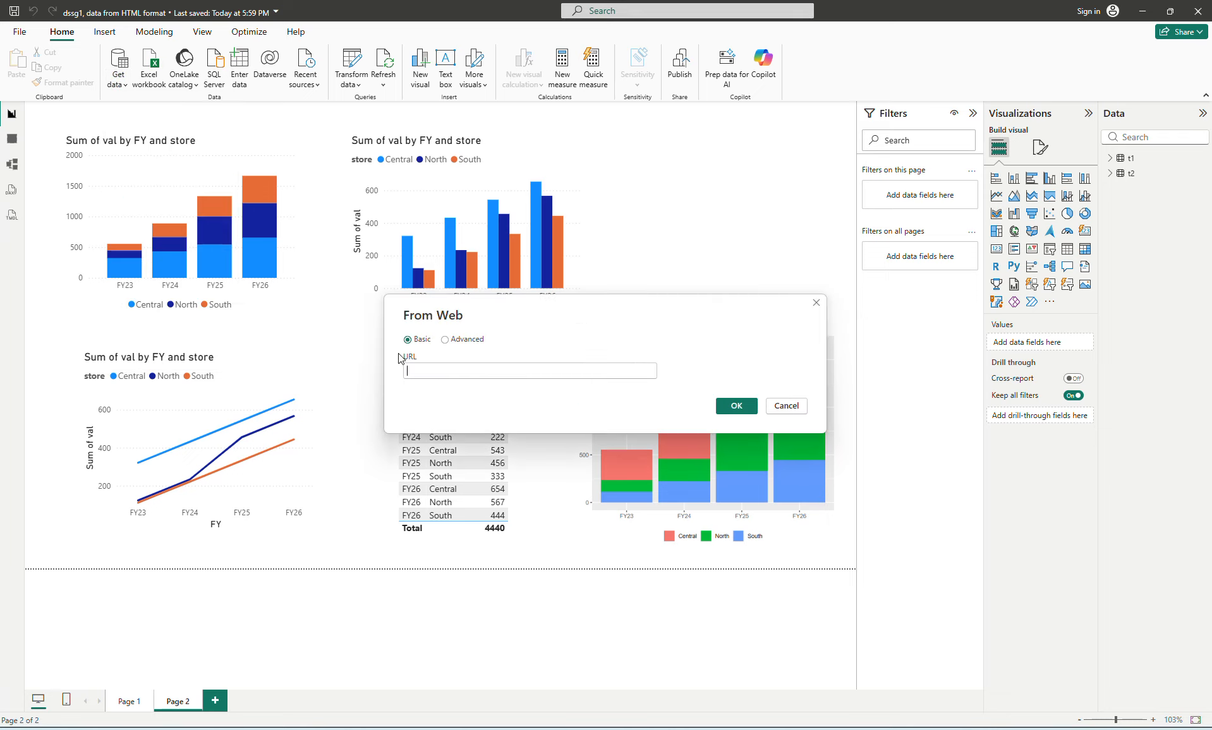
pyautogui.write('https://en.wikipedia.org/wiki/List_of_countries_by_population_in_2000')
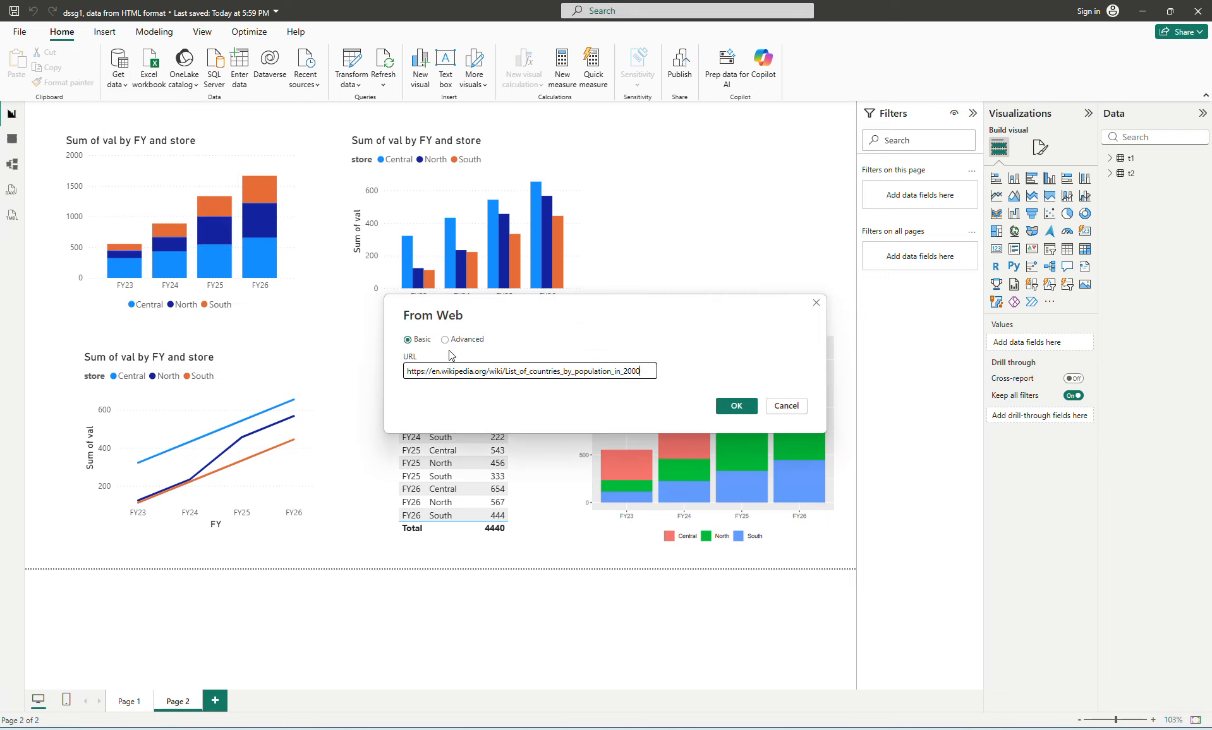
pyautogui.click(735, 409)
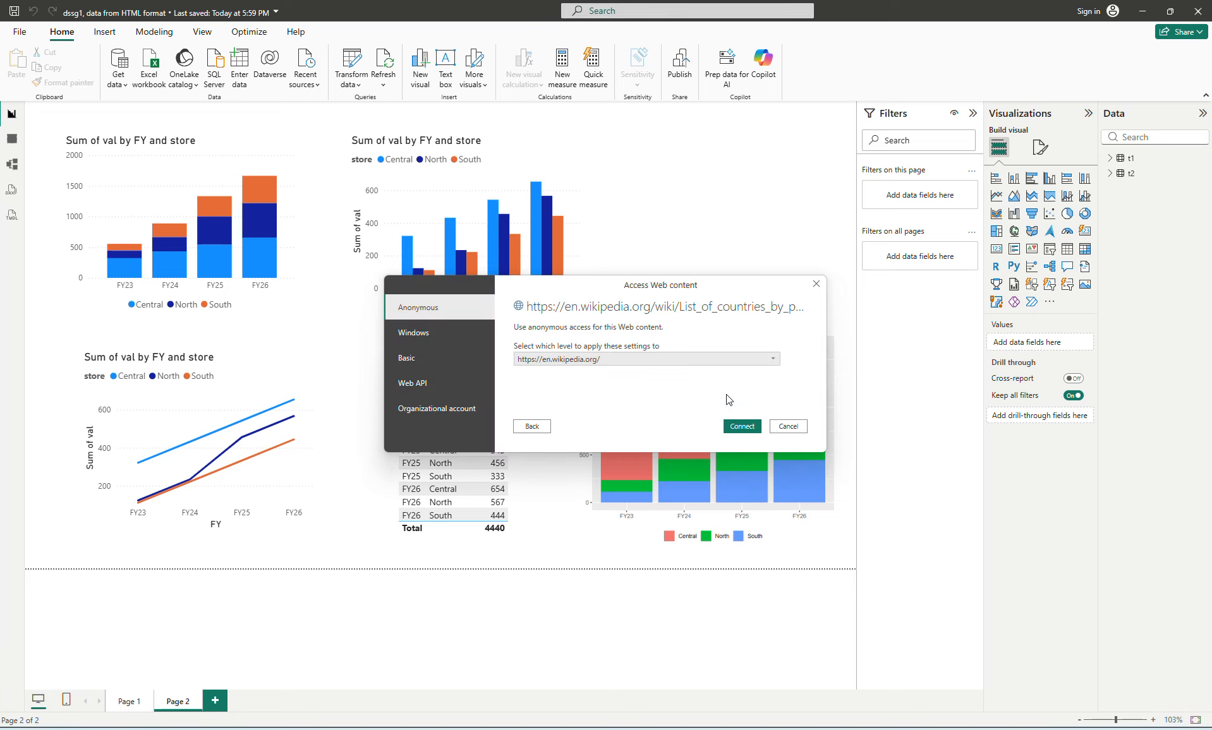
pyautogui.click(730, 432)
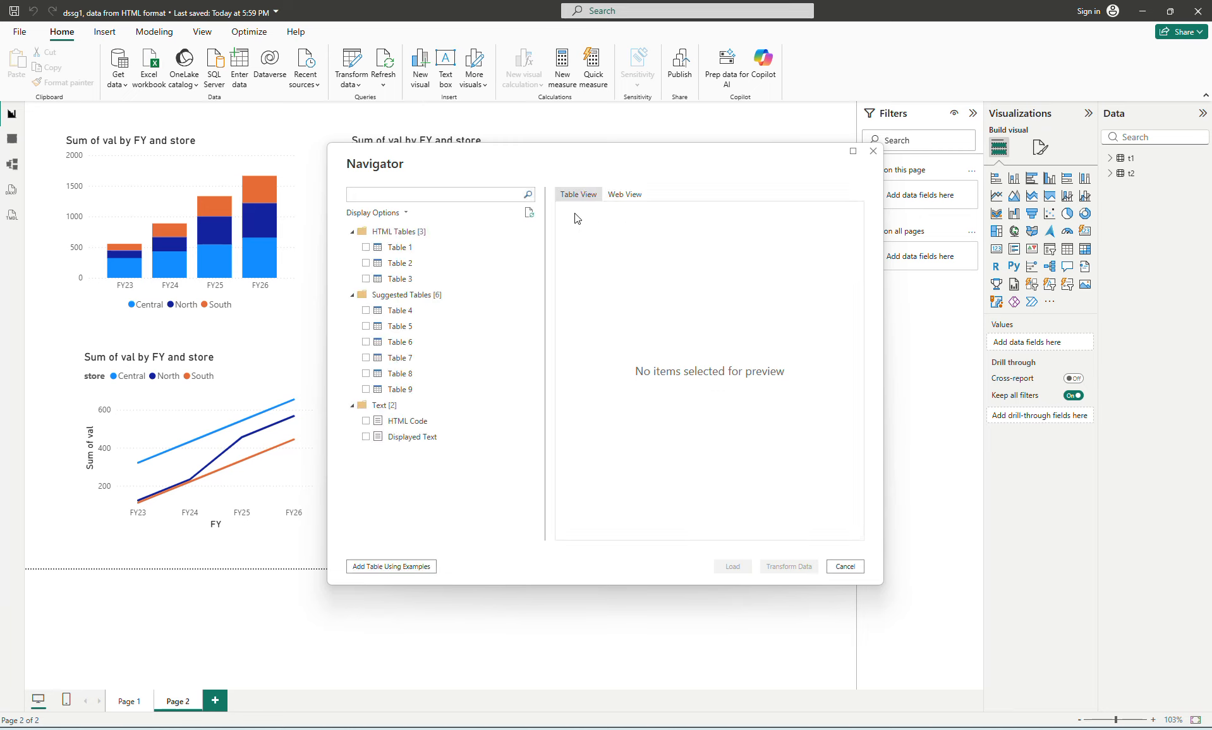
# - Preview the page's HTML tables, select Table 2 with the country populations and open it for transformation in Power Query
pyautogui.click(393, 249)
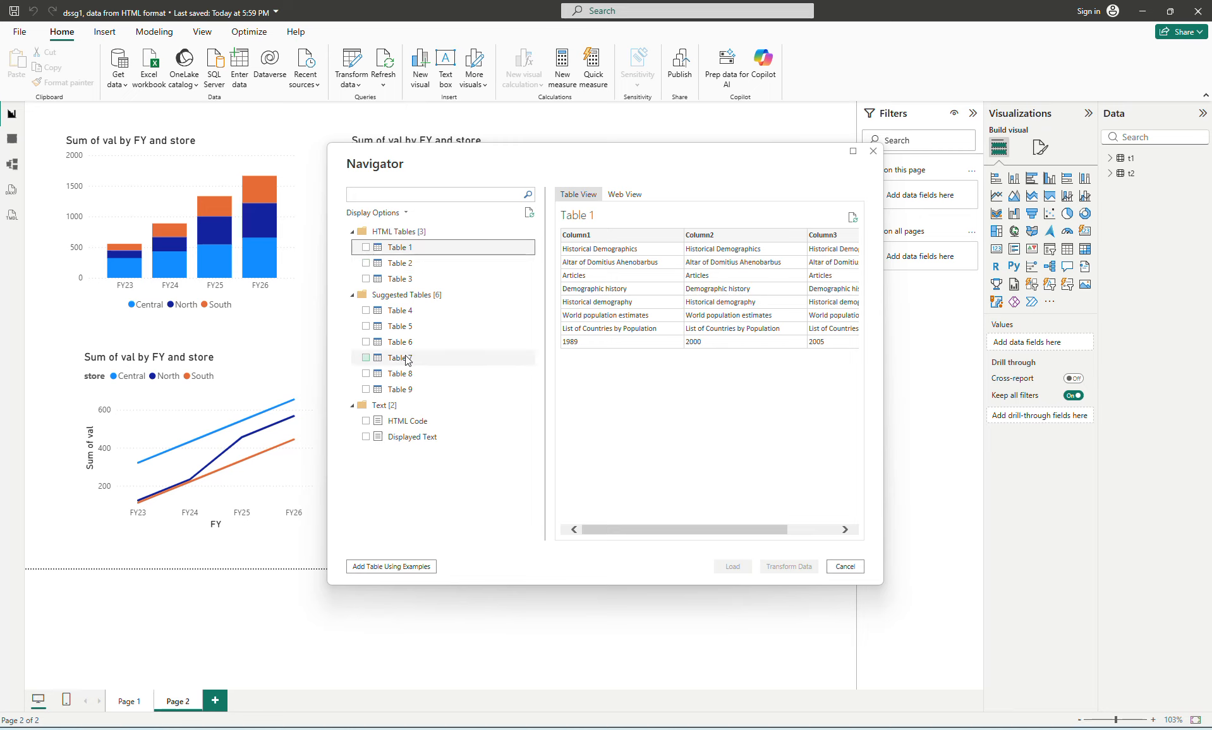
pyautogui.click(404, 264)
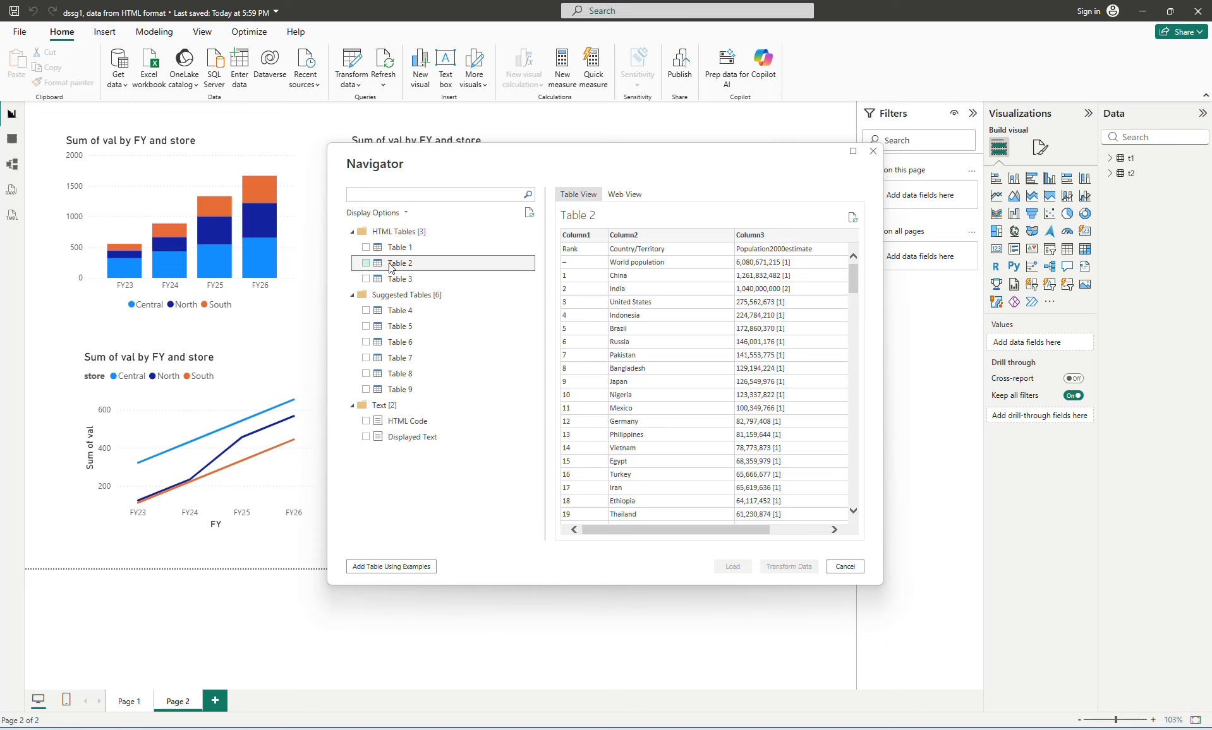
pyautogui.click(365, 263)
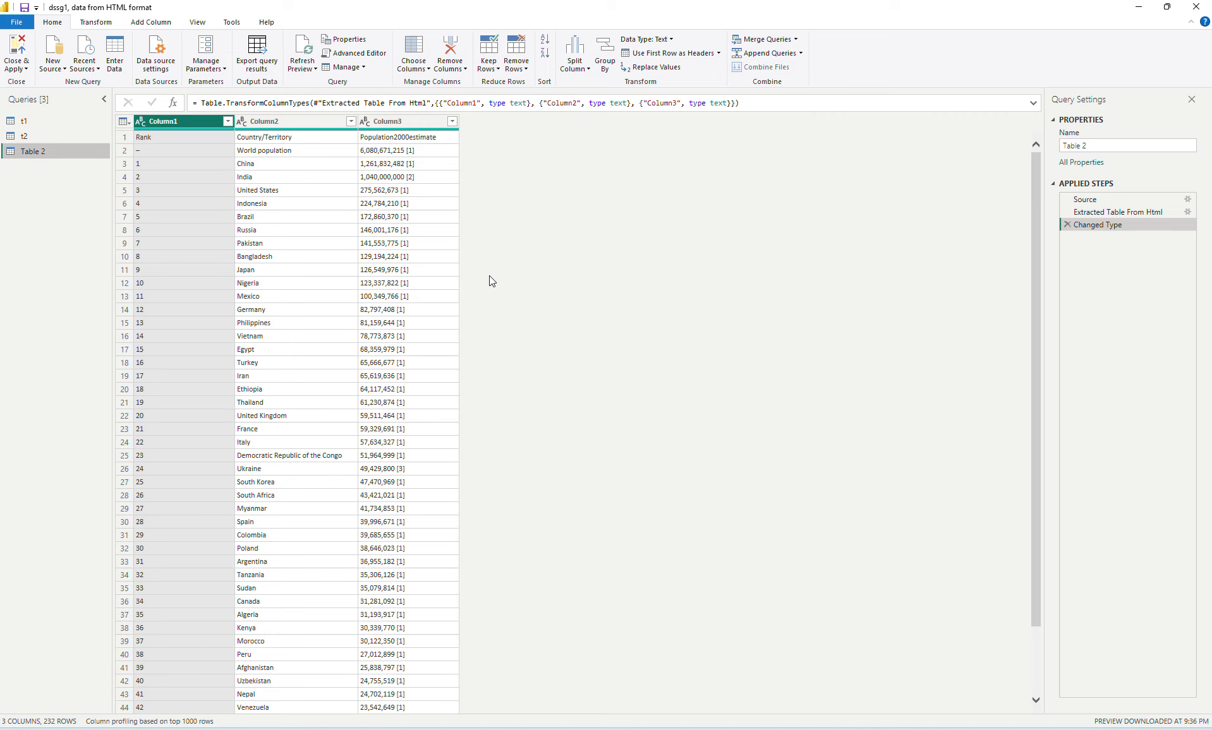
# - Rename the Table 2 query as wiki1
pyautogui.click(41, 150)
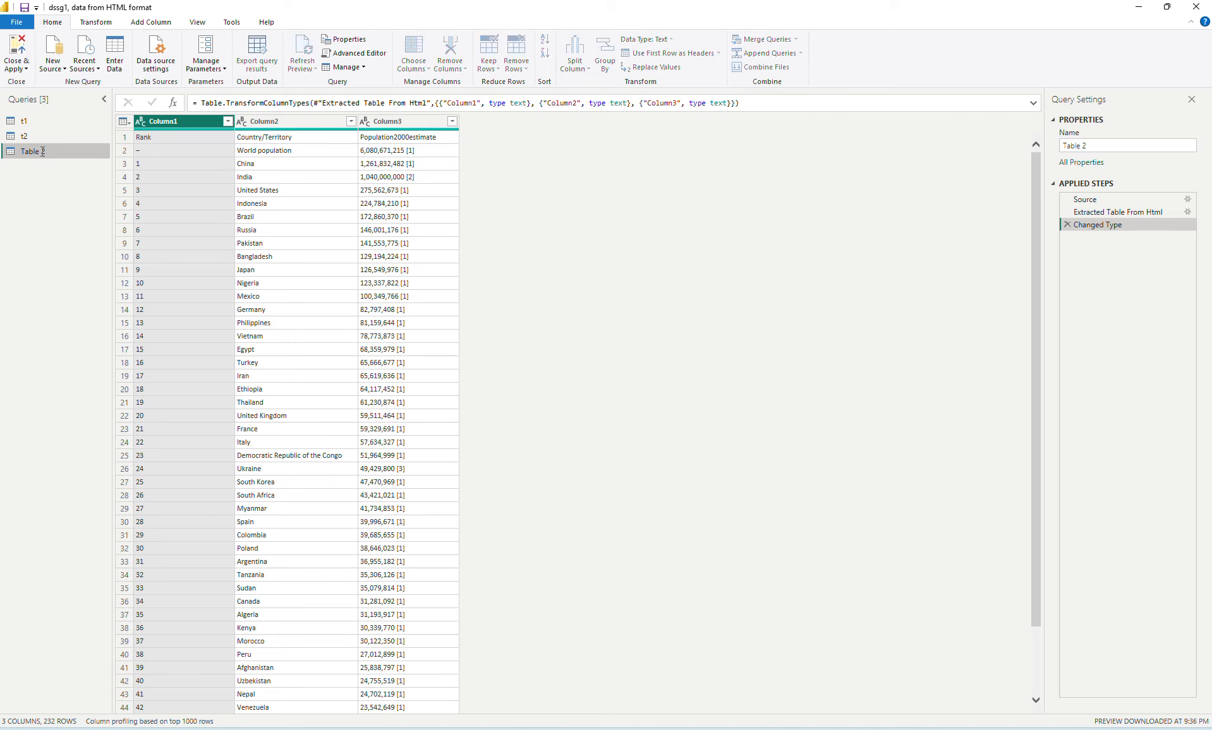
pyautogui.write('w')
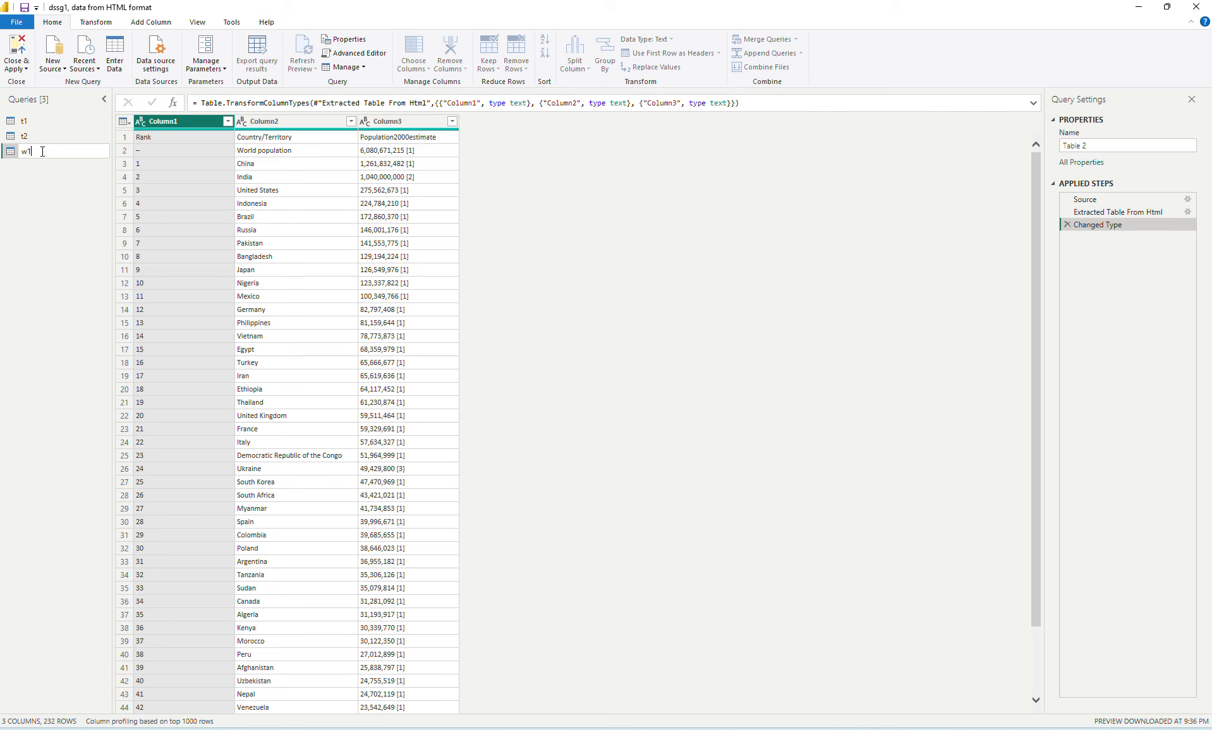
pyautogui.write('1')
pyautogui.press('Return')
pyautogui.click(40, 150)
pyautogui.write('wiki1')
pyautogui.press('Return')
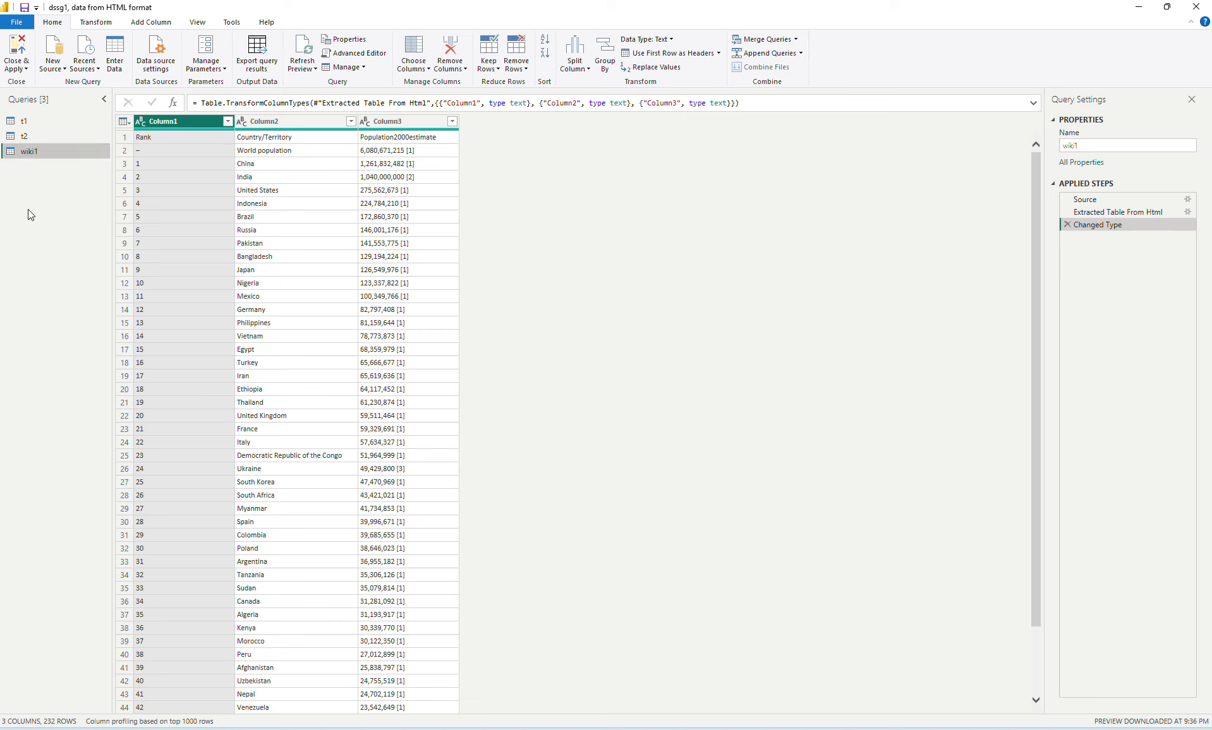
# - Filter out the World population row with a Does Not Equal text filter on Column2
pyautogui.click(276, 150)
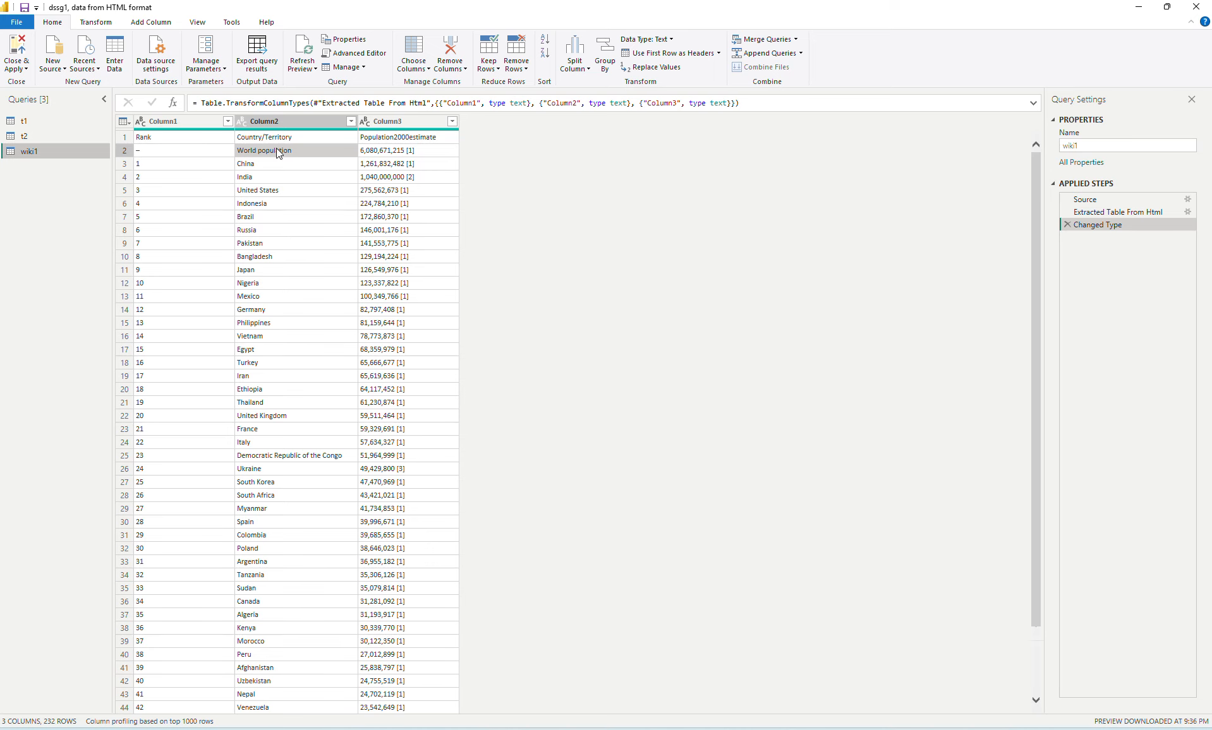
pyautogui.rightClick(276, 150)
pyautogui.moveTo(335, 178)
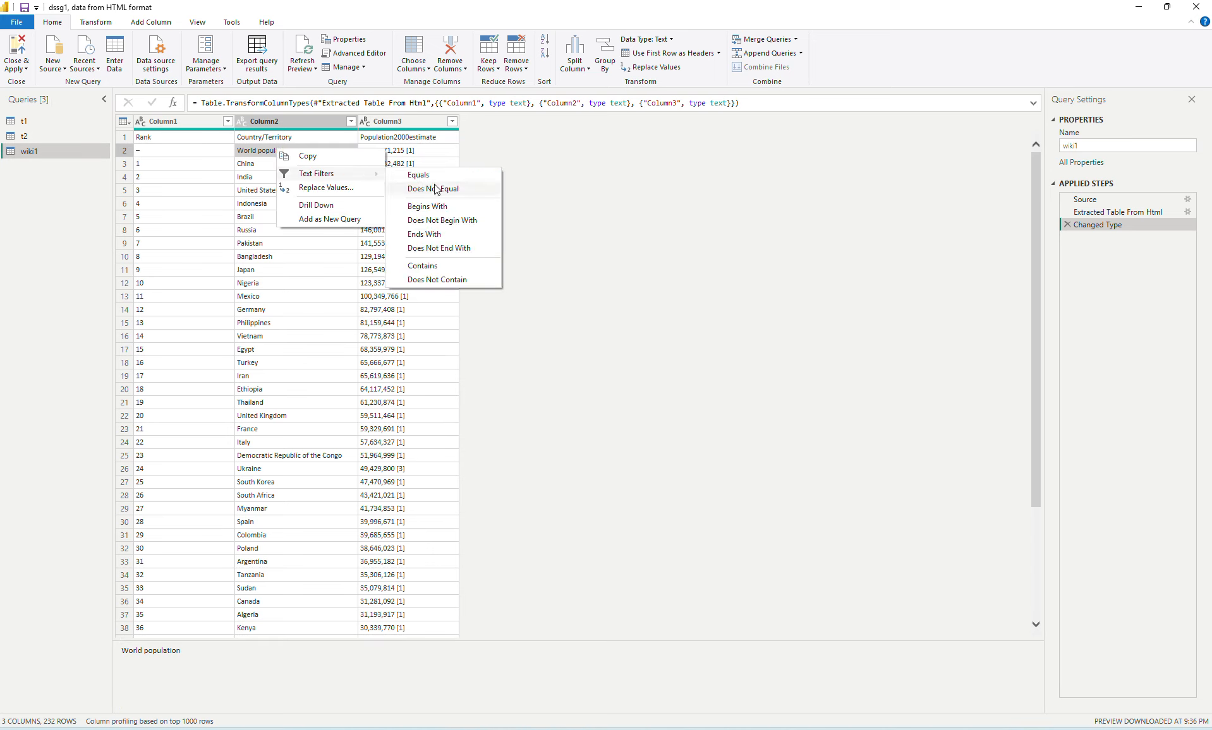
pyautogui.click(436, 189)
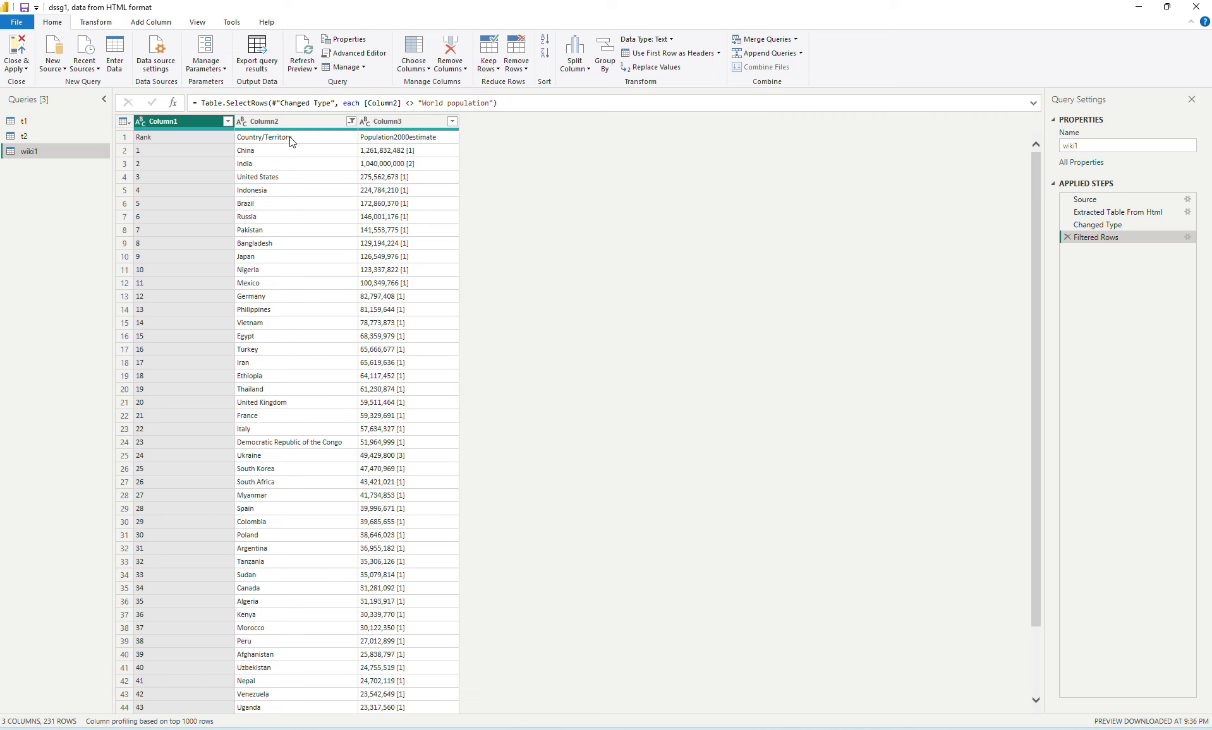
# - Rename Column1 as rank, Column2 as name and Column3 as ppl
pyautogui.doubleClick(195, 121)
pyautogui.write('rank')
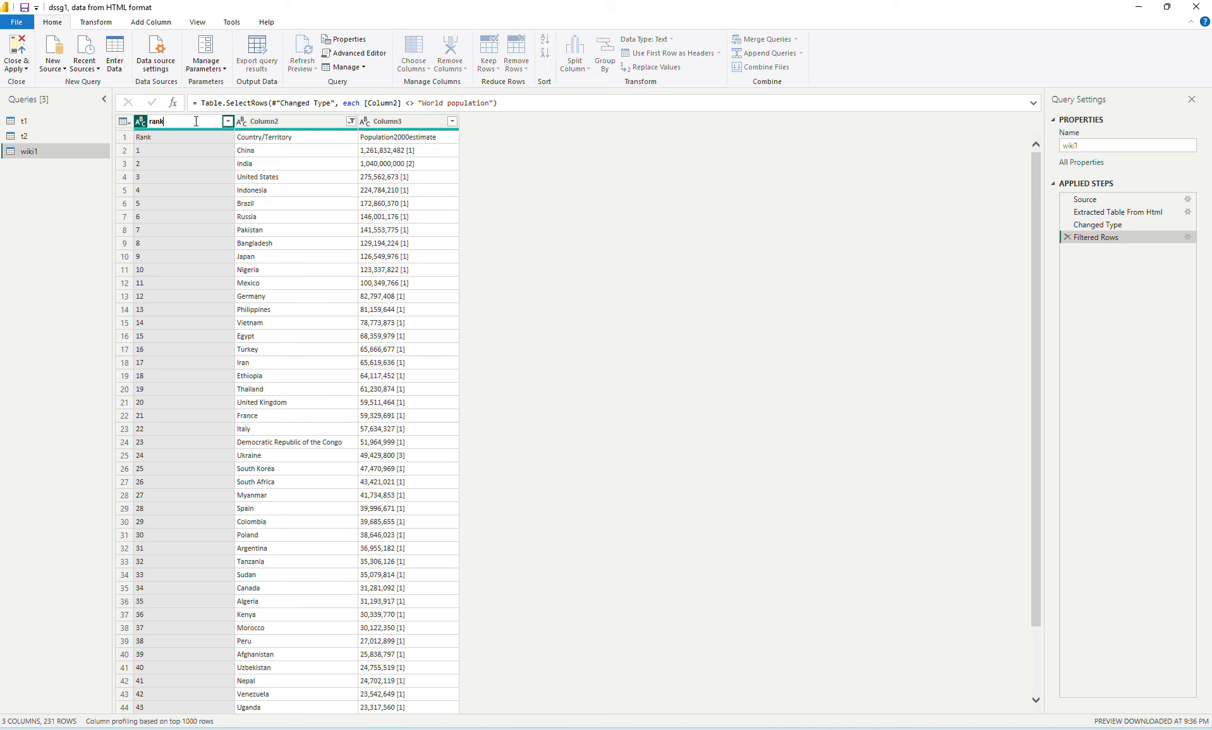
pyautogui.doubleClick(265, 121)
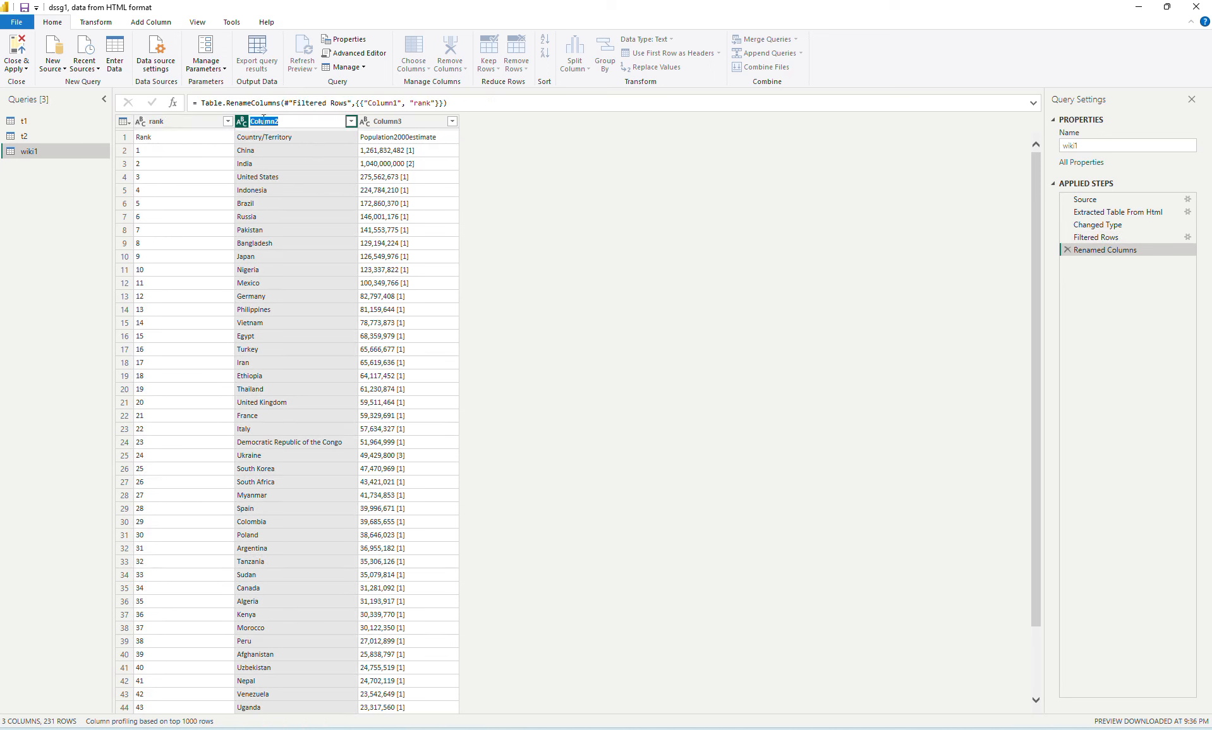
pyautogui.write('bna')
pyautogui.press('BackSpace')
pyautogui.press('BackSpace')
pyautogui.press('BackSpace')
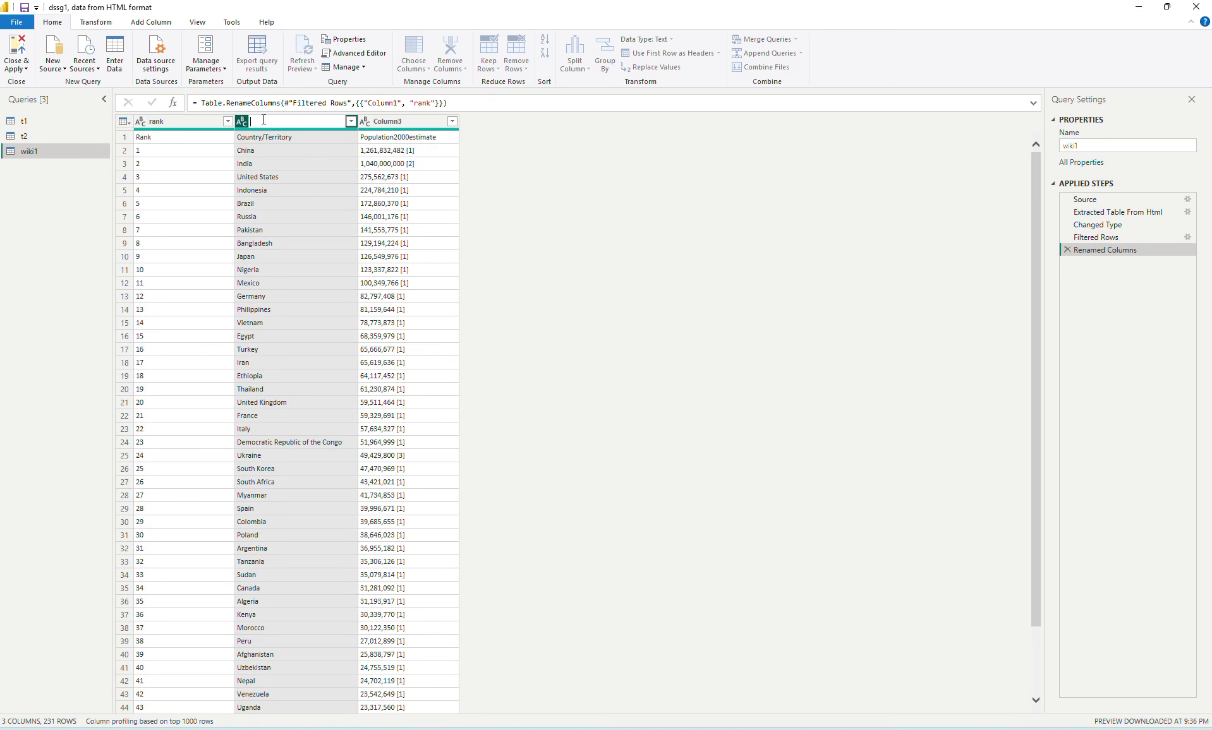
pyautogui.write('name')
pyautogui.click(386, 123)
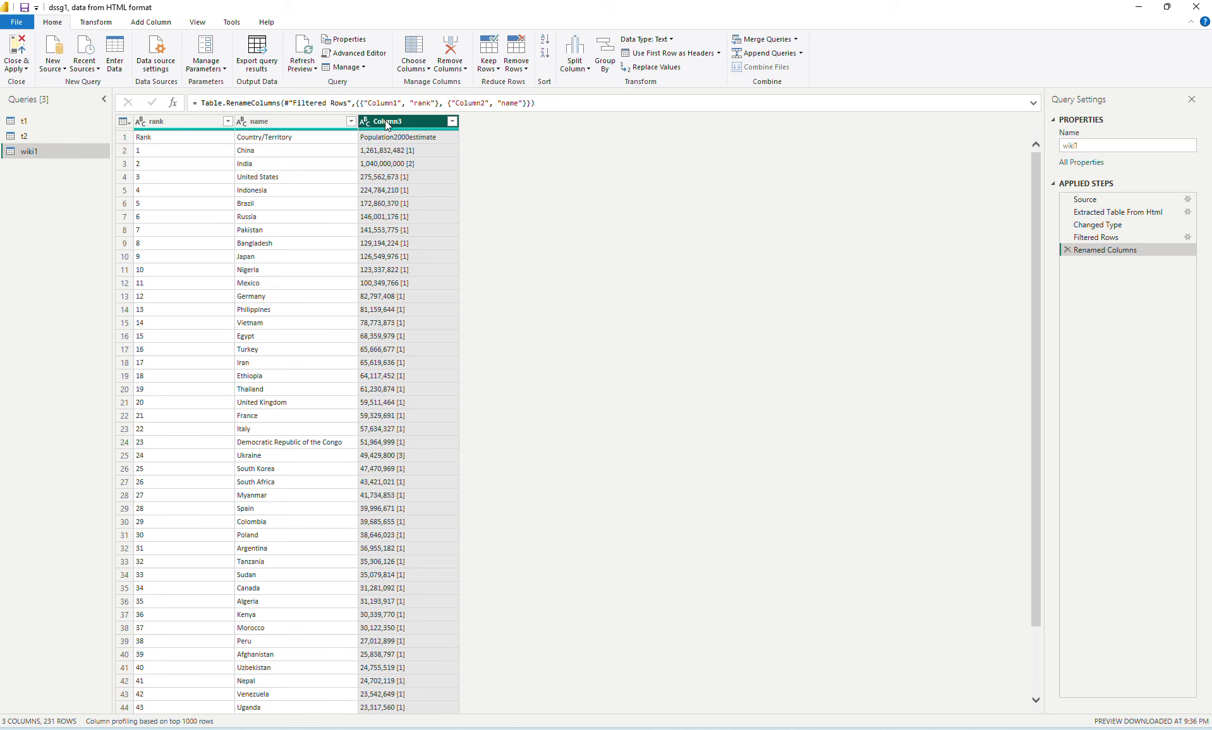
pyautogui.doubleClick(387, 123)
pyautogui.write('ppl')
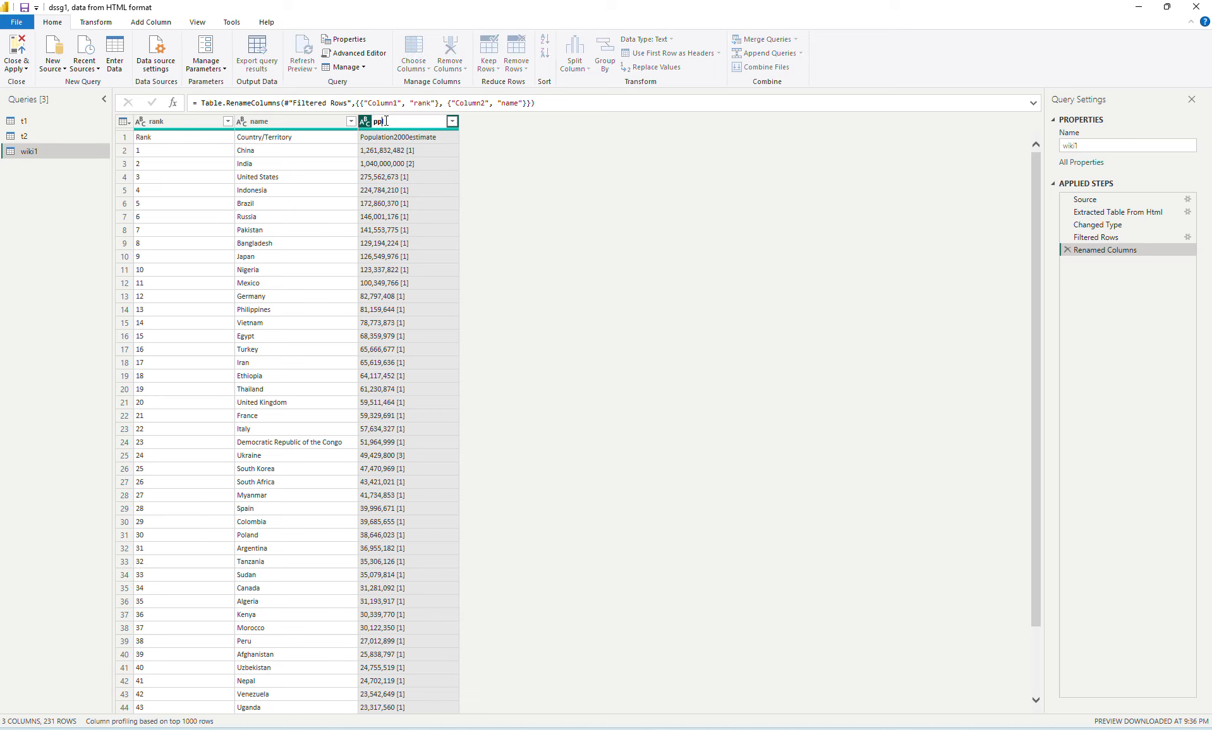
pyautogui.press('Return')
# - Filter out the Country/Territory header row with a Does Not Equal text filter on the name column
pyautogui.click(297, 139)
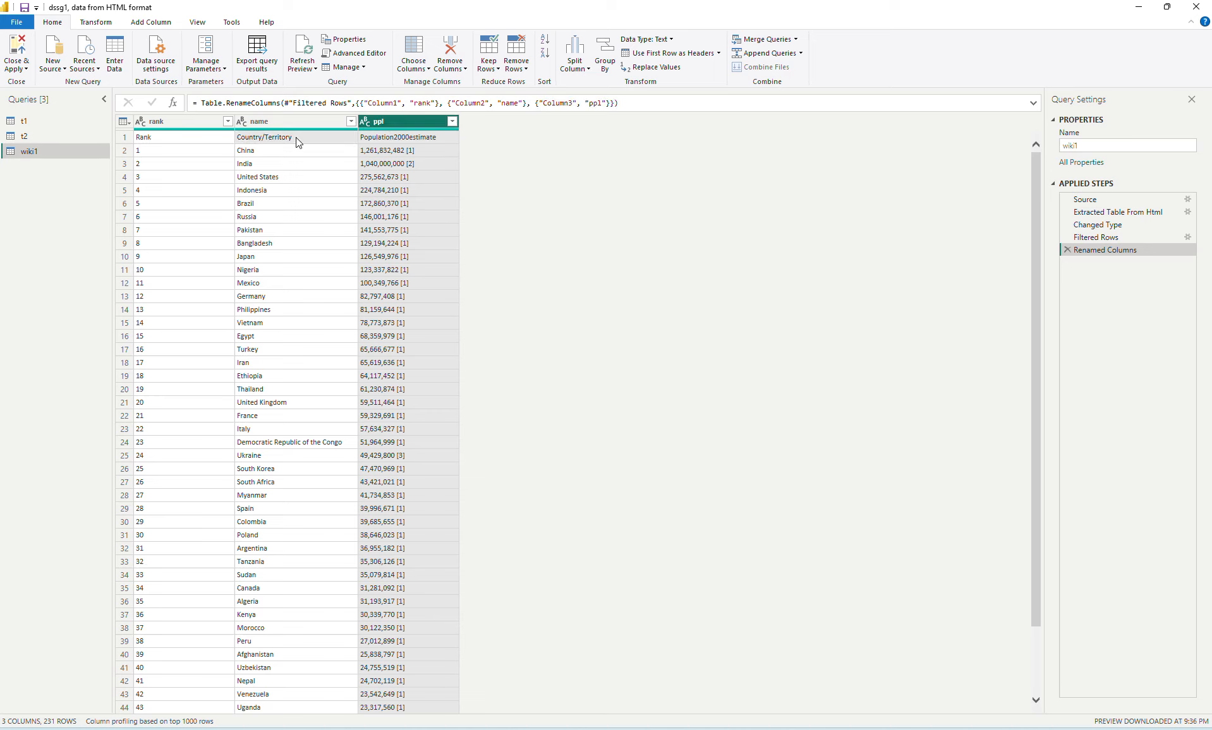
pyautogui.rightClick(297, 139)
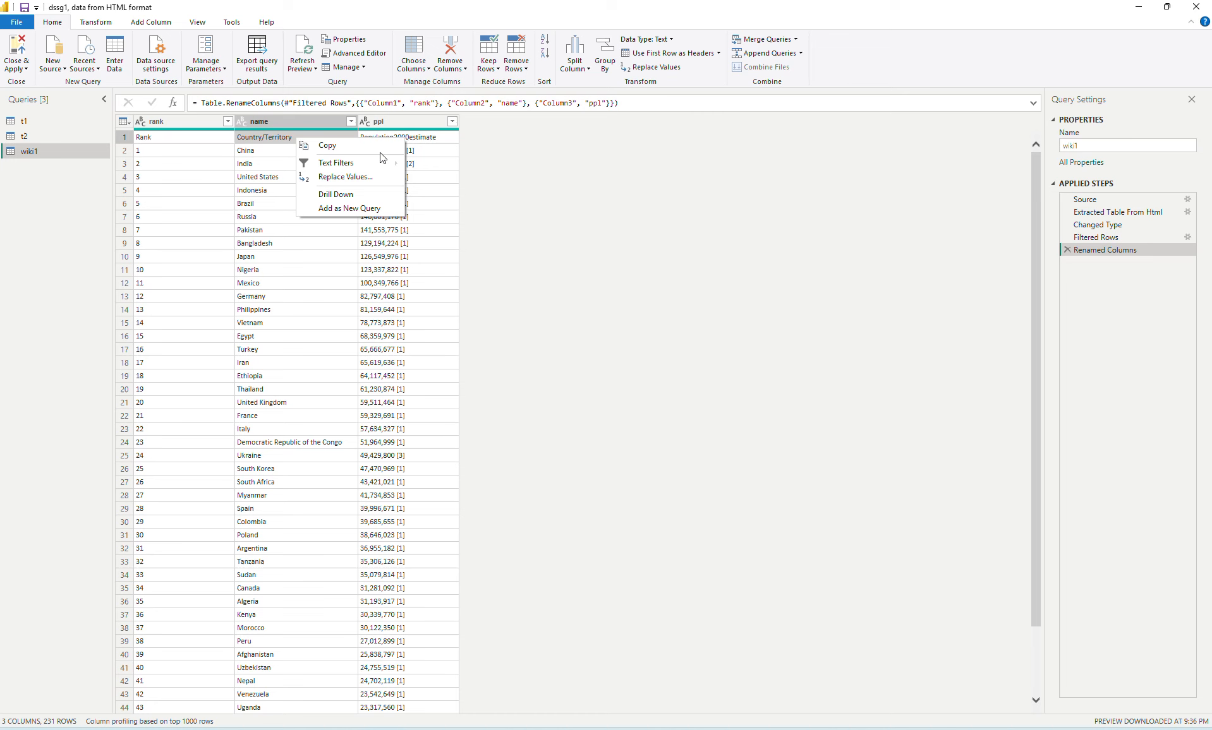
pyautogui.moveTo(389, 163)
pyautogui.click(469, 178)
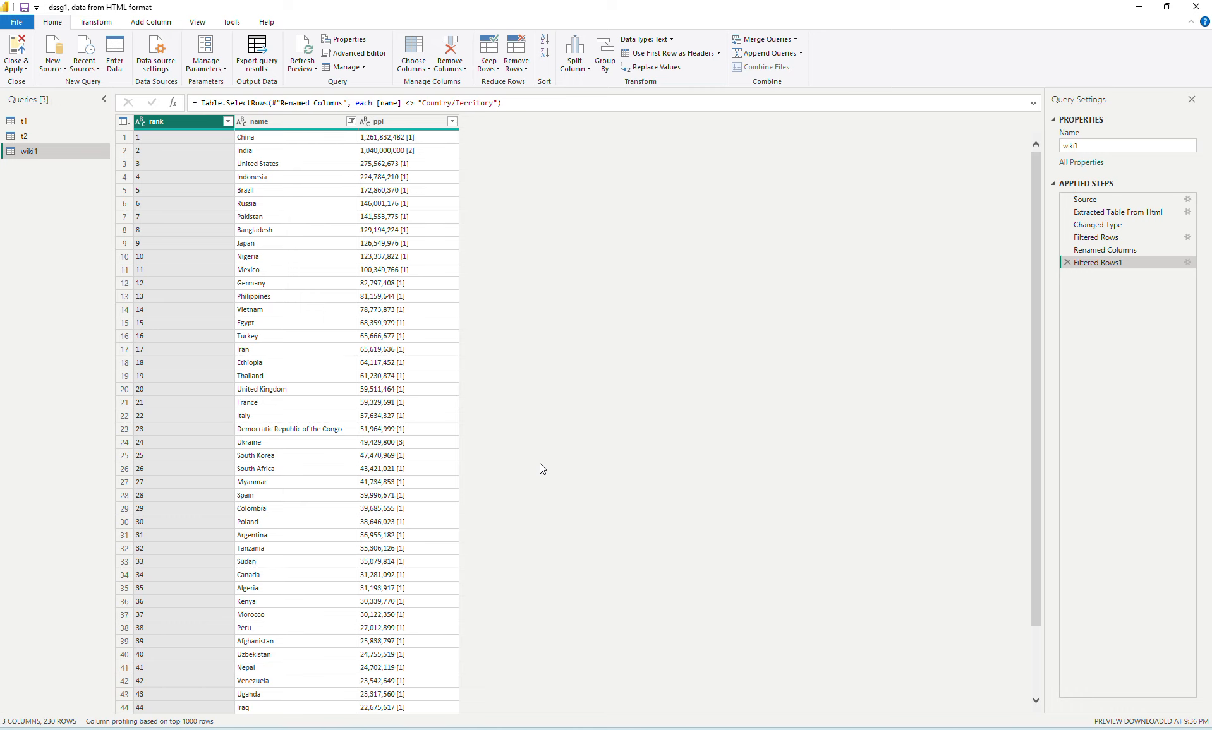
# - Review the filtered country rows down to the last one, and close the query editor with the wiki1 changes applied
pyautogui.moveTo(1037, 267); pyautogui.dragTo(1027, 635)
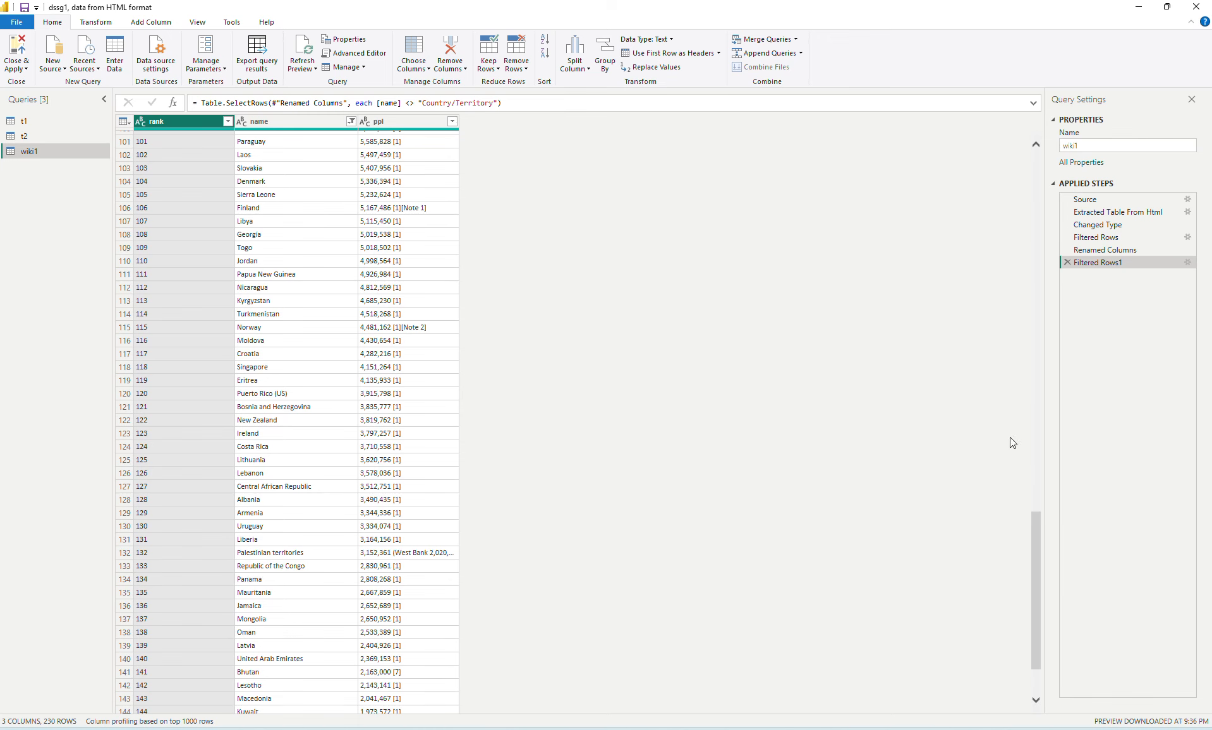
pyautogui.moveTo(1039, 542); pyautogui.dragTo(1034, 639)
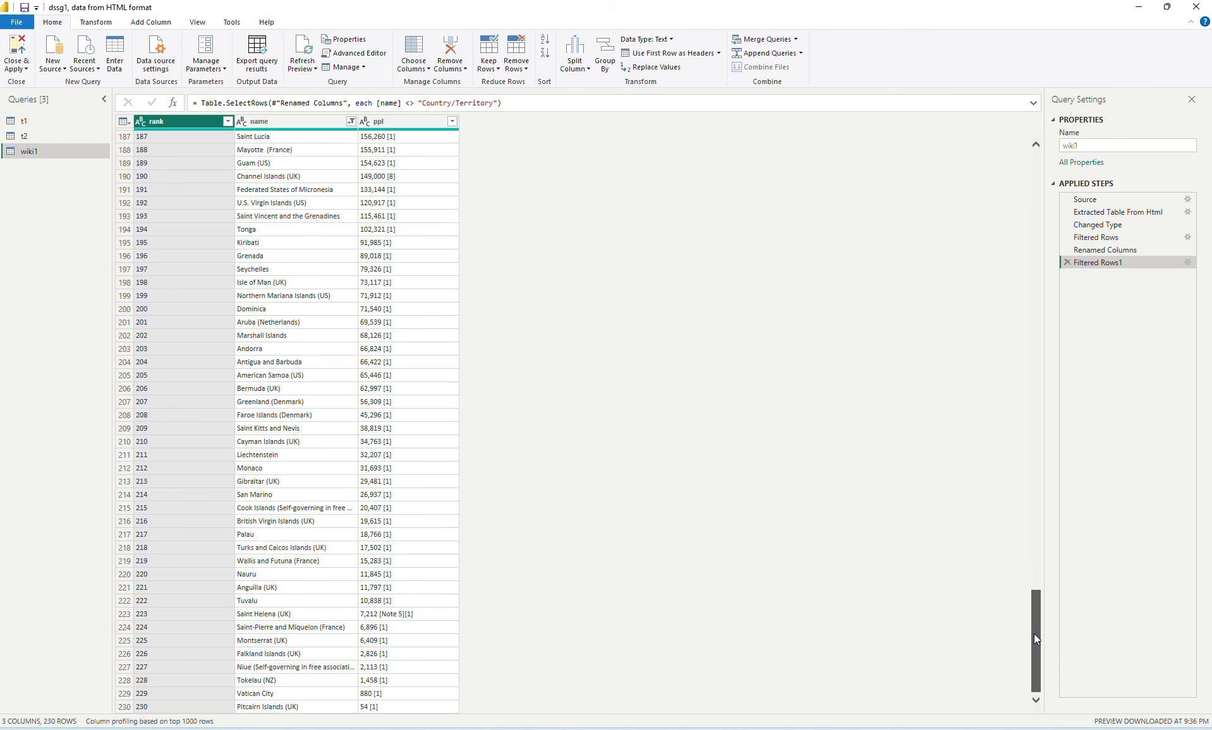
pyautogui.moveTo(1035, 639); pyautogui.dragTo(1002, 130)
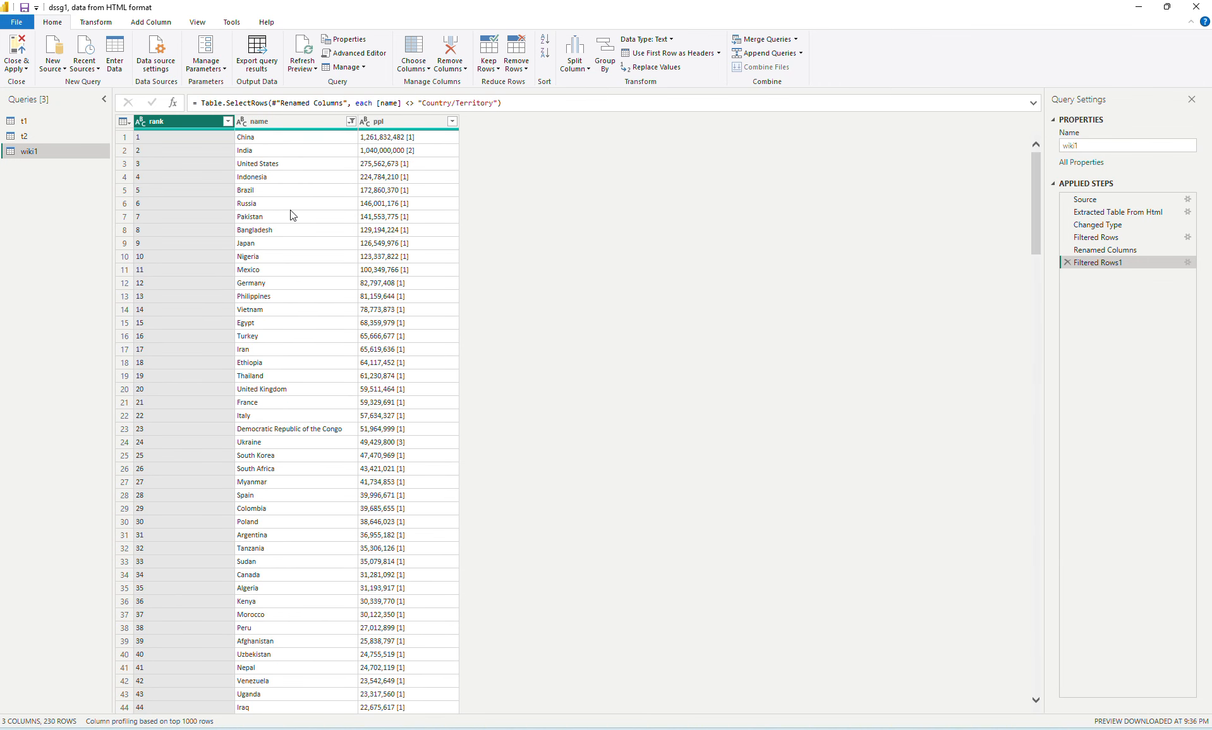
pyautogui.click(13, 69)
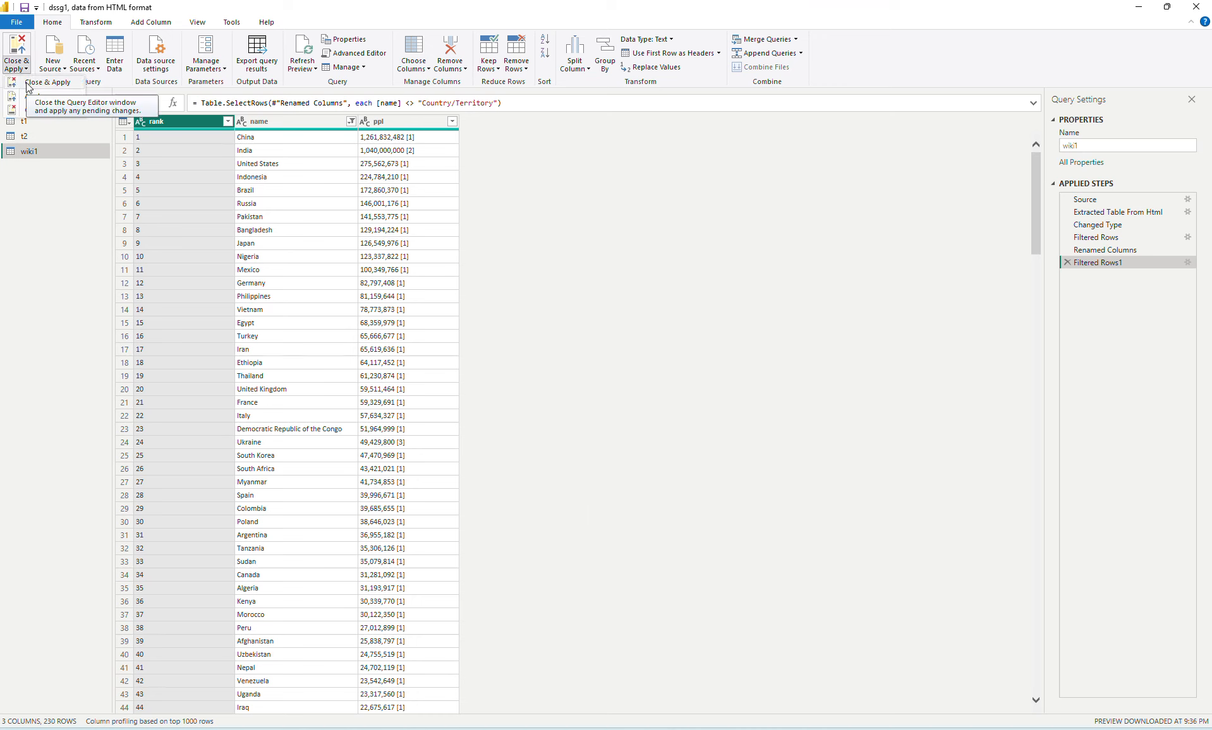
pyautogui.click(29, 84)
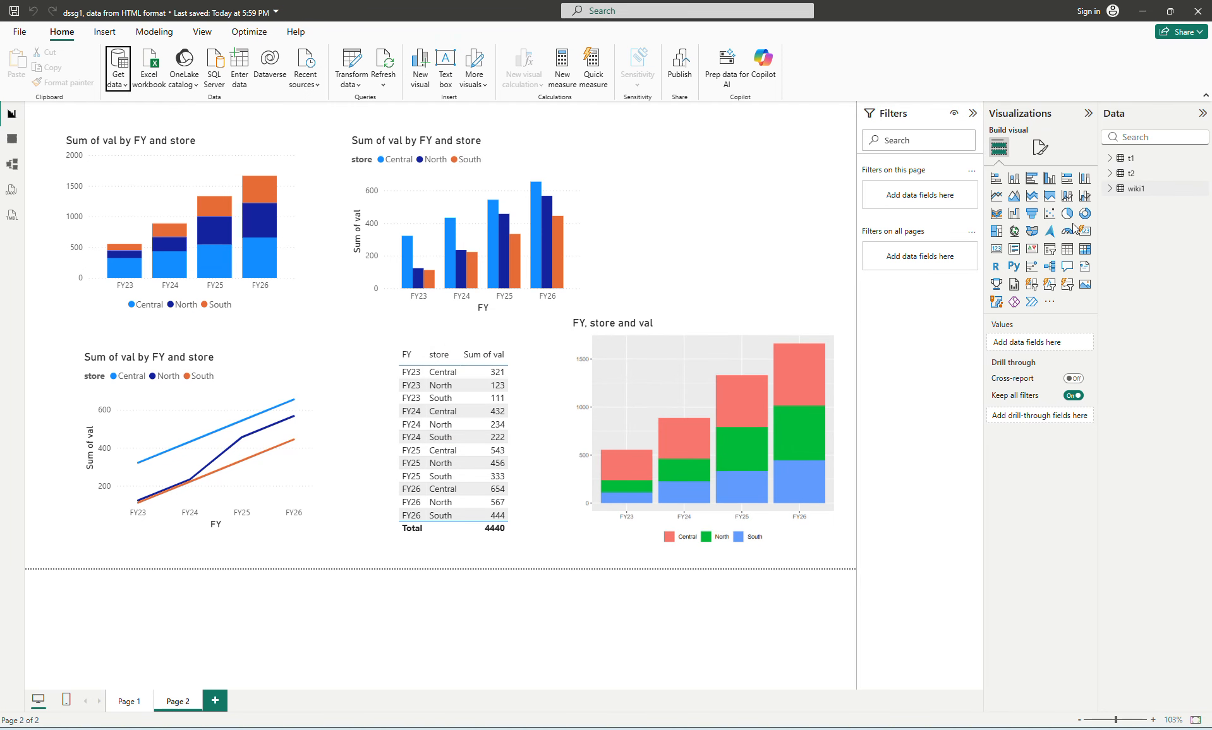
# - On a new report page, build a table visual from wiki1's name and ppl fields and enlarge it to show both columns
pyautogui.click(215, 700)
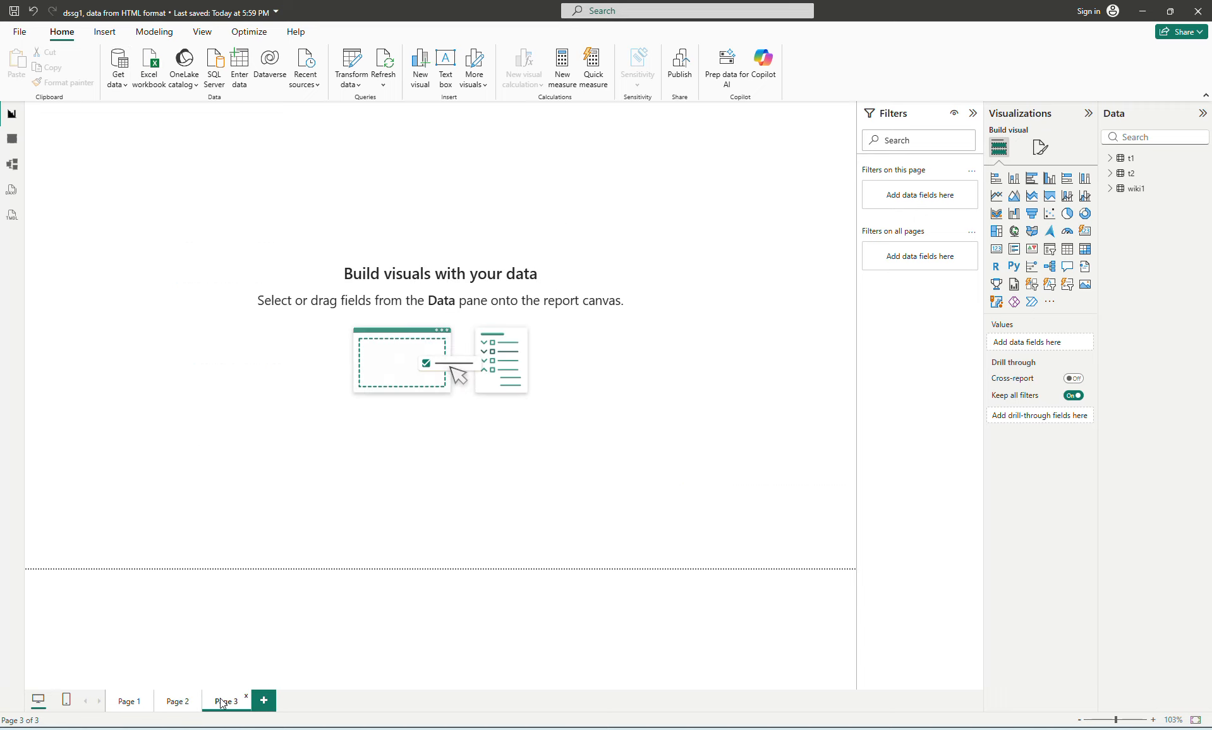
pyautogui.click(1113, 191)
pyautogui.click(1131, 206)
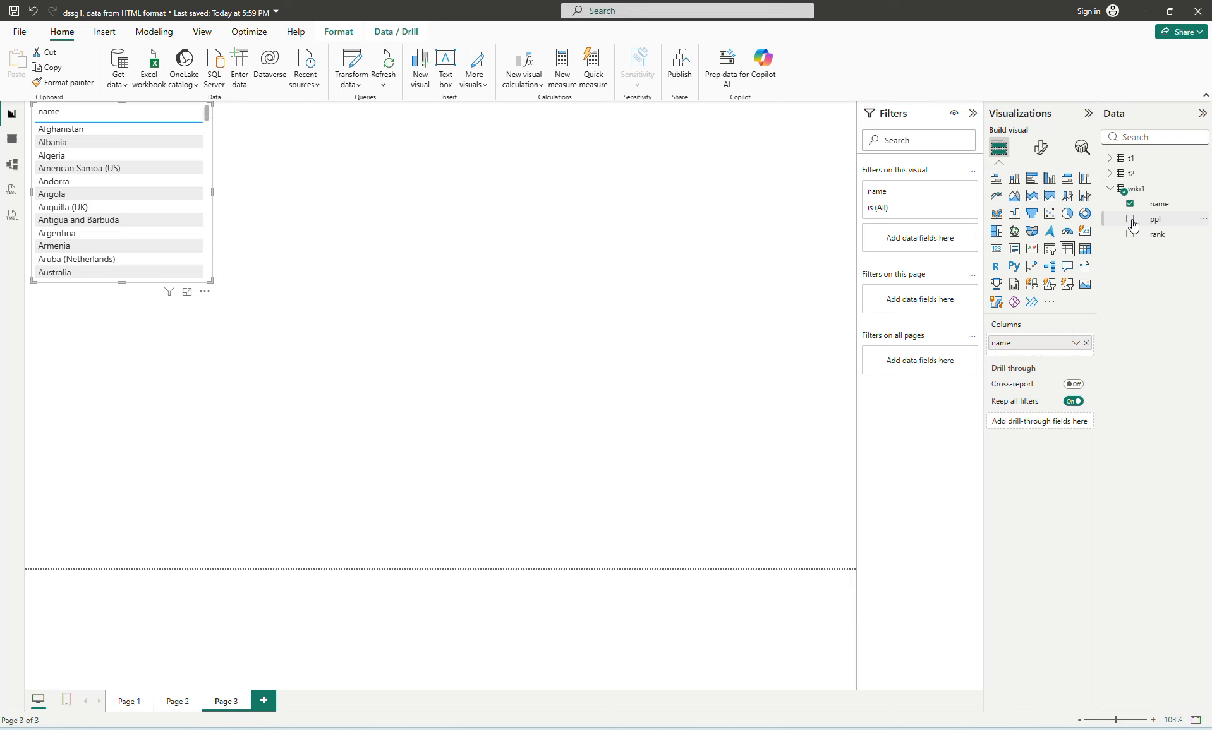
pyautogui.click(1130, 220)
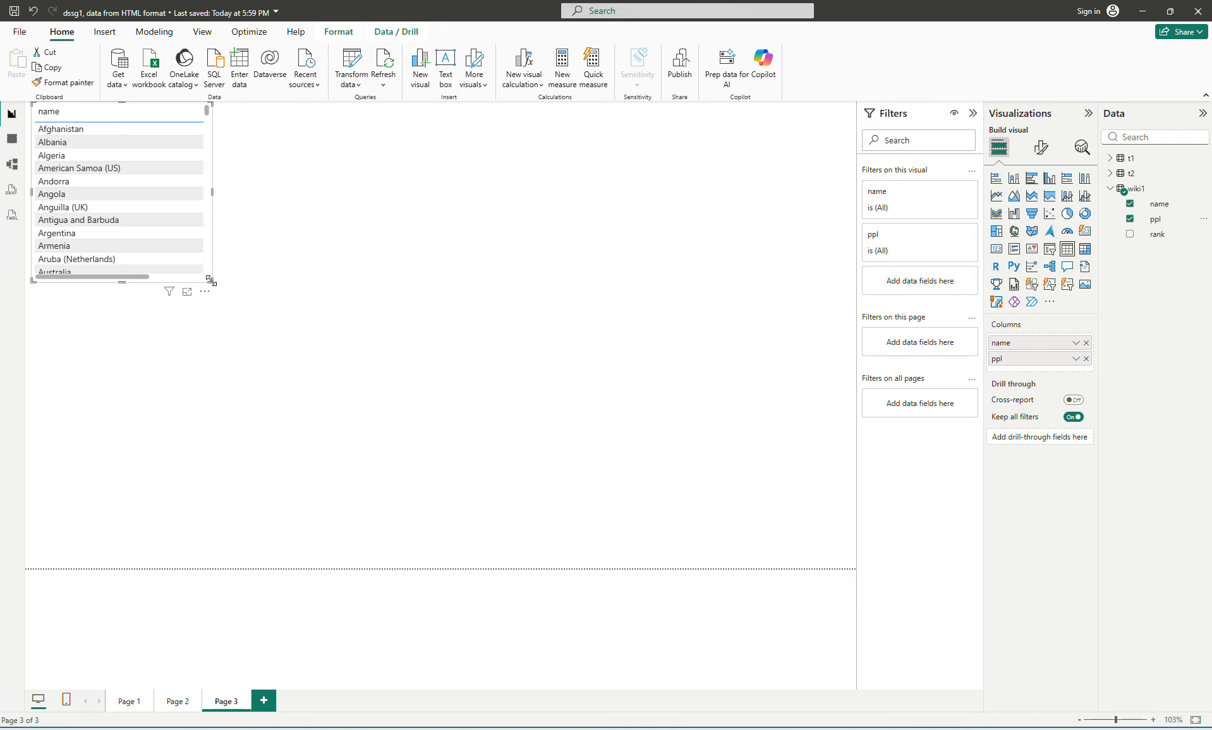
pyautogui.moveTo(211, 280); pyautogui.dragTo(470, 533)
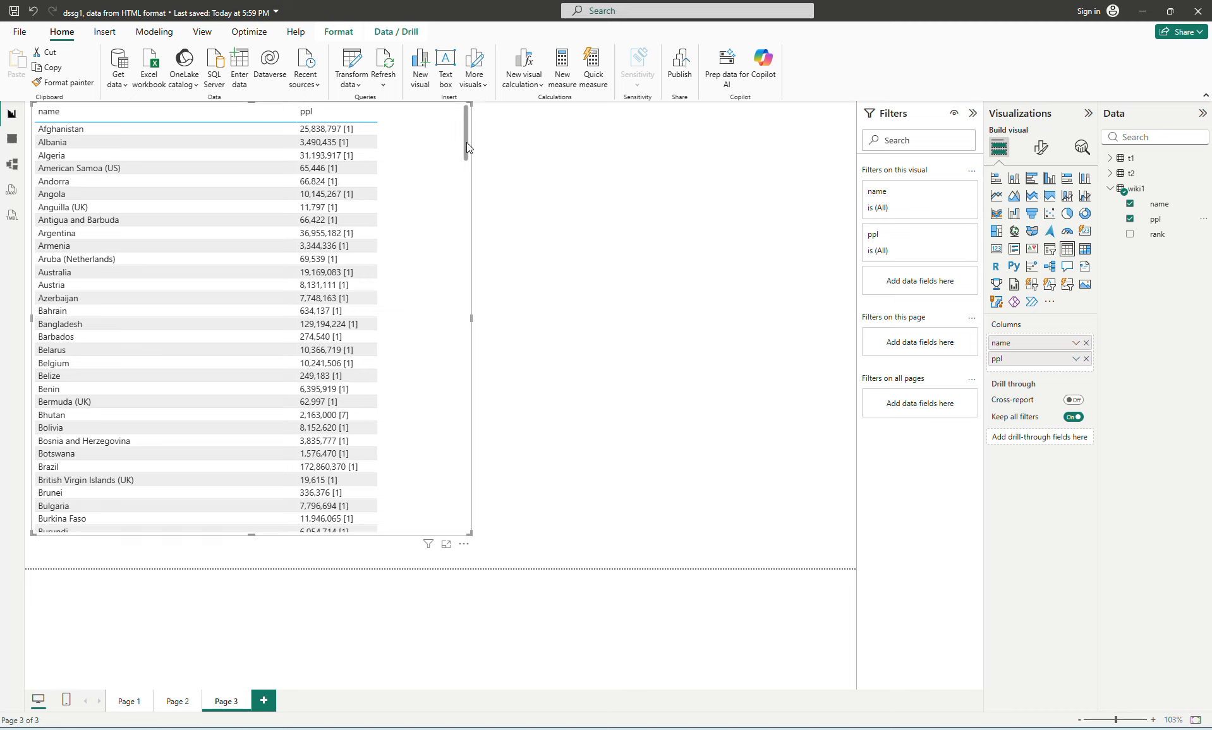
pyautogui.moveTo(468, 148); pyautogui.dragTo(443, 514)
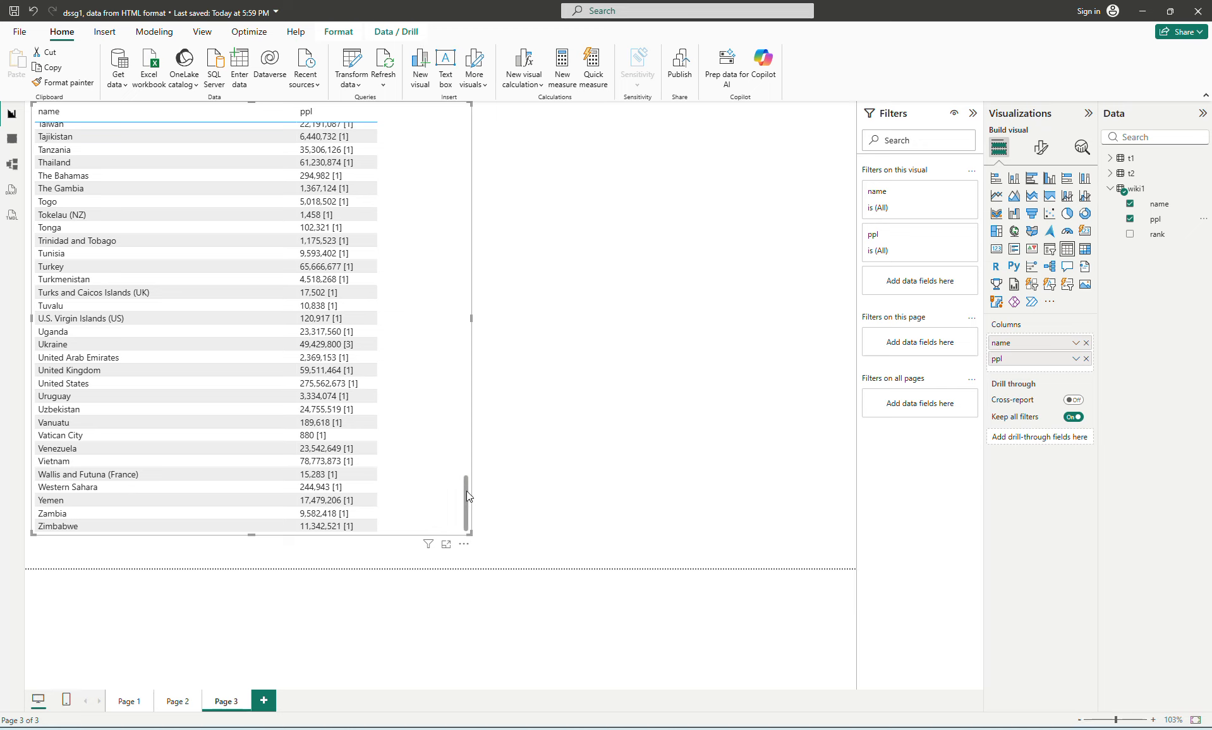
# - Move the country table visual slightly down on the page and narrow it to fit its name and ppl columns
pyautogui.moveTo(467, 495); pyautogui.dragTo(447, 103)
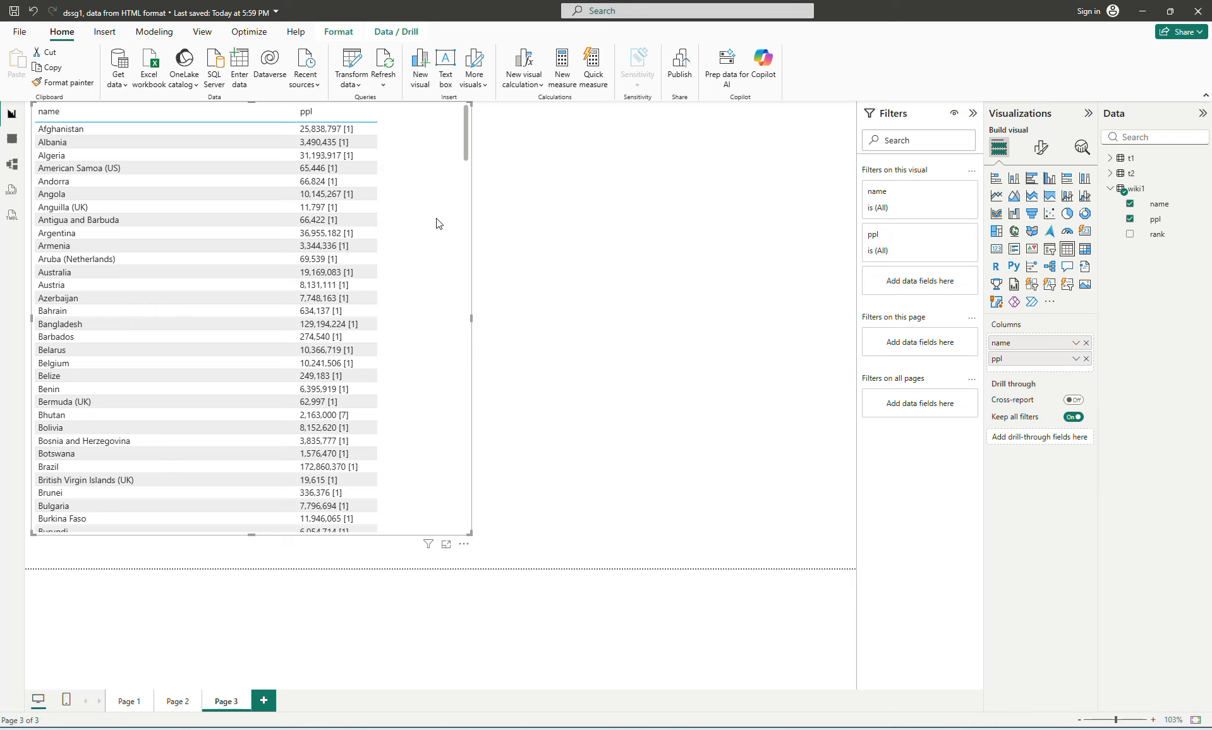
pyautogui.moveTo(436, 223); pyautogui.dragTo(438, 239)
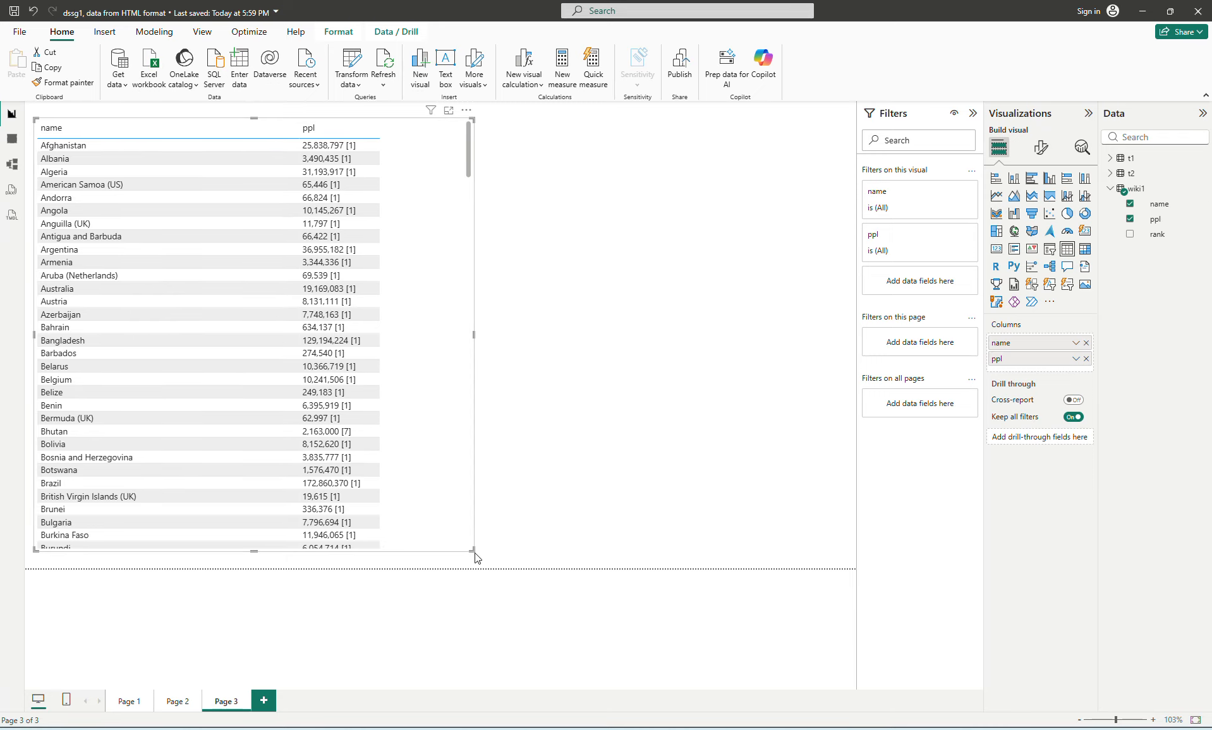
pyautogui.moveTo(471, 550); pyautogui.dragTo(427, 542)
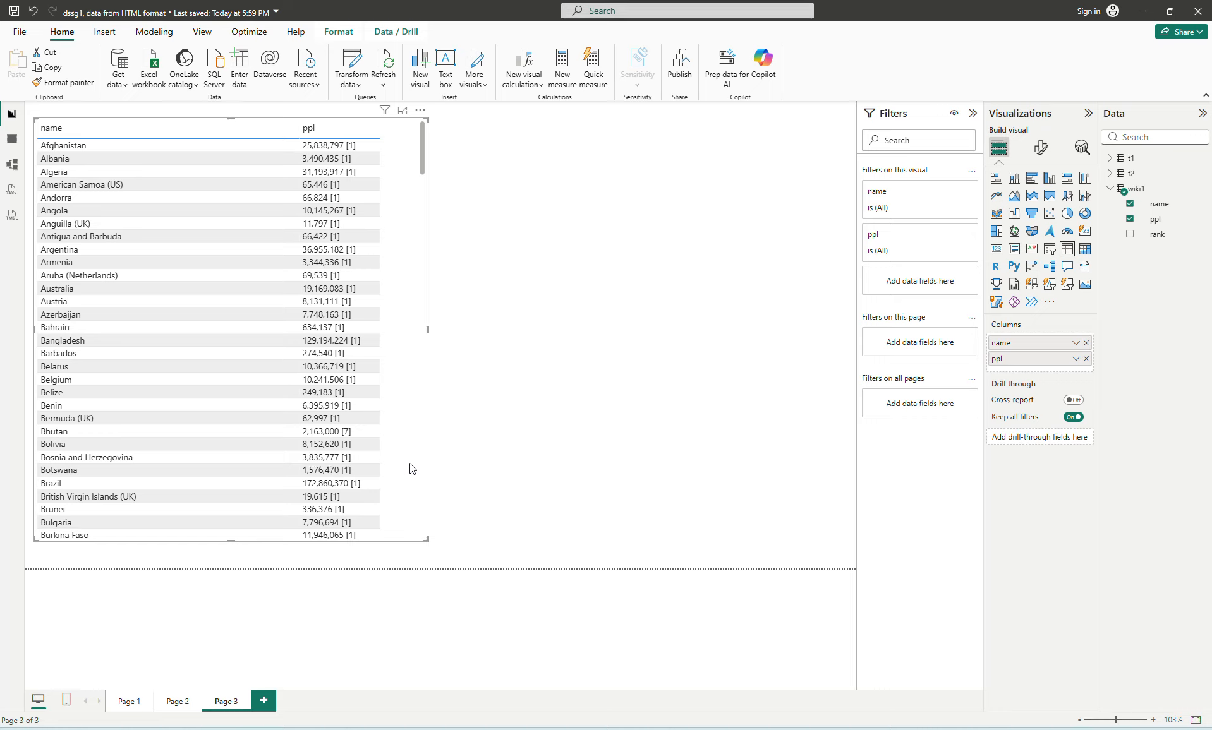
pyautogui.rightClick(1133, 193)
pyautogui.press('Escape')
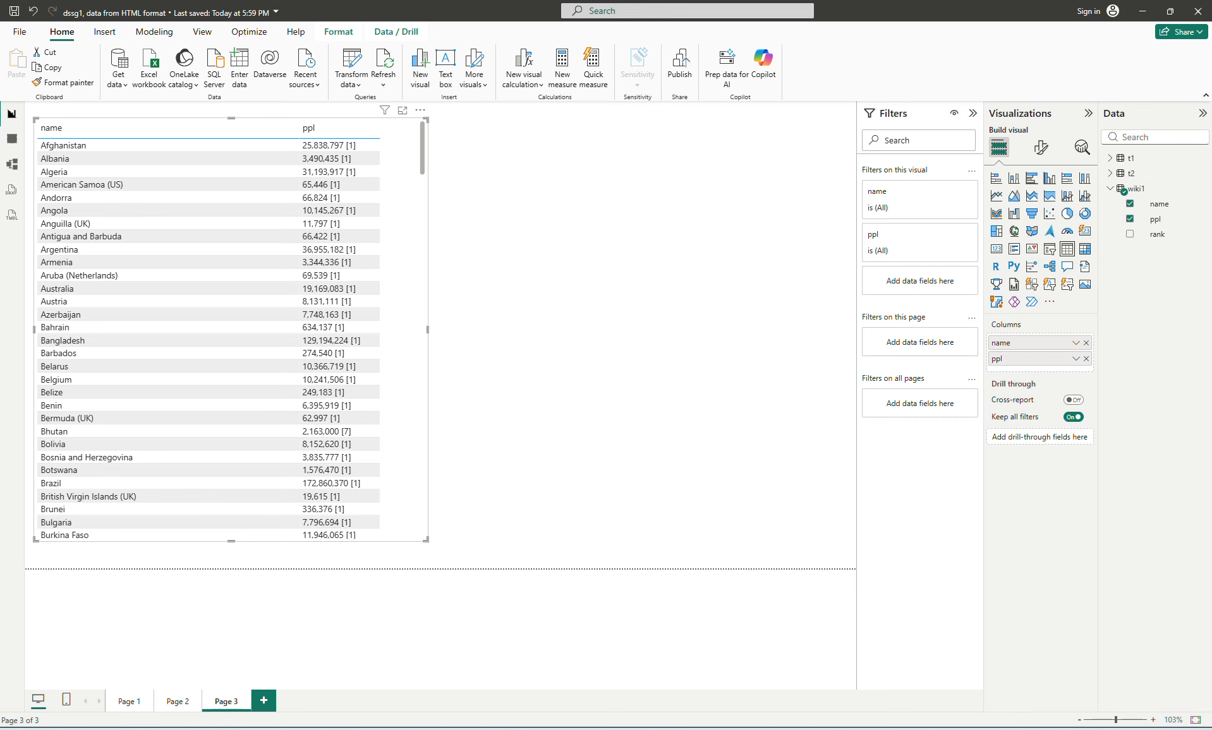
# - Switch to the browser and copy the address of the Wikipedia page List_of_countries_by_population_in_2015
pyautogui.hotkey('alt', 'Tab')
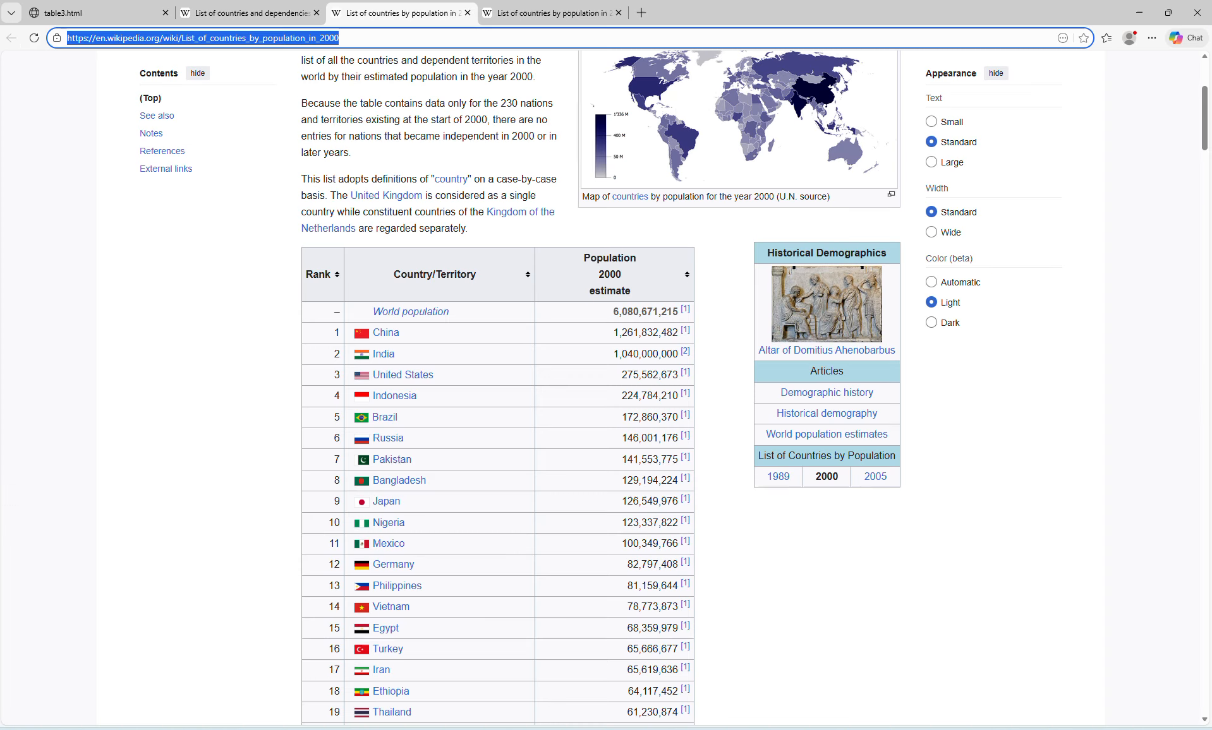
pyautogui.click(501, 11)
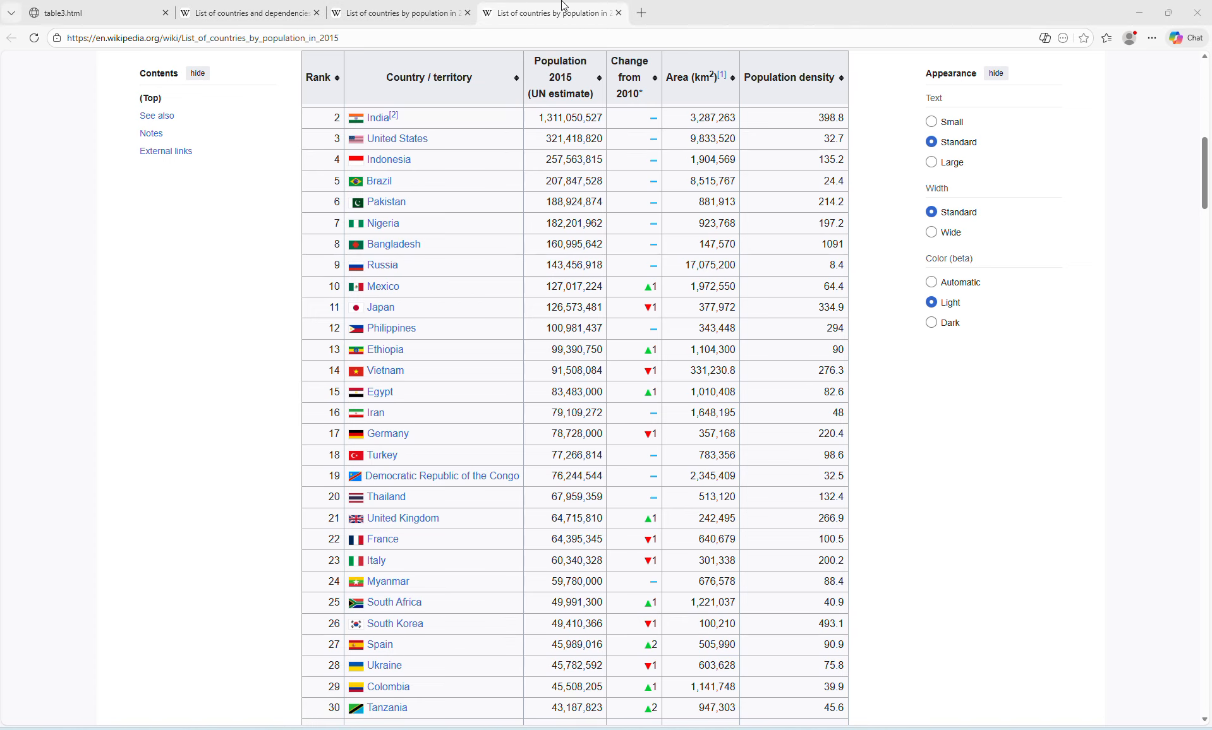
pyautogui.click(406, 35)
pyautogui.hotkey('ctrl', 'c')
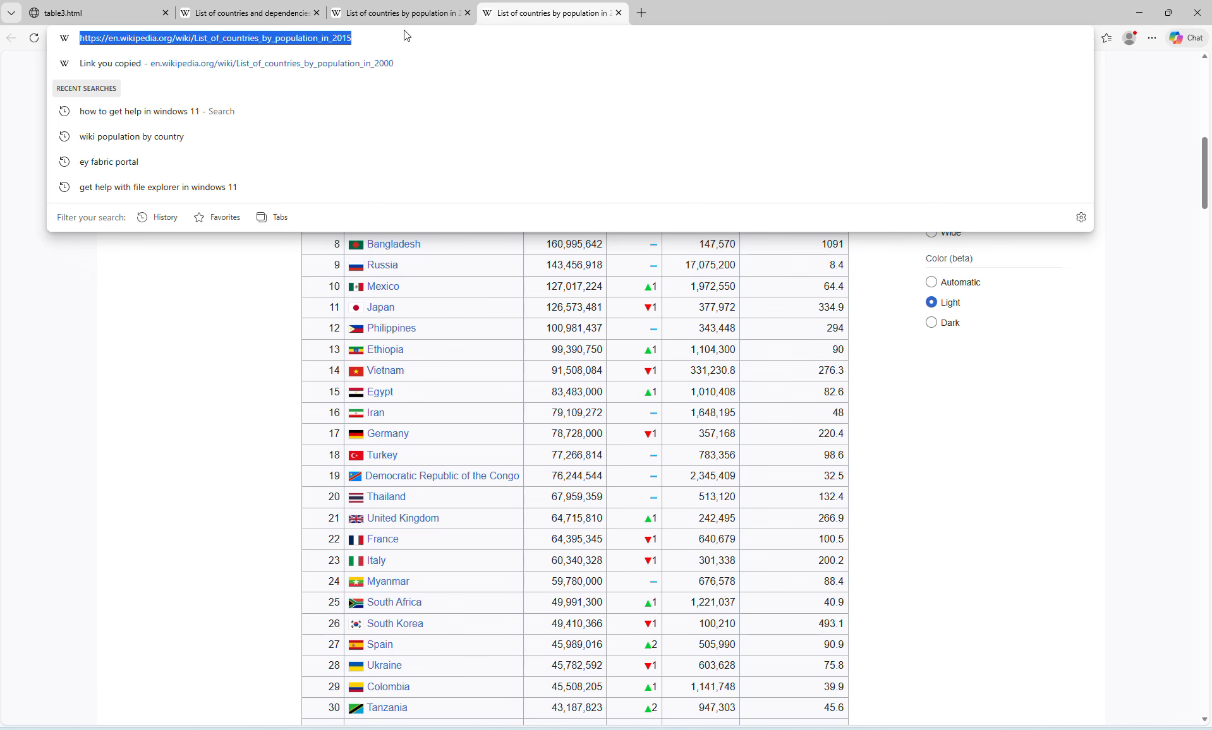
pyautogui.click(146, 292)
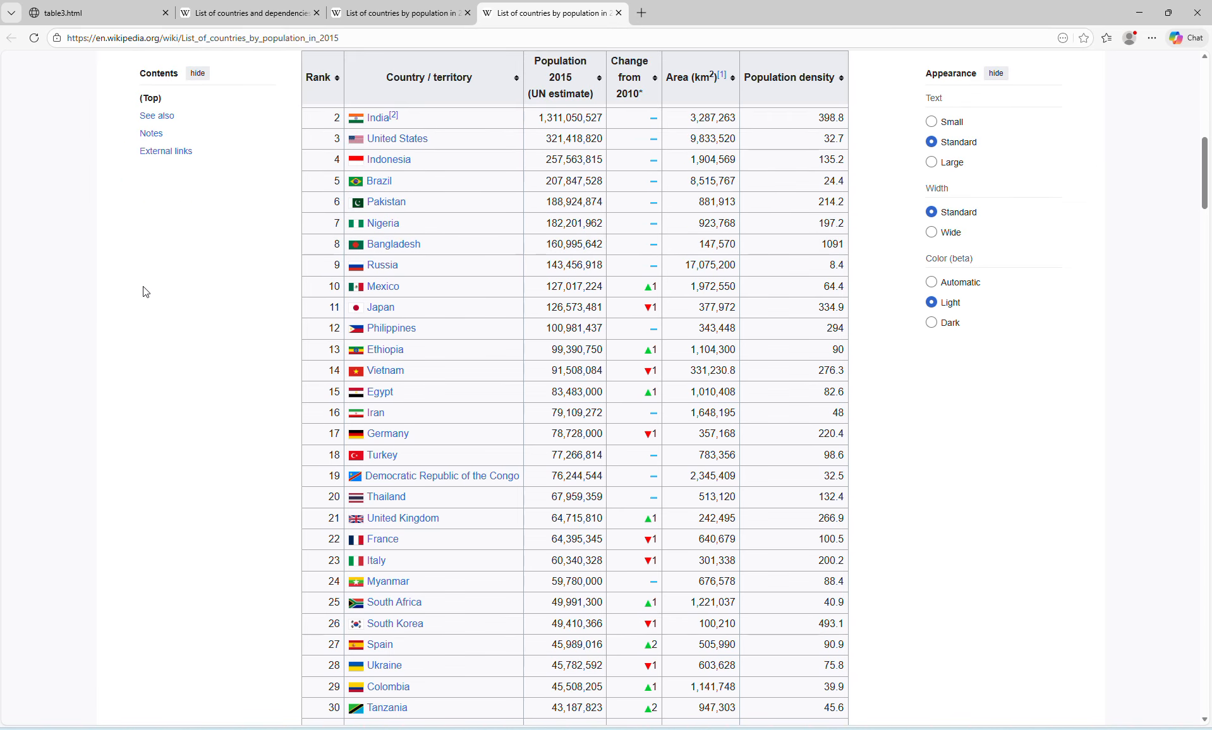
pyautogui.moveTo(571, 728)
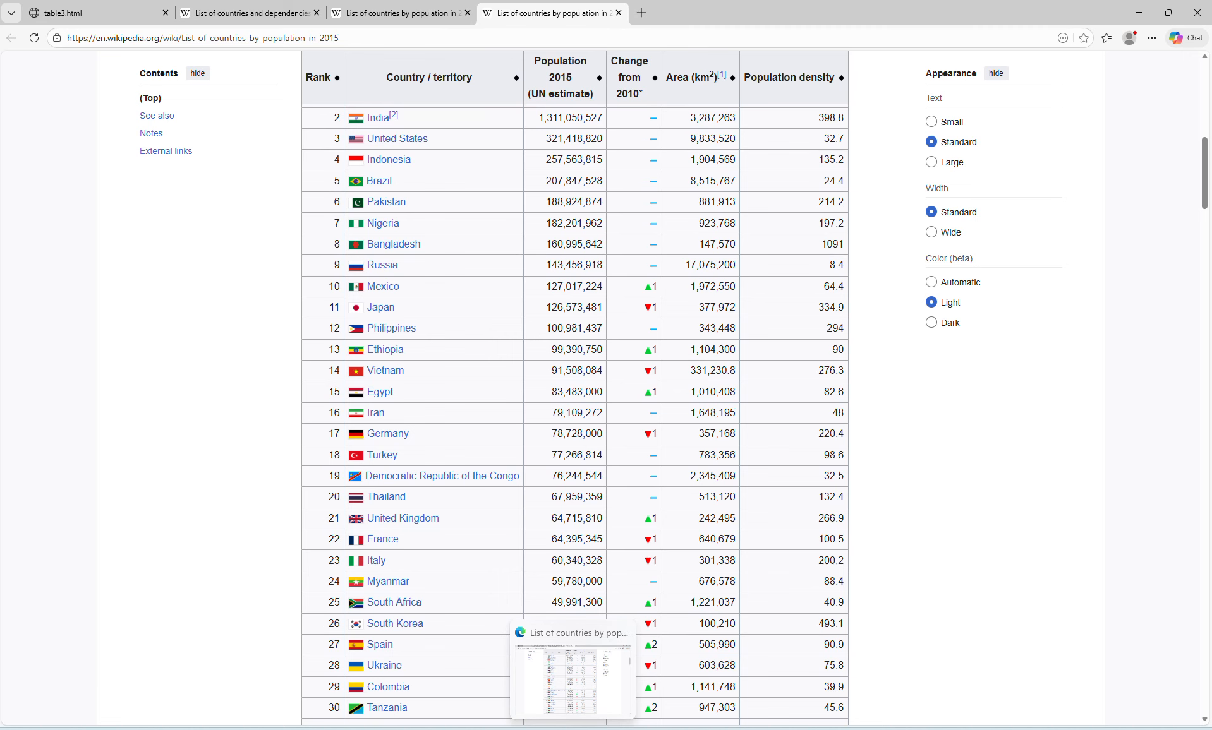
pyautogui.moveTo(798, 729)
pyautogui.click(798, 679)
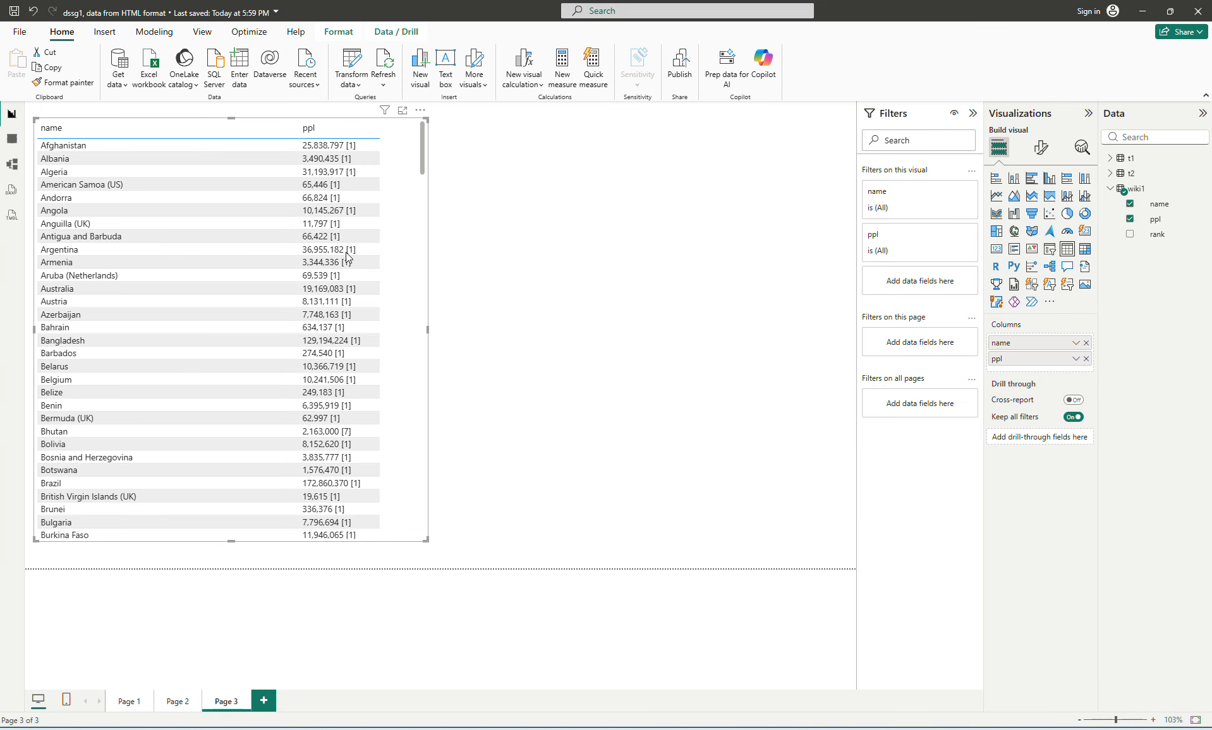
pyautogui.click(118, 79)
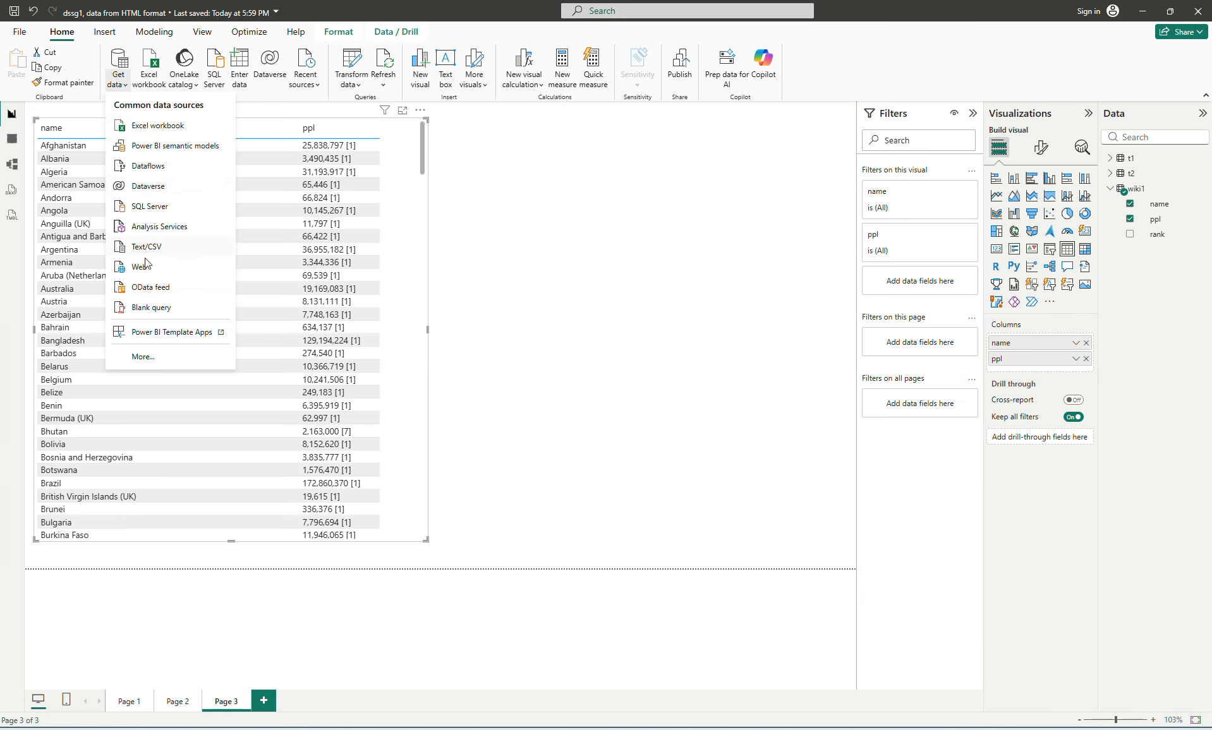
pyautogui.click(146, 268)
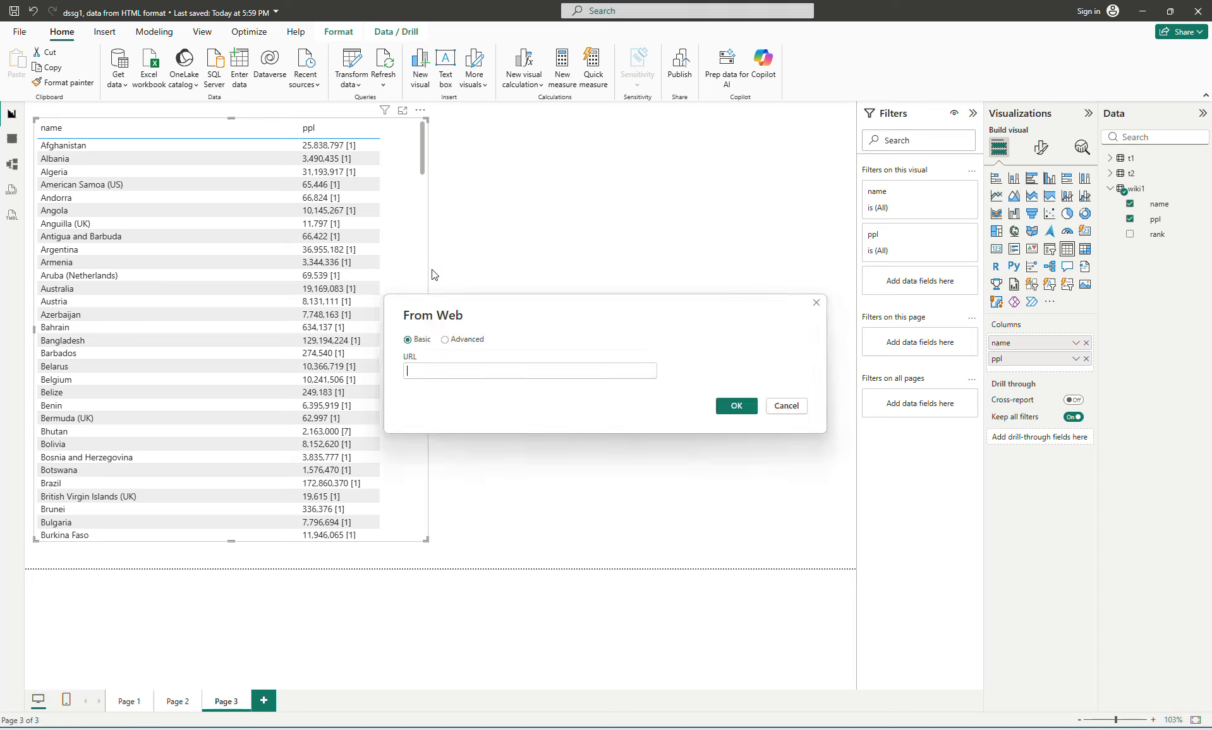
pyautogui.click(445, 371)
pyautogui.hotkey('ctrl', 'v')
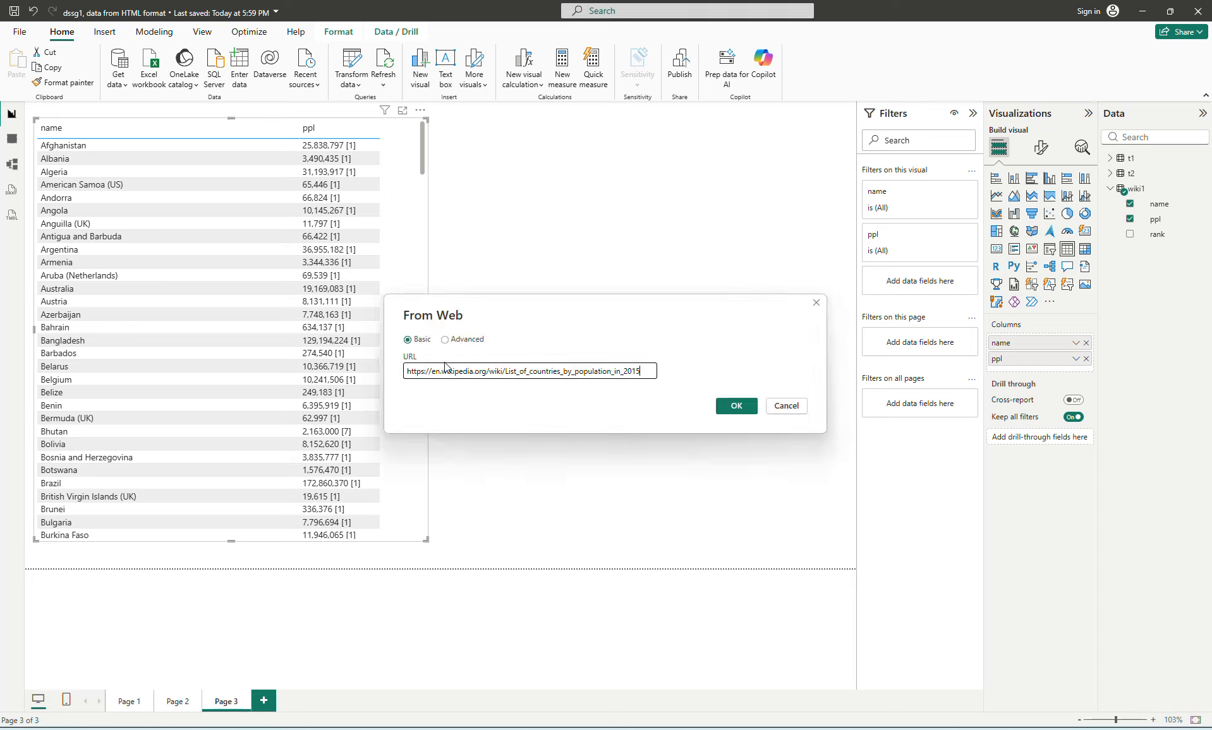
pyautogui.click(745, 410)
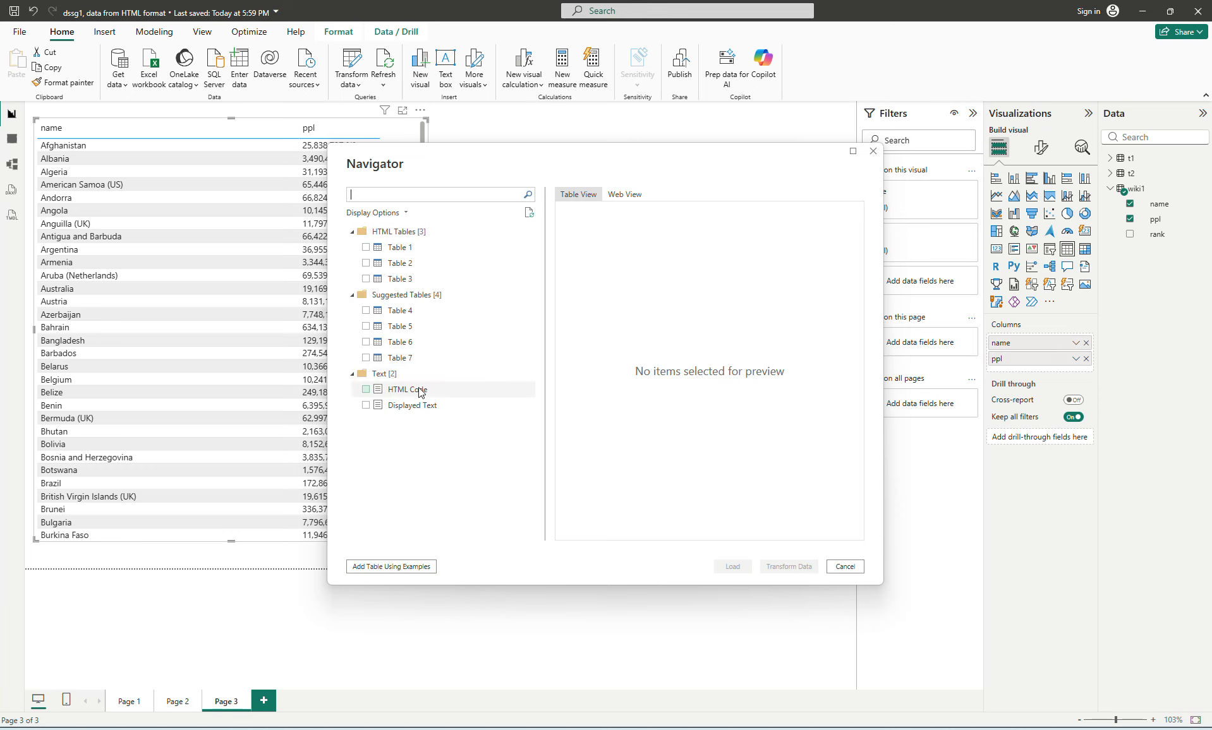
# - Preview the HTML tables, open Table 2 in the query editor for transformation, and rename its query as wiki2
pyautogui.click(403, 253)
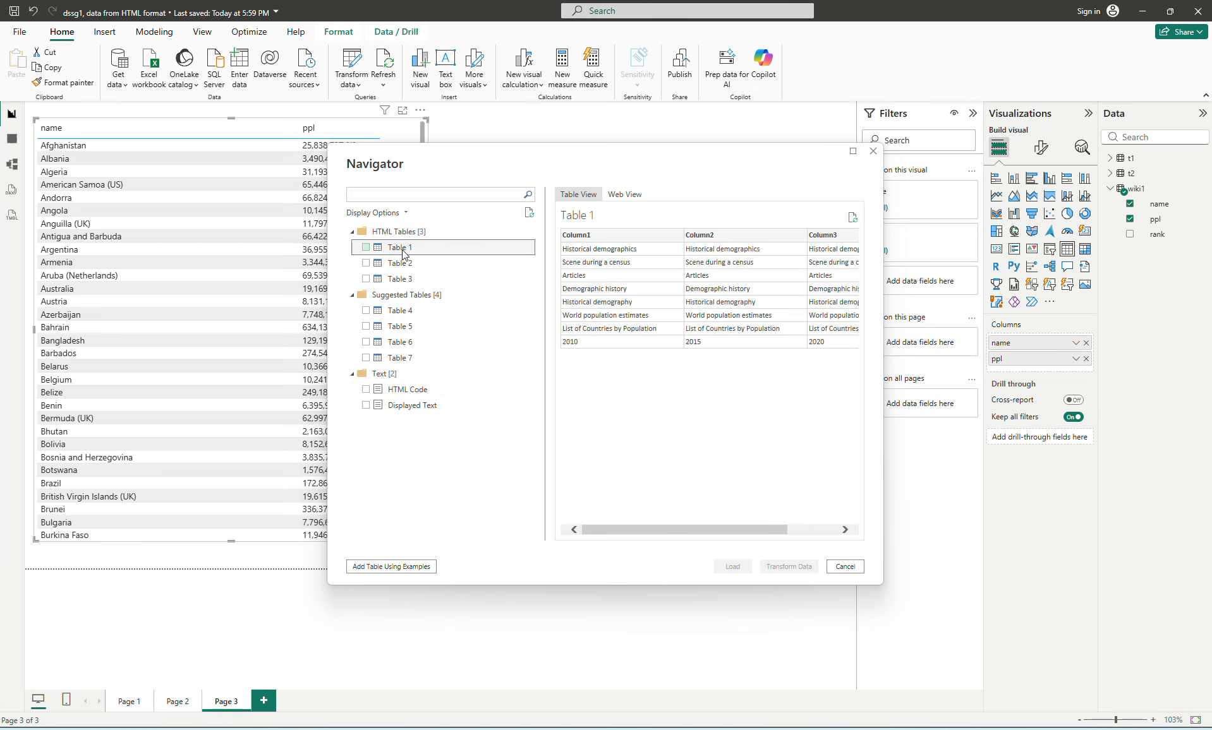
pyautogui.click(405, 263)
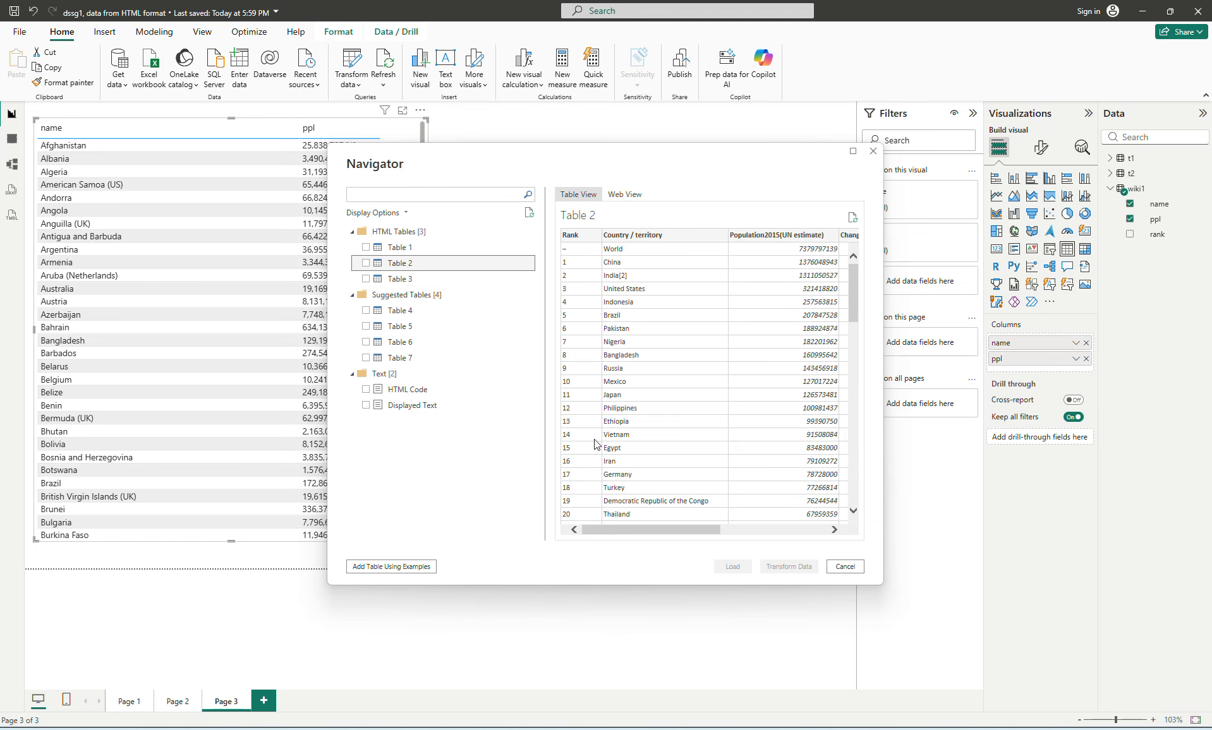
pyautogui.click(365, 263)
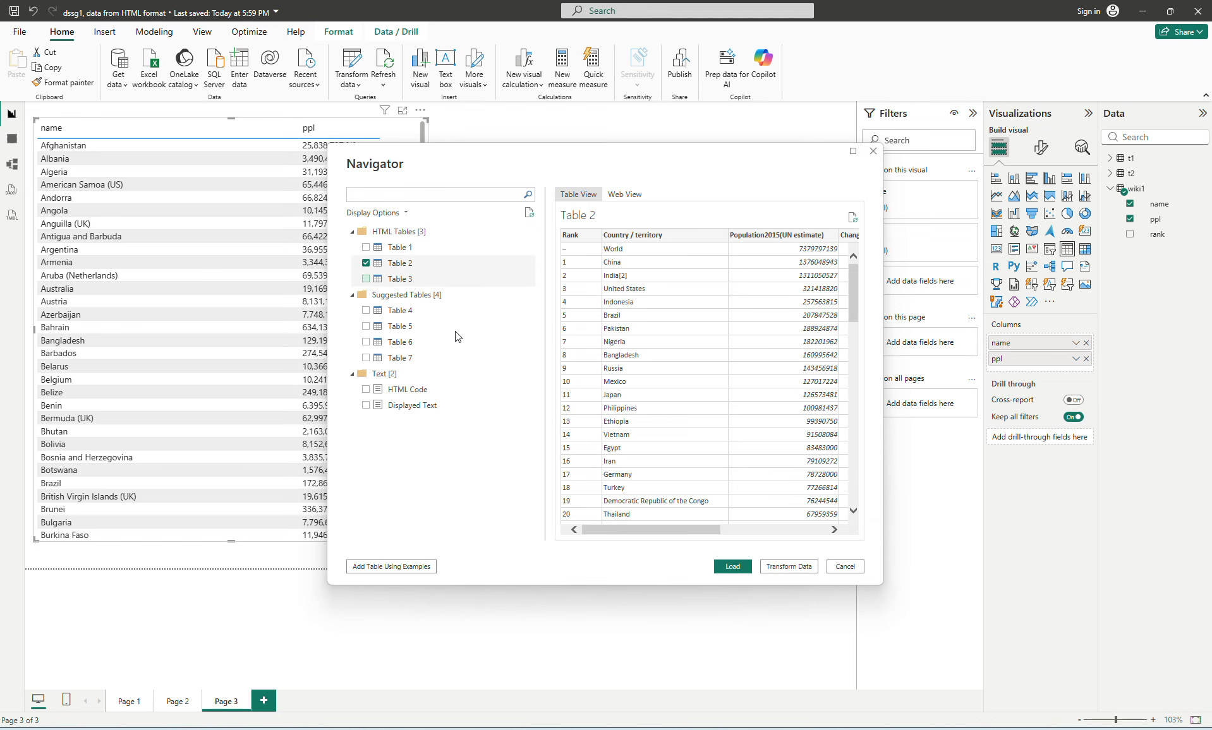
pyautogui.click(787, 567)
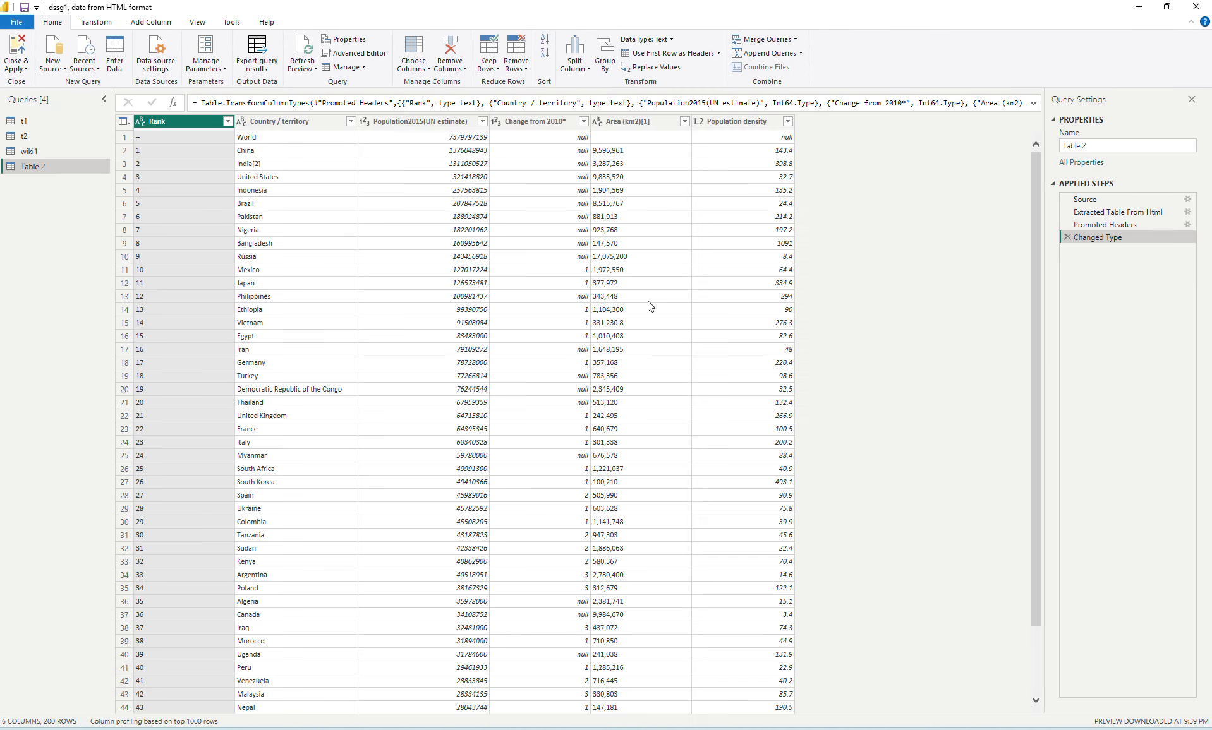
pyautogui.doubleClick(38, 168)
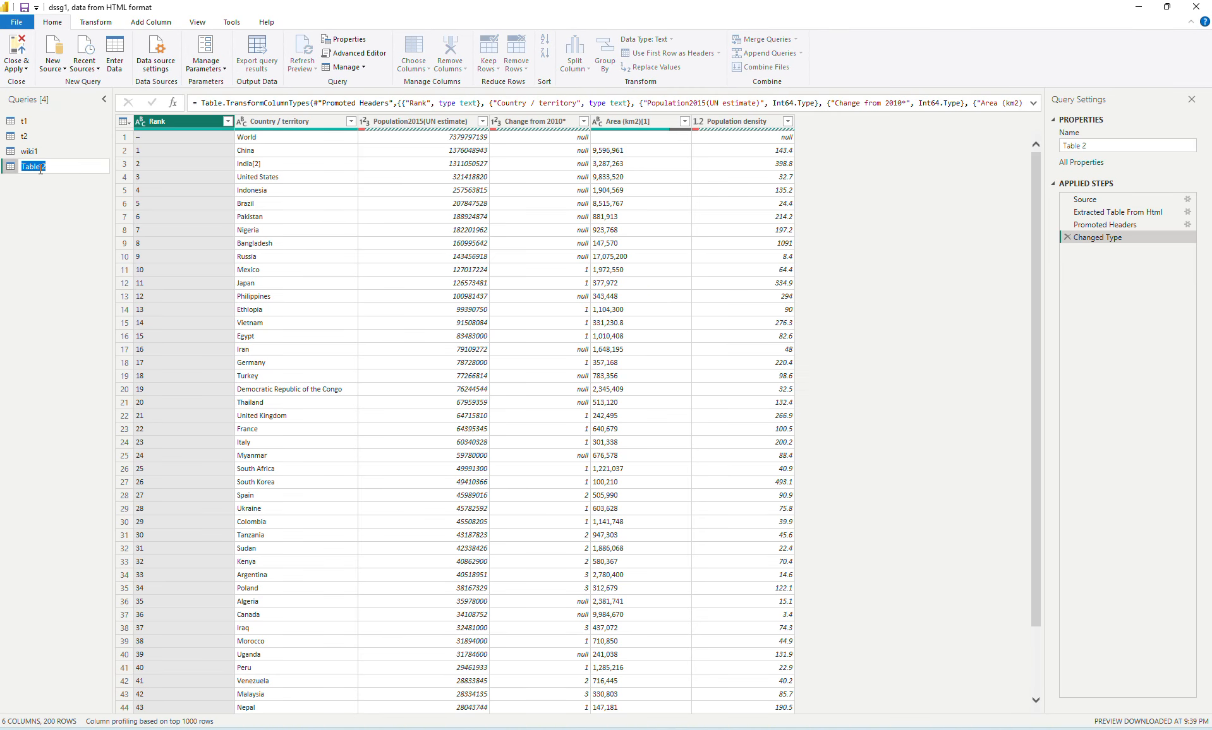
pyautogui.write('wk')
# - Rename wiki2's Rank column as rank, Country / territory as name, and Population2015(UN estimate) as ppl
pyautogui.doubleClick(176, 122)
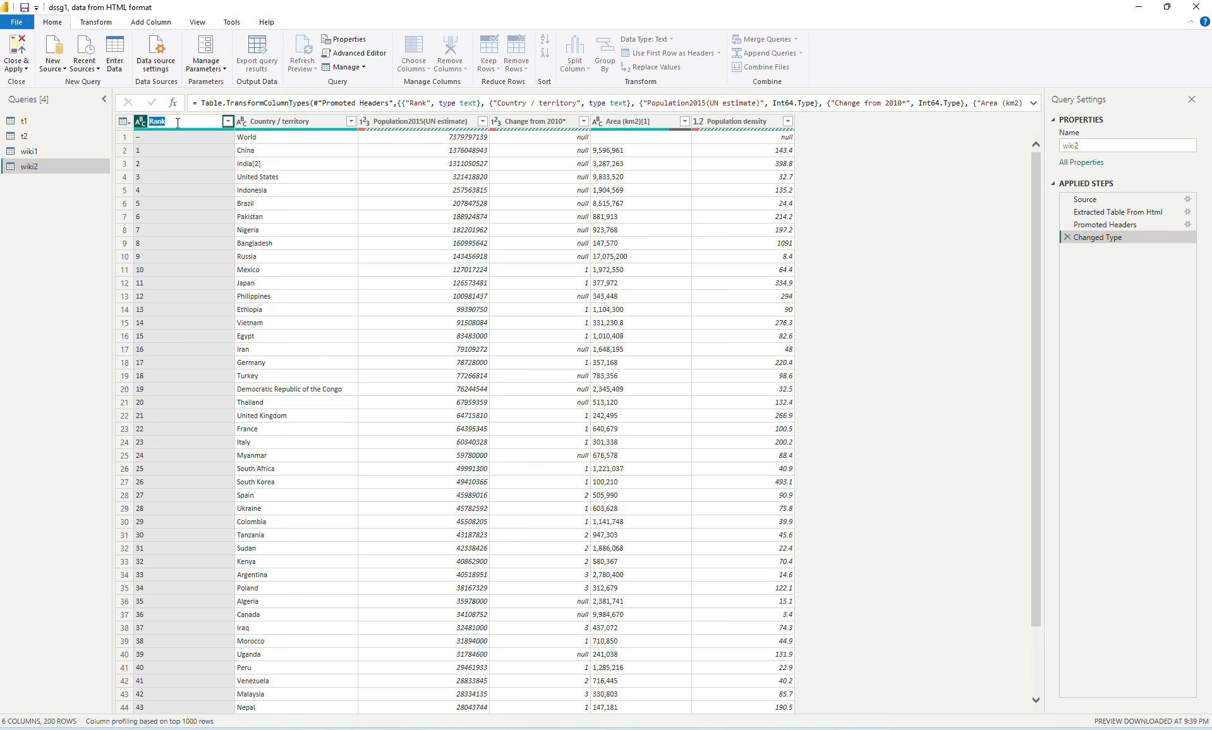
pyautogui.write('rank')
pyautogui.press('Return')
pyautogui.doubleClick(255, 122)
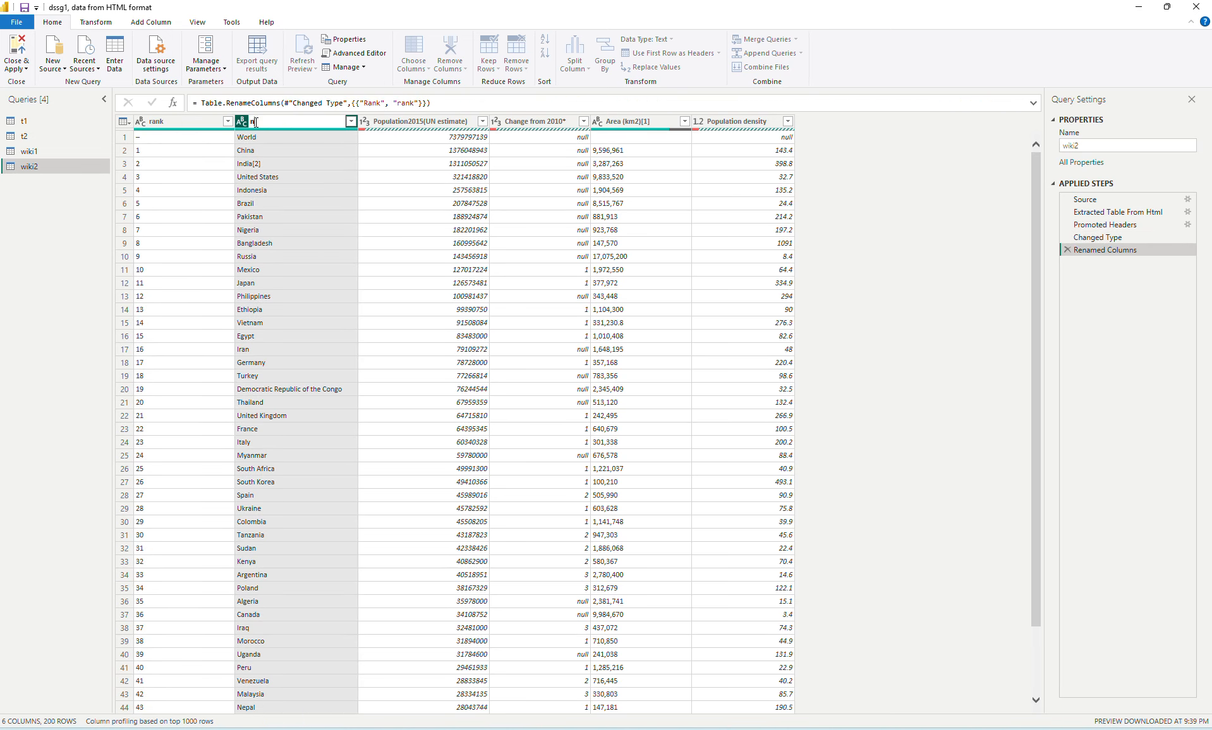
pyautogui.write('name')
pyautogui.press('Return')
pyautogui.click(423, 122)
pyautogui.doubleClick(423, 122)
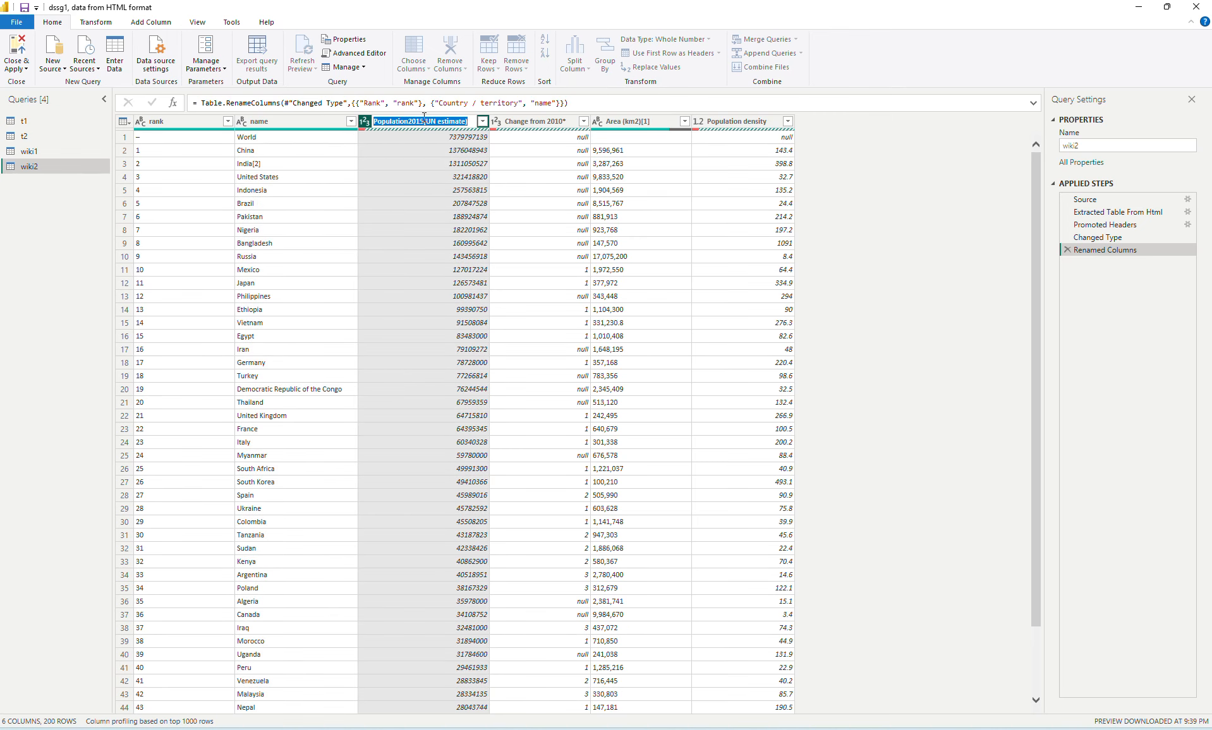
pyautogui.write('ppl')
pyautogui.press('Return')
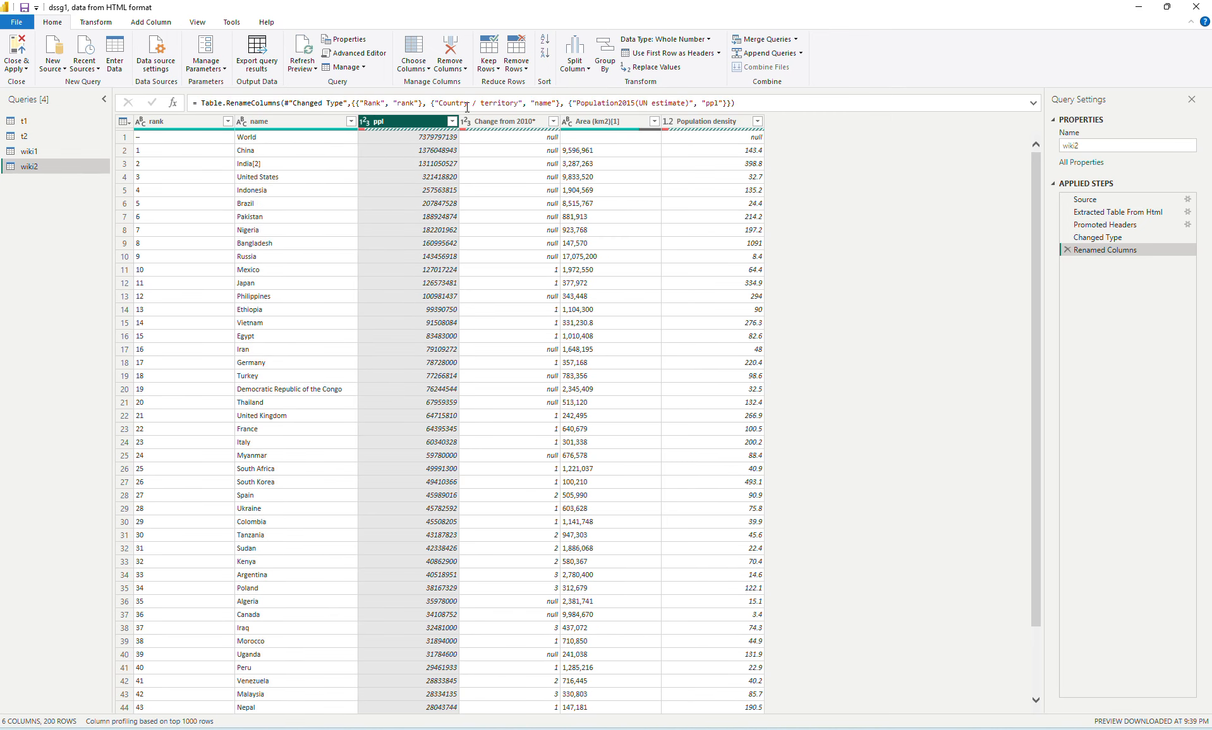
# - Remove the Change from 2010*, Area (km2)[1] and Population density columns from wiki2
pyautogui.click(514, 125)
pyautogui.keyDown('shift'); pyautogui.click(702, 123); pyautogui.keyUp('shift')
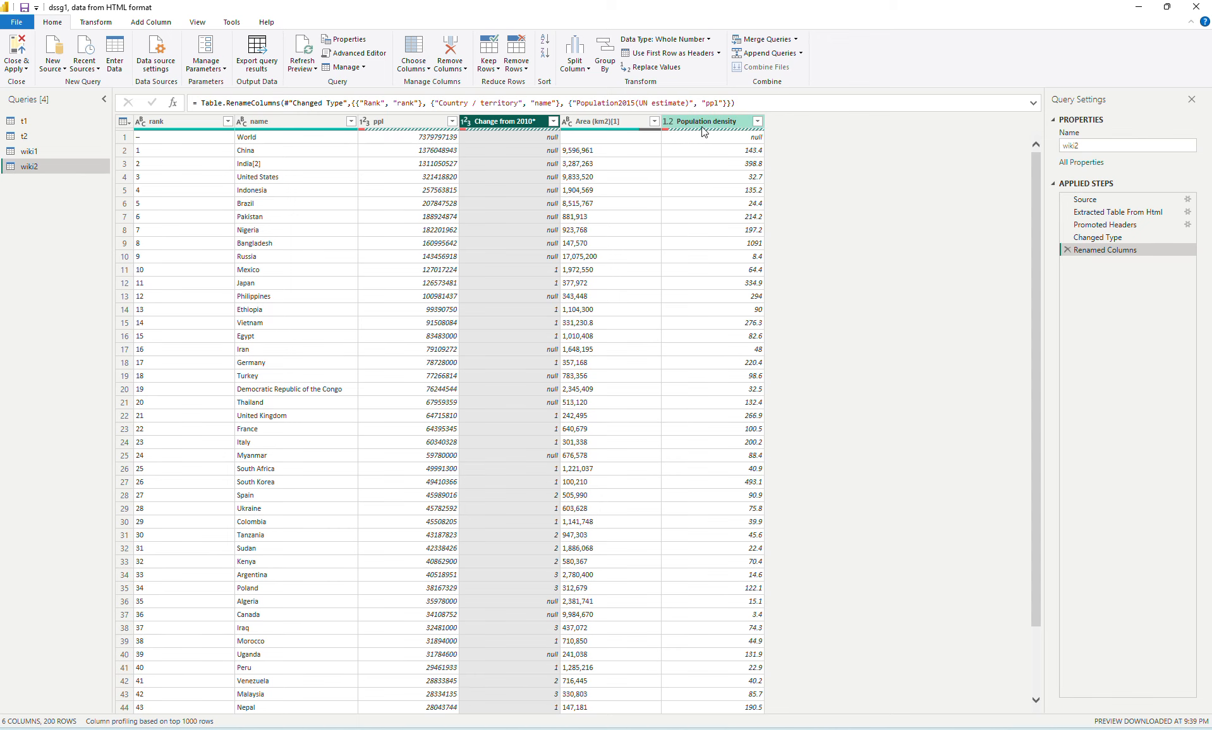
pyautogui.rightClick(702, 126)
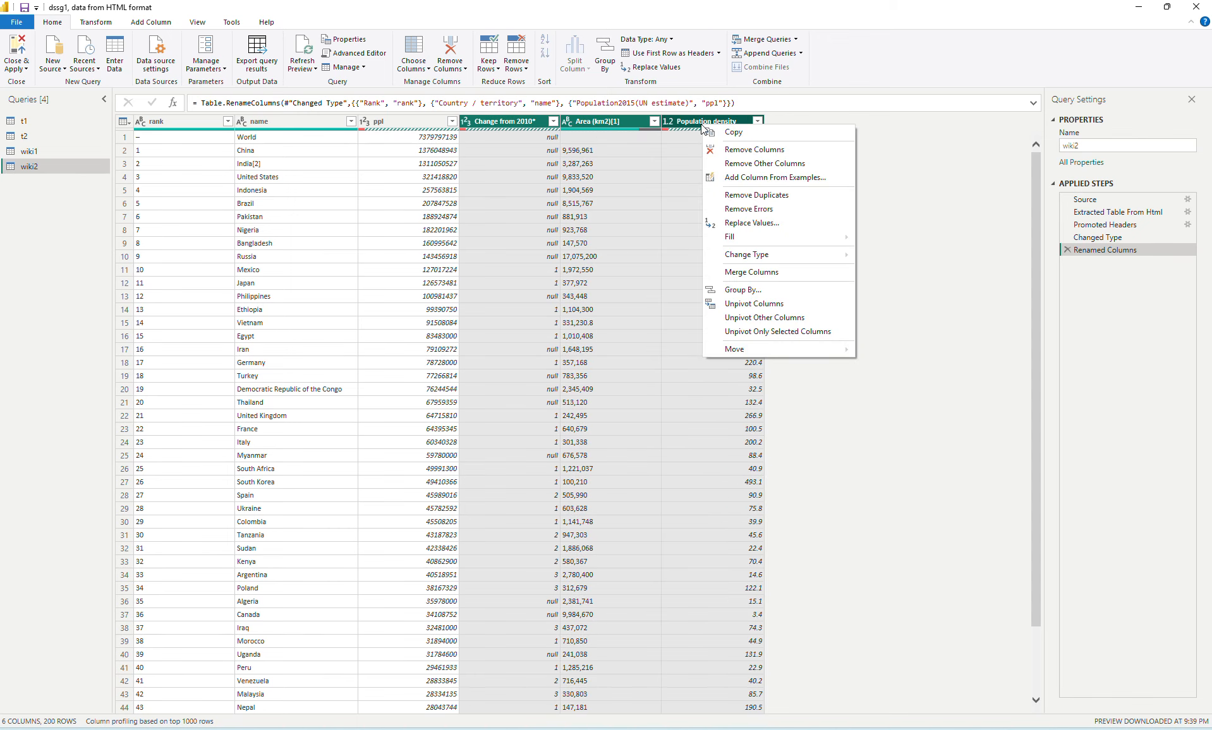
pyautogui.click(758, 149)
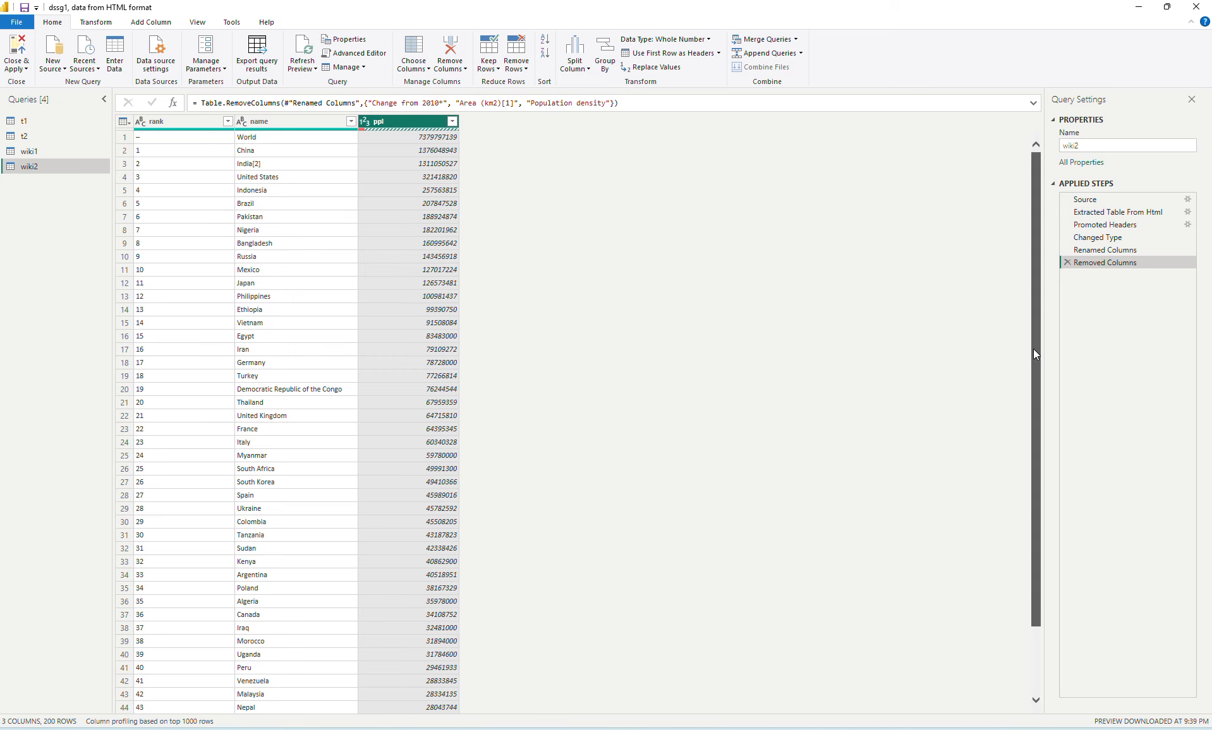
# - Filter out the World row with a Does Not Equal text filter on wiki2's name column
pyautogui.moveTo(1033, 354); pyautogui.dragTo(1033, 279)
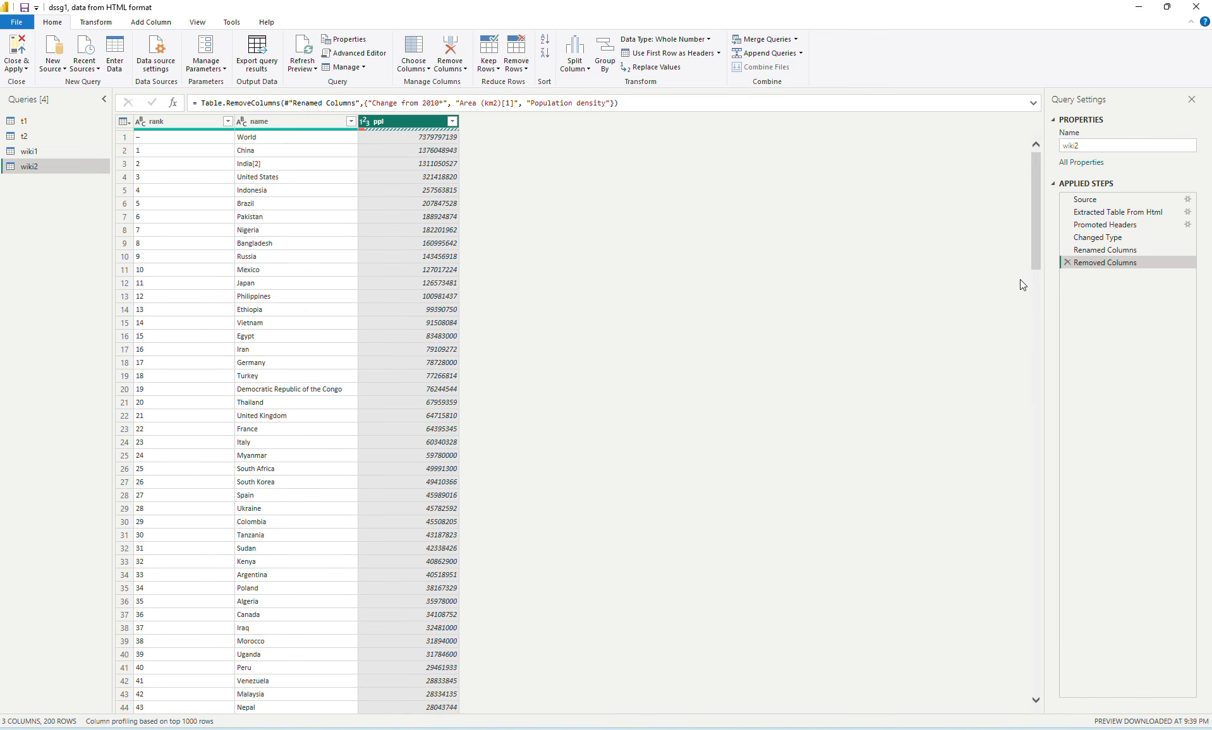
pyautogui.rightClick(255, 139)
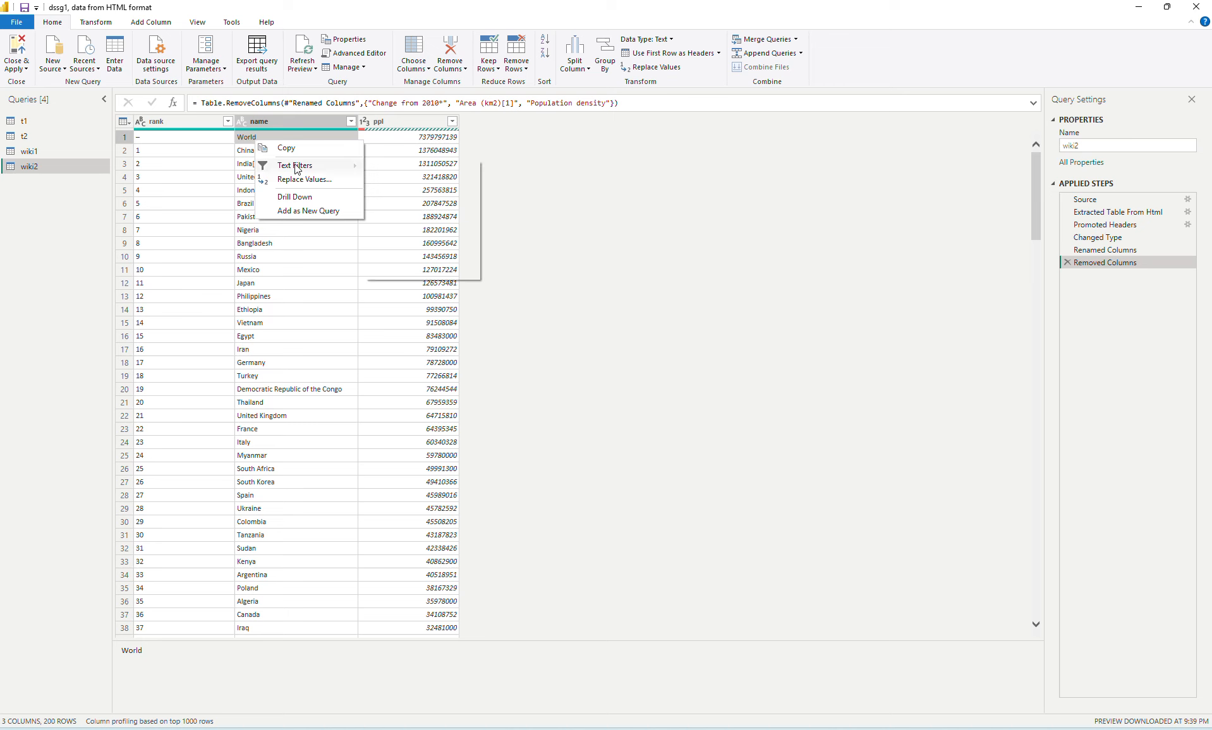
pyautogui.moveTo(294, 166)
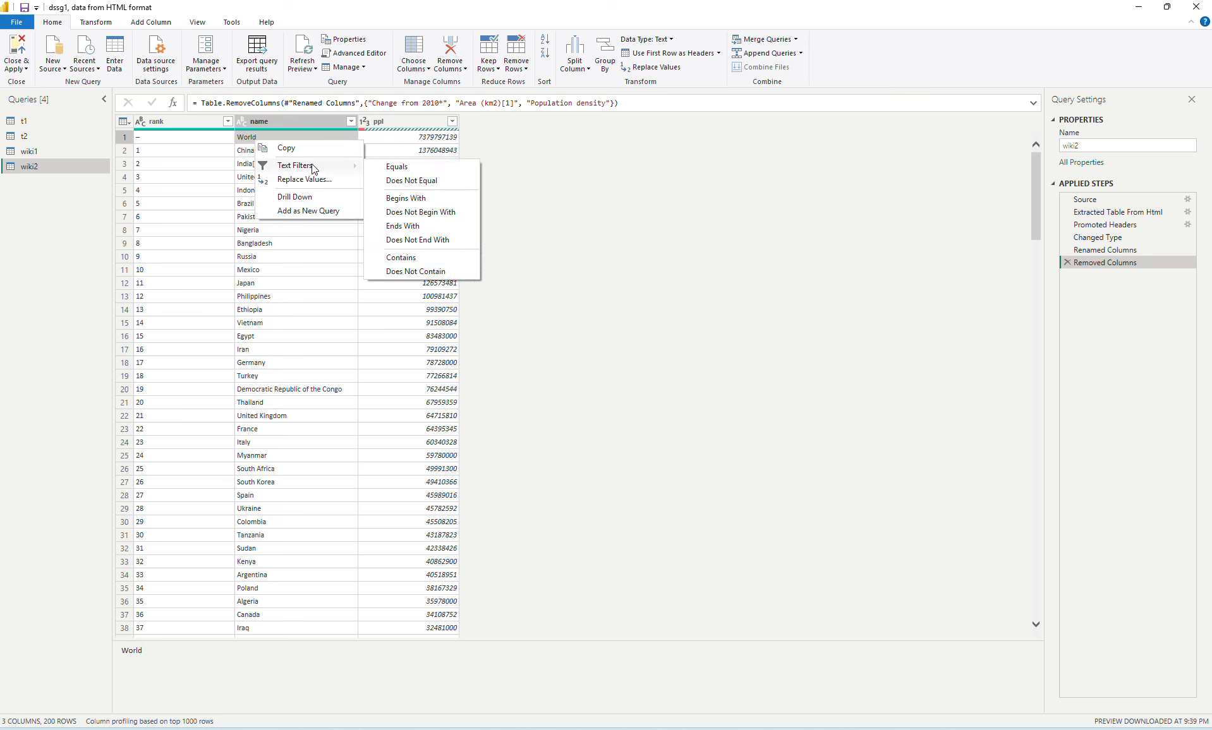
pyautogui.click(415, 184)
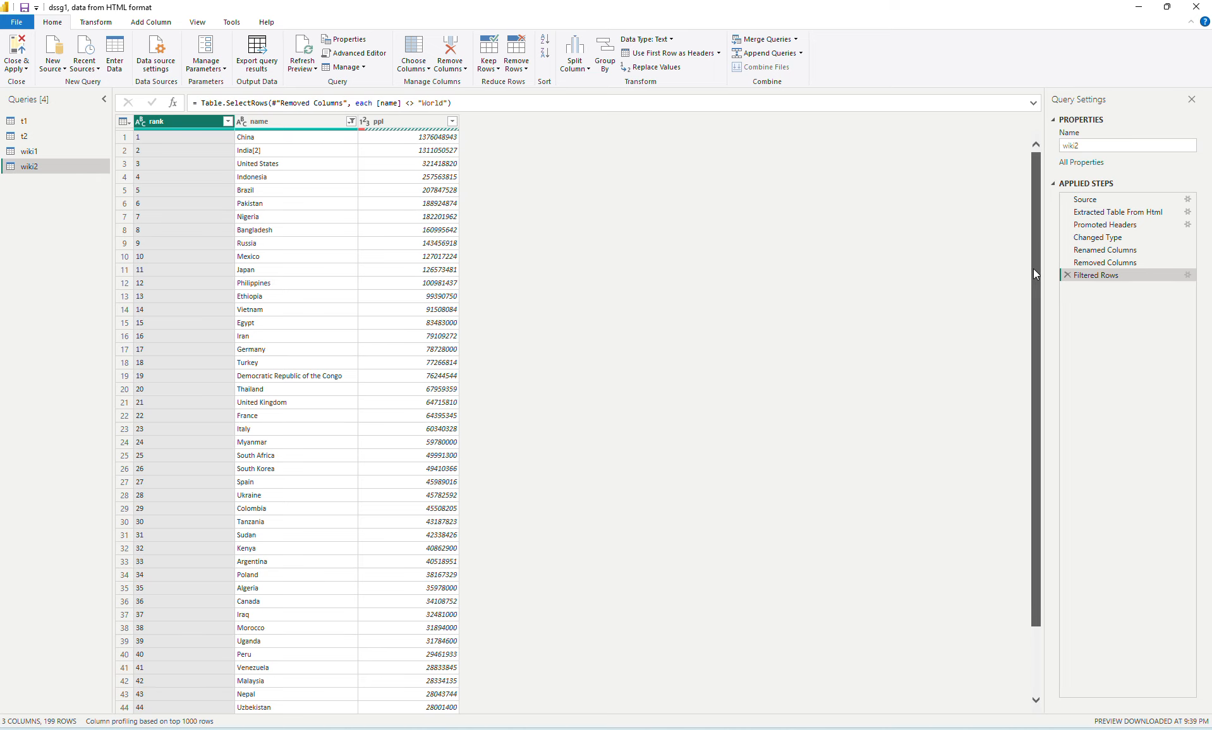
pyautogui.moveTo(1033, 269); pyautogui.dragTo(1031, 271)
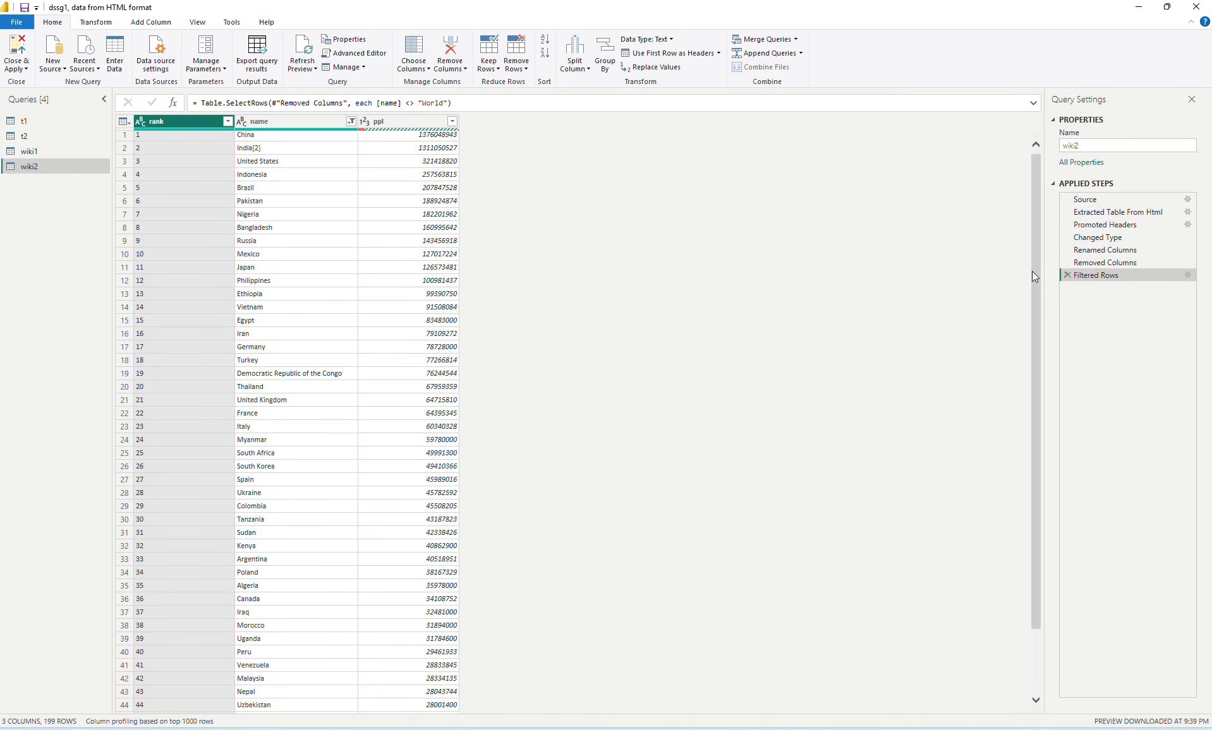
# - Switch to the browser and examine the header, World row and first countries of the 2015 population table
pyautogui.moveTo(773, 729)
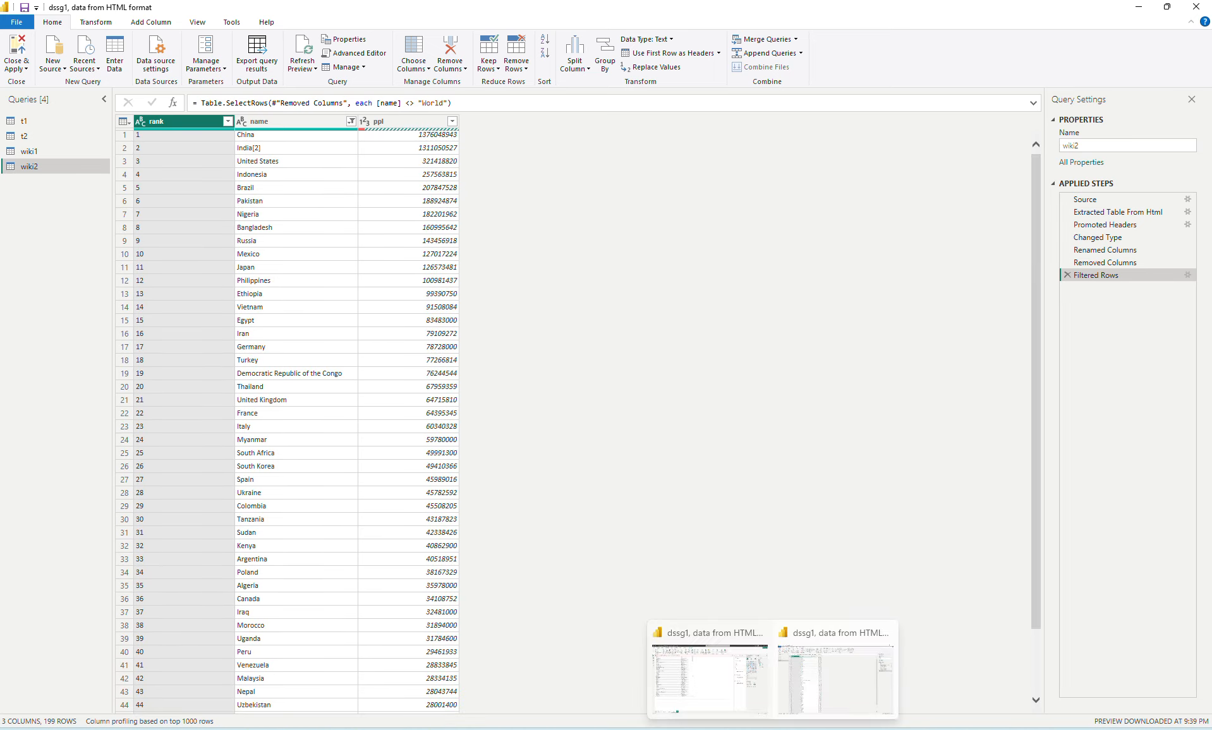
pyautogui.click(495, 729)
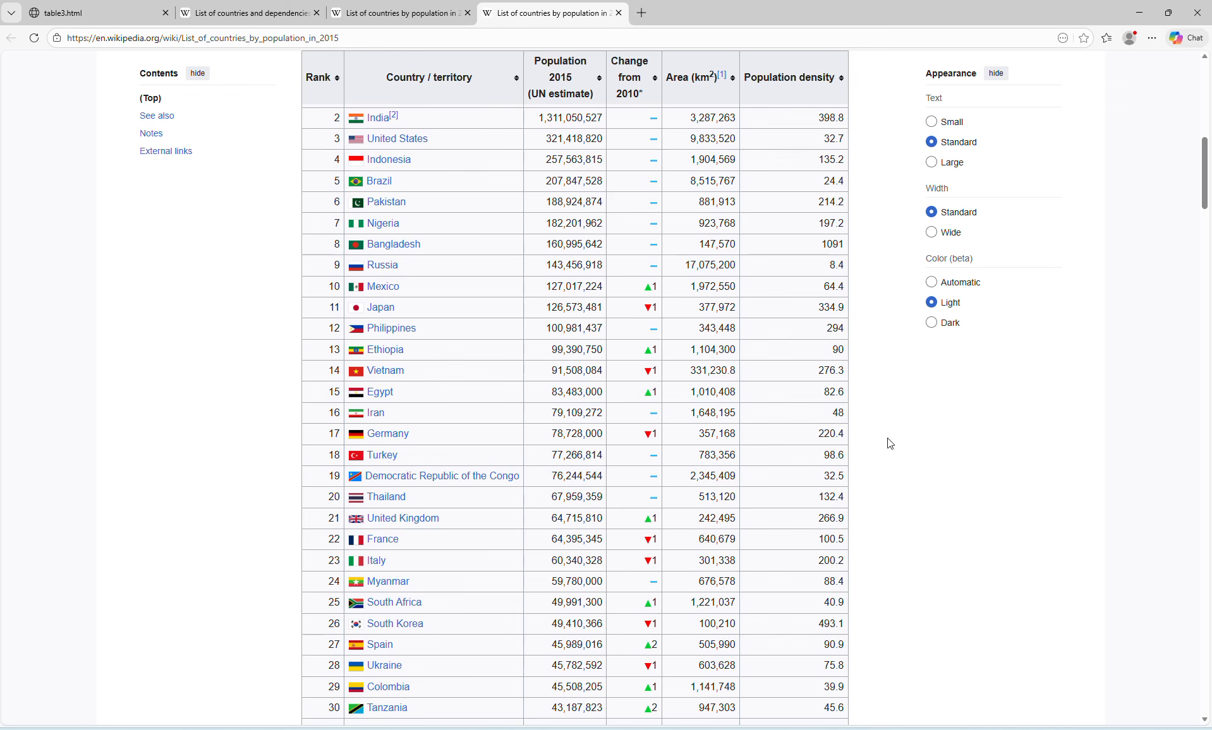
pyautogui.scroll(4, 191, 485)
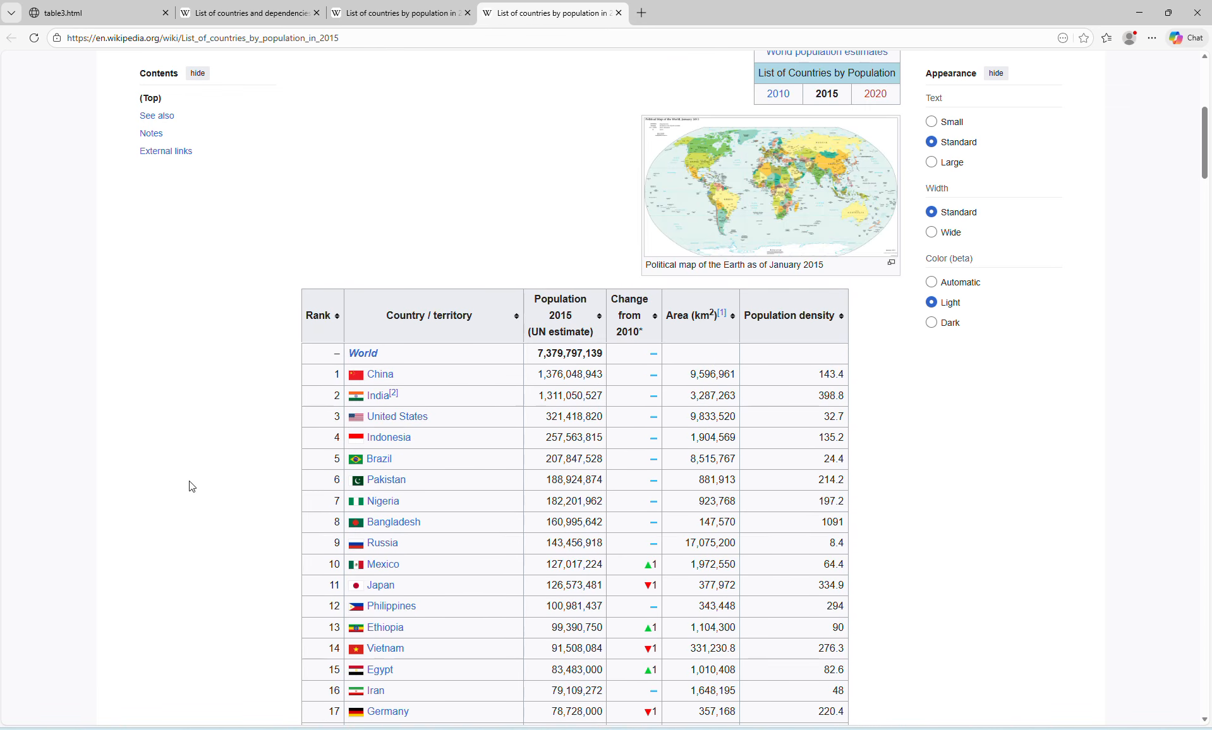
pyautogui.scroll(-2, 191, 486)
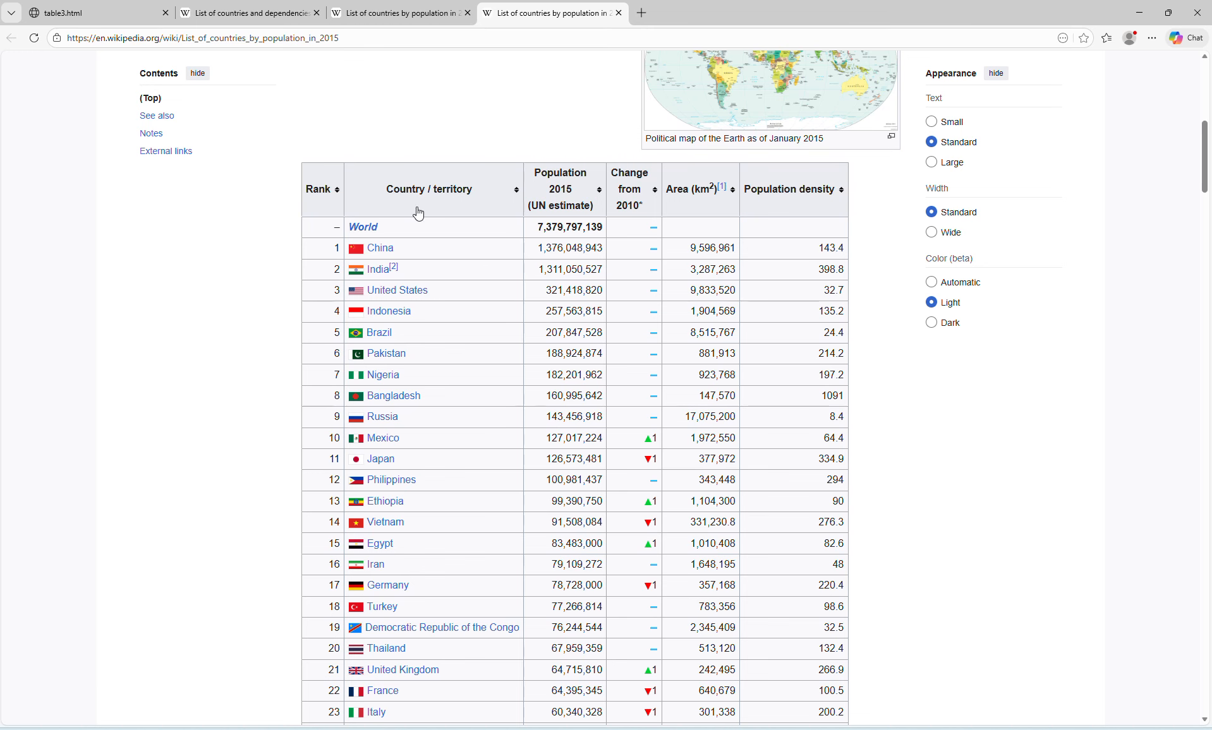
# - Open India's footnote [2] in the 2015 population table and read through the Notes section it refers to
pyautogui.moveTo(395, 273)
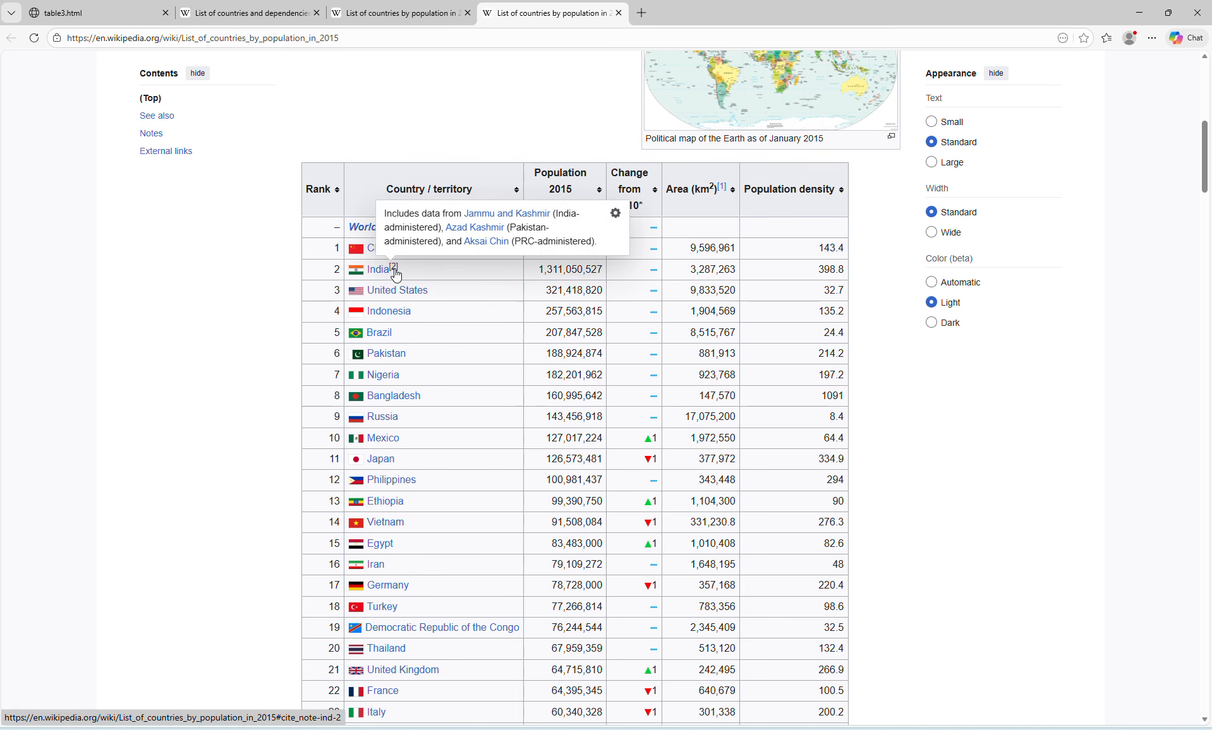
pyautogui.click(394, 268)
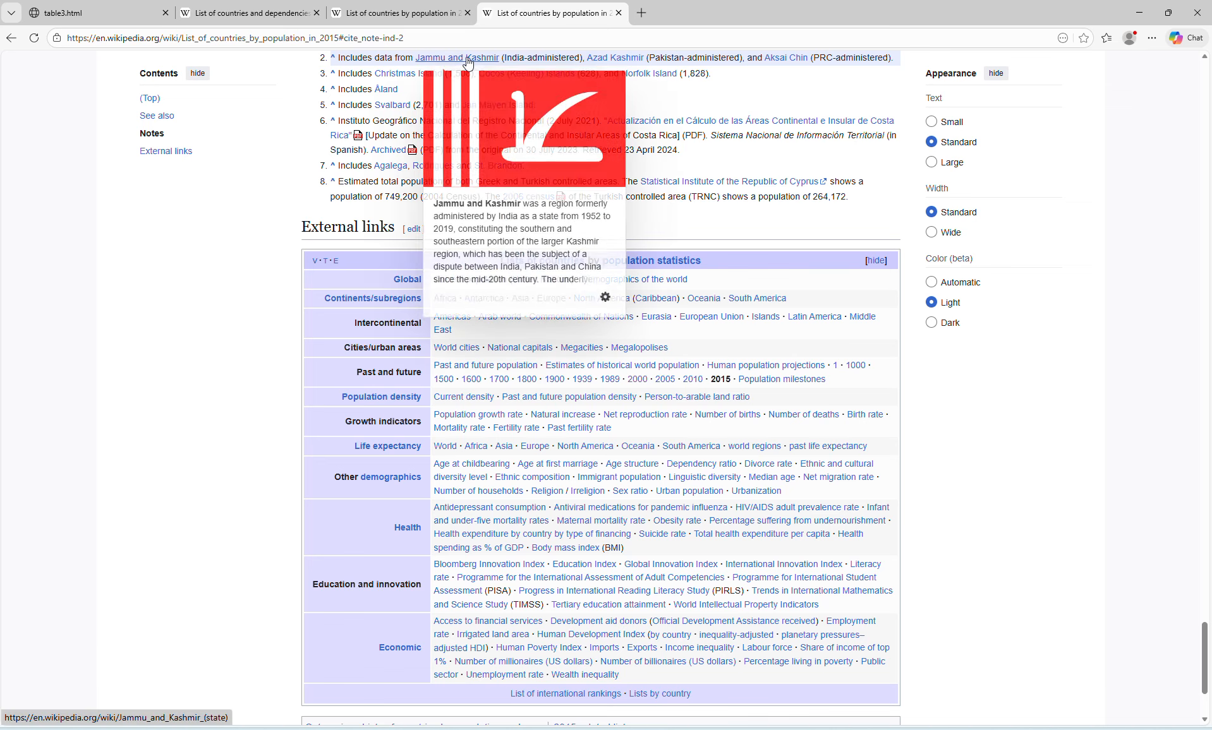
pyautogui.moveTo(620, 63)
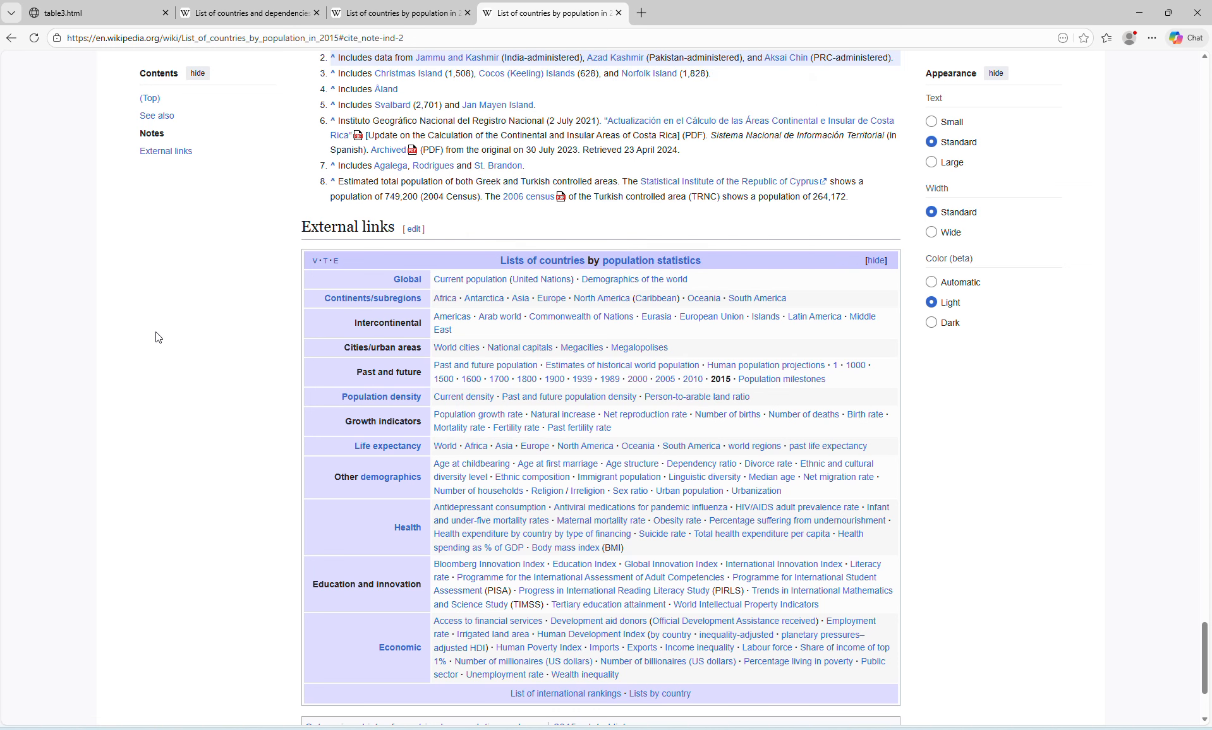
pyautogui.scroll(1, 158, 337)
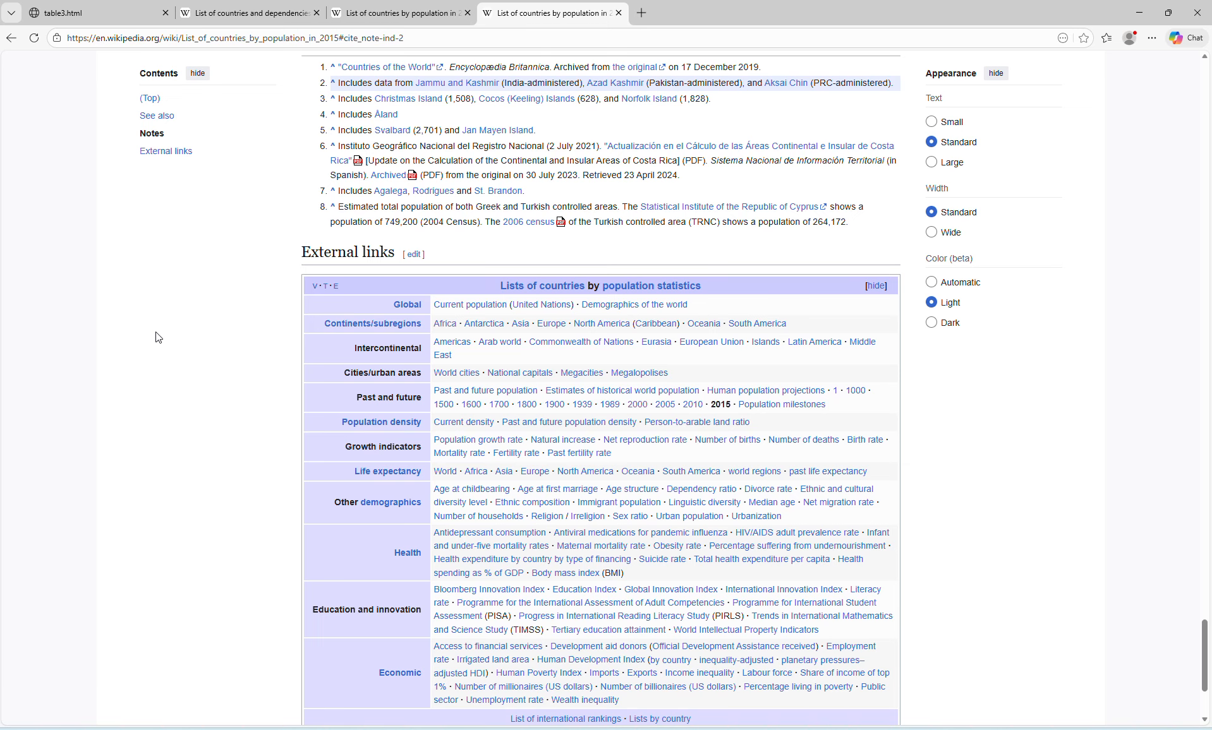
pyautogui.scroll(1, 158, 337)
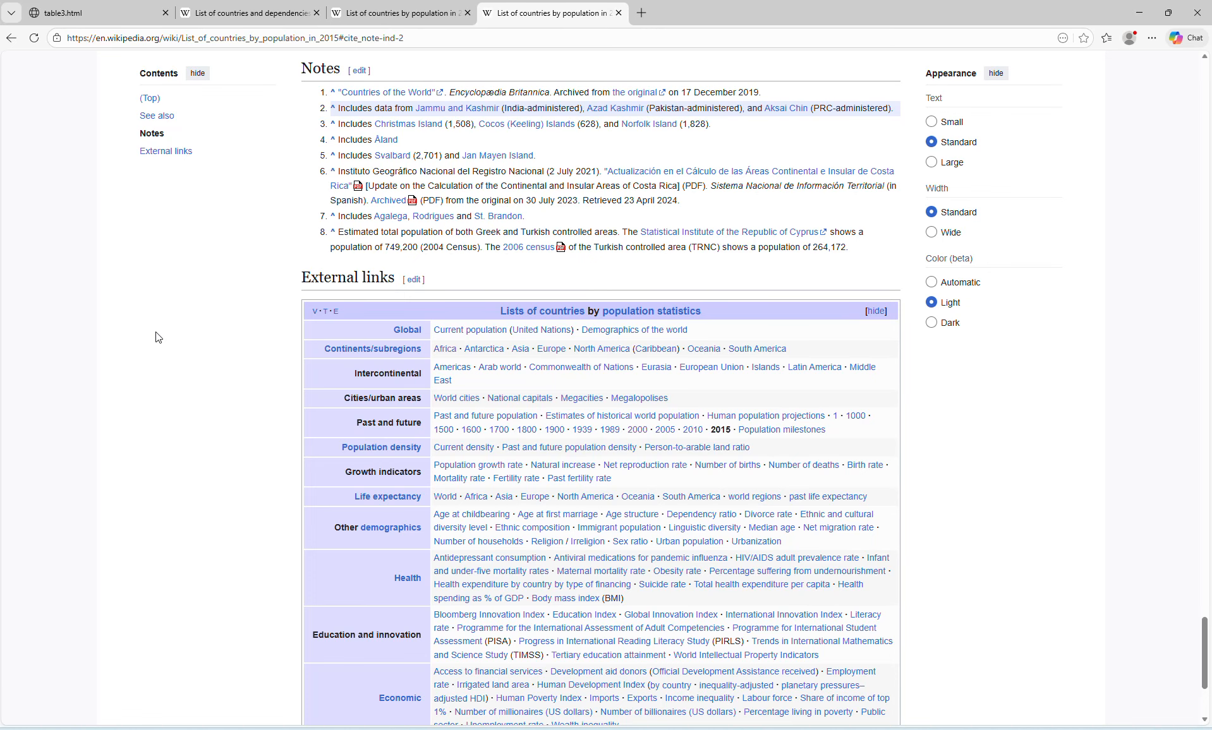
pyautogui.scroll(1, 158, 337)
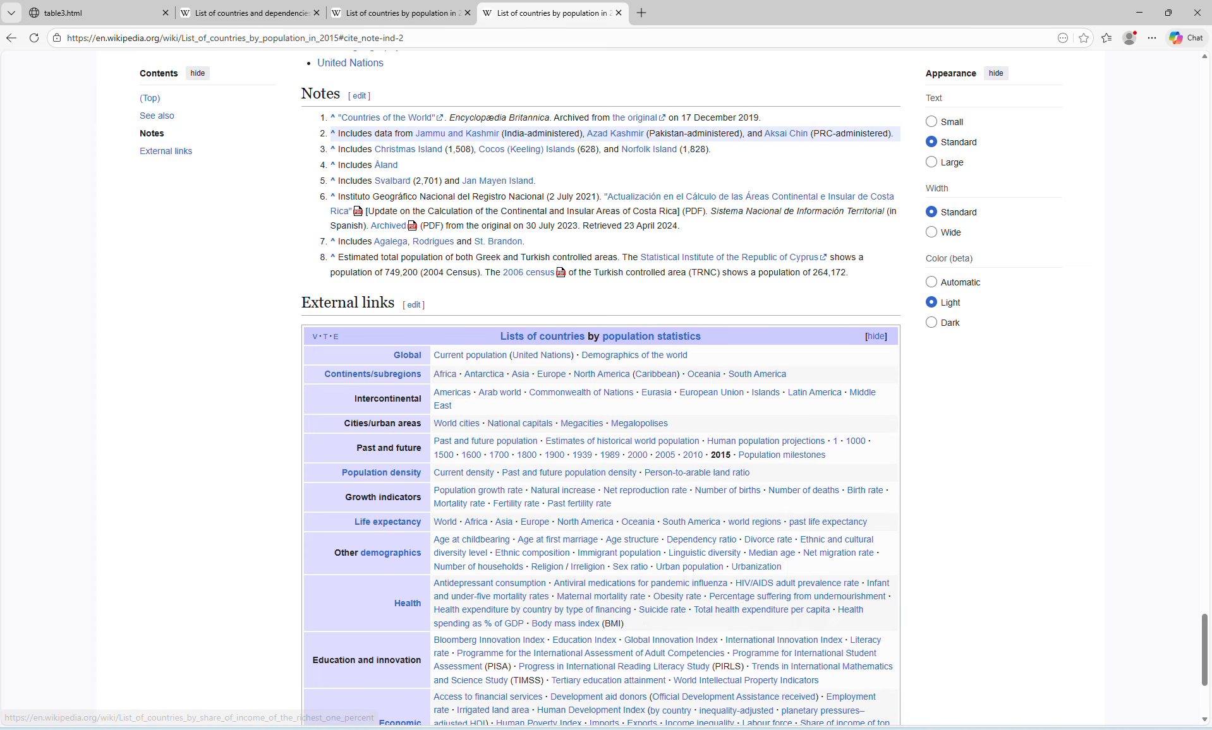
# - Switch back to Power Query, close and apply the query changes, and view the load errors reported for wiki2
pyautogui.click(833, 688)
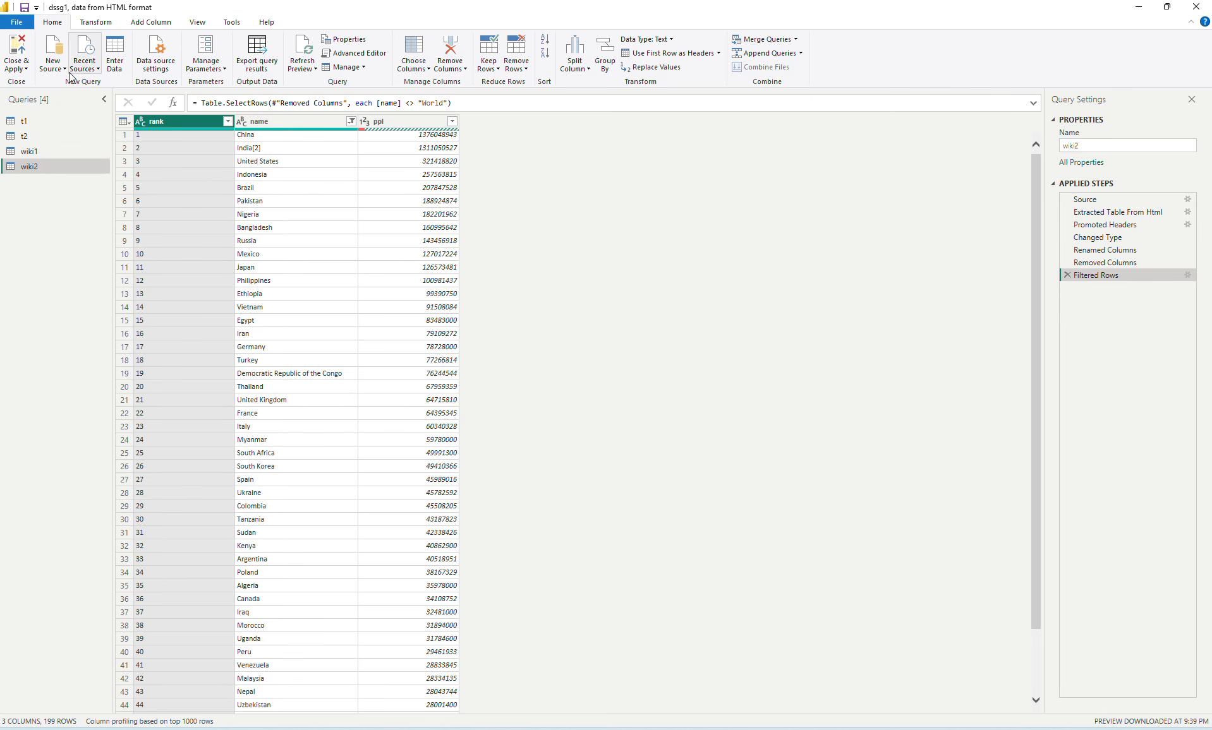
pyautogui.click(22, 67)
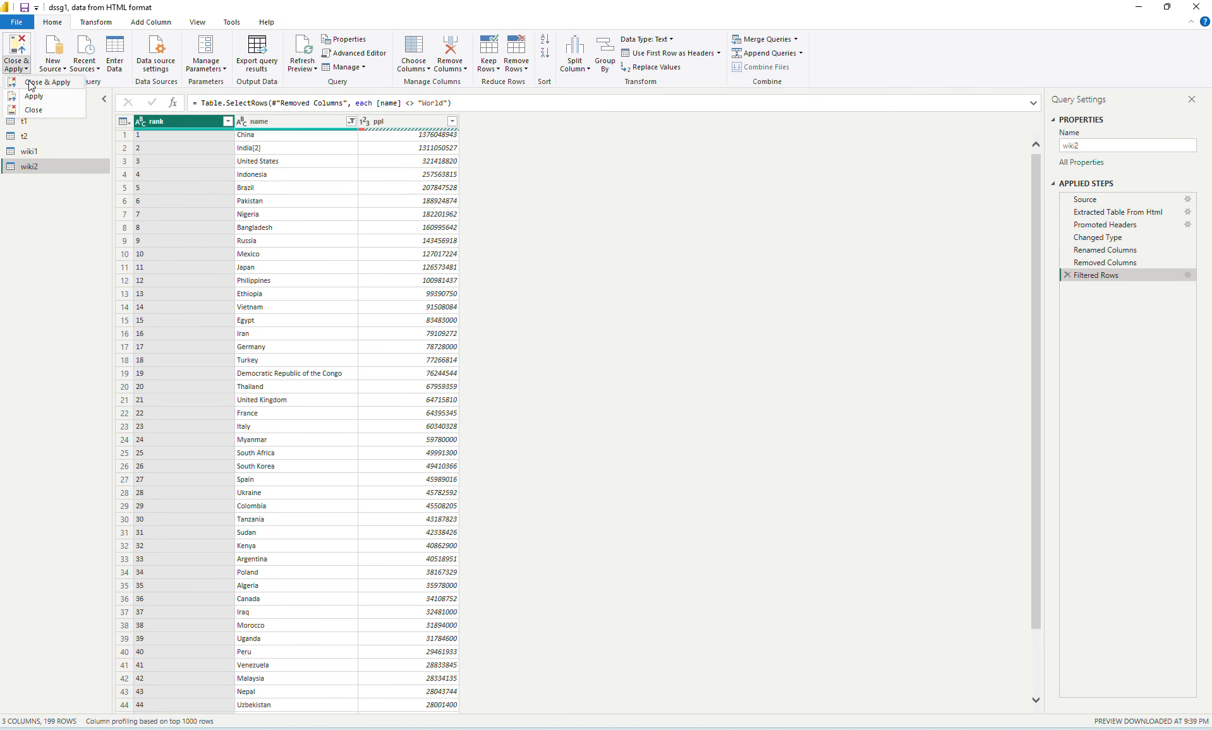
pyautogui.click(25, 82)
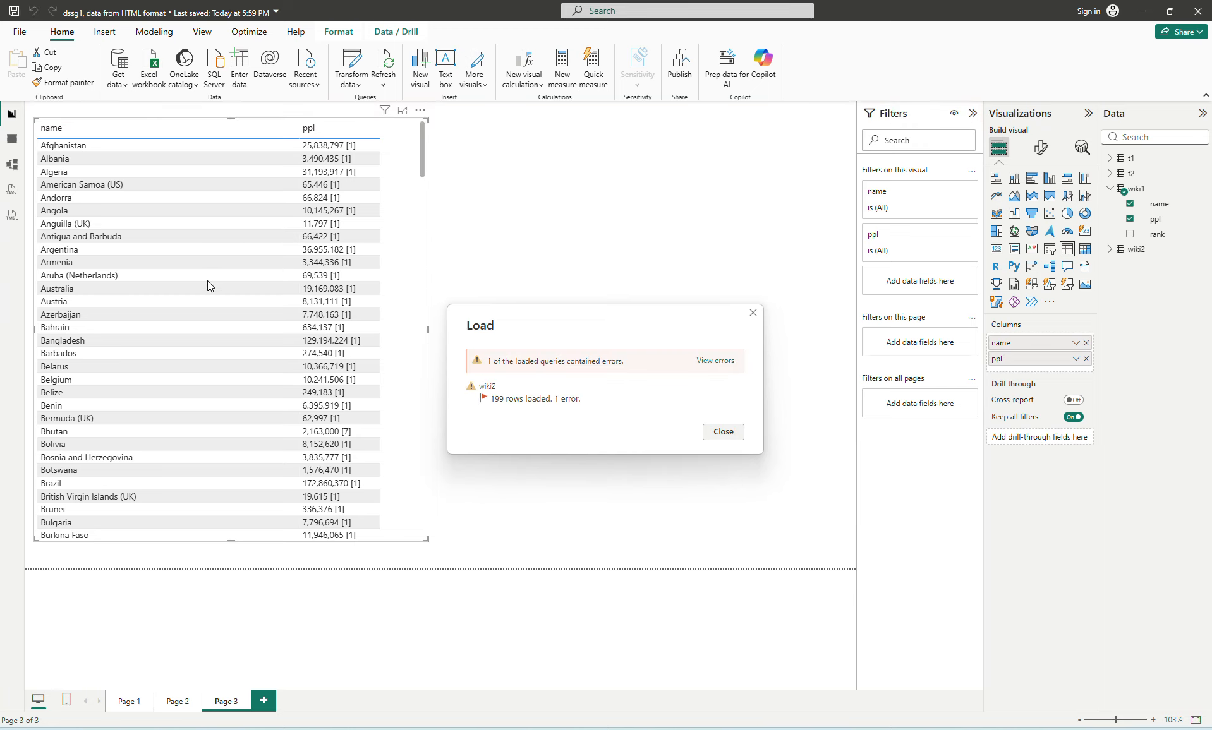
pyautogui.click(711, 362)
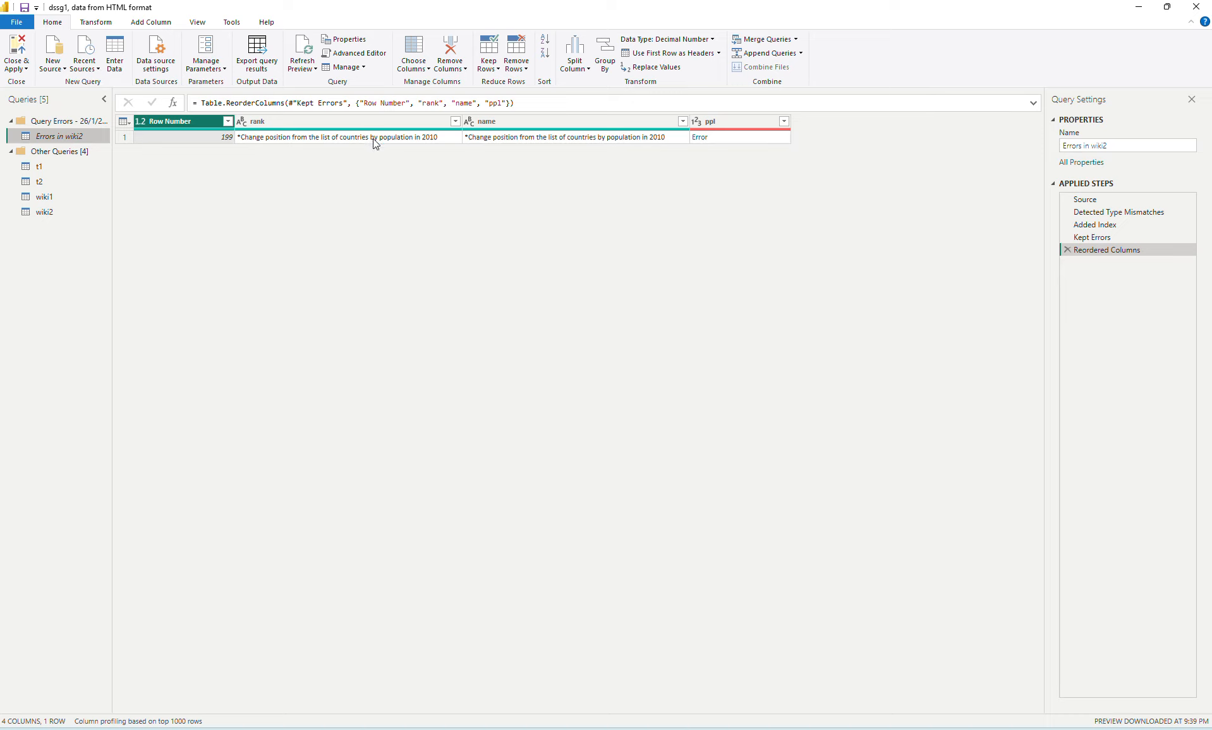
# - In Errors in wiki2, remove Reordered Columns and Kept Errors, and filter out the name "*Change position from the list of countries by population in 2010"
pyautogui.click(1067, 250)
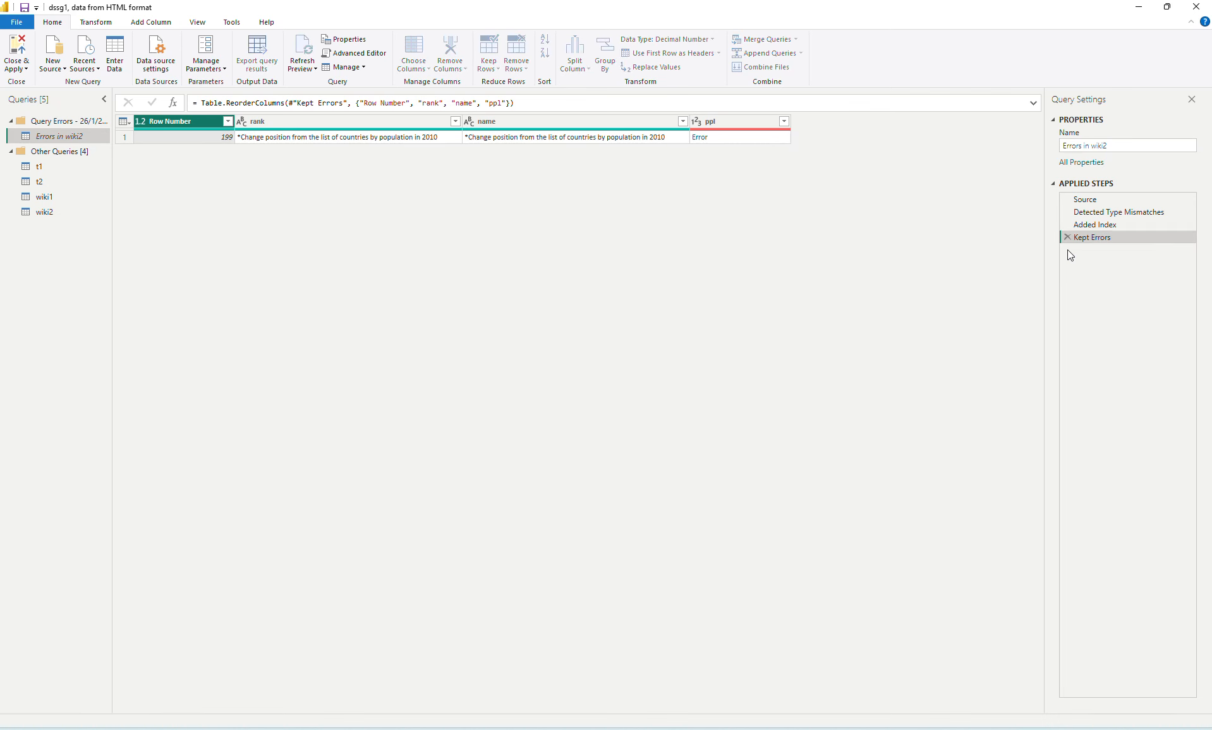
pyautogui.click(1067, 236)
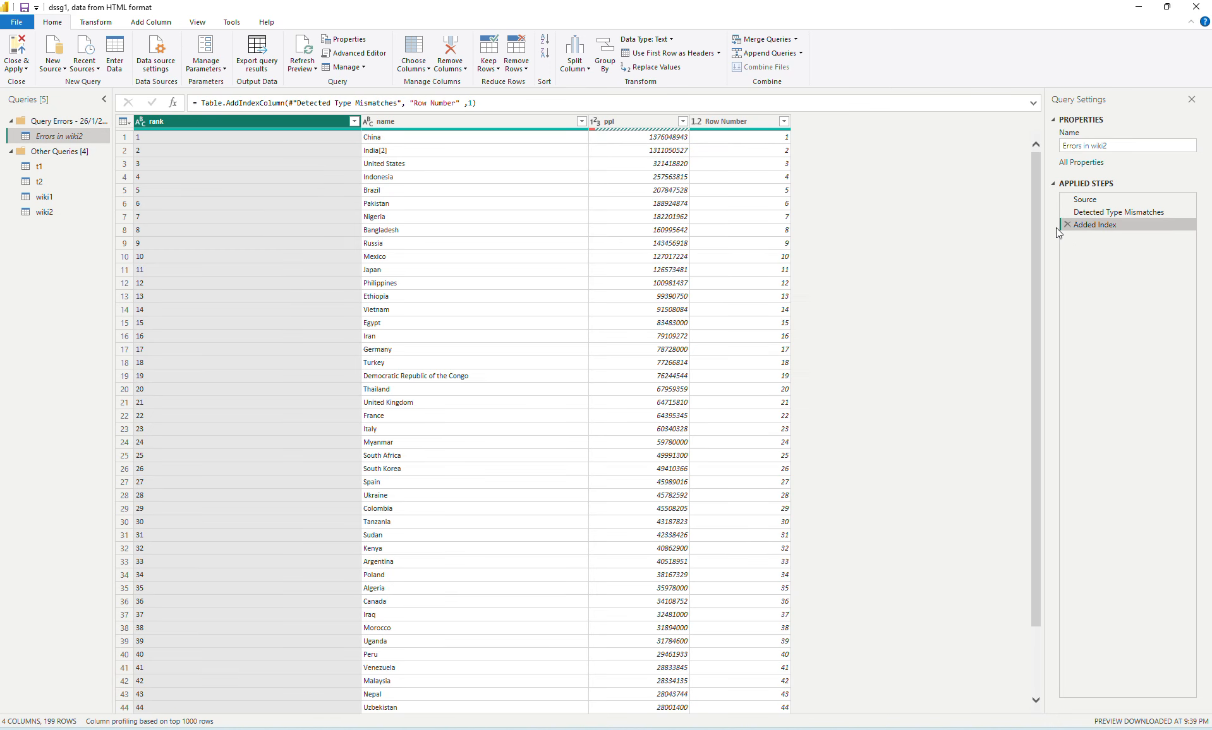
pyautogui.moveTo(1036, 197); pyautogui.dragTo(1054, 627)
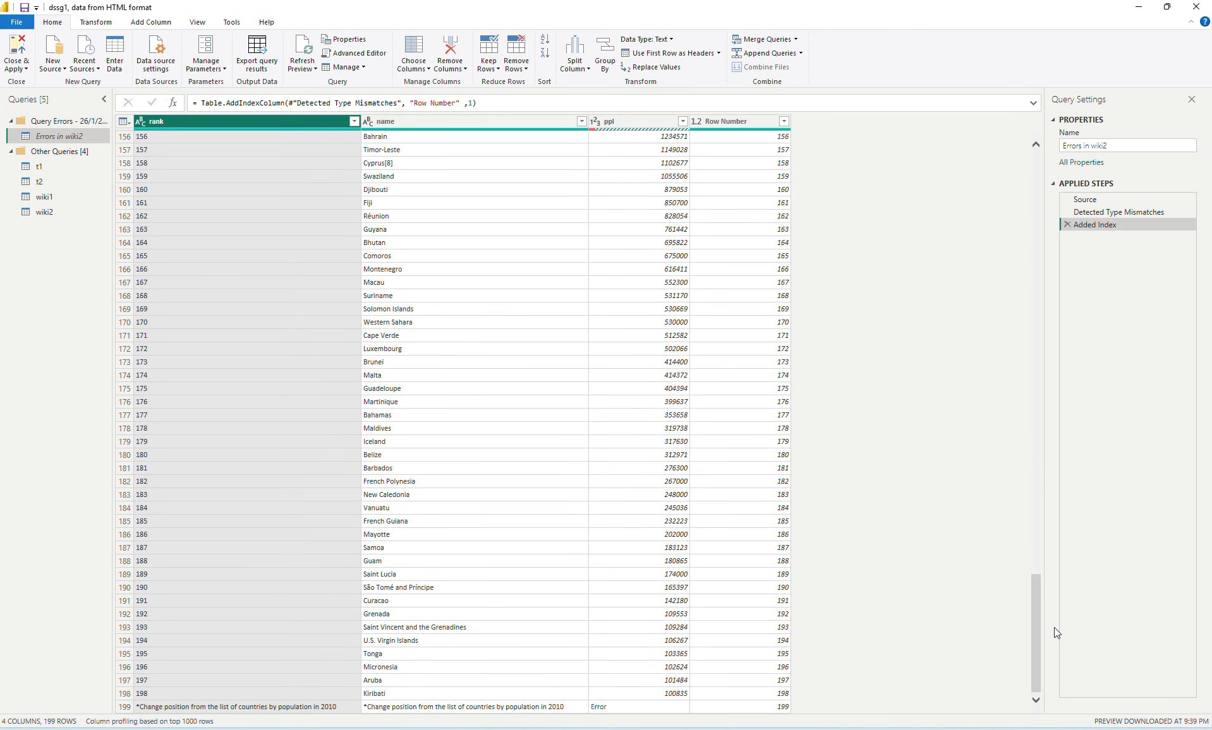
pyautogui.click(178, 708)
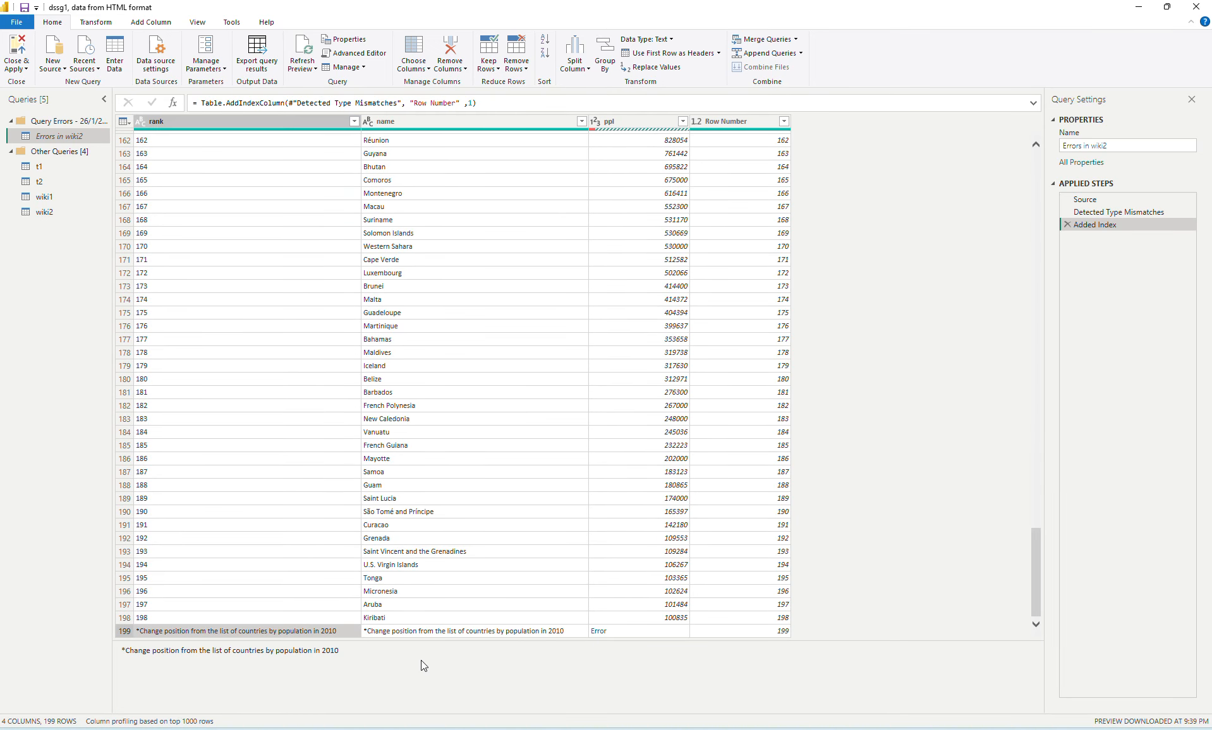
pyautogui.rightClick(420, 631)
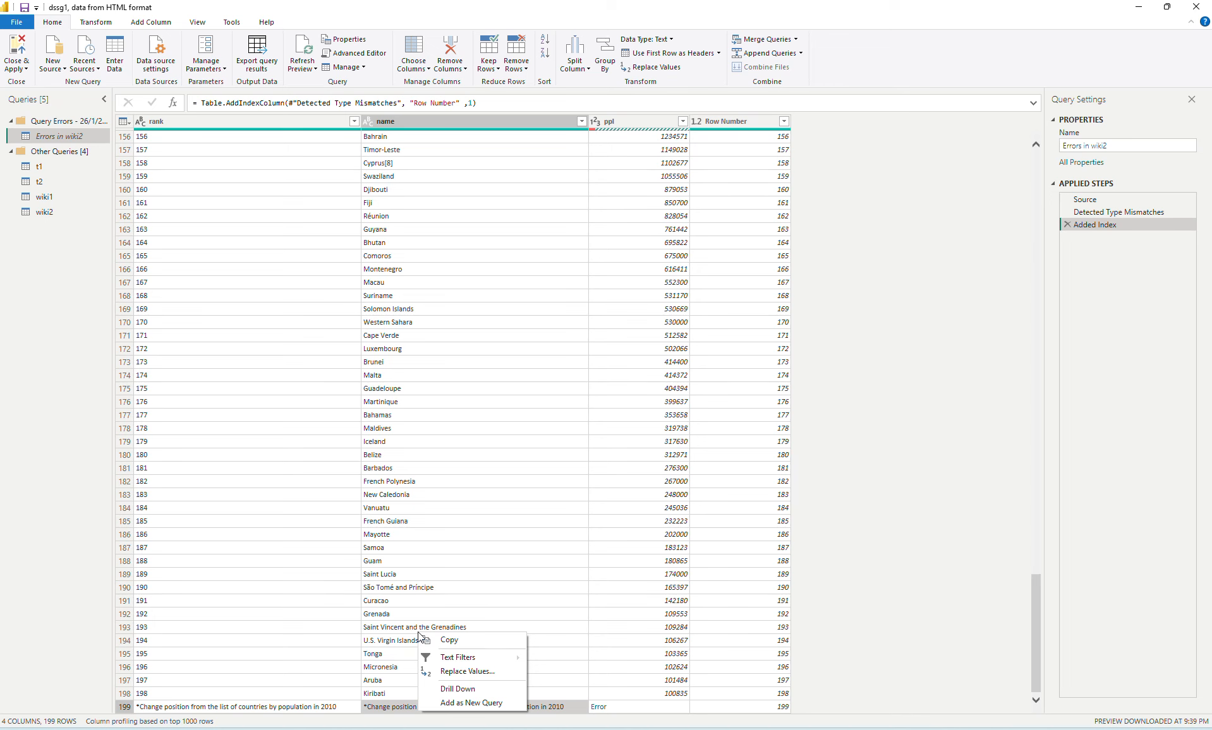
pyautogui.moveTo(487, 660)
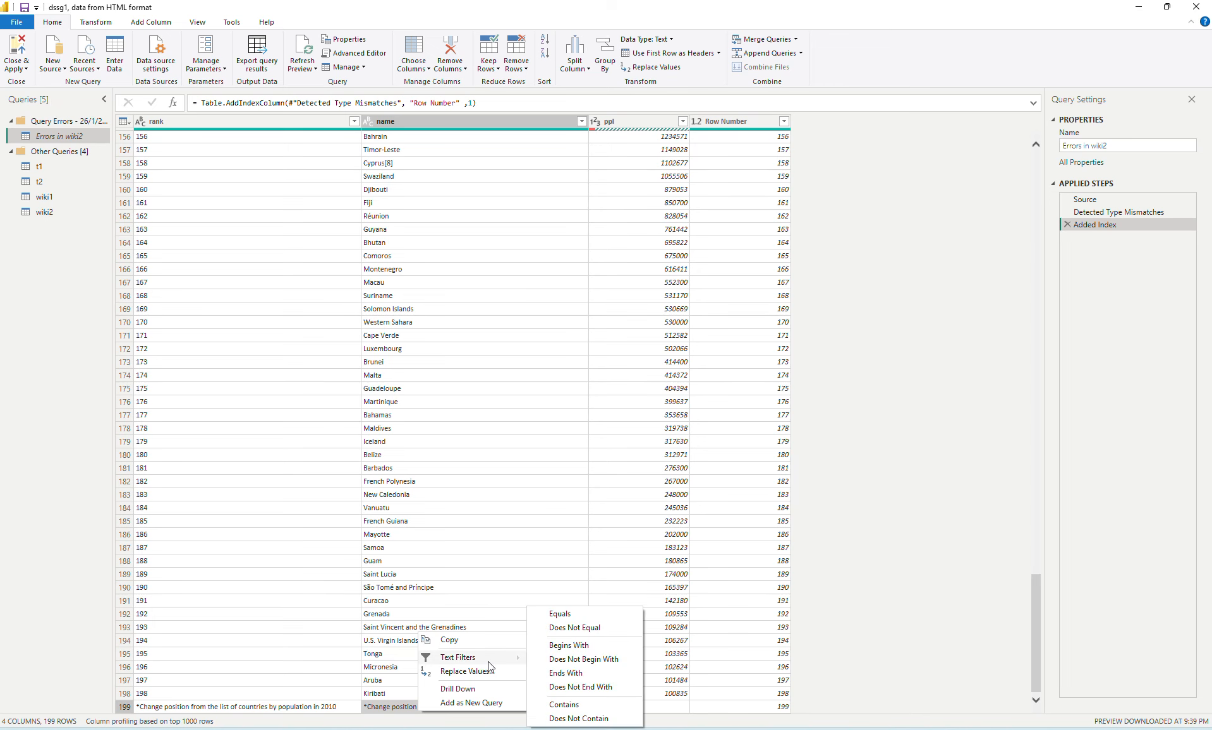
pyautogui.click(590, 629)
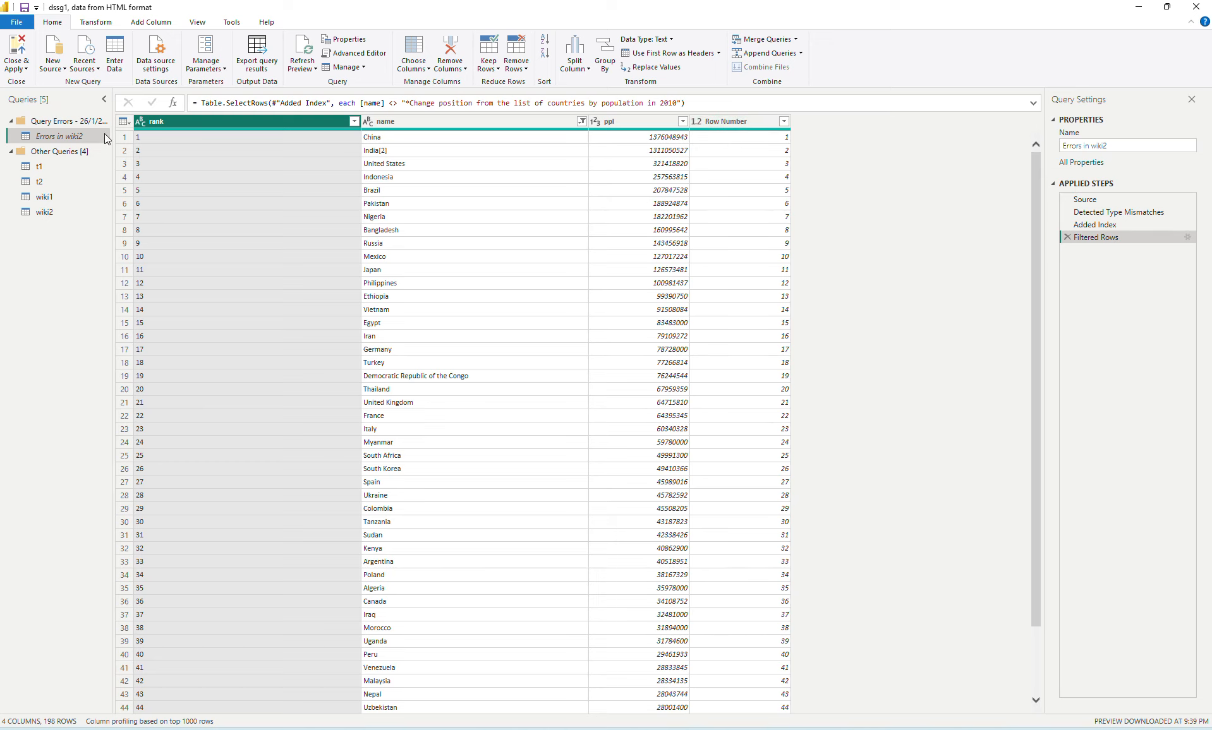
# - Delete the Query Errors group together with its query, and close and apply the changes
pyautogui.click(73, 123)
pyautogui.rightClick(73, 125)
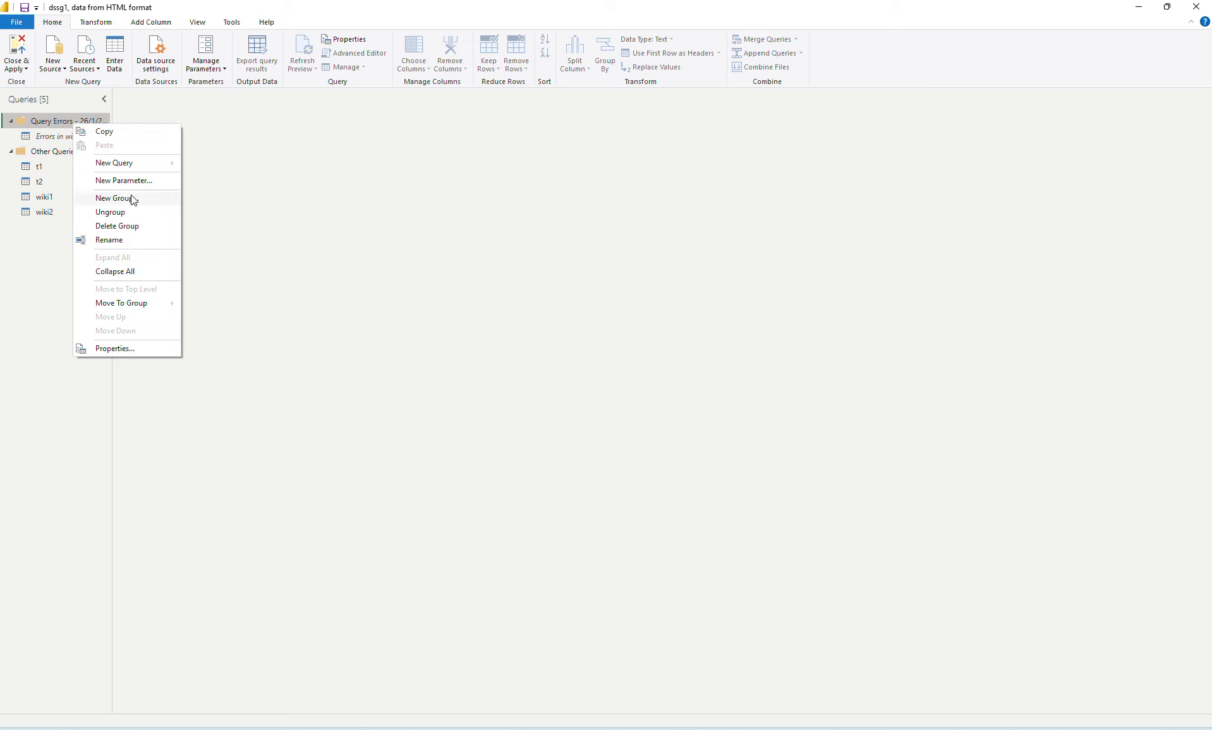
pyautogui.click(124, 231)
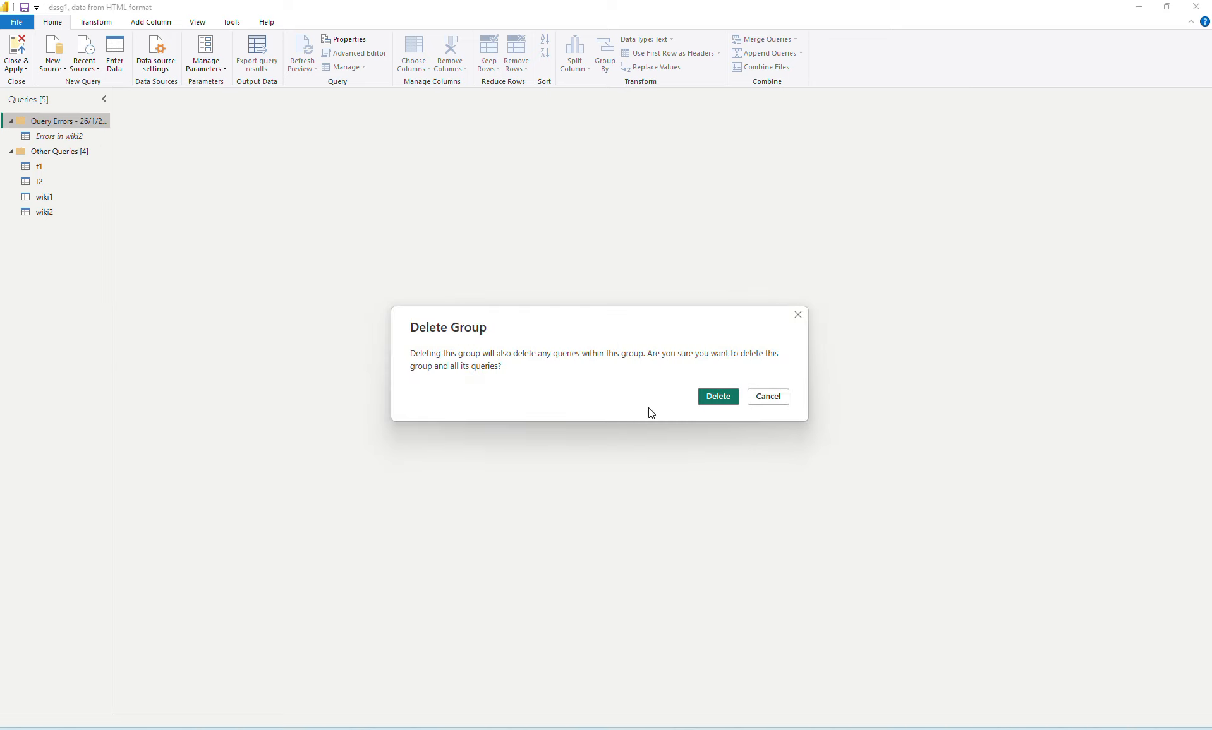
pyautogui.click(718, 398)
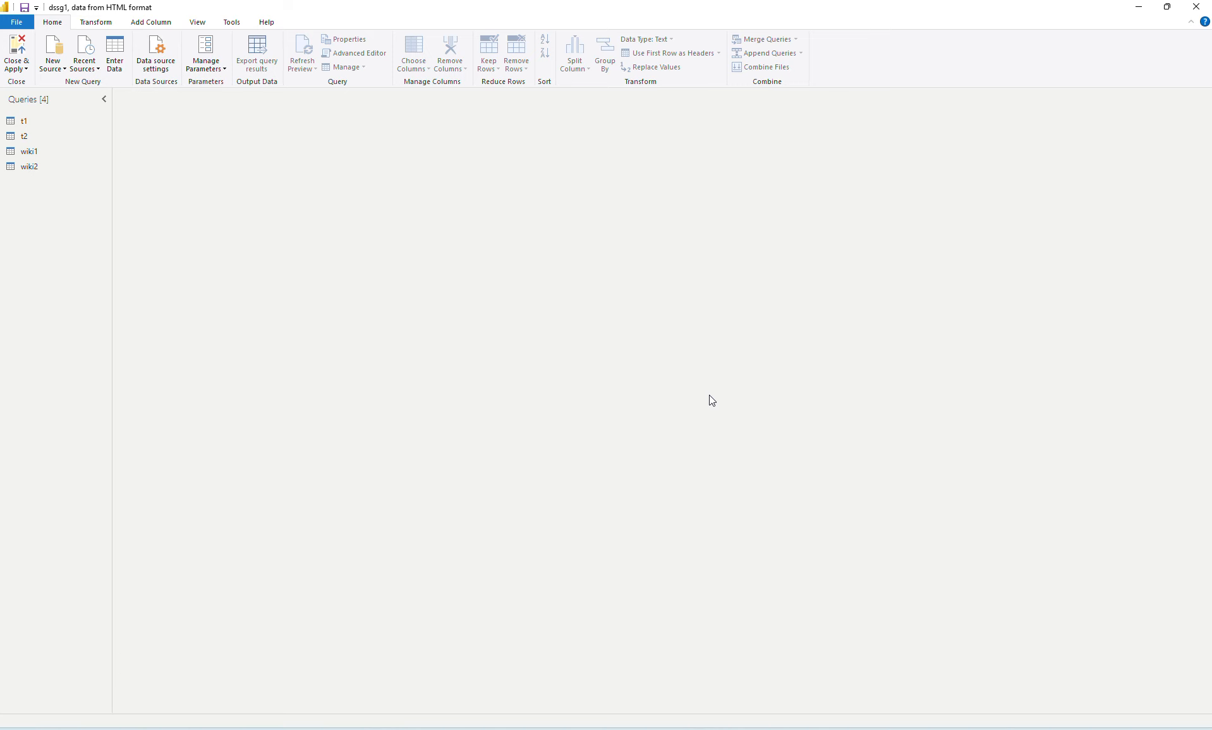
pyautogui.click(17, 67)
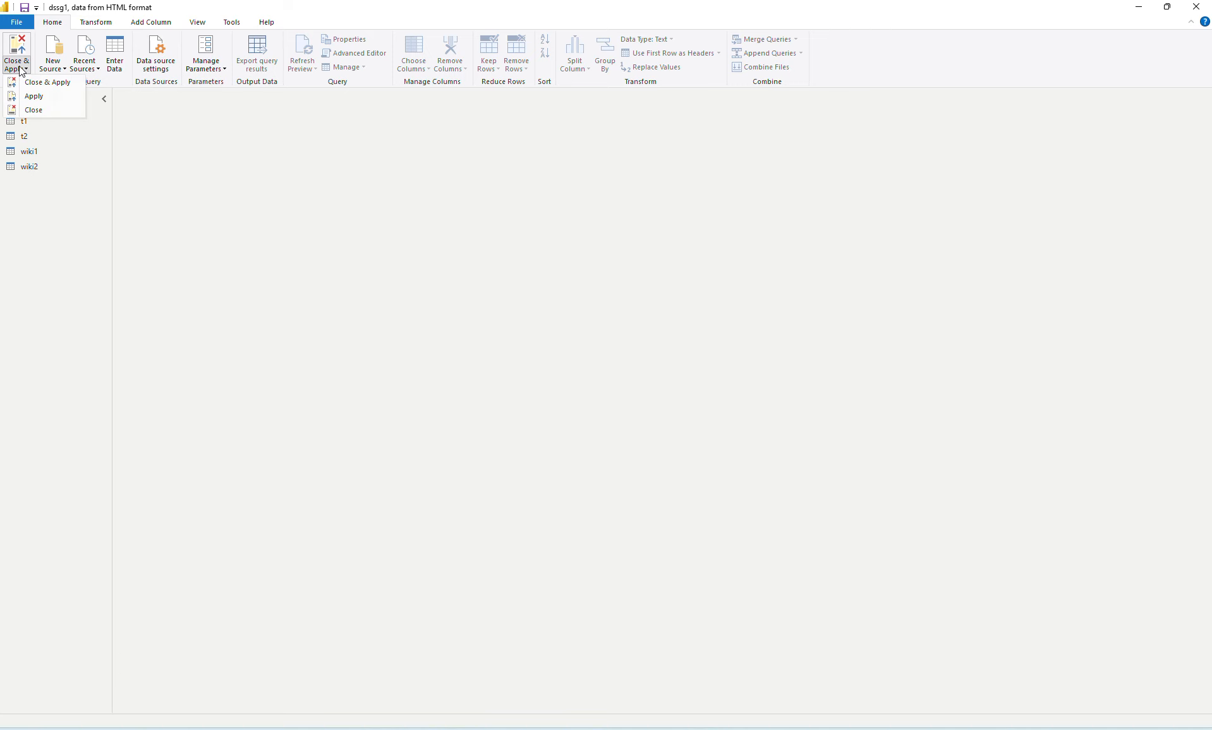
pyautogui.click(31, 83)
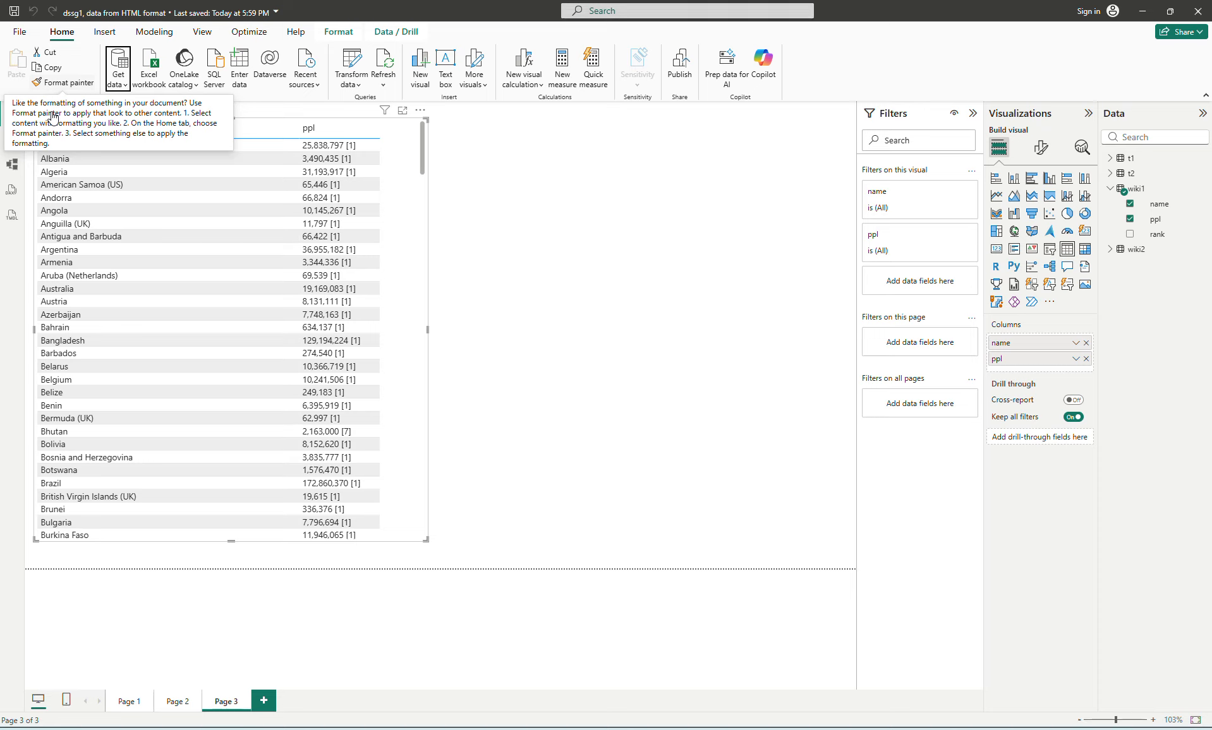
# - Add a second table to Page 3 with wiki2's name and Sum of ppl, sorted by Sum of ppl in descending order
pyautogui.click(483, 224)
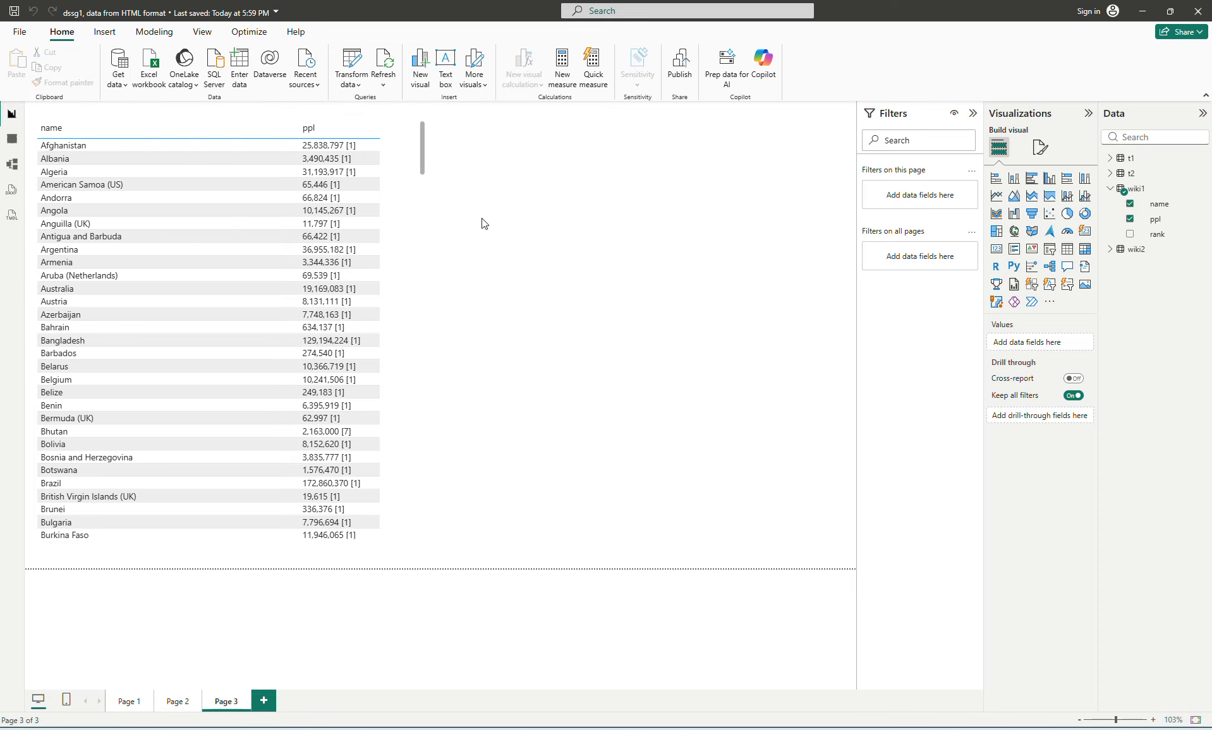
pyautogui.click(1110, 250)
pyautogui.click(1130, 264)
pyautogui.click(1129, 279)
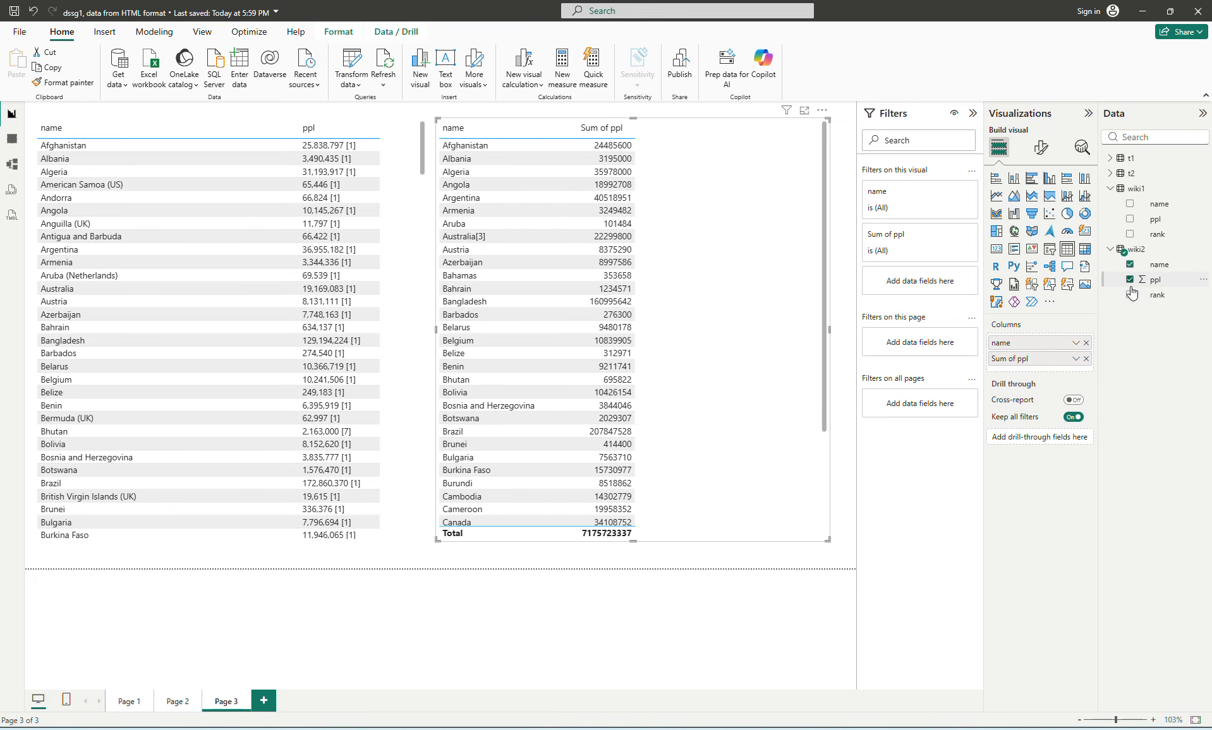
pyautogui.click(1131, 295)
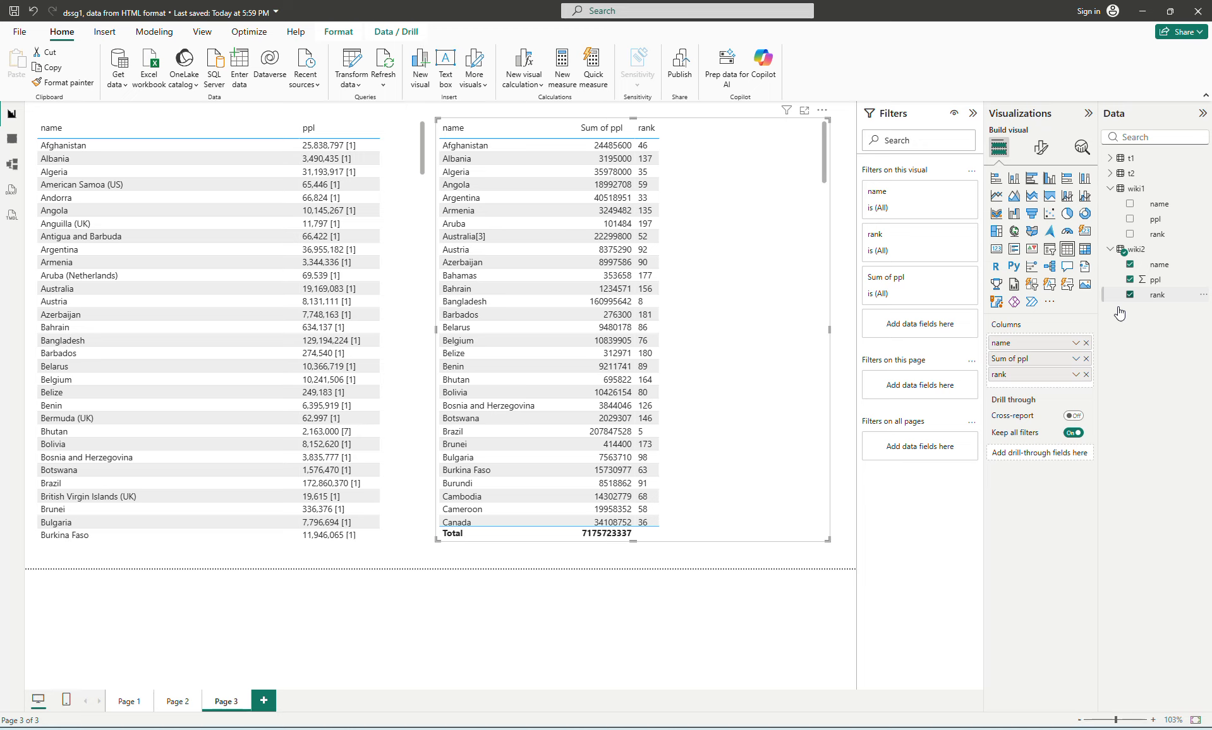
pyautogui.click(1086, 375)
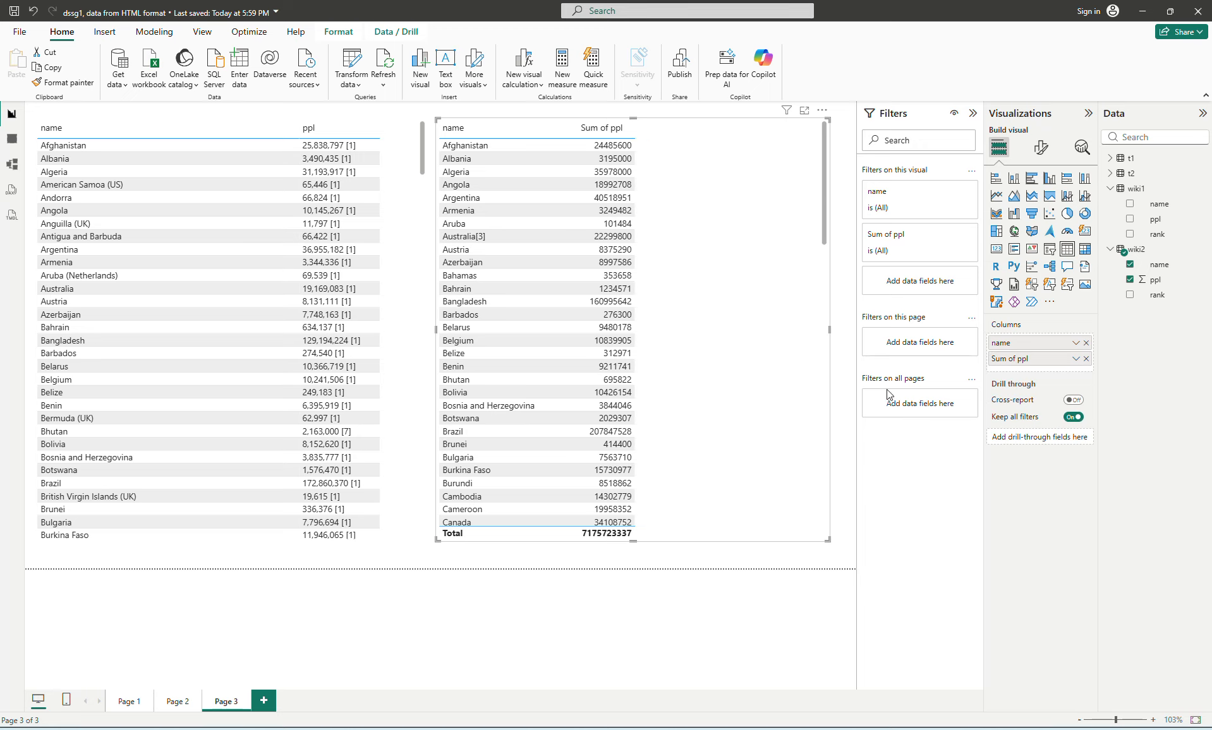
pyautogui.click(616, 130)
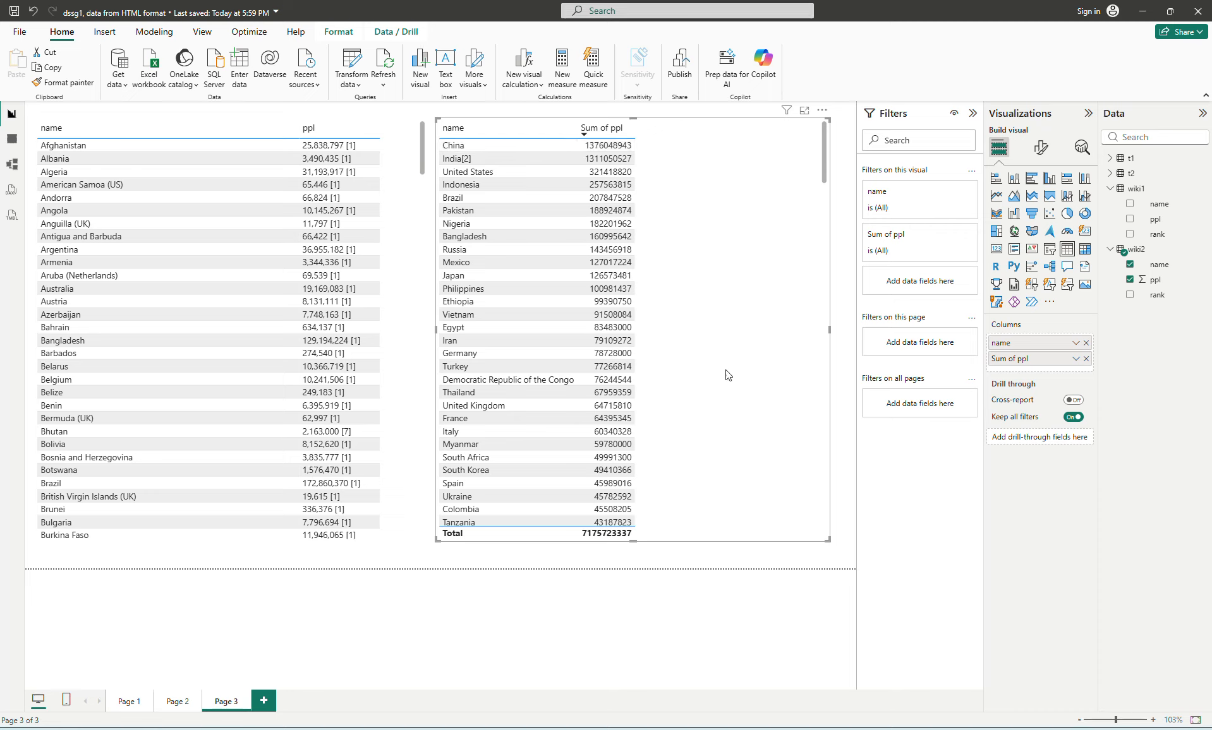
# - Format wiki2's ppl column with a thousands separator and narrow the wiki2 table to fit its columns
pyautogui.click(1154, 282)
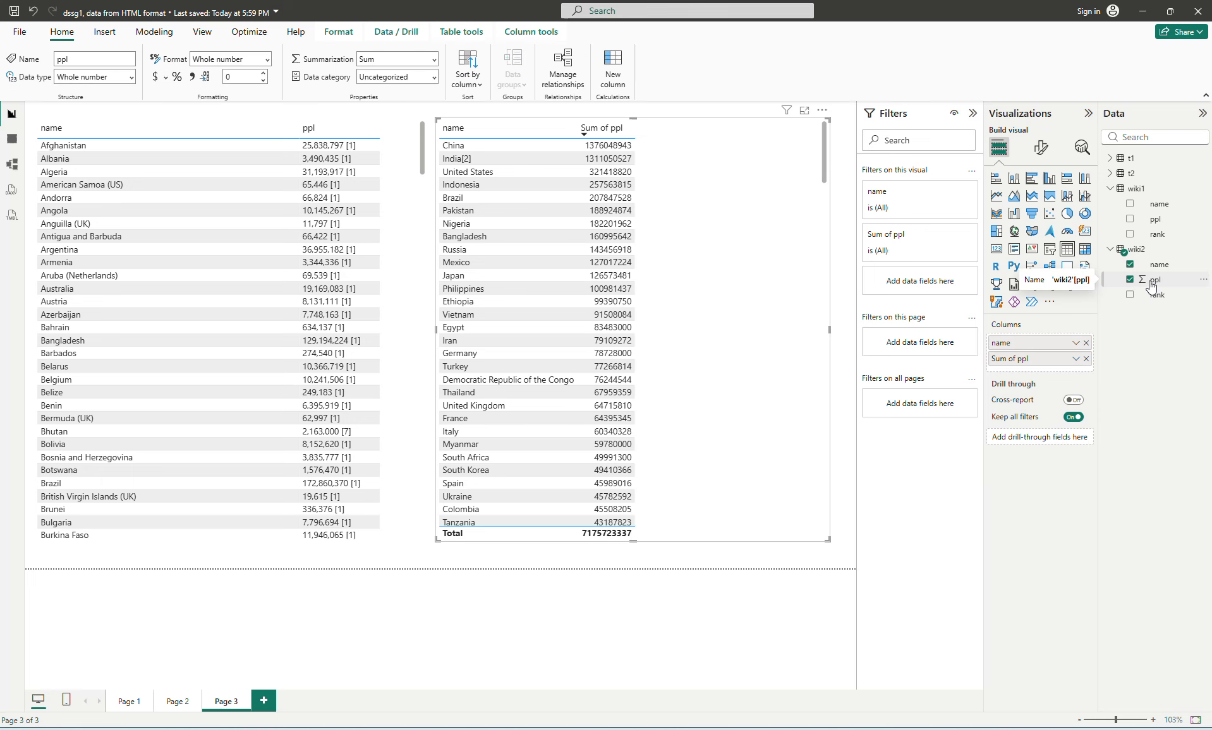
pyautogui.click(192, 77)
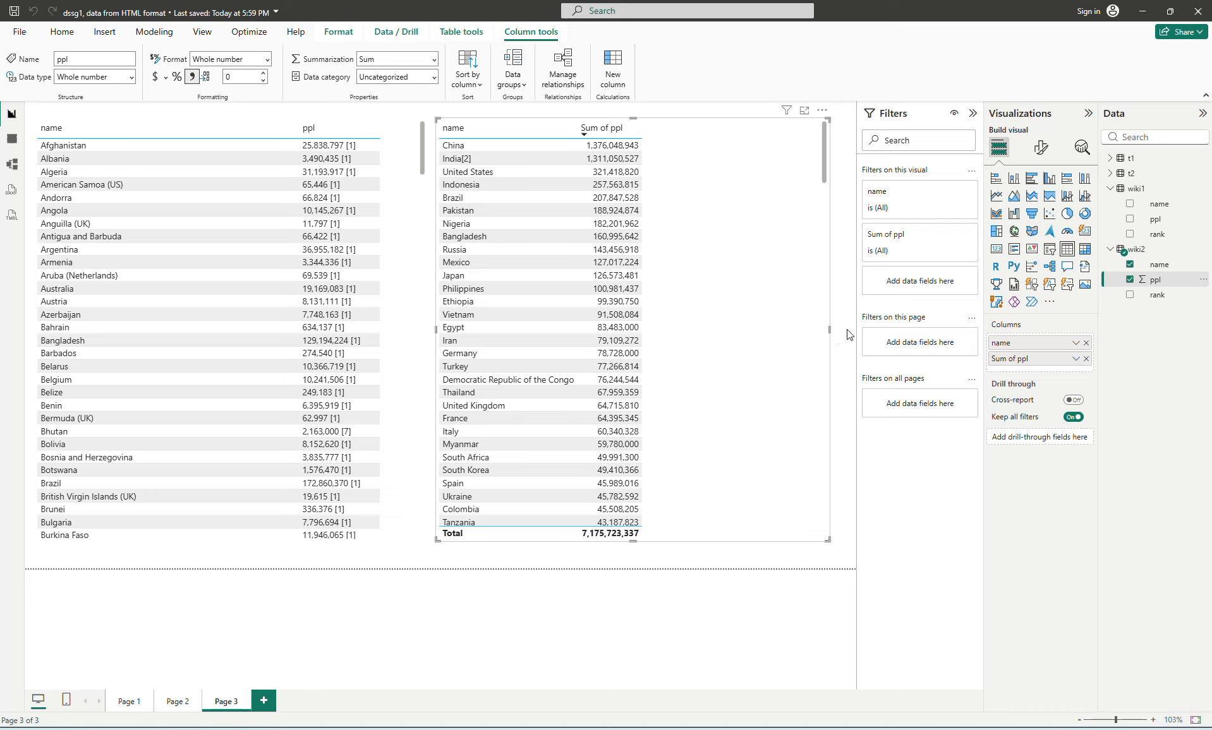
pyautogui.moveTo(826, 330); pyautogui.dragTo(655, 363)
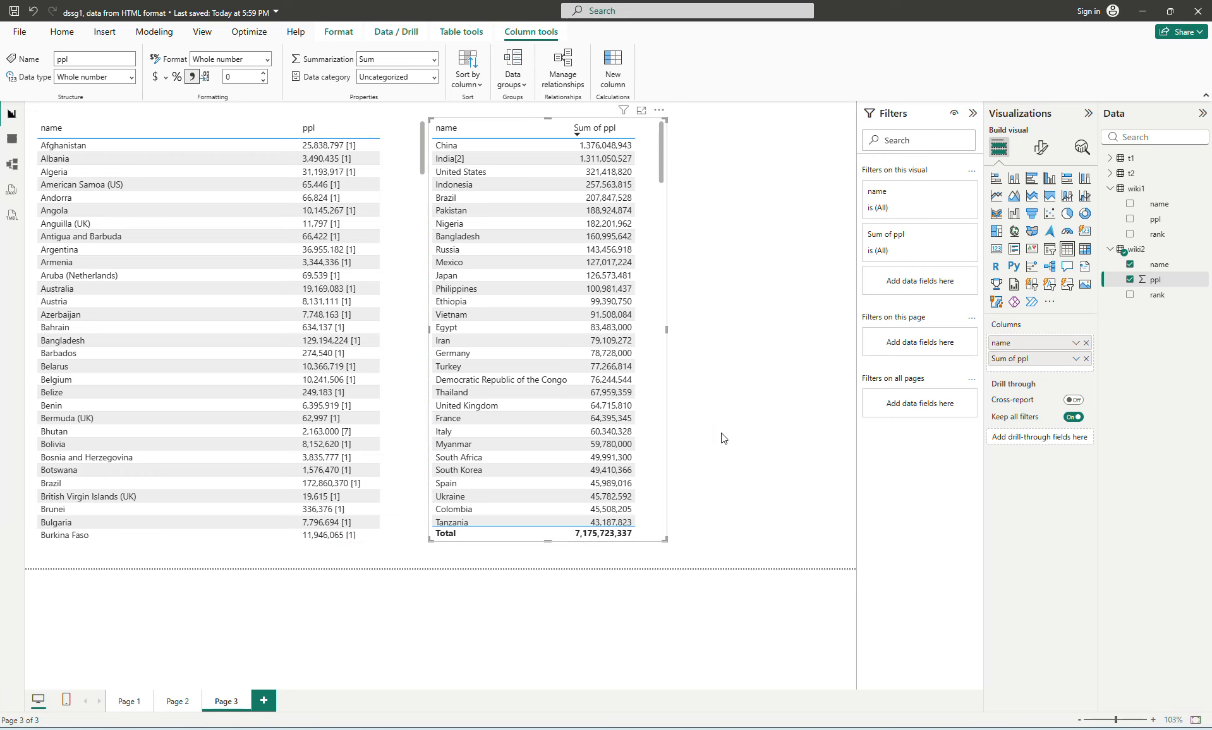
# - Paste a copy of the wiki2 table onto a new report page and convert it to a stacked column chart
pyautogui.click(263, 701)
pyautogui.hotkey('ctrl', 'v')
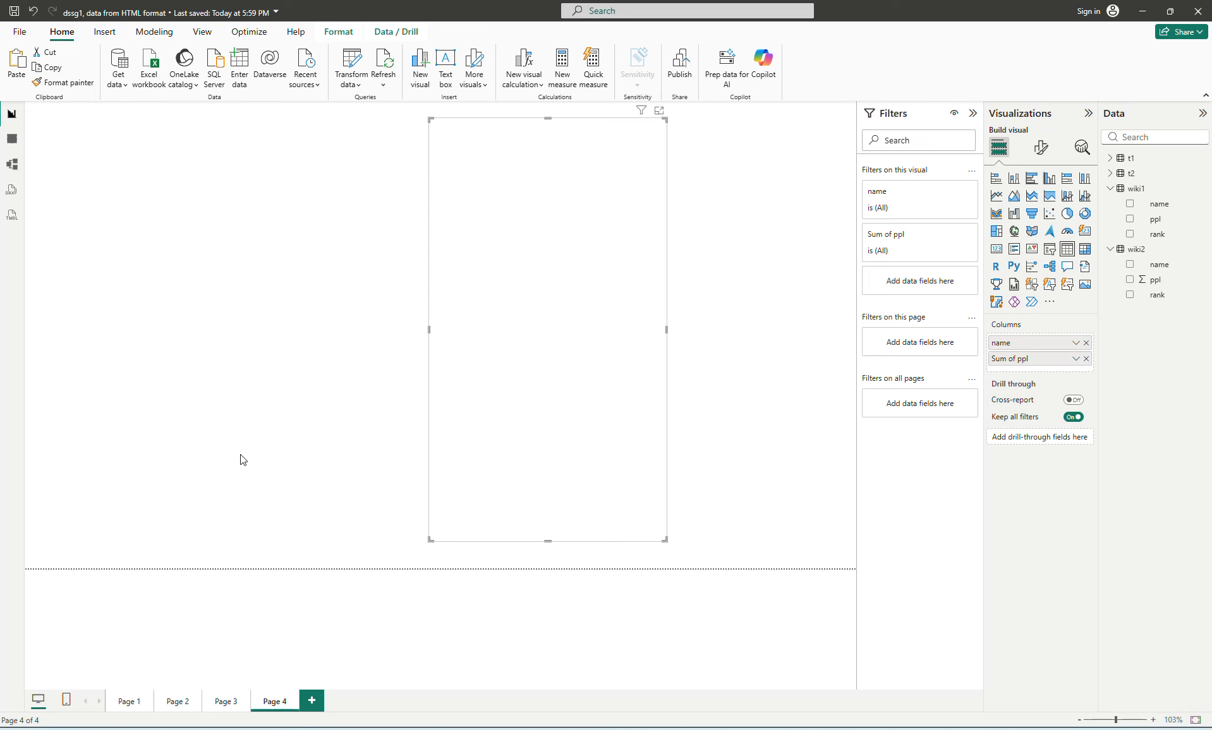
pyautogui.click(1015, 180)
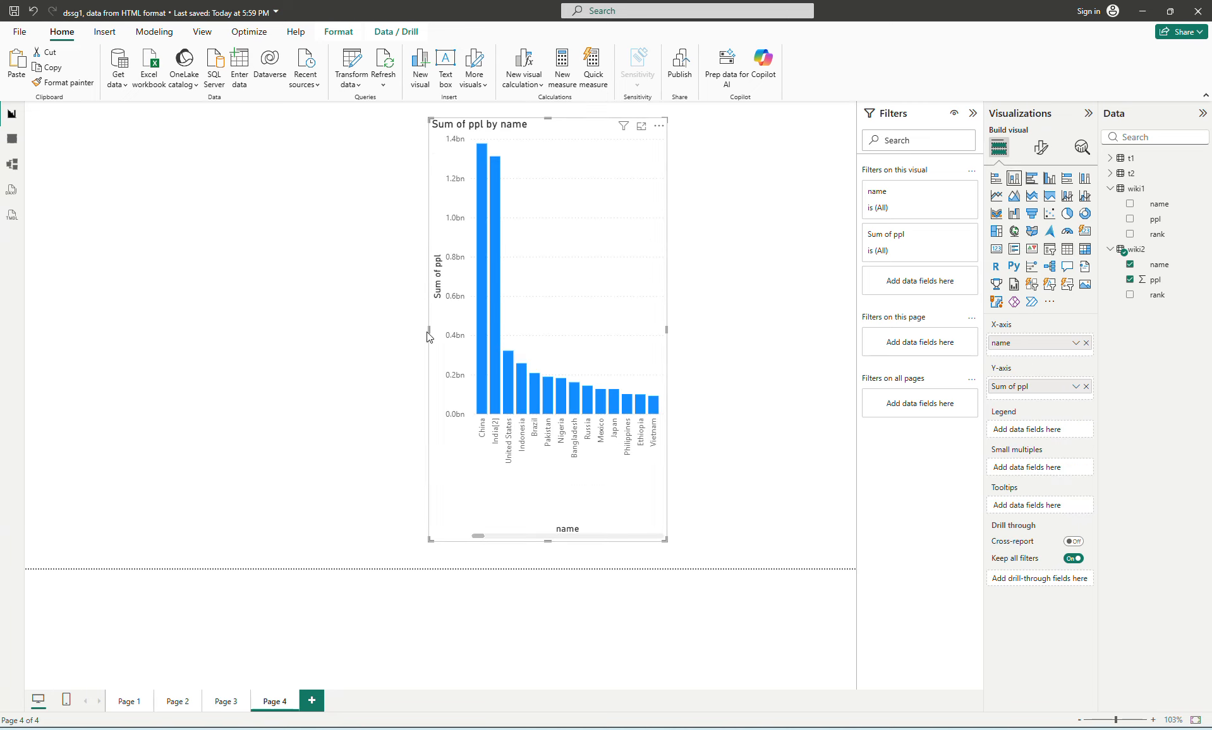
# - Resize the column chart to span most of the page width at a reduced height, and select the wiki1 table
pyautogui.moveTo(429, 335); pyautogui.dragTo(50, 329)
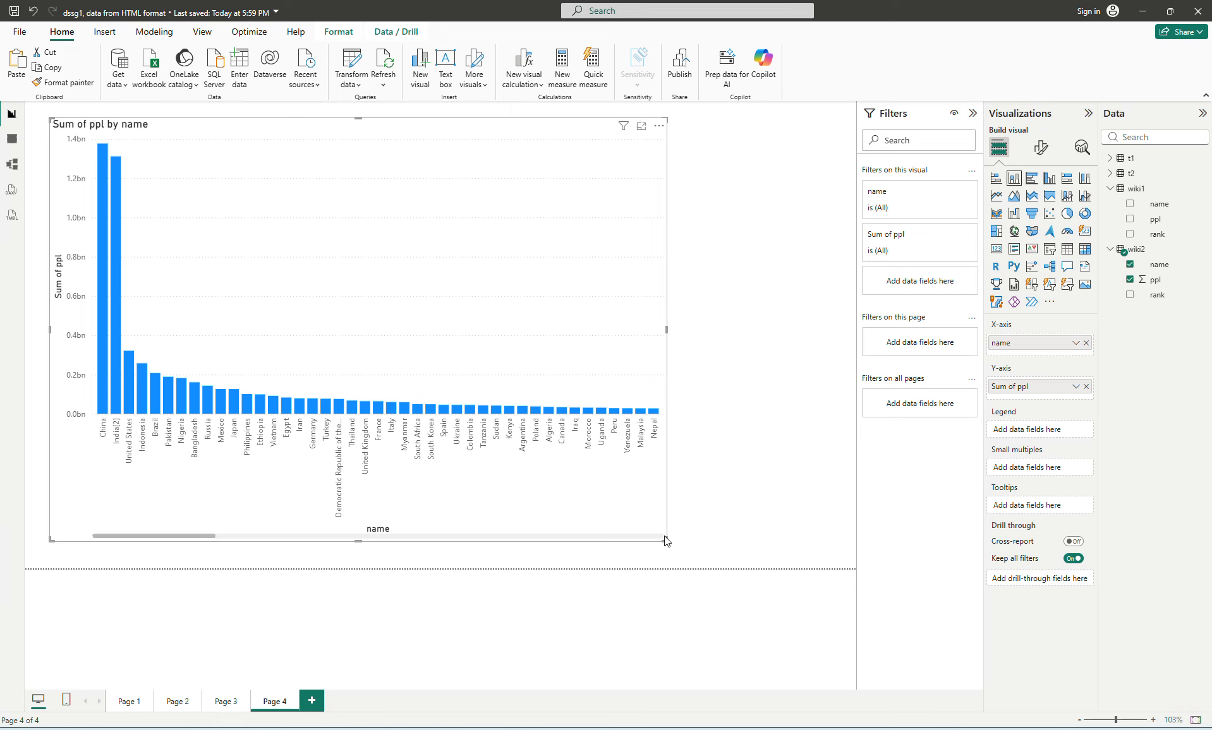
pyautogui.moveTo(665, 541); pyautogui.dragTo(819, 482)
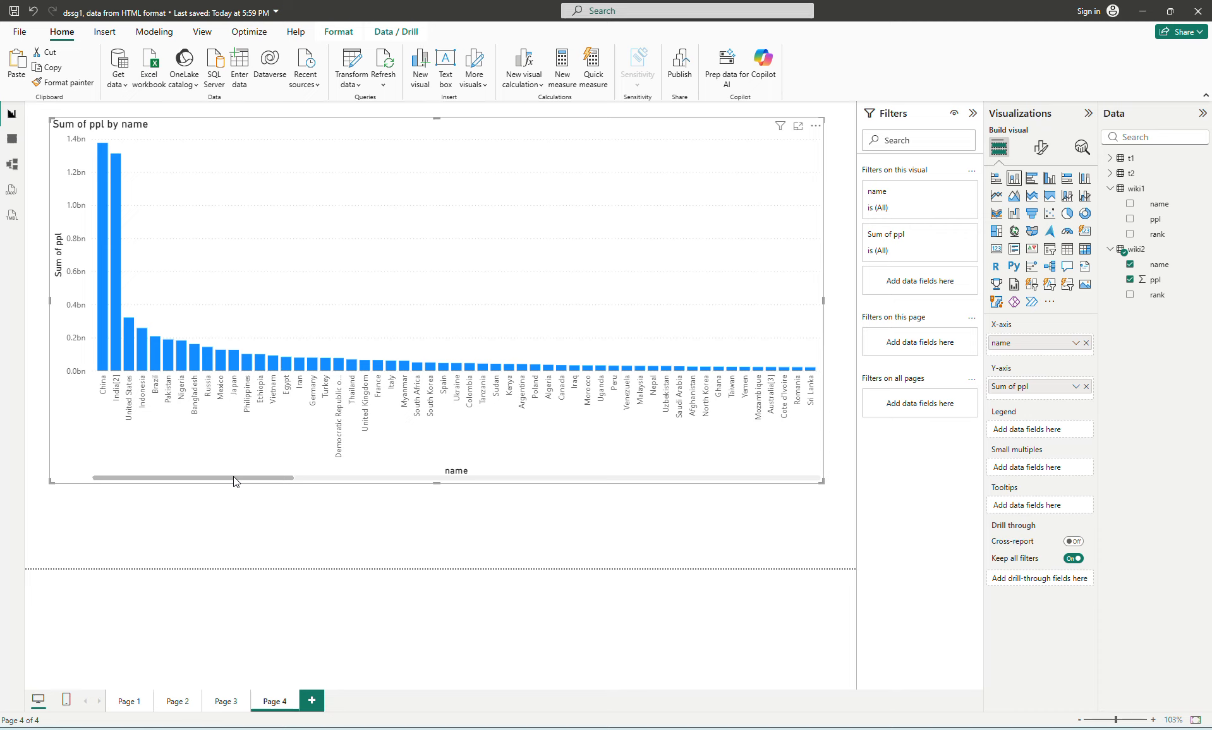
pyautogui.click(1135, 190)
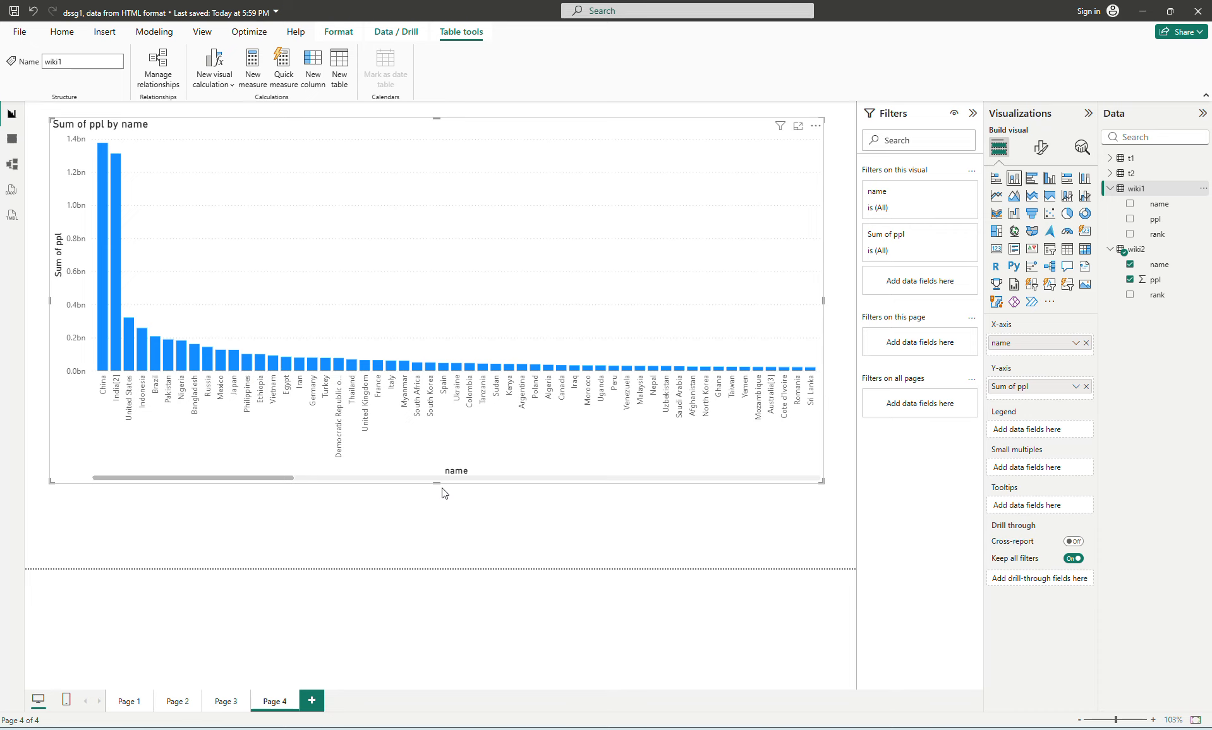
# - Shorten the column chart on Page 4 to about half the page height and deselect it
pyautogui.moveTo(441, 467); pyautogui.dragTo(462, 351)
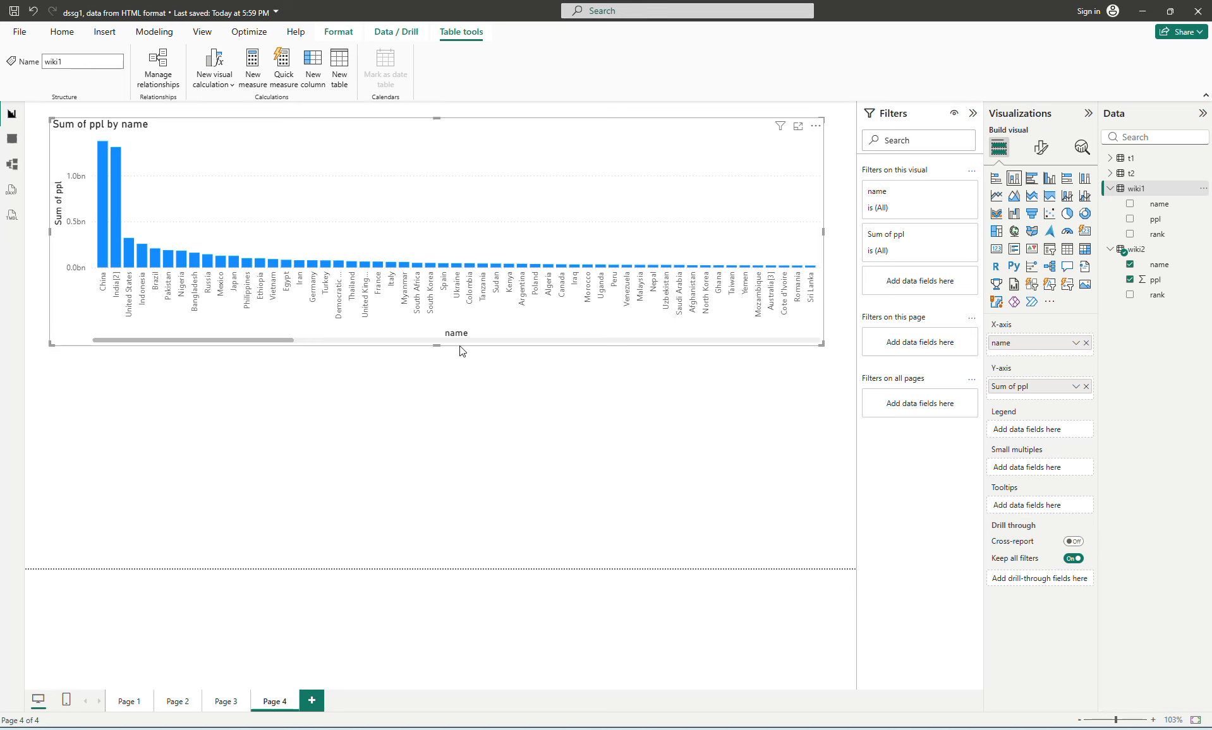
pyautogui.click(381, 406)
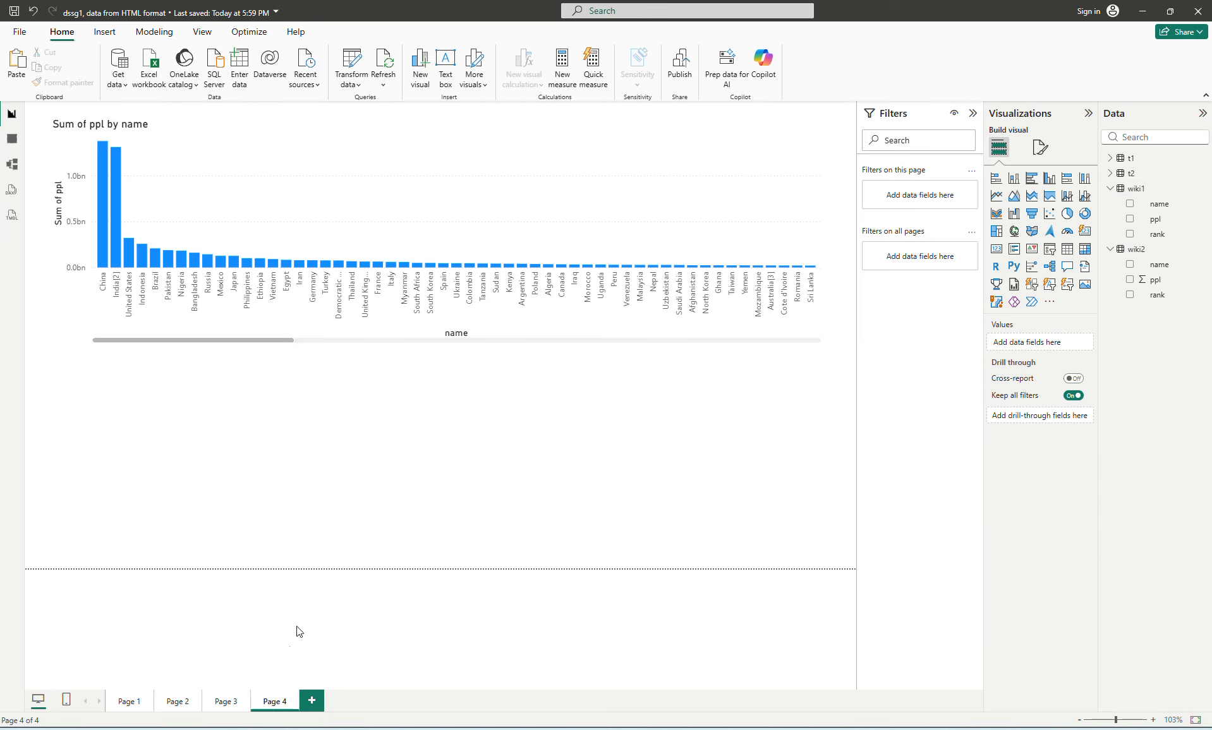
# - Sort the wiki1 table on Page 3 by ppl in ascending order and look through its rows
pyautogui.click(226, 702)
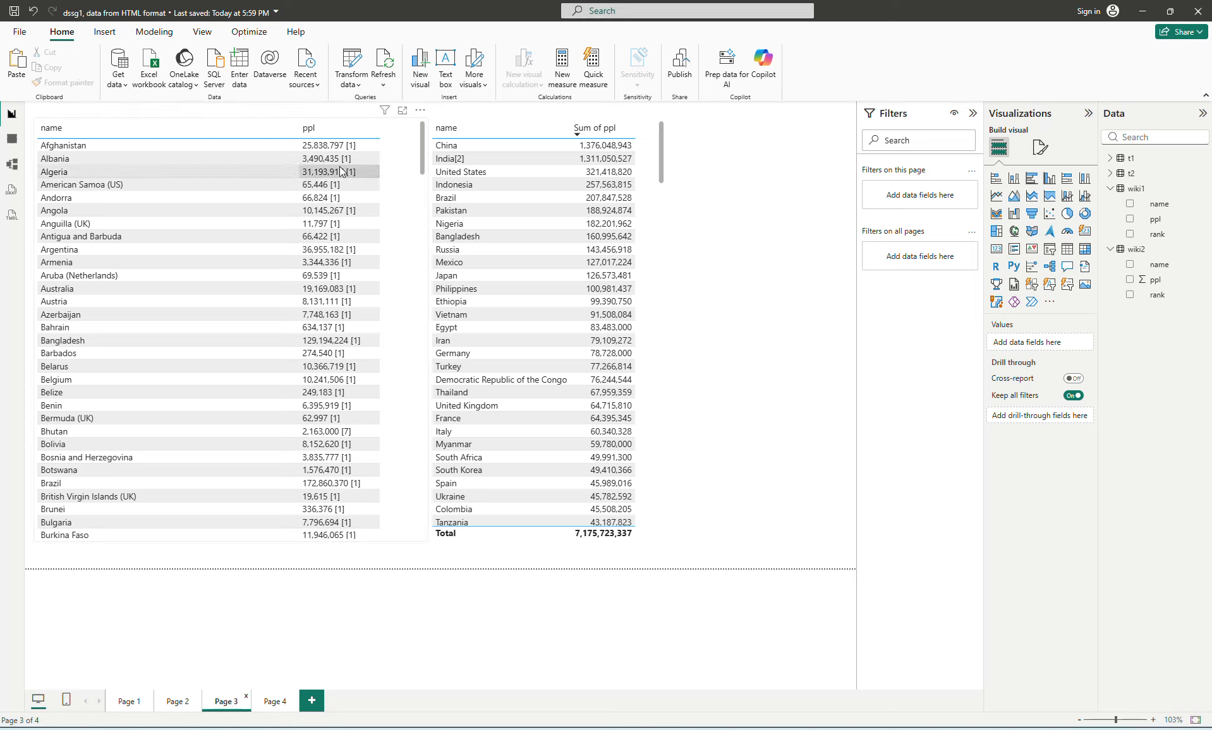
pyautogui.click(398, 211)
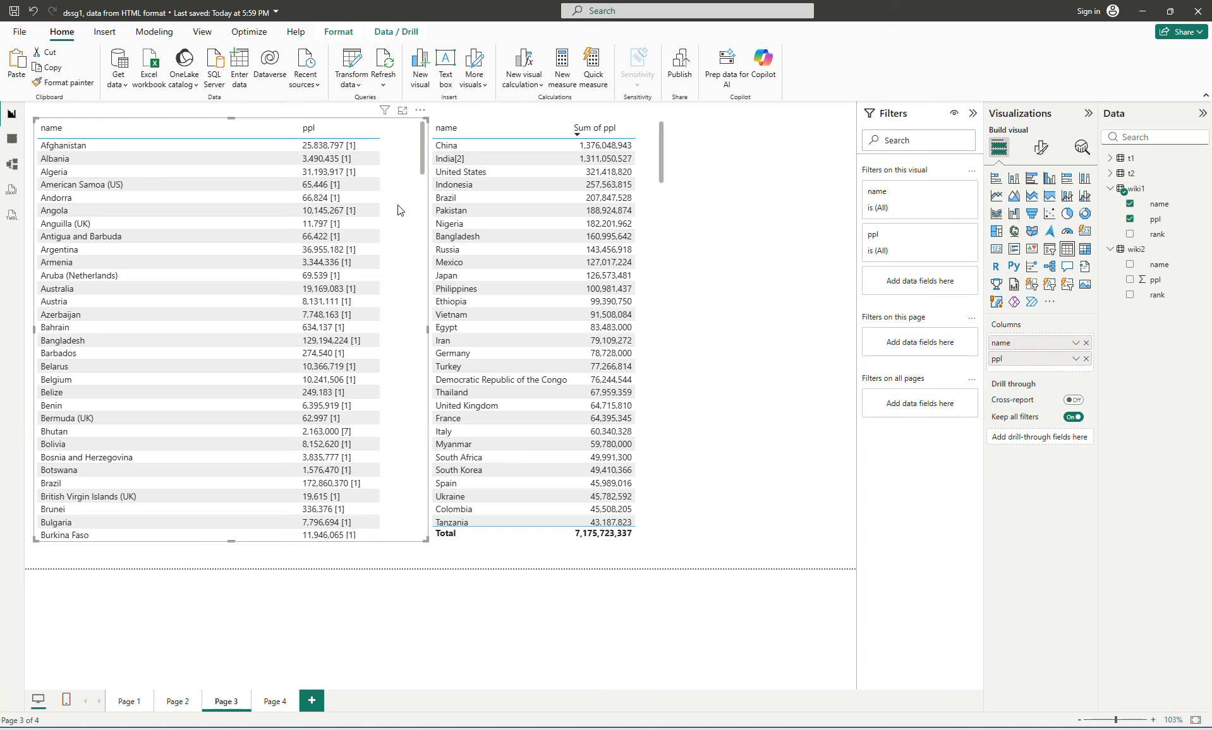
pyautogui.click(350, 131)
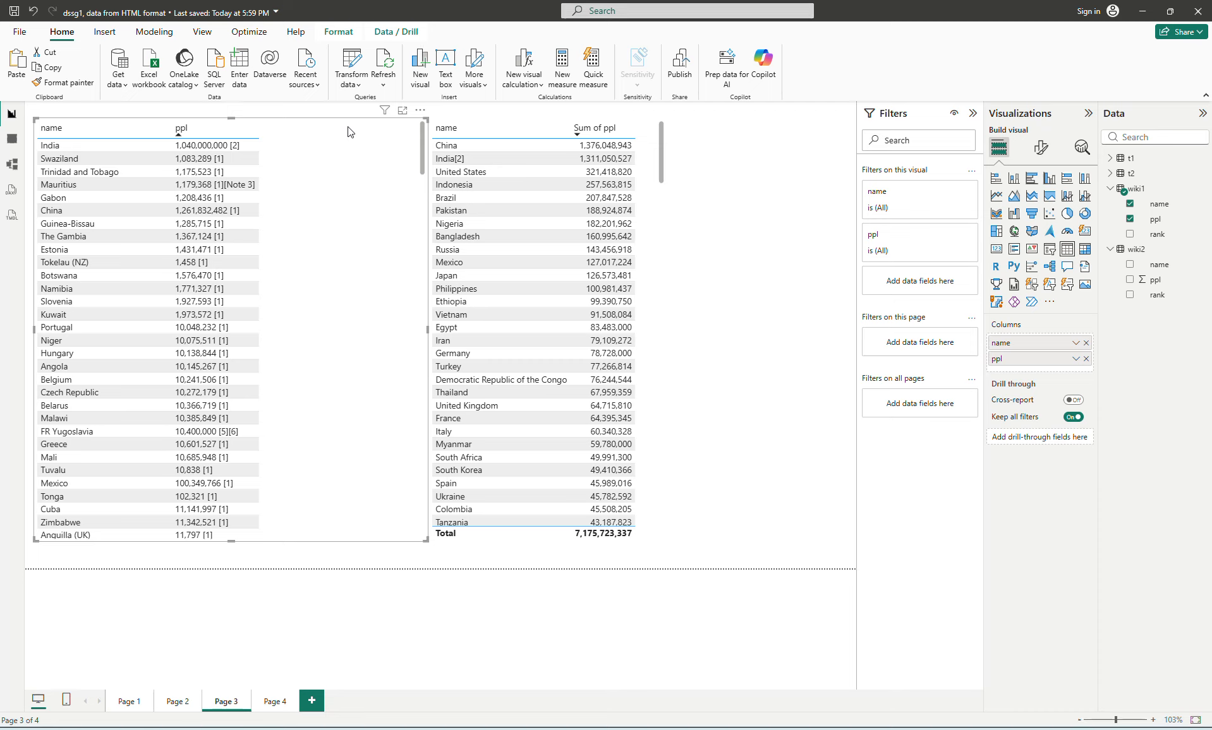
pyautogui.moveTo(422, 145); pyautogui.dragTo(401, 306)
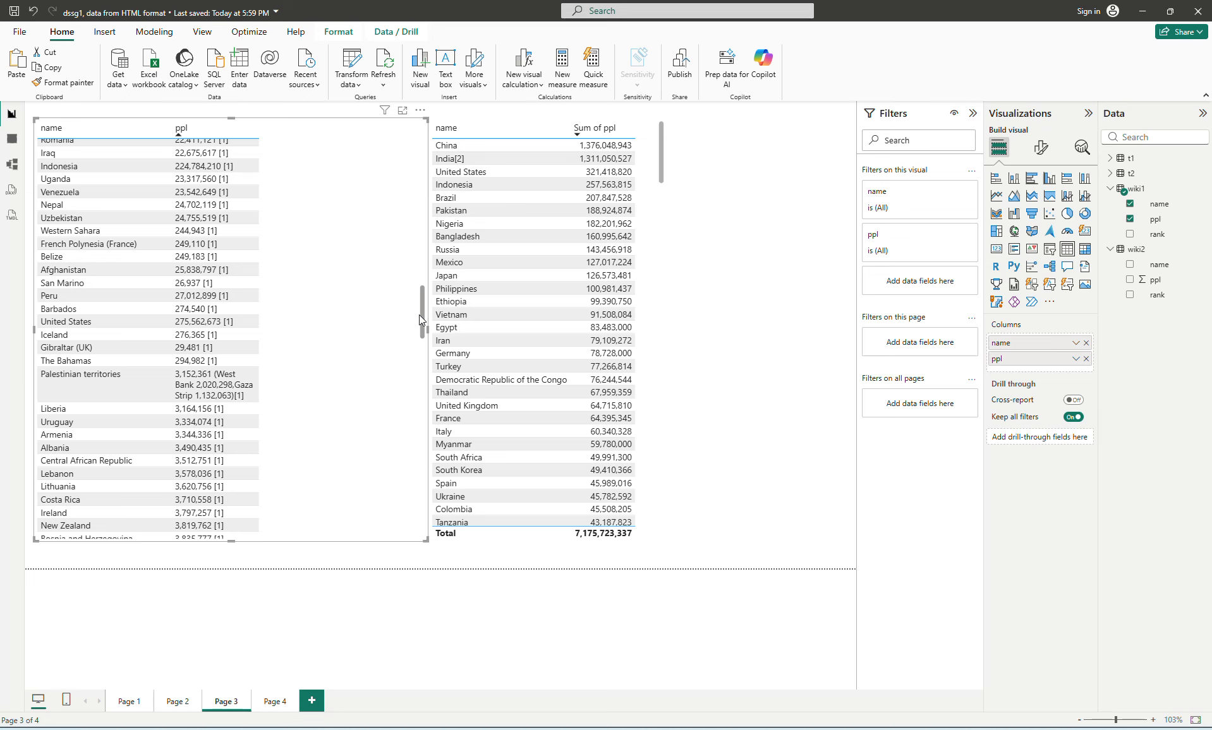
pyautogui.moveTo(419, 314); pyautogui.dragTo(411, 393)
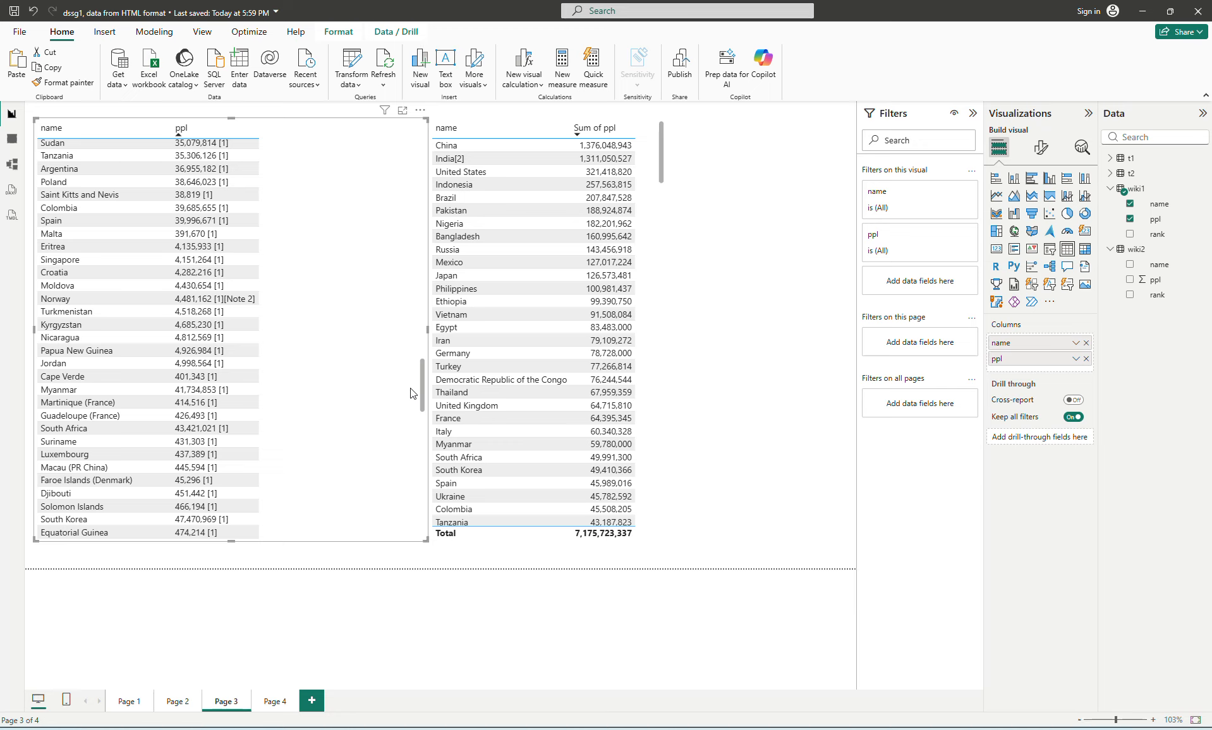
pyautogui.scroll(-2, 404, 392)
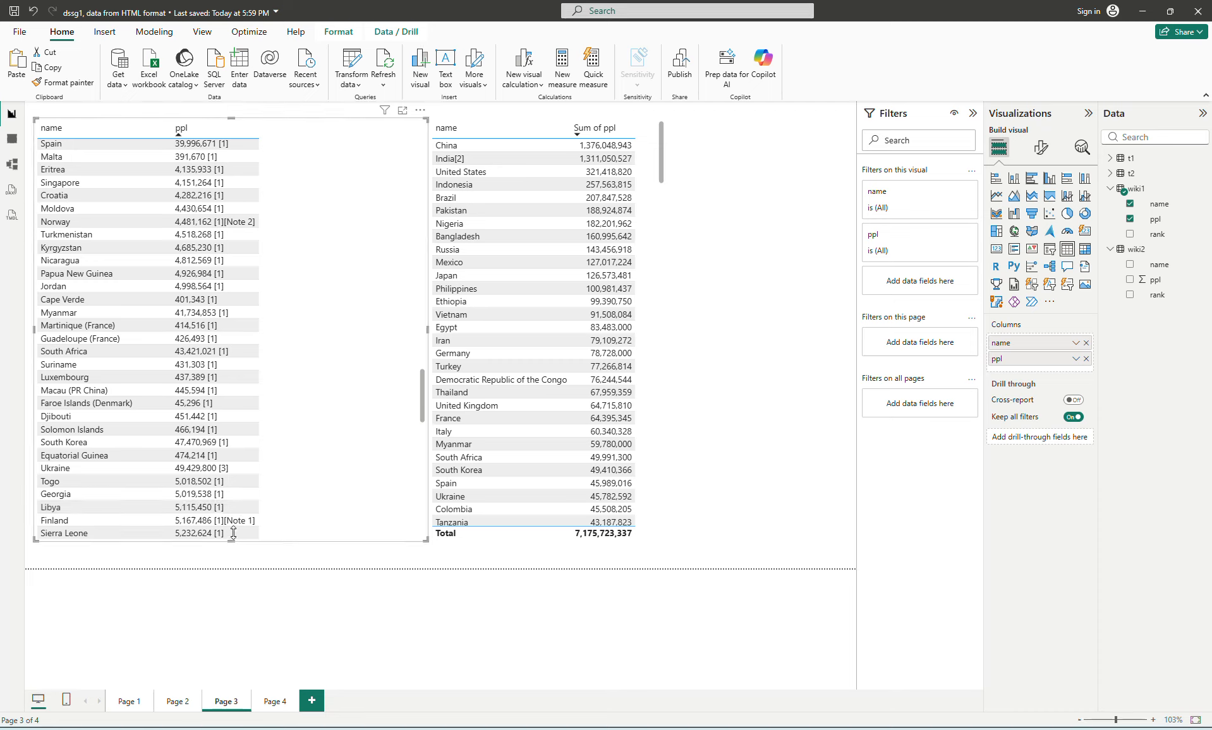
# - Shrink the wiki1 table to under half its height and place a copy of it in the space below
pyautogui.moveTo(232, 542); pyautogui.dragTo(255, 318)
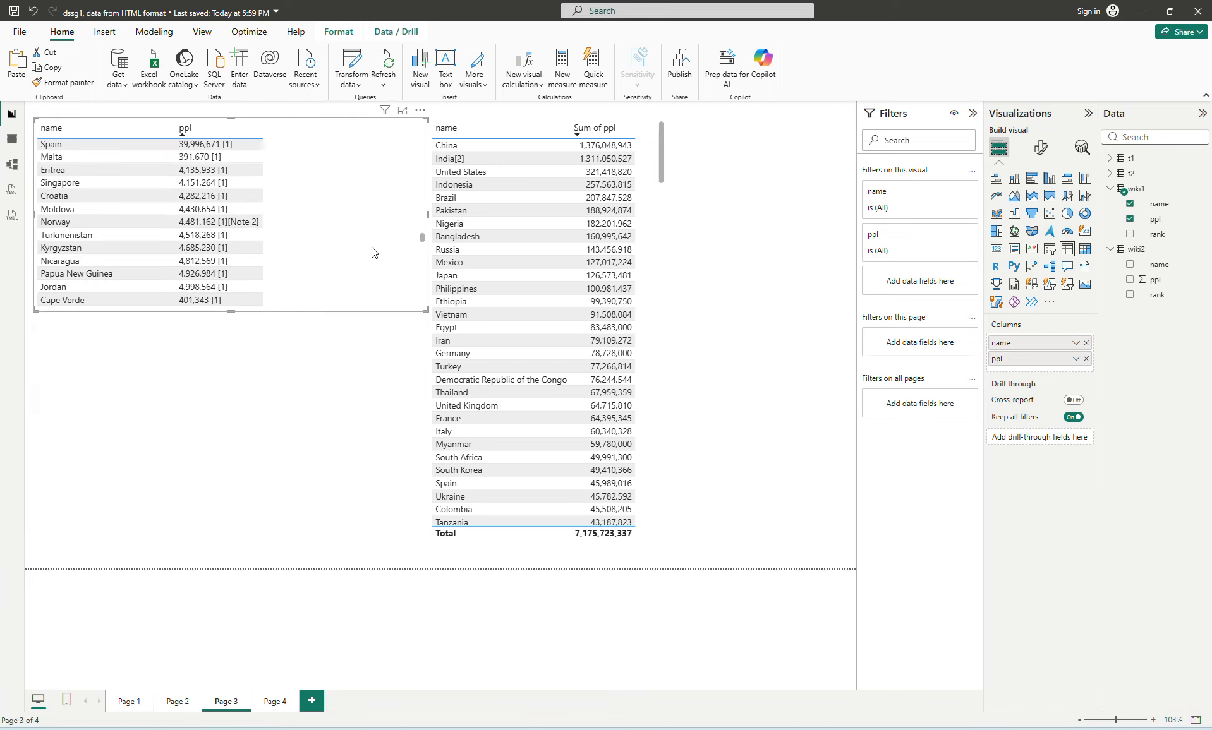
pyautogui.hotkey('ctrl', 'c')
pyautogui.hotkey('ctrl', 'v')
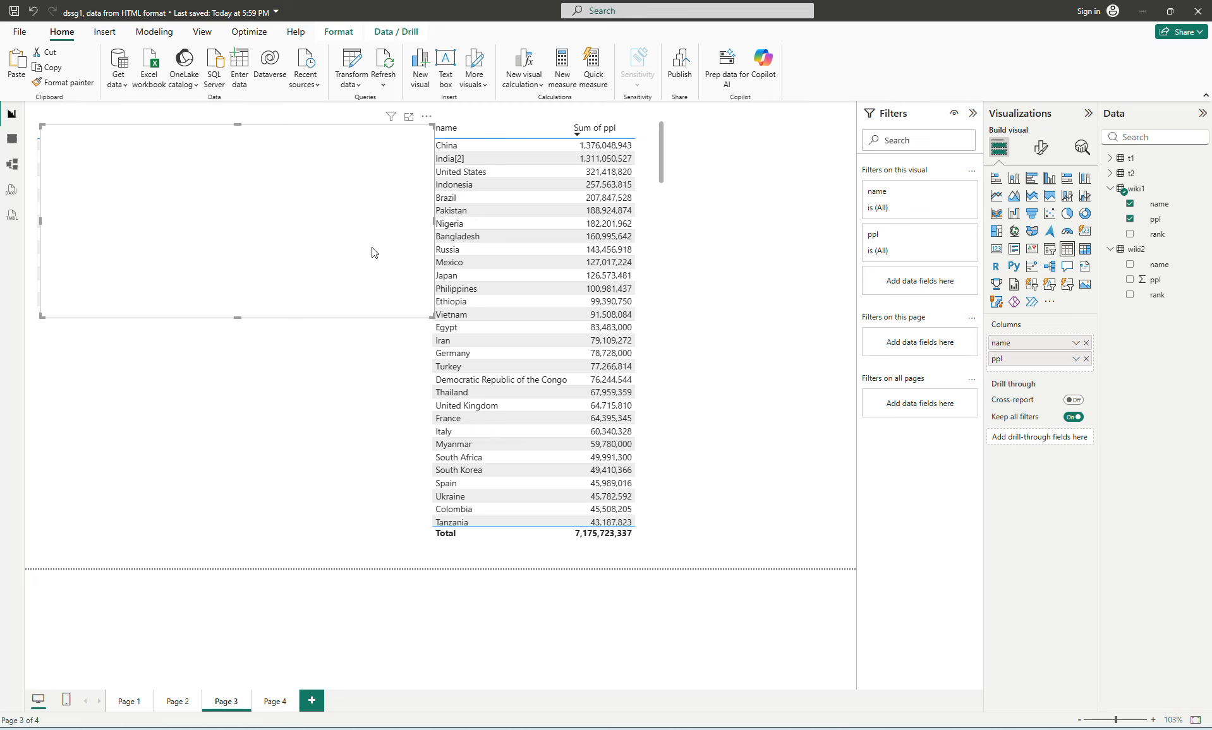
pyautogui.moveTo(375, 253); pyautogui.dragTo(353, 462)
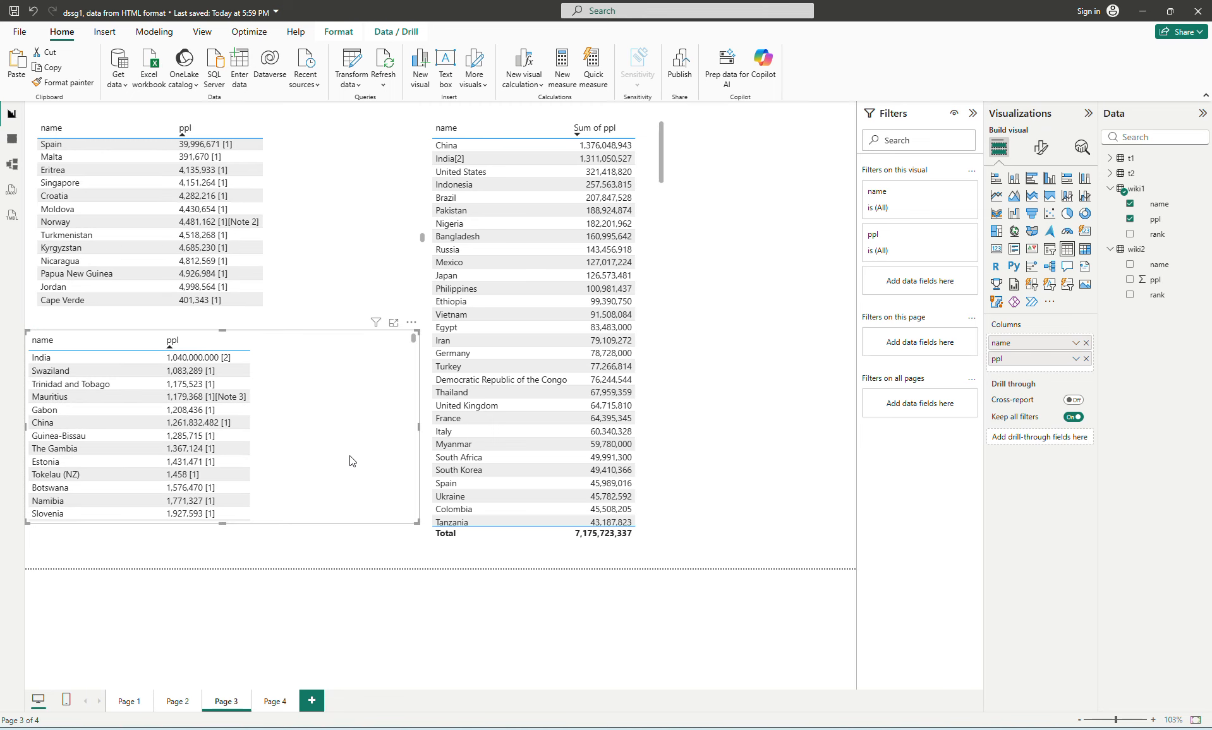
# - Convert the copied wiki1 table to an R script visual and clear the default comments from its script
pyautogui.click(996, 268)
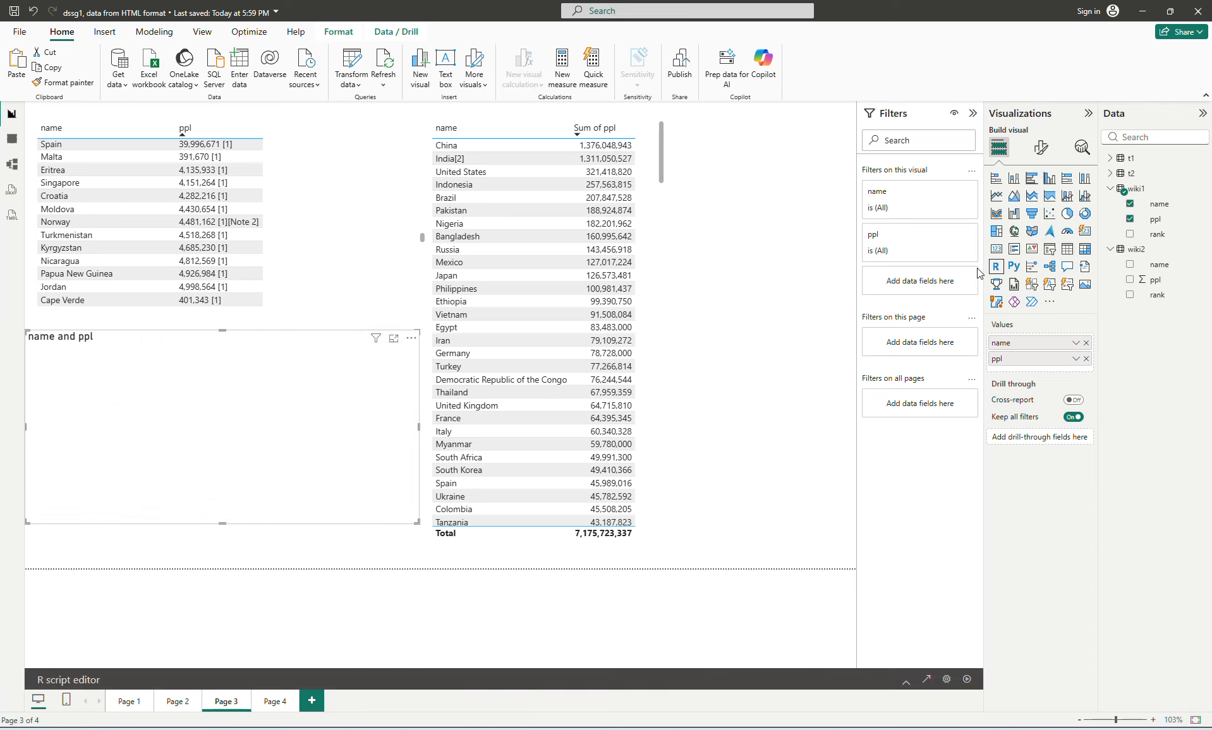
pyautogui.click(908, 686)
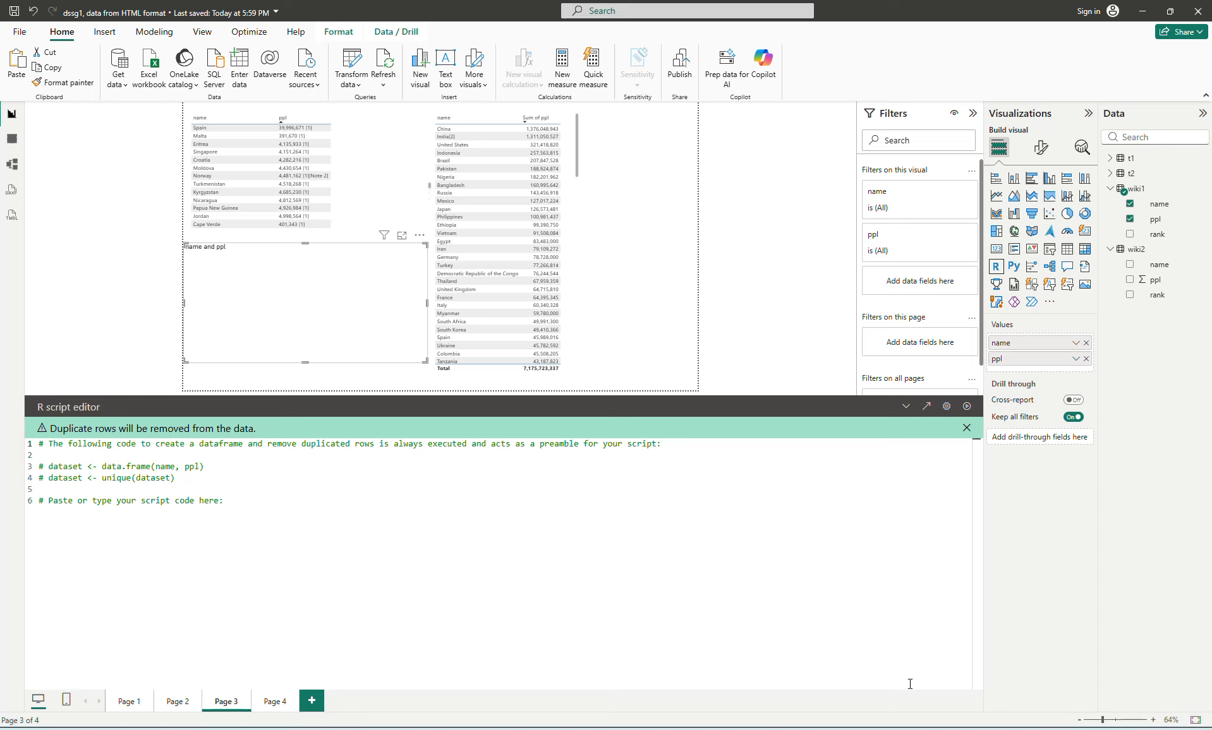
pyautogui.hotkey('ctrl', 'a')
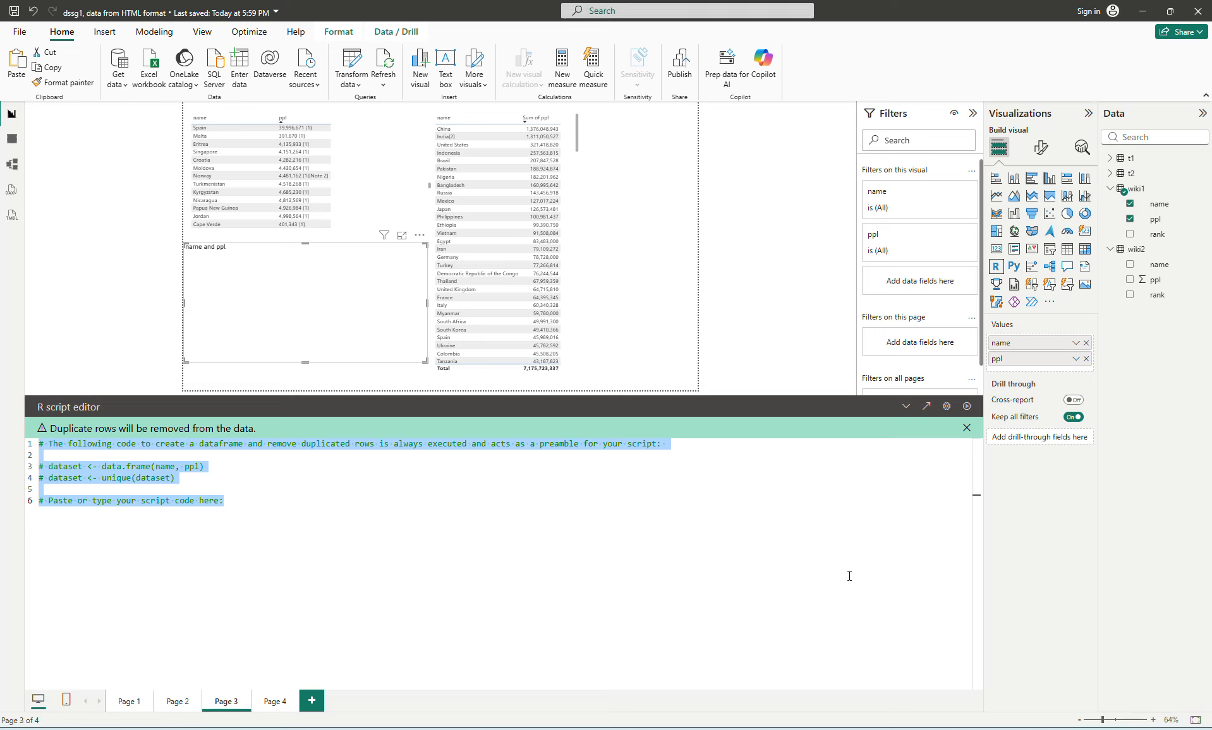
pyautogui.press('Return')
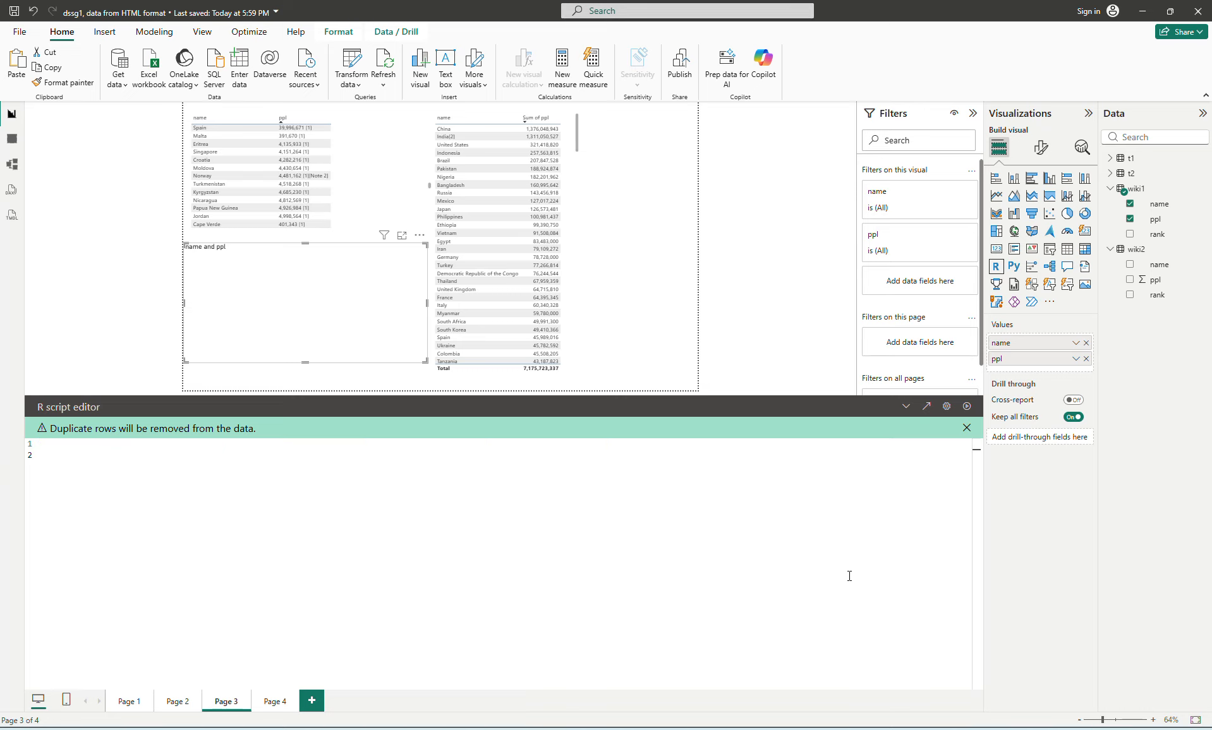
# - Write an empty R function main <- function(gdf = dataset) { } and call it with main(); below
pyautogui.write('main <- function(gdf = data')
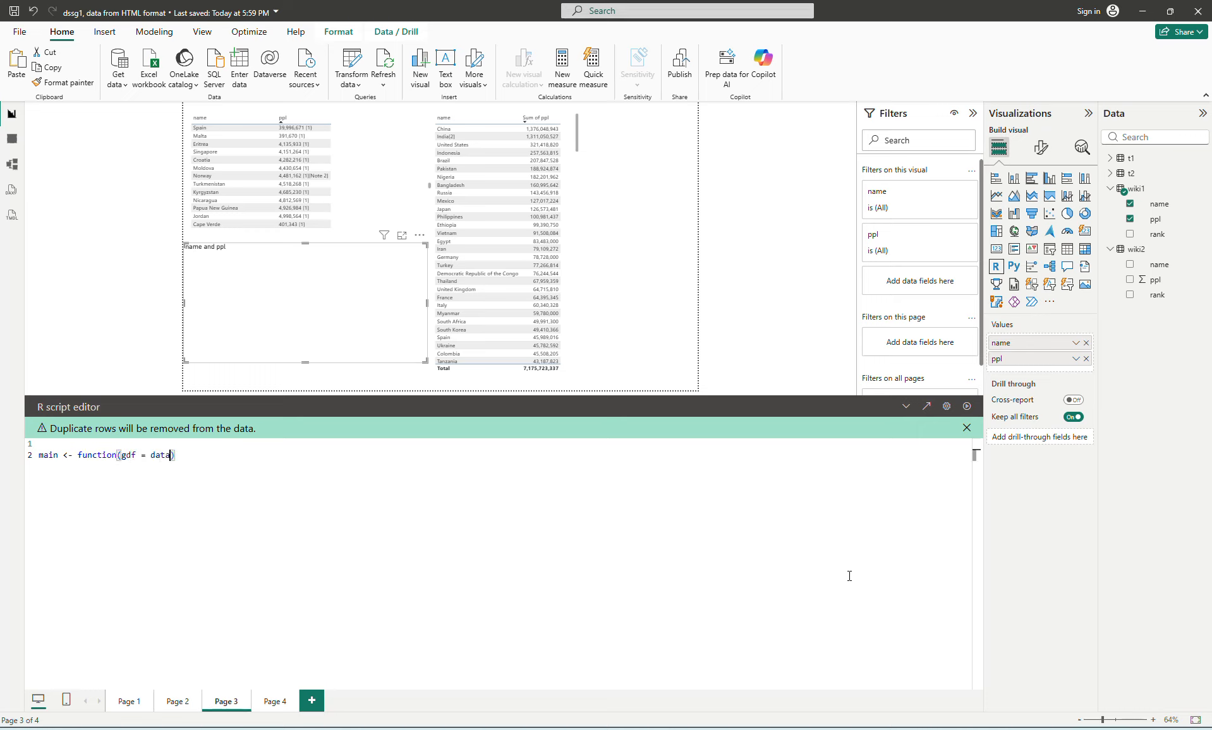
pyautogui.write('set')
pyautogui.press('BackSpace')
pyautogui.press('BackSpace')
pyautogui.write('et')
pyautogui.press('End')
pyautogui.write('{')
pyautogui.press('Return')
pyautogui.press('Down')
pyautogui.press('Return')
pyautogui.press('Return')
pyautogui.write('main();')
# - Load the gridExtra package on the script's first line with library(gridExtra);
pyautogui.press('Up')
pyautogui.press('Up')
pyautogui.press('Up')
pyautogui.press('Up')
pyautogui.press('Up')
pyautogui.press('Return')
pyautogui.press('Up')
pyautogui.write('li')
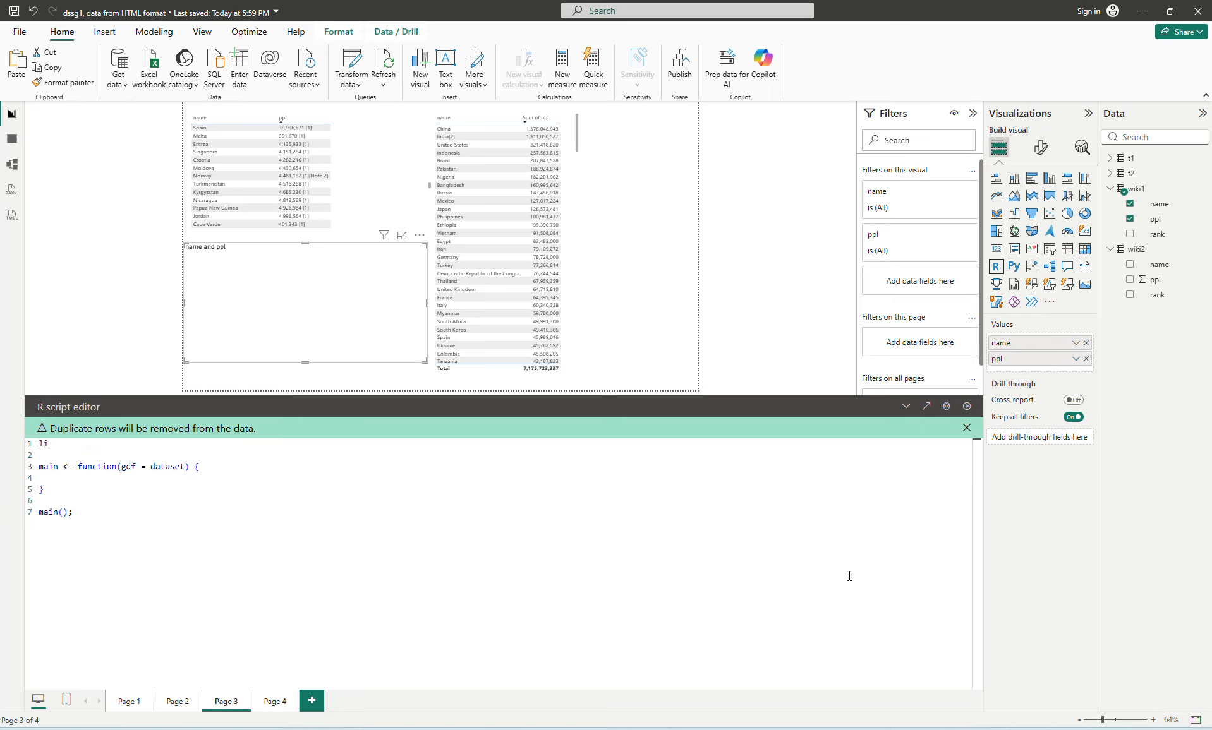
pyautogui.write('brary(gridExtra);')
# - Add grid.table( head(gdf ) ); inside main, run the R script and collapse the script editor
pyautogui.press('Down')
pyautogui.press('Down')
pyautogui.press('Down')
pyautogui.press('Return')
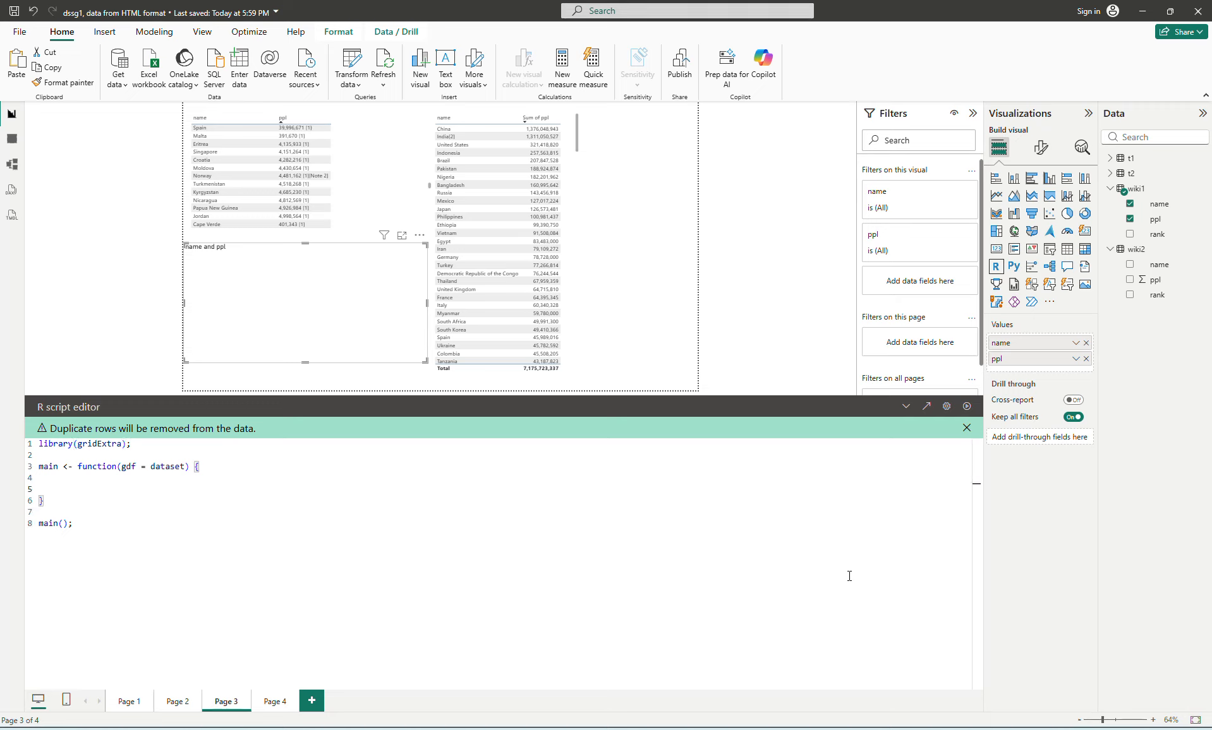
pyautogui.write('grid.table( head(')
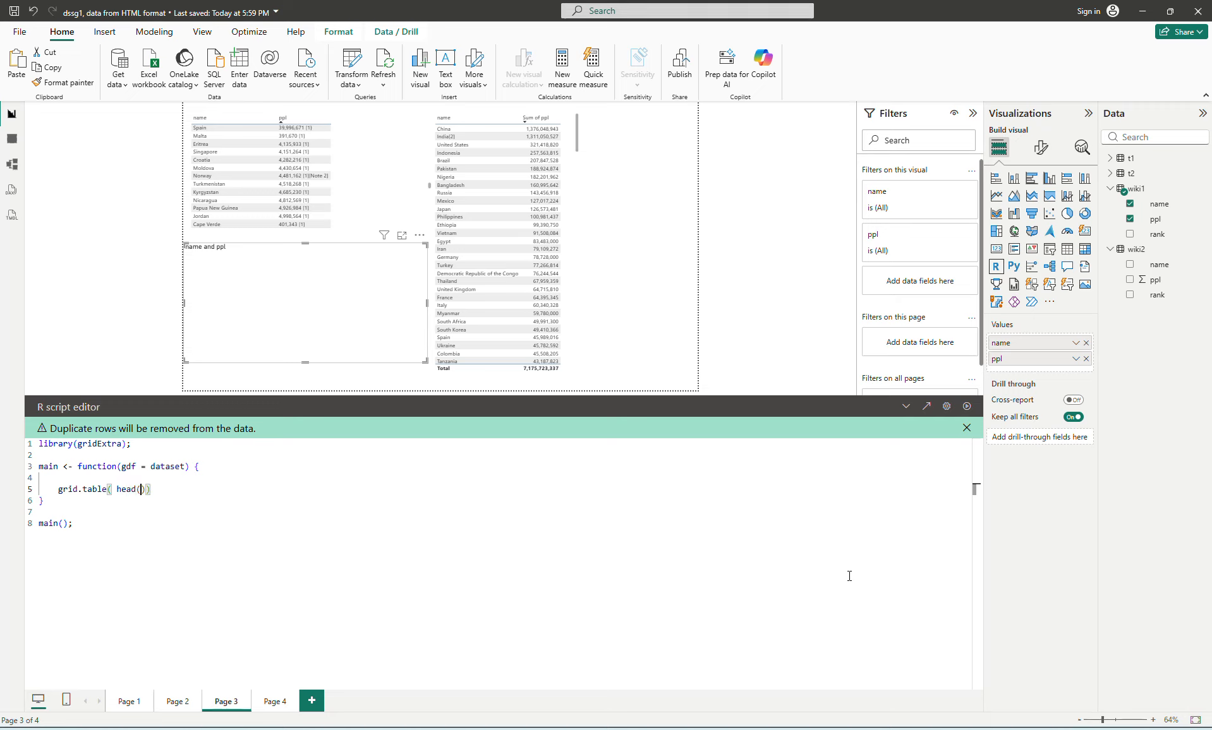
pyautogui.write('gdf ) );')
pyautogui.click(967, 408)
pyautogui.click(907, 411)
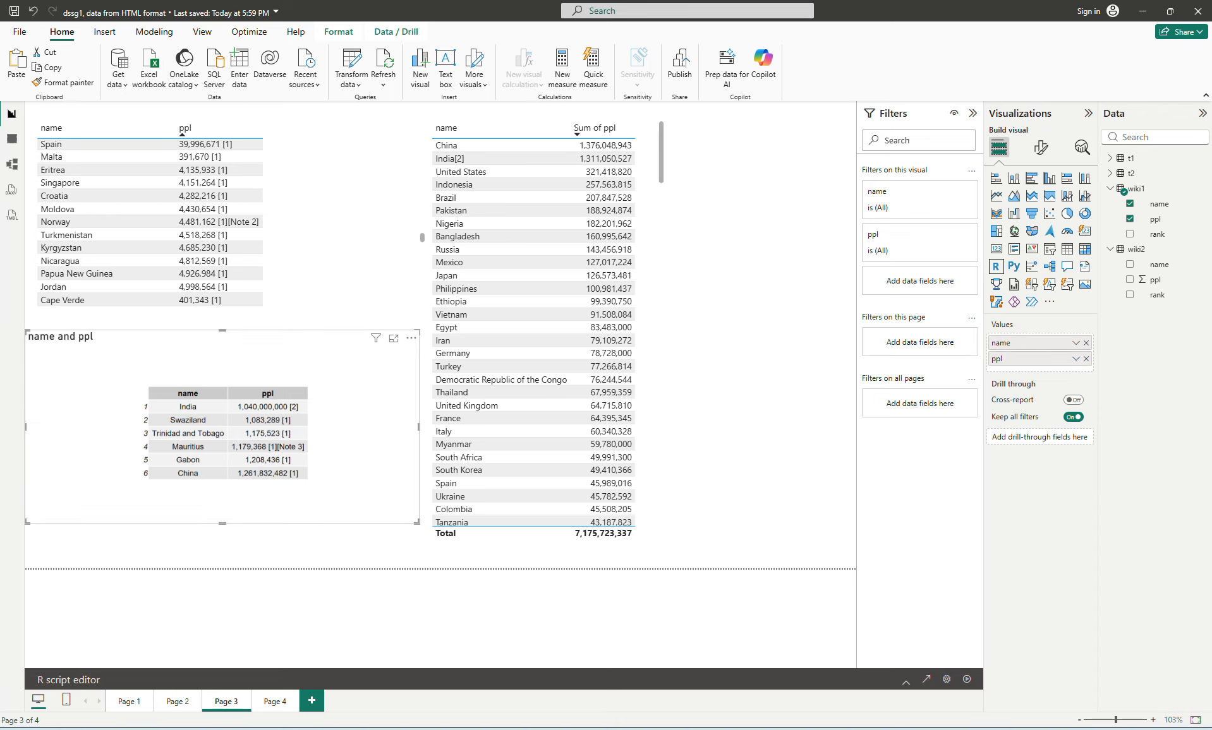
# - Add gdf$ppl_clean <- gsub("\\[.+$", "", gdf$ppl); at the start of main to strip bracketed notes, and run the script
pyautogui.click(905, 681)
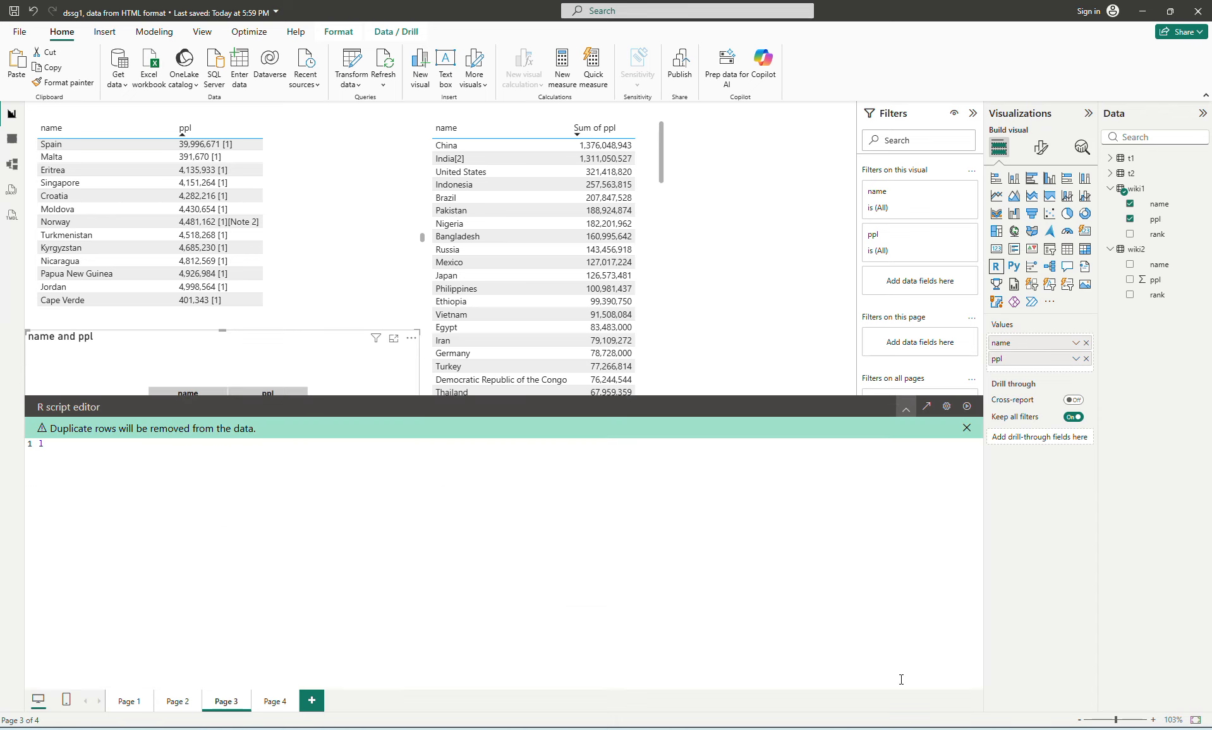
pyautogui.click(398, 529)
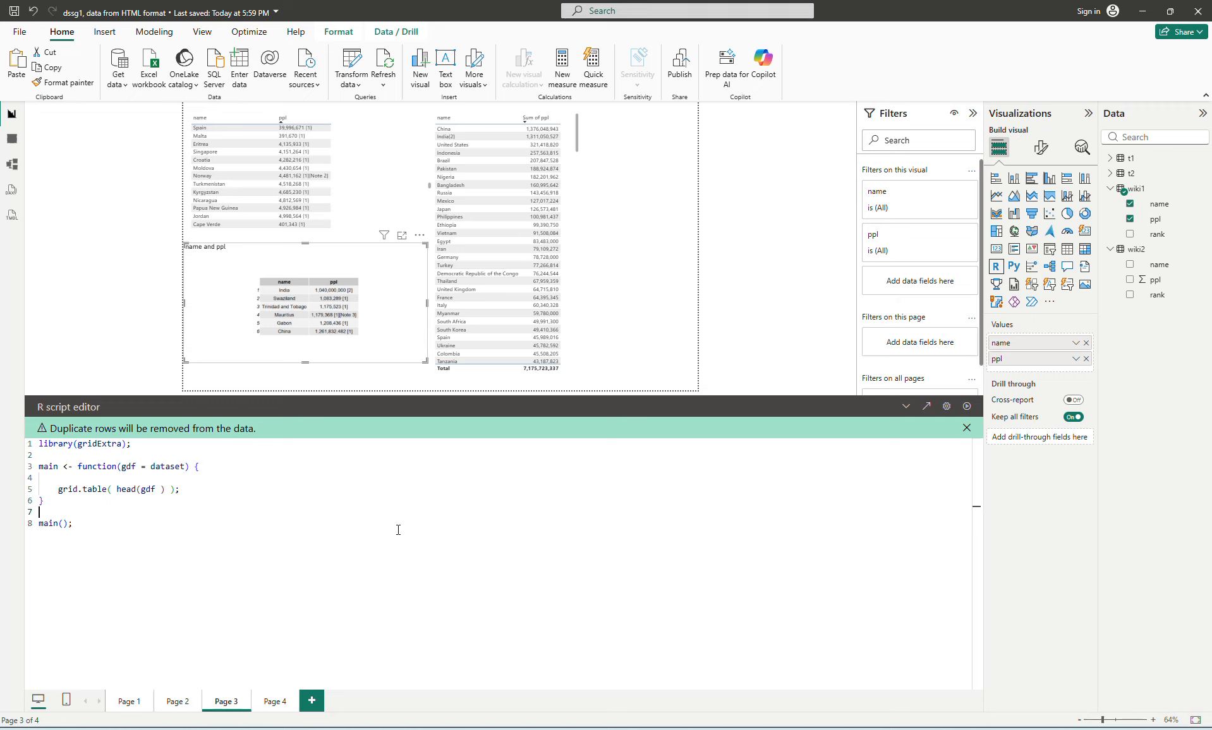
pyautogui.press('Up')
pyautogui.press('Up')
pyautogui.press('Up')
pyautogui.press('Return')
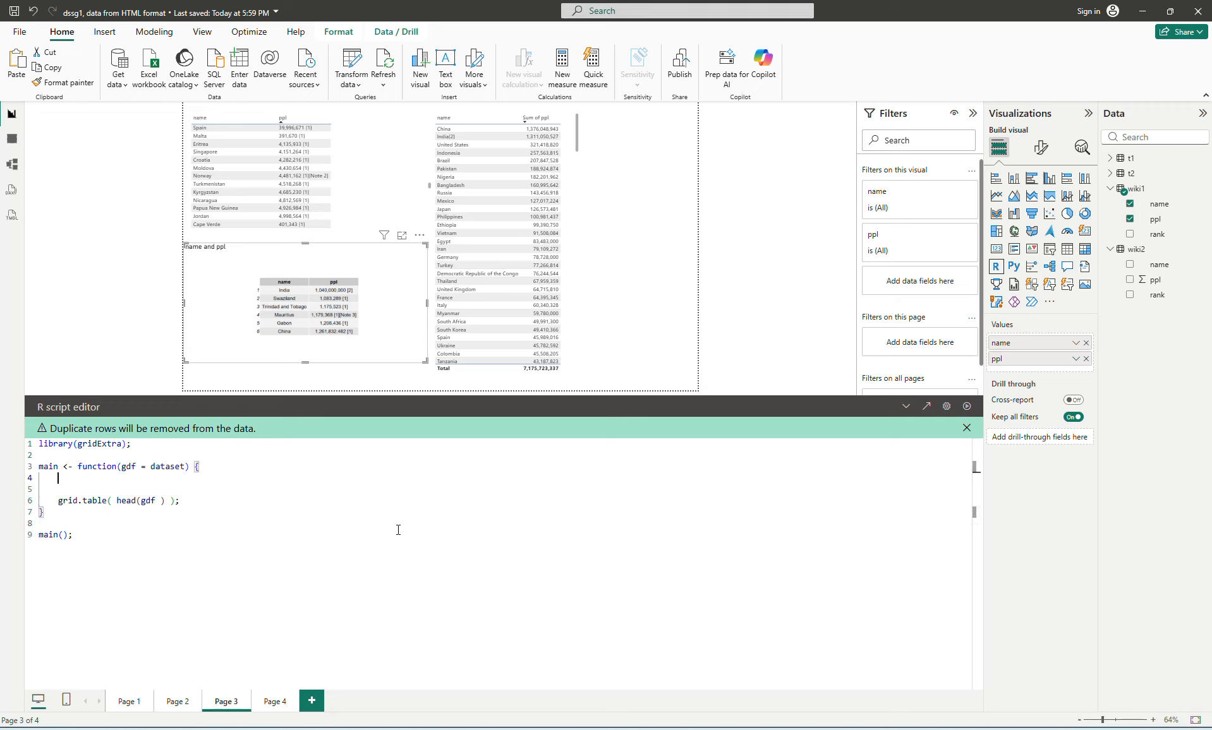
pyautogui.press('Up')
pyautogui.write('gdf$ppl clean <- gsub(')
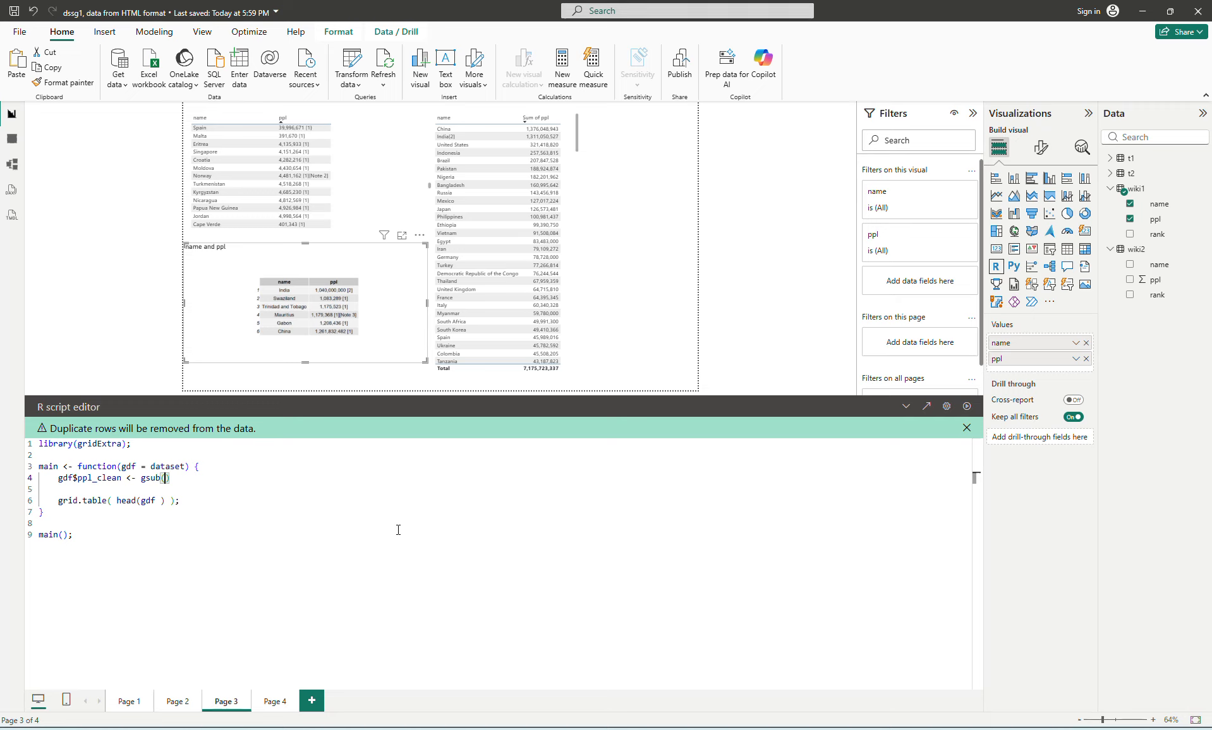
pyautogui.write('gd')
pyautogui.press('BackSpace')
pyautogui.press('BackSpace')
pyautogui.write('"')
pyautogui.write('[')
pyautogui.write('\\')
pyautogui.write('\\')
pyautogui.write('.')
pyautogui.write('*')
pyautogui.write('$')
pyautogui.press('Right')
pyautogui.write(', "", gdf$ppl);')
pyautogui.press('Down')
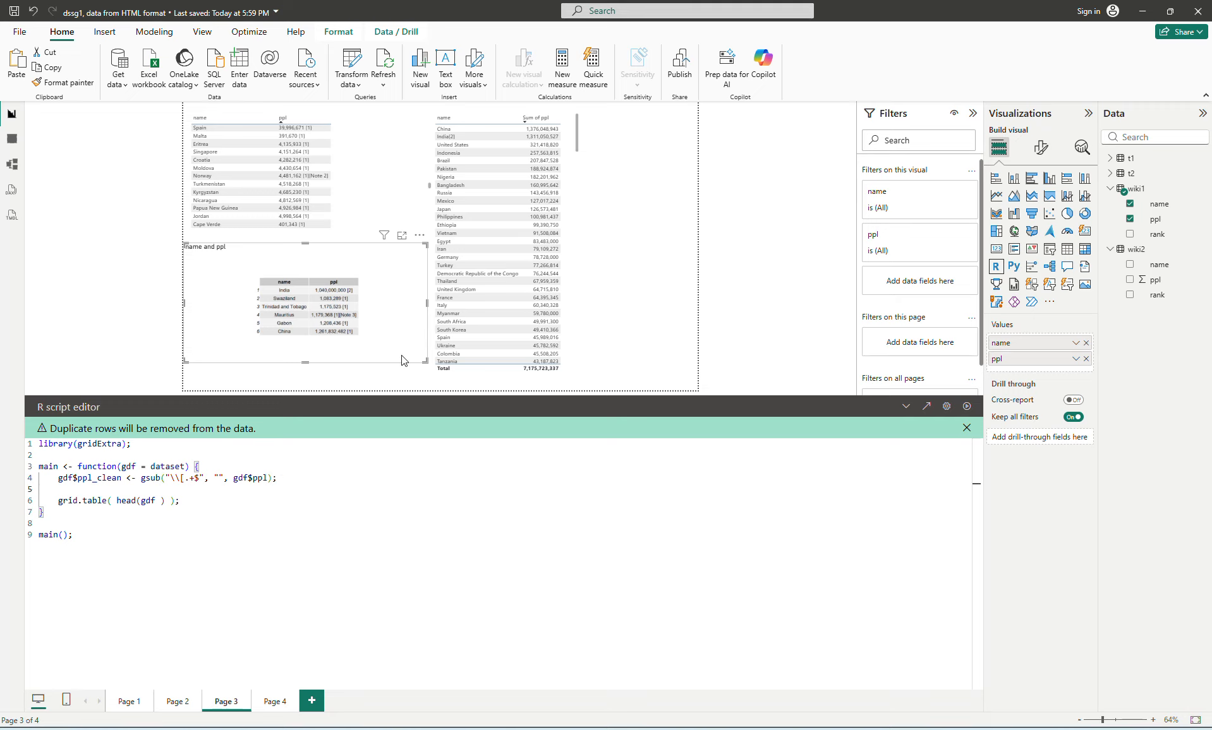
pyautogui.click(965, 406)
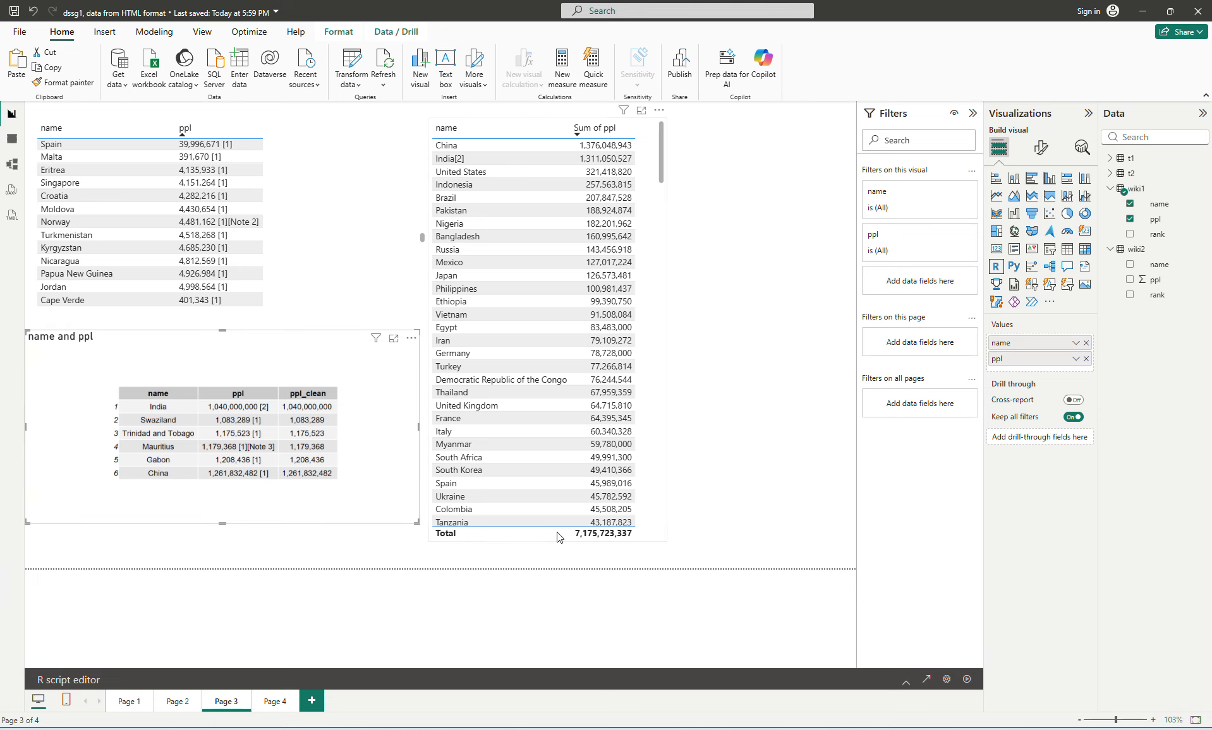
# - Wrap the ppl_clean expression in an outer gsub with ",", "" and fixed=TRUE after the inner call, and run the script
pyautogui.click(906, 682)
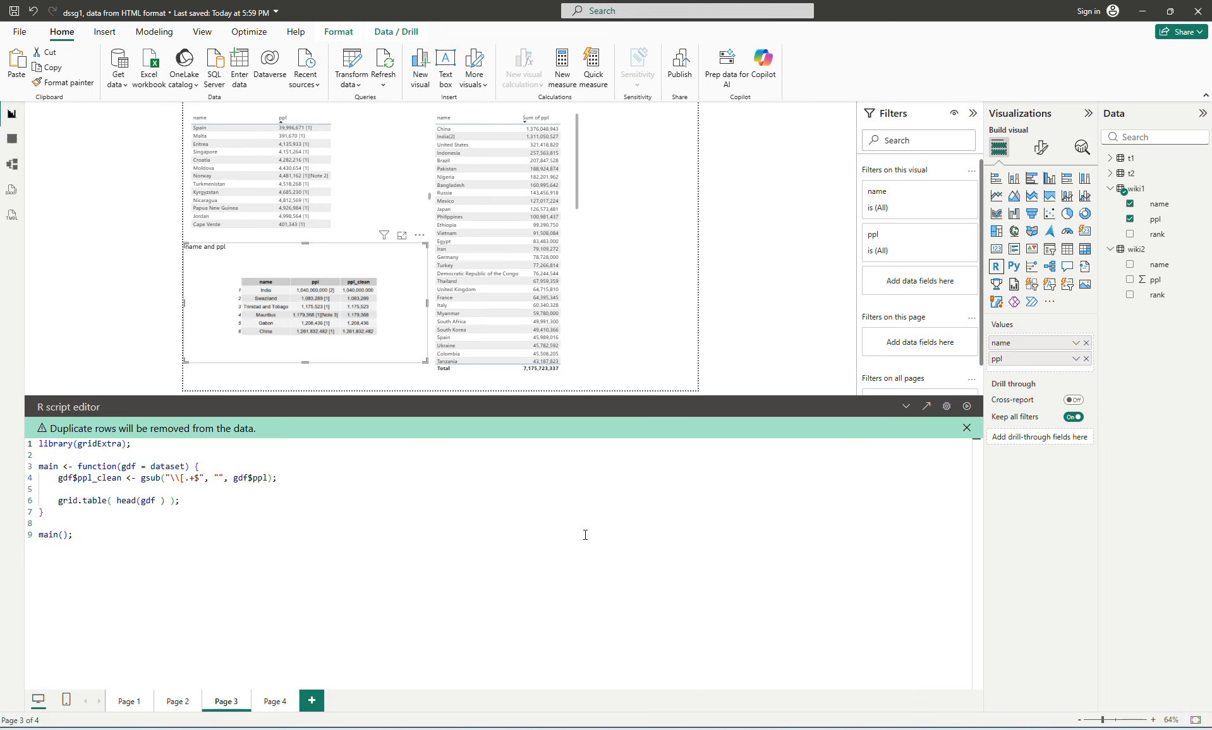
pyautogui.click(535, 461)
pyautogui.press('Right')
pyautogui.press('Right')
pyautogui.press('Right')
pyautogui.press('Right')
pyautogui.press('Right')
pyautogui.press('Right')
pyautogui.press('Right')
pyautogui.press('Right')
pyautogui.press('Right')
pyautogui.press('Right')
pyautogui.press('Right')
pyautogui.press('Right')
pyautogui.press('Right')
pyautogui.press('Right')
pyautogui.press('Right')
pyautogui.press('Right')
pyautogui.press('Right')
pyautogui.press('Right')
pyautogui.press('Right')
pyautogui.press('Right')
pyautogui.write('g')
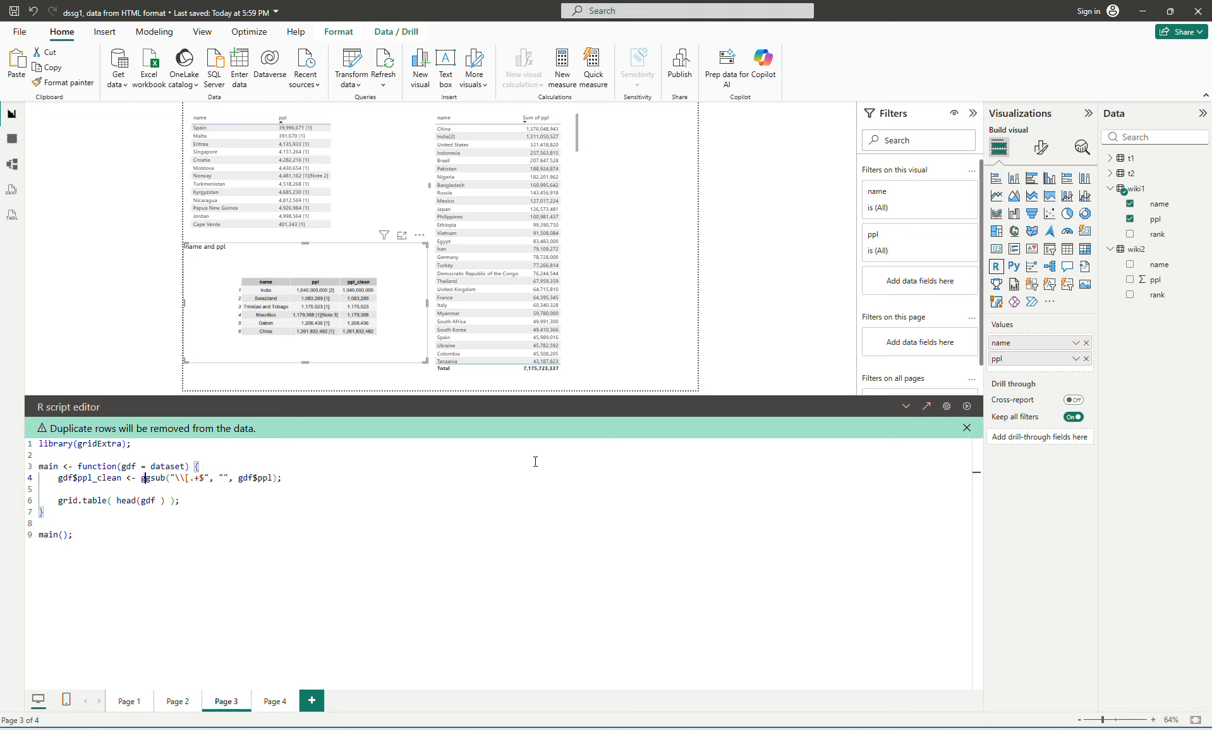
pyautogui.write('sub(')
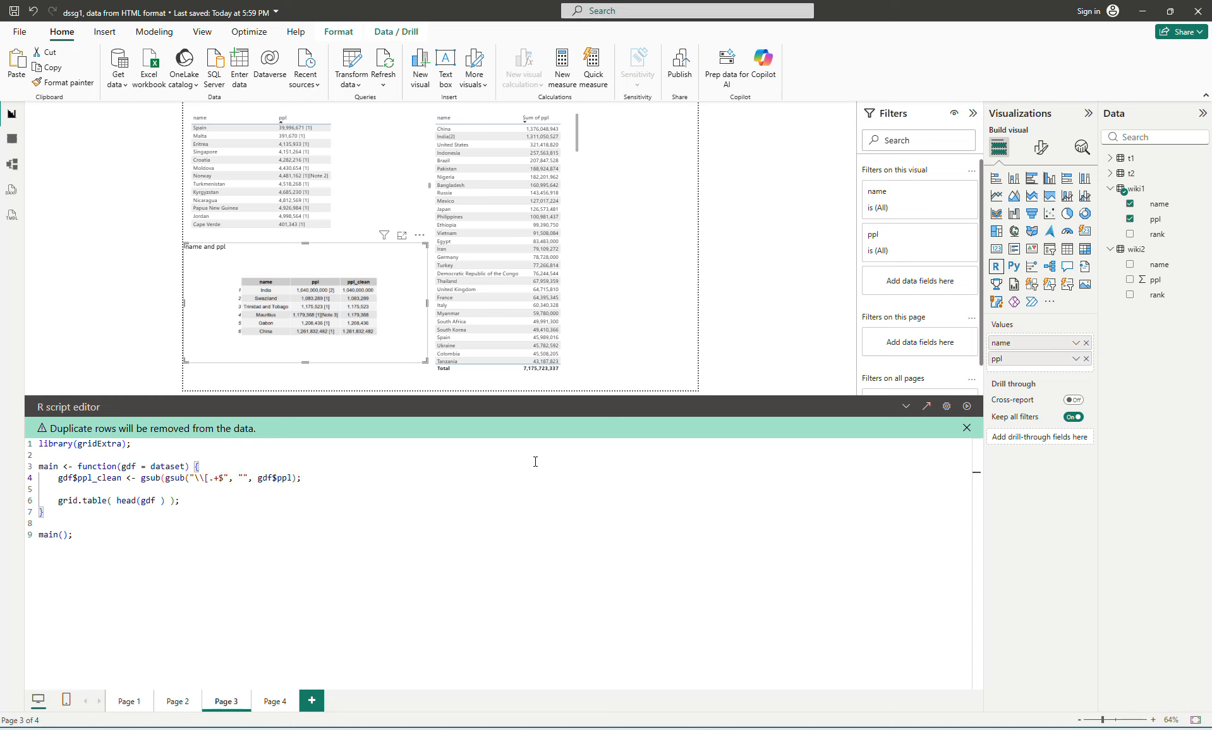
pyautogui.press('End')
pyautogui.press('Left')
pyautogui.write(', "",')
pyautogui.write(', ""')
pyautogui.press('BackSpace')
pyautogui.write('", fixed=TRUE)')
pyautogui.click(967, 408)
pyautogui.click(906, 407)
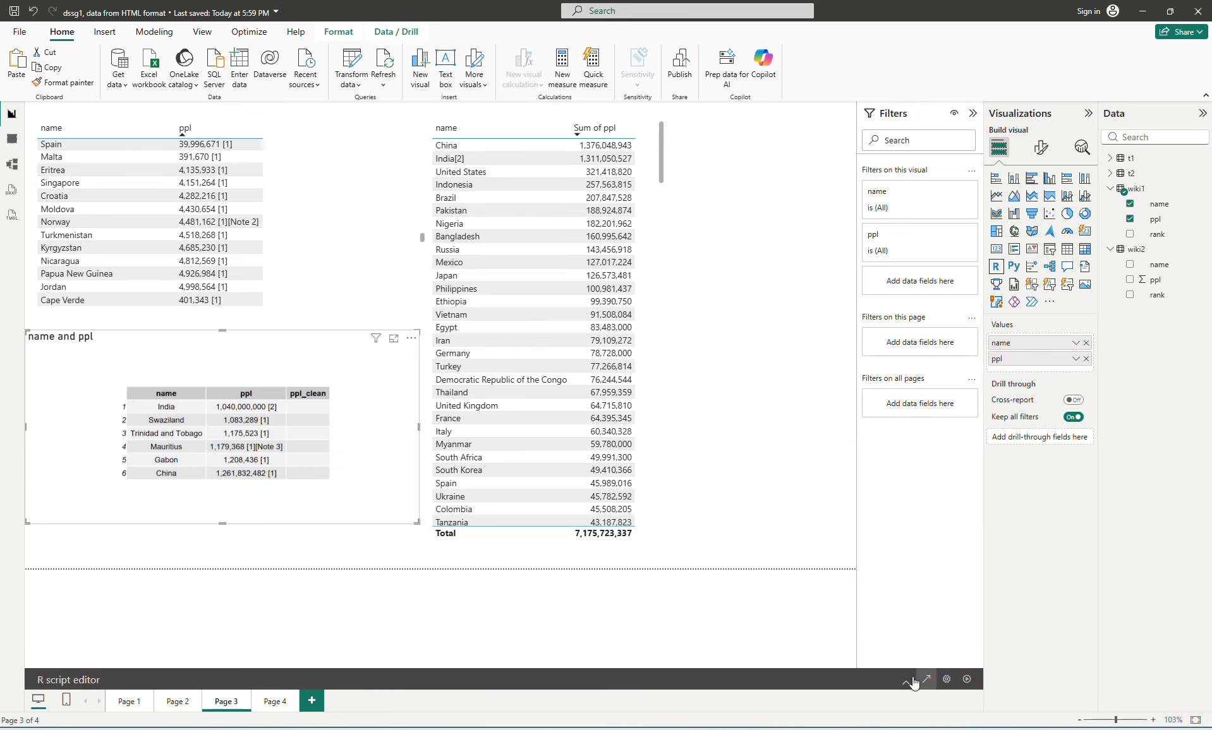
# - Move the outer gsub's "," and "" arguments before the inner gsub call, keeping fixed=TRUE last, and rerun the script
pyautogui.click(906, 681)
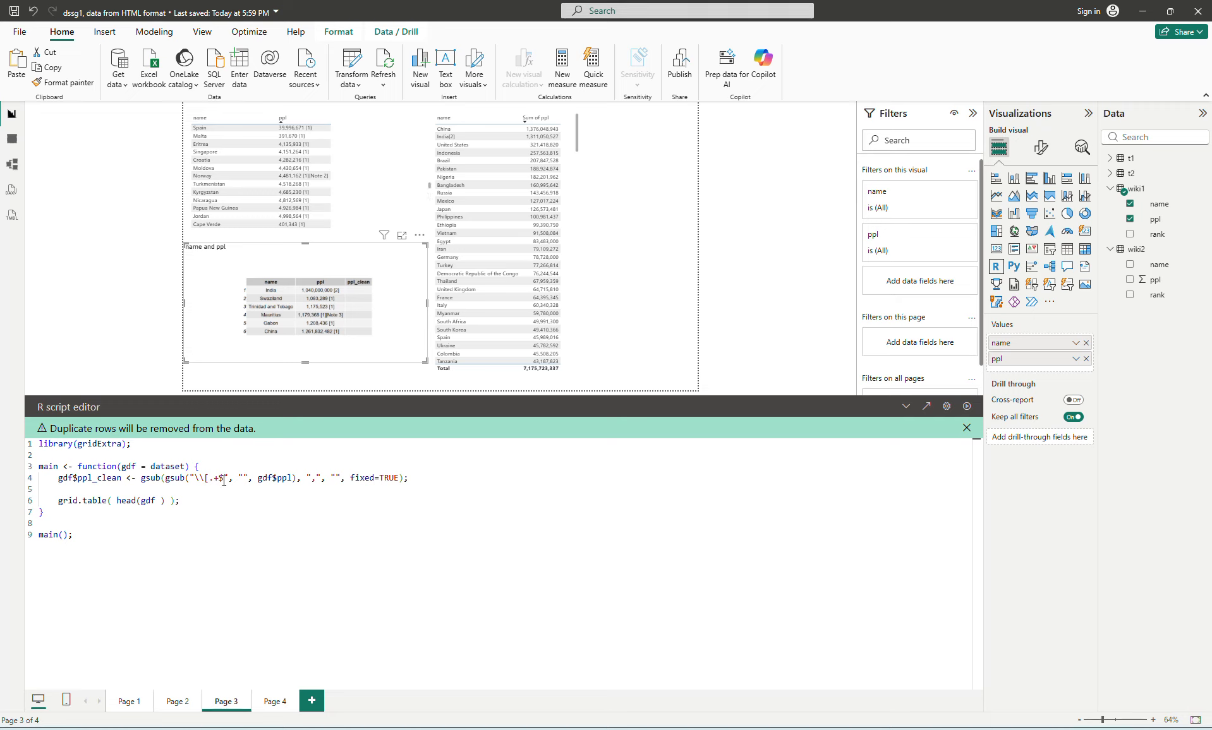
pyautogui.doubleClick(168, 478)
pyautogui.hotkey('ctrl', 'Right')
pyautogui.hotkey('ctrl', 'Right')
pyautogui.hotkey('ctrl', 'Right')
pyautogui.hotkey('ctrl', 'Right')
pyautogui.hotkey('ctrl', 'Right')
pyautogui.press('BackSpace')
pyautogui.click(169, 479)
pyautogui.write('",", ""')
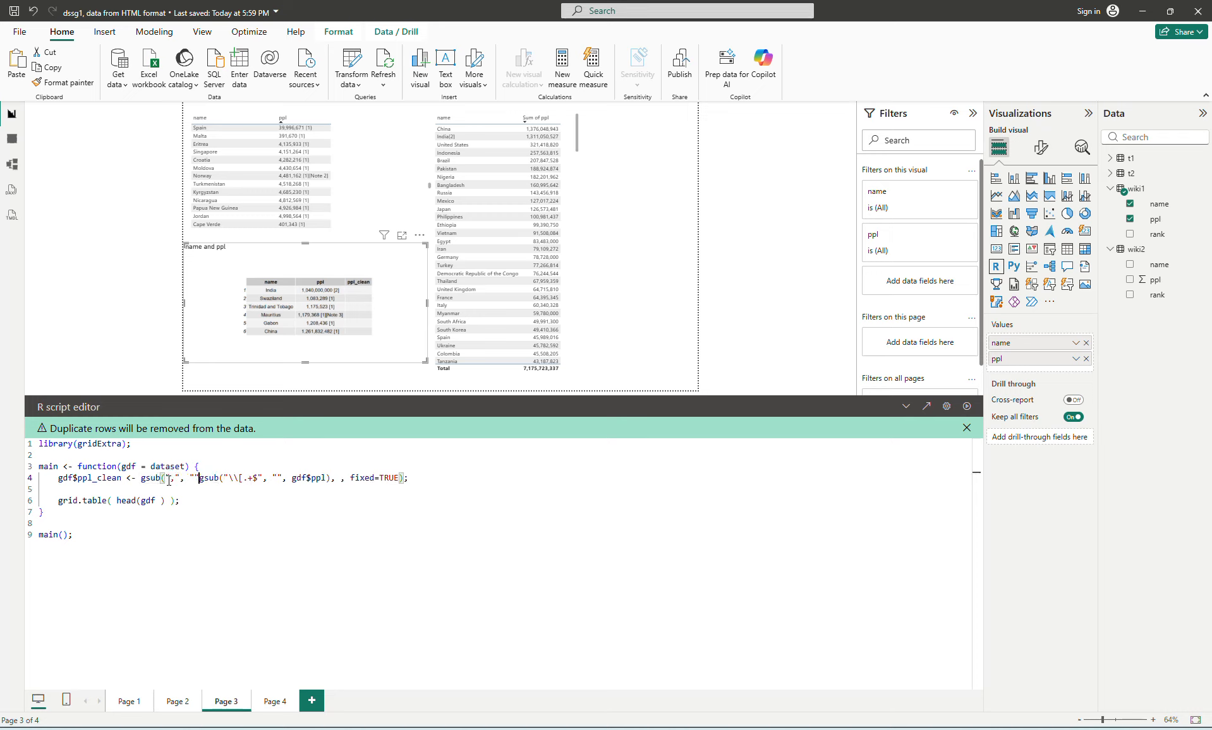
pyautogui.write(',')
pyautogui.press('Right')
pyautogui.press('Right')
pyautogui.press('Right')
pyautogui.press('Right')
pyautogui.press('Right')
pyautogui.press('Right')
pyautogui.press('Right')
pyautogui.press('Right')
pyautogui.press('Right')
pyautogui.press('Right')
pyautogui.press('Right')
pyautogui.press('Right')
pyautogui.press('Right')
pyautogui.press('Right')
pyautogui.press('Right')
pyautogui.press('Right')
pyautogui.press('Right')
pyautogui.press('Right')
pyautogui.press('Right')
pyautogui.press('Right')
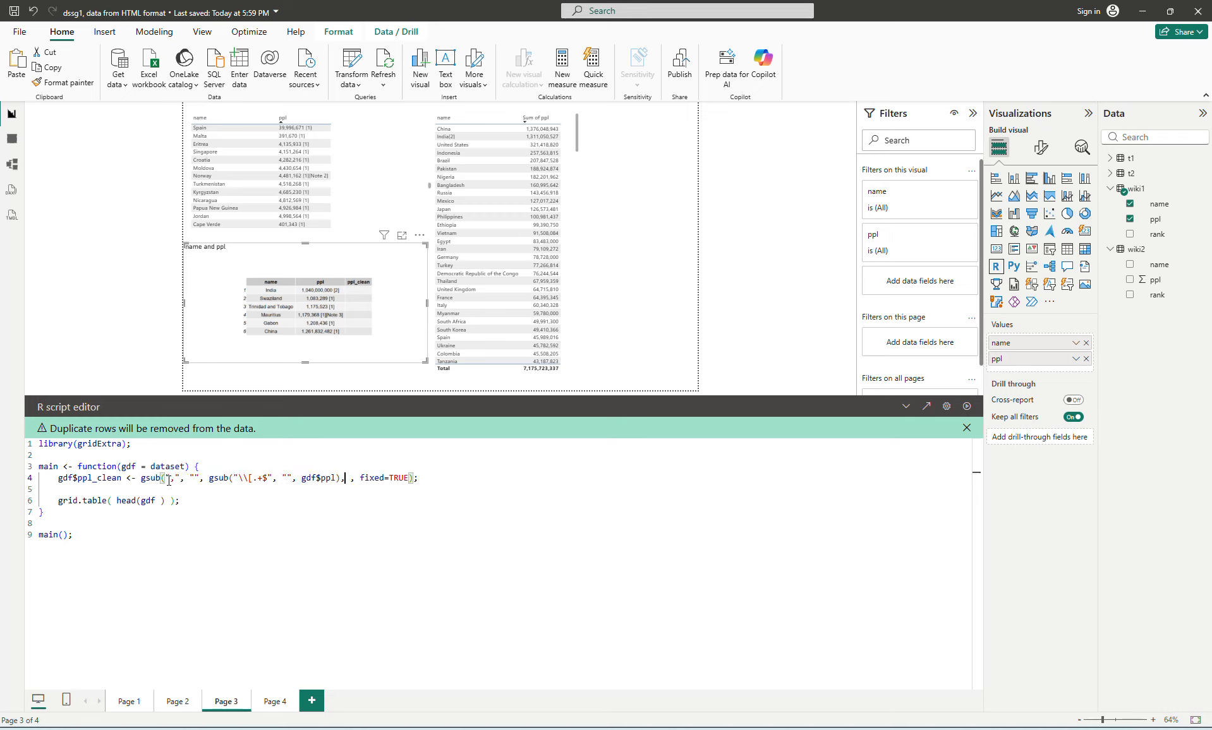
pyautogui.press('Delete')
pyautogui.press('Delete')
pyautogui.click(966, 410)
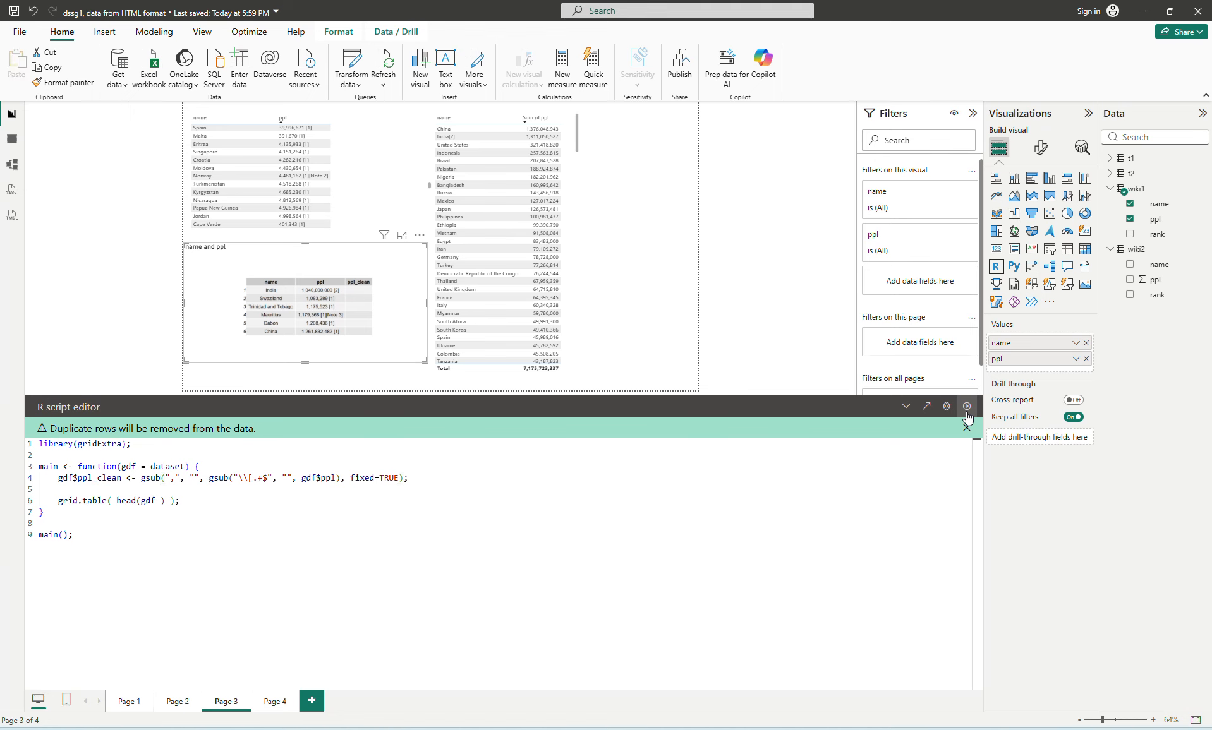
pyautogui.click(910, 409)
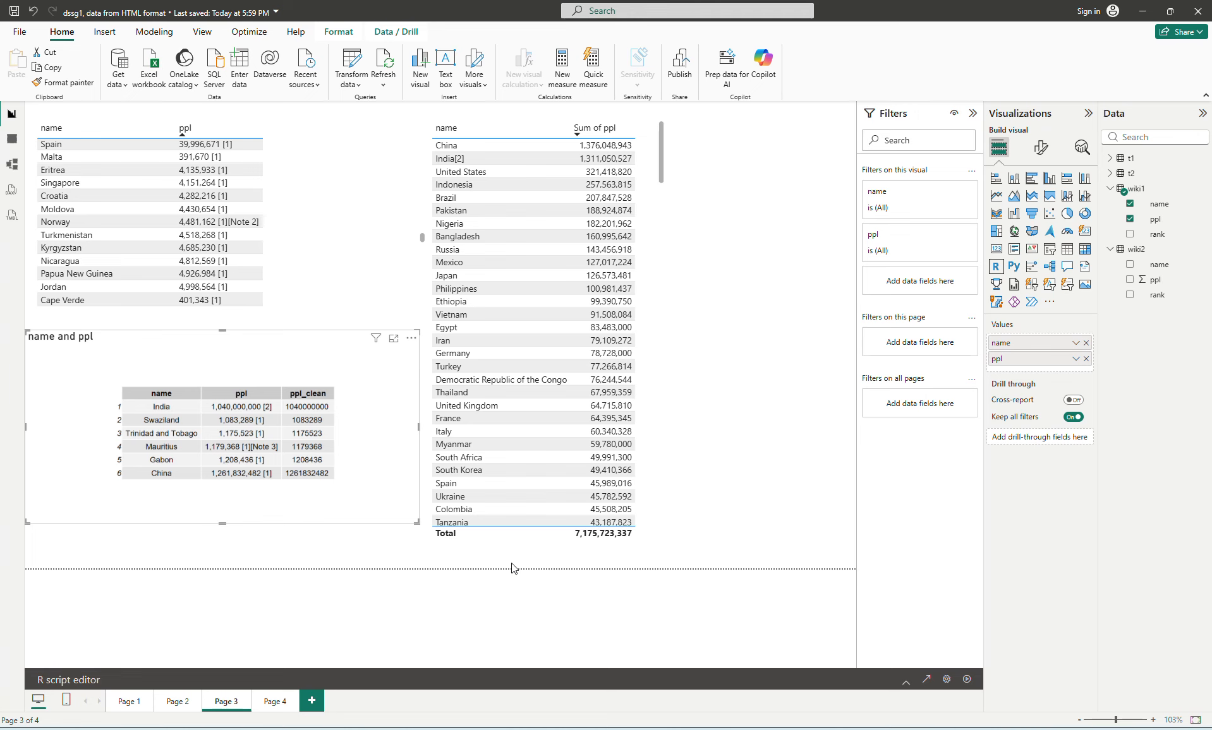
# - Scroll through the wiki1 name and ppl table to examine how notes are attached to the population values
pyautogui.click(906, 679)
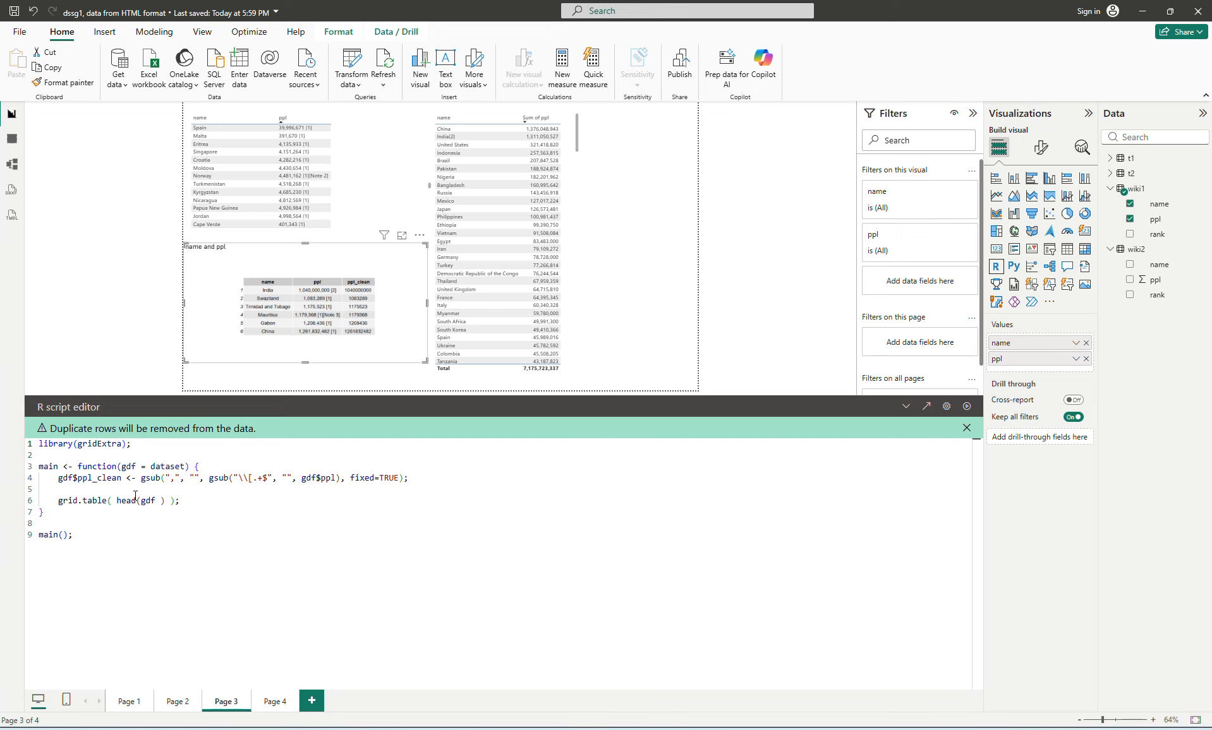
pyautogui.click(367, 155)
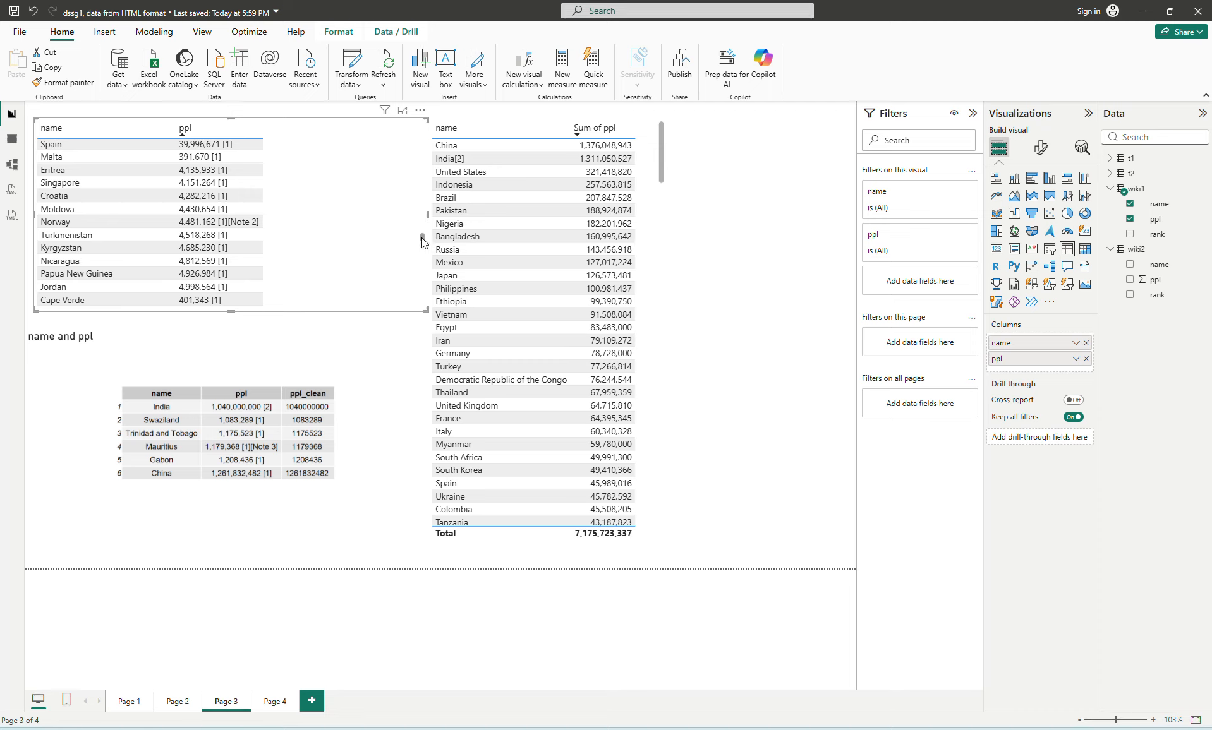
pyautogui.moveTo(423, 242); pyautogui.dragTo(422, 162)
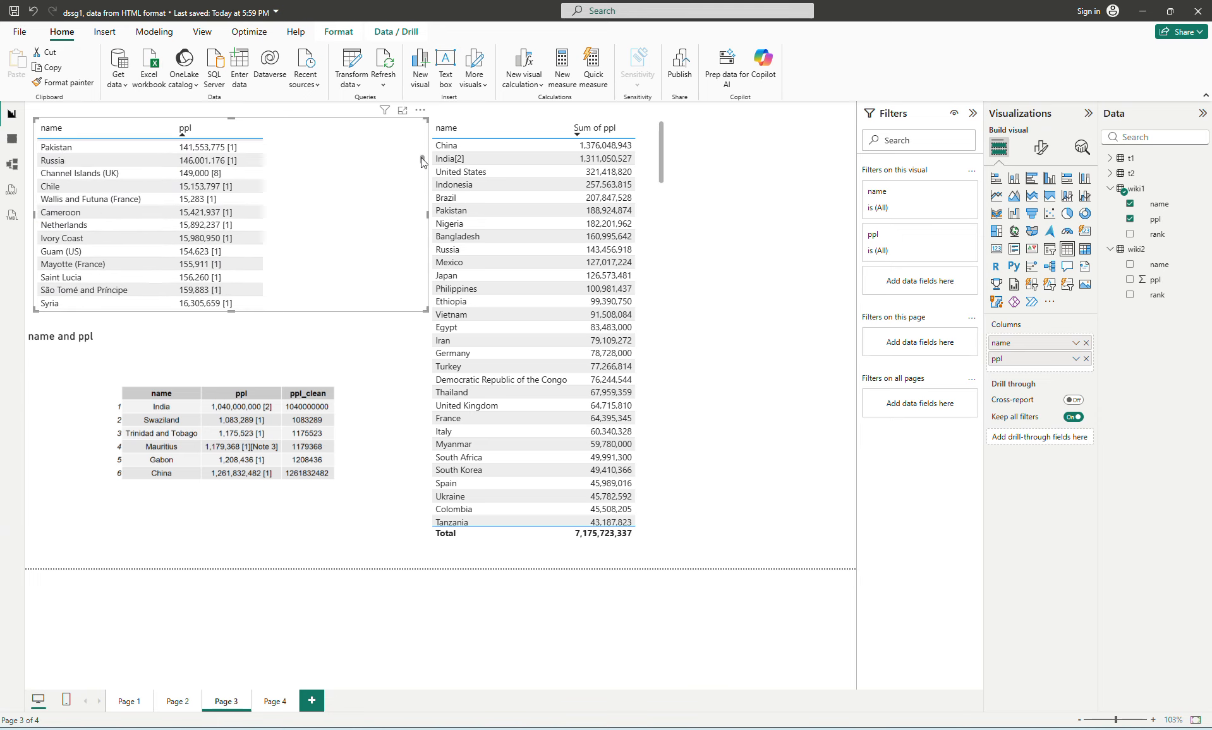
pyautogui.moveTo(422, 166); pyautogui.dragTo(422, 243)
pyautogui.click(350, 451)
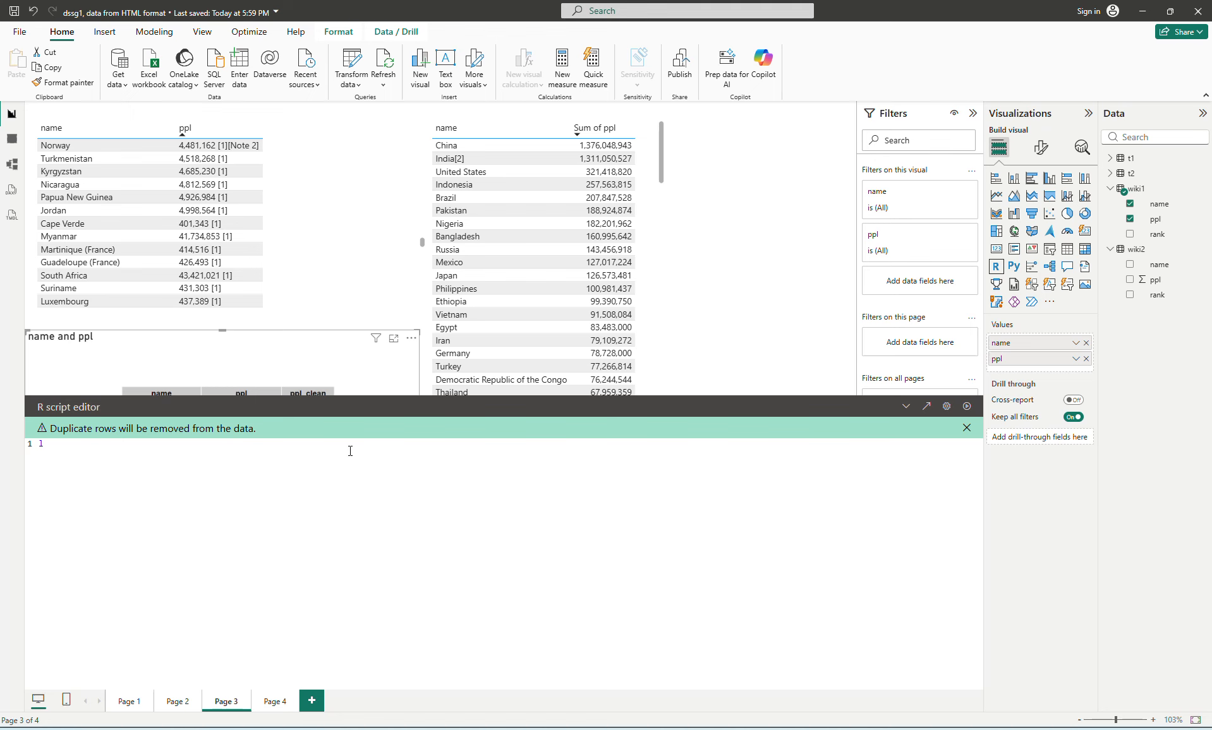
# - Add replace <- function(x, a, b) { gsub(a, b, x, fixed=TRUE) } between library(gridExtra) and main in the R script
pyautogui.click(462, 491)
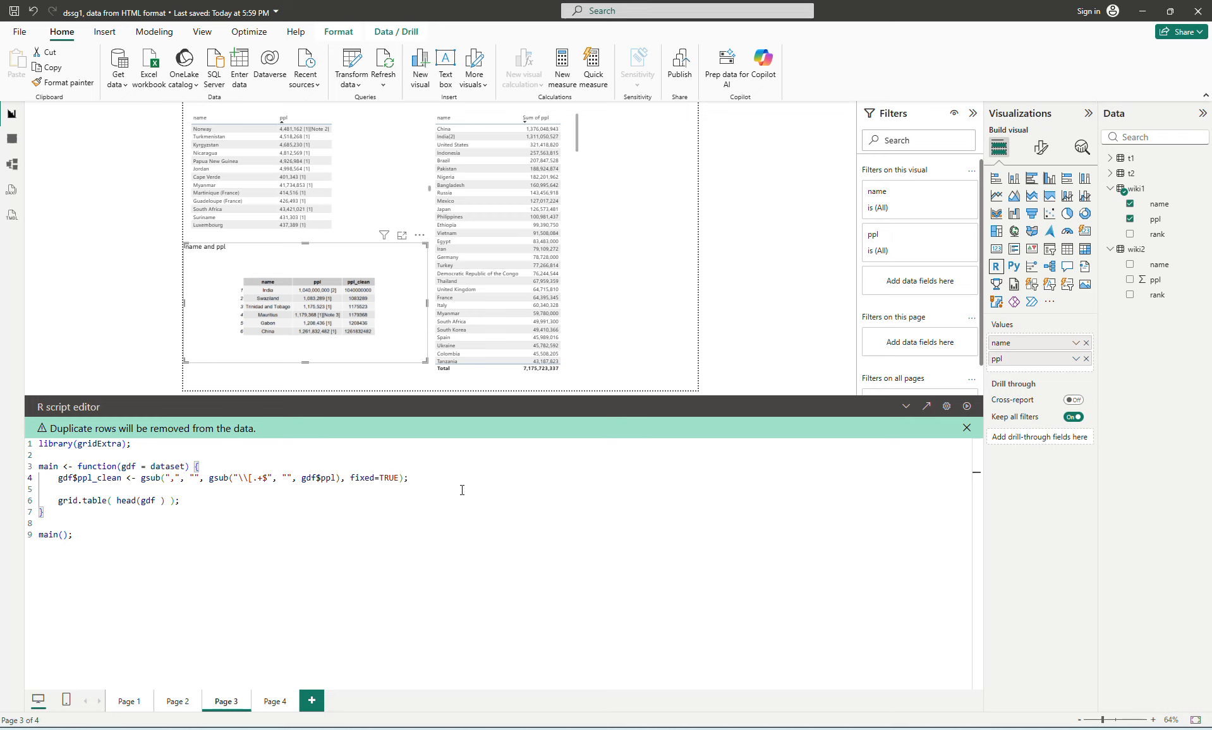
pyautogui.press('Up')
pyautogui.press('Up')
pyautogui.press('Return')
pyautogui.press('Return')
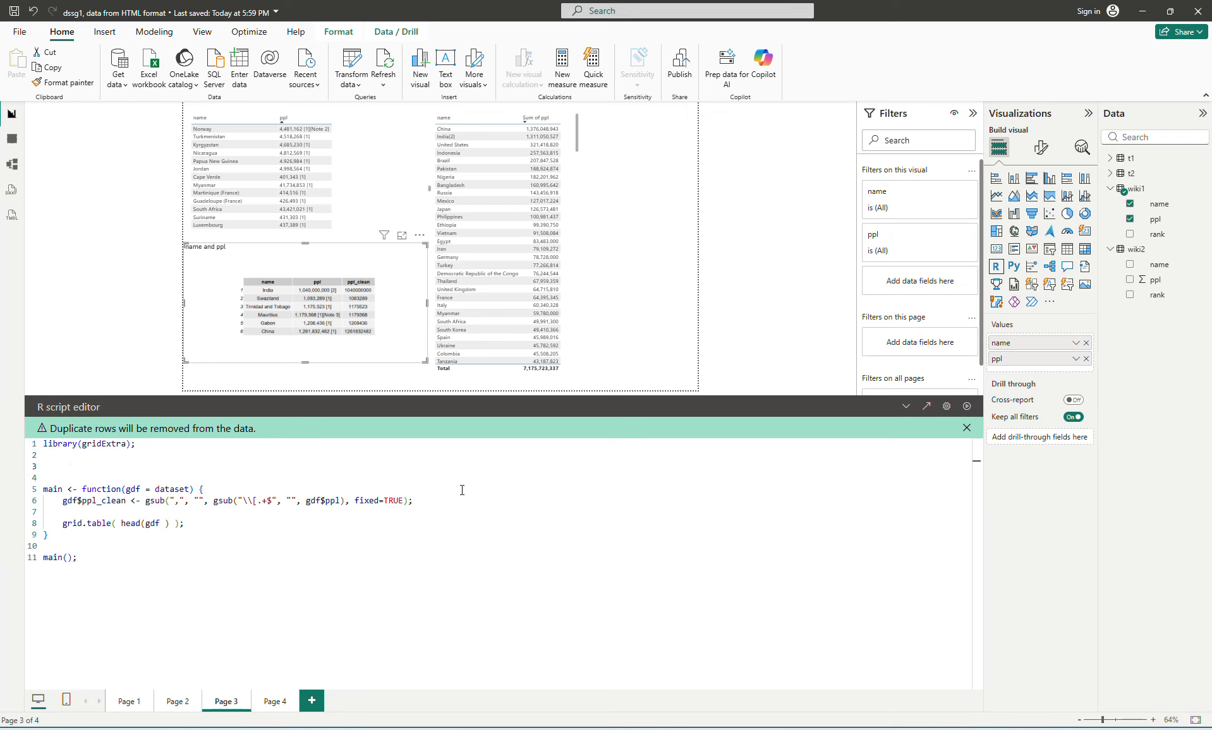
pyautogui.write('replace <- function(x, a, b) ')
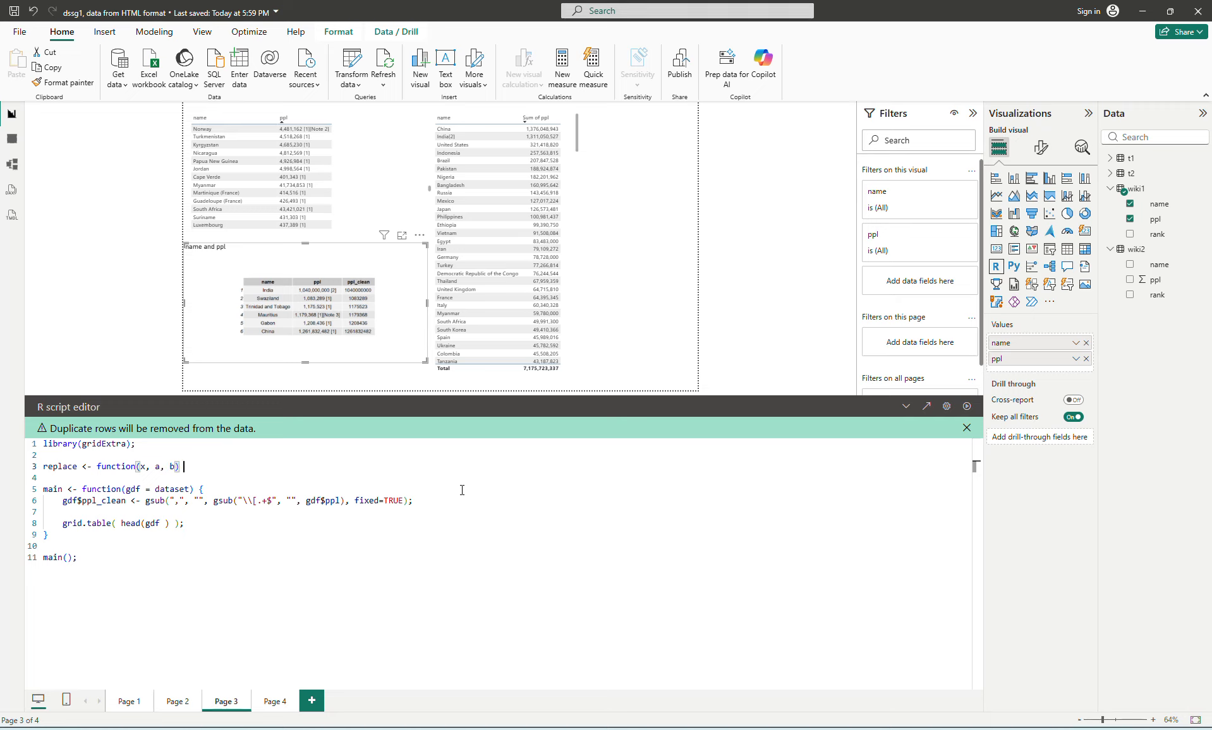
pyautogui.write('{ gsub(a, b, x, fixed=TRUE)')
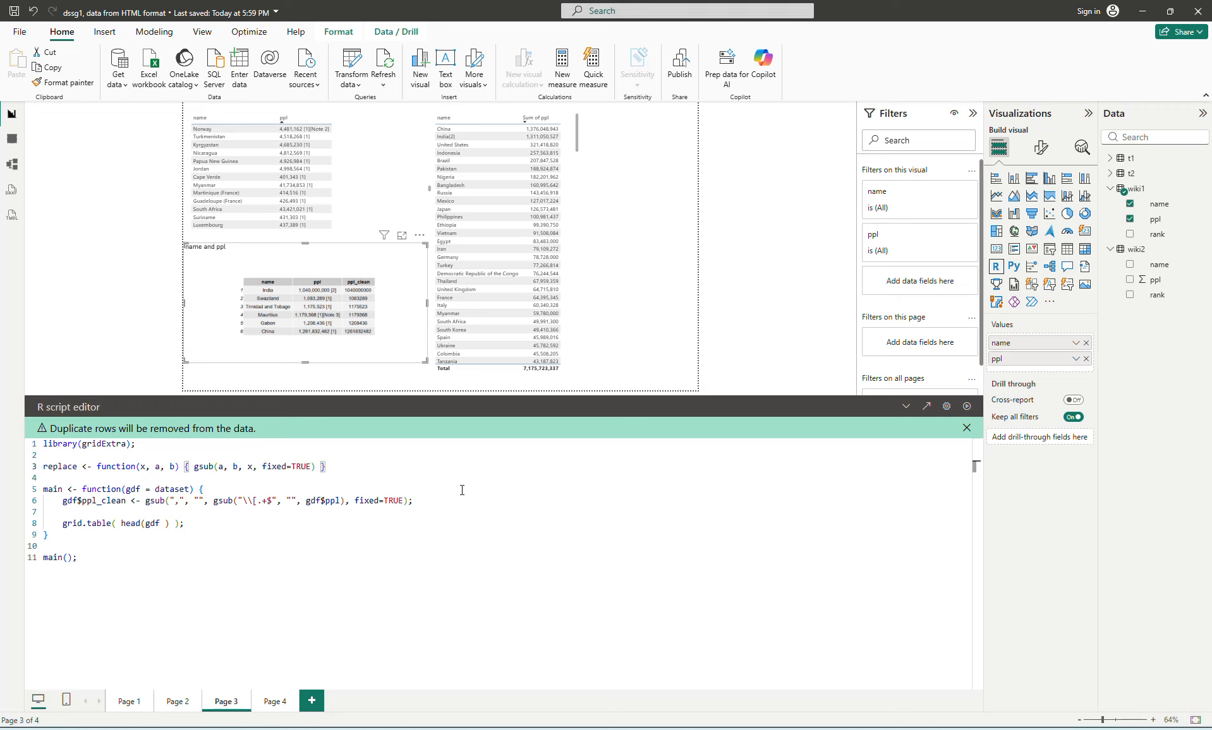
# - Insert x <- replace(gdf$ppl, ",", ""); as the first line of main, above the ppl_clean assignment
pyautogui.click(146, 501)
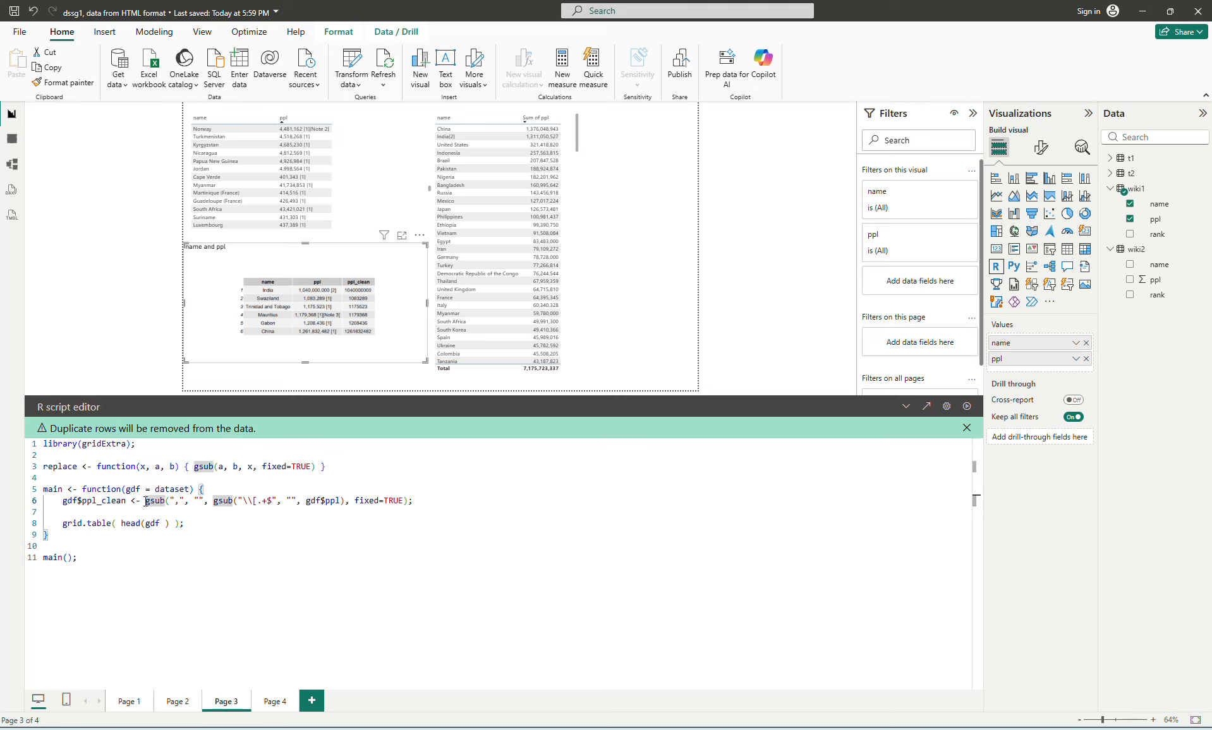
pyautogui.press('Home')
pyautogui.press('Up')
pyautogui.press('End')
pyautogui.press('Return')
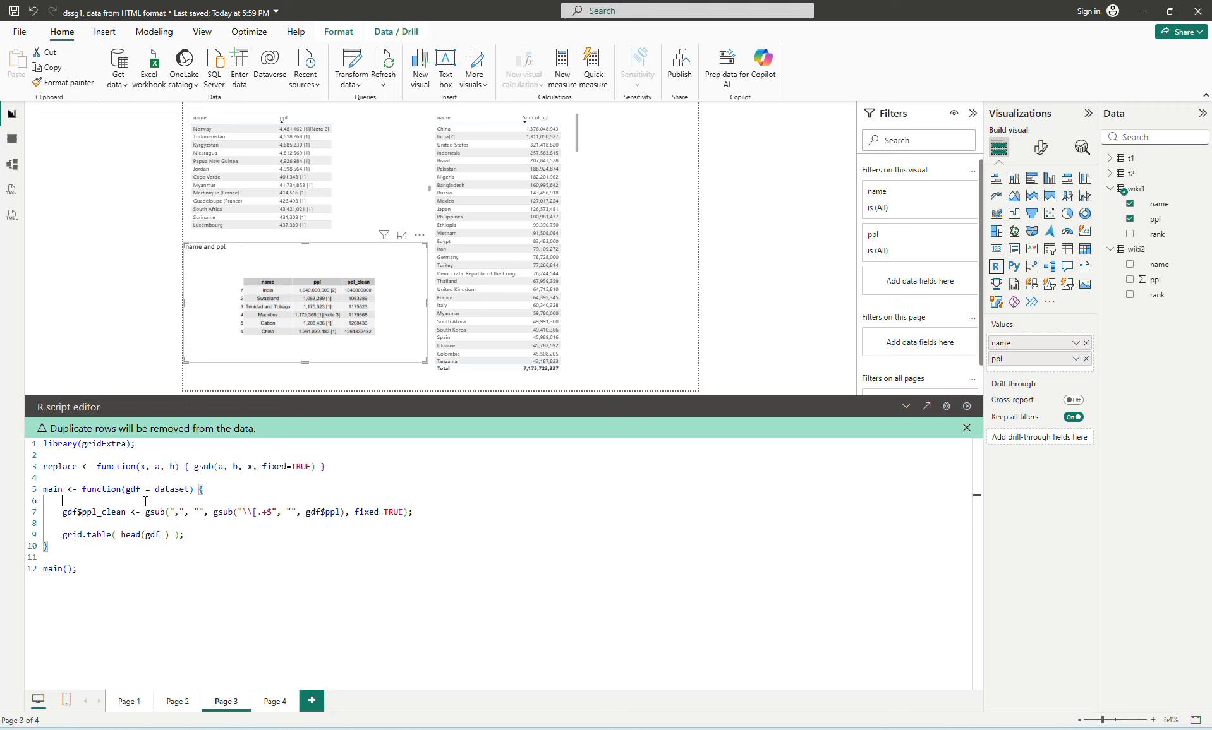
pyautogui.write('repl')
pyautogui.press('BackSpace')
pyautogui.press('BackSpace')
pyautogui.press('BackSpace')
pyautogui.press('BackSpace')
pyautogui.write('x <-')
pyautogui.press('Down')
pyautogui.hotkey('ctrl', 'shift', 'Right')
pyautogui.click(145, 511)
pyautogui.click(145, 501)
pyautogui.write('replace(')
pyautogui.click(214, 513)
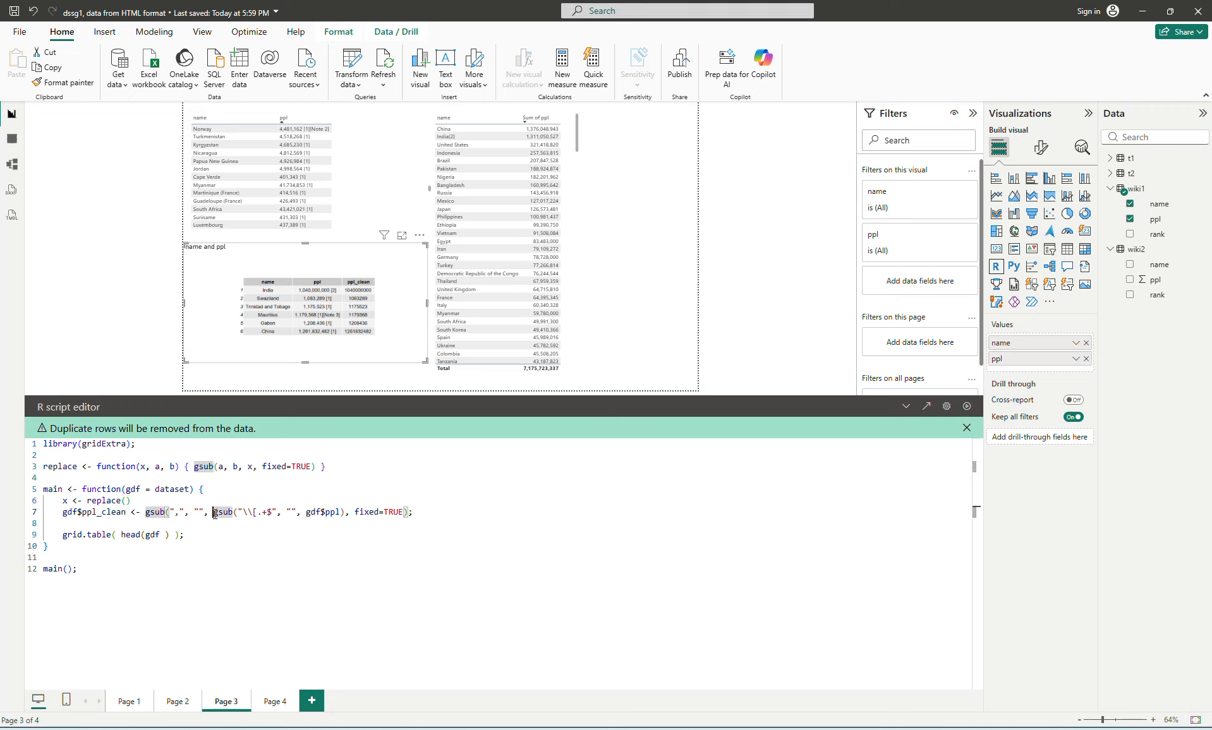
pyautogui.click(188, 489)
pyautogui.press('Down')
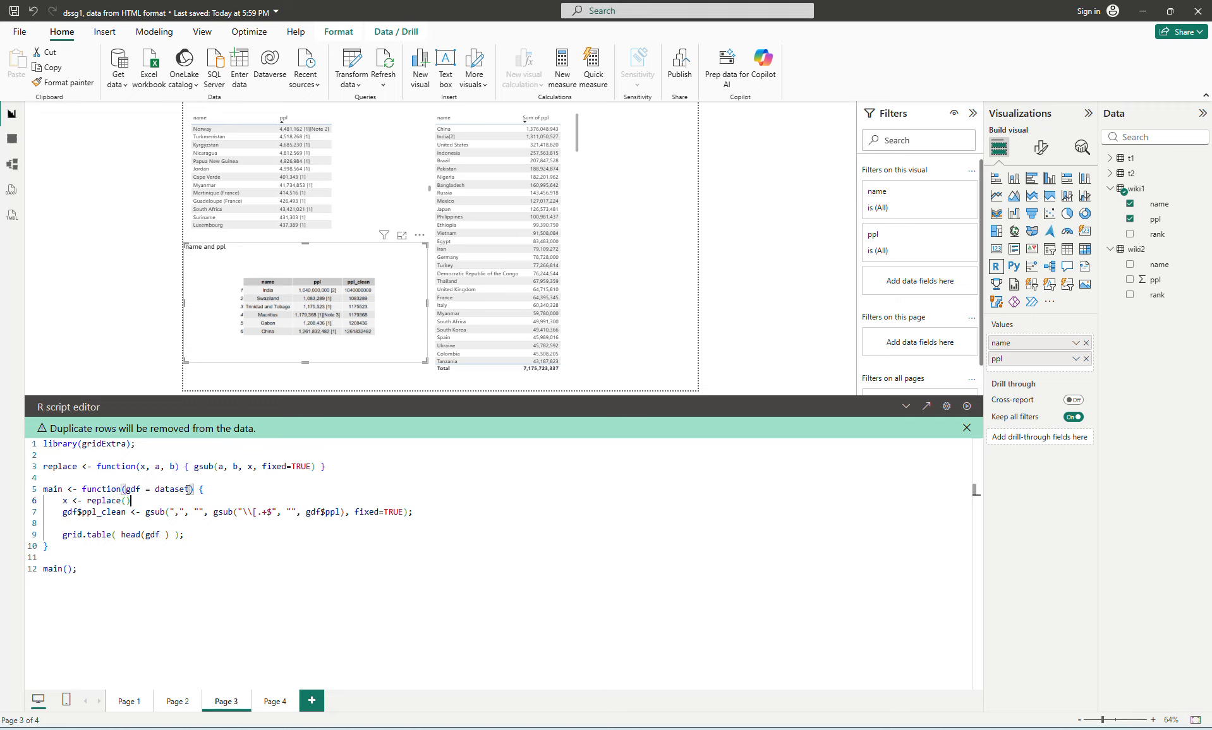
pyautogui.press('Left')
pyautogui.write('gdf$ppl, ",", "')
pyautogui.press('End')
pyautogui.write(';')
pyautogui.press('Return')
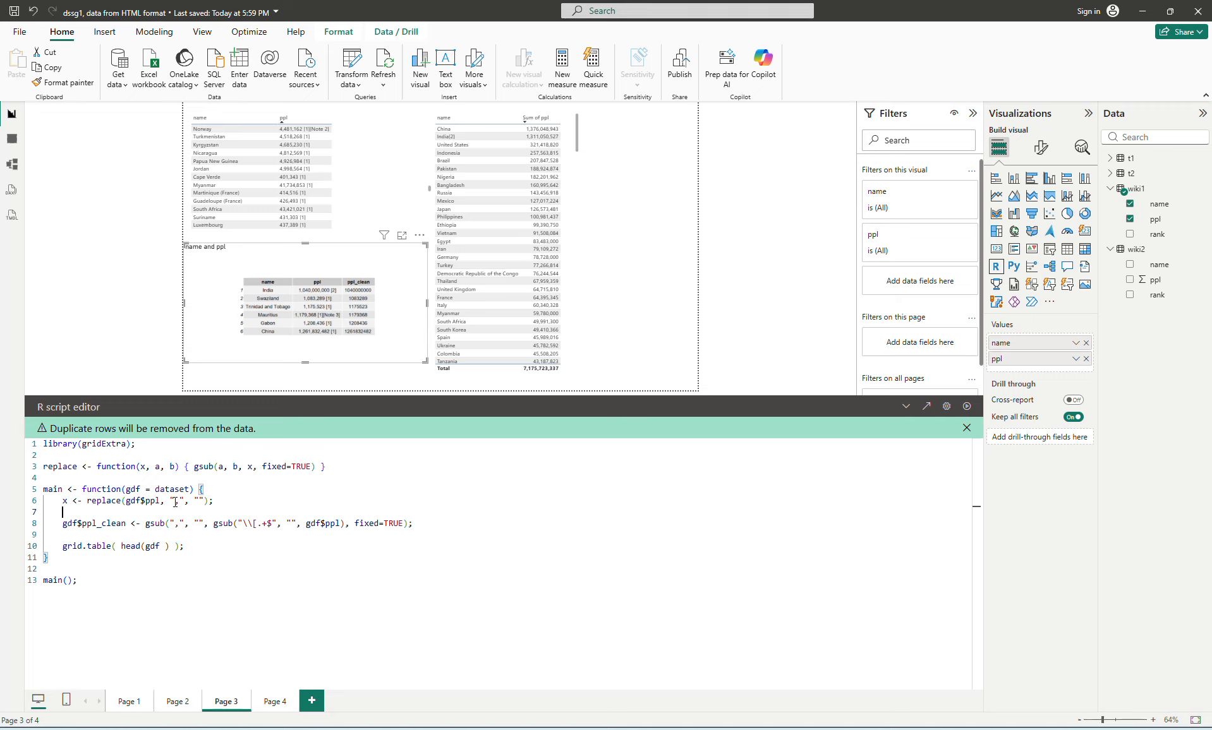
# - Add x <- replace(x, "(", "["); directly below the comma-removing replace line in main
pyautogui.press('Up')
pyautogui.press('Right')
pyautogui.press('Right')
pyautogui.press('Right')
pyautogui.press('Right')
pyautogui.press('End')
pyautogui.press('Return')
pyautogui.write('x <- rep')
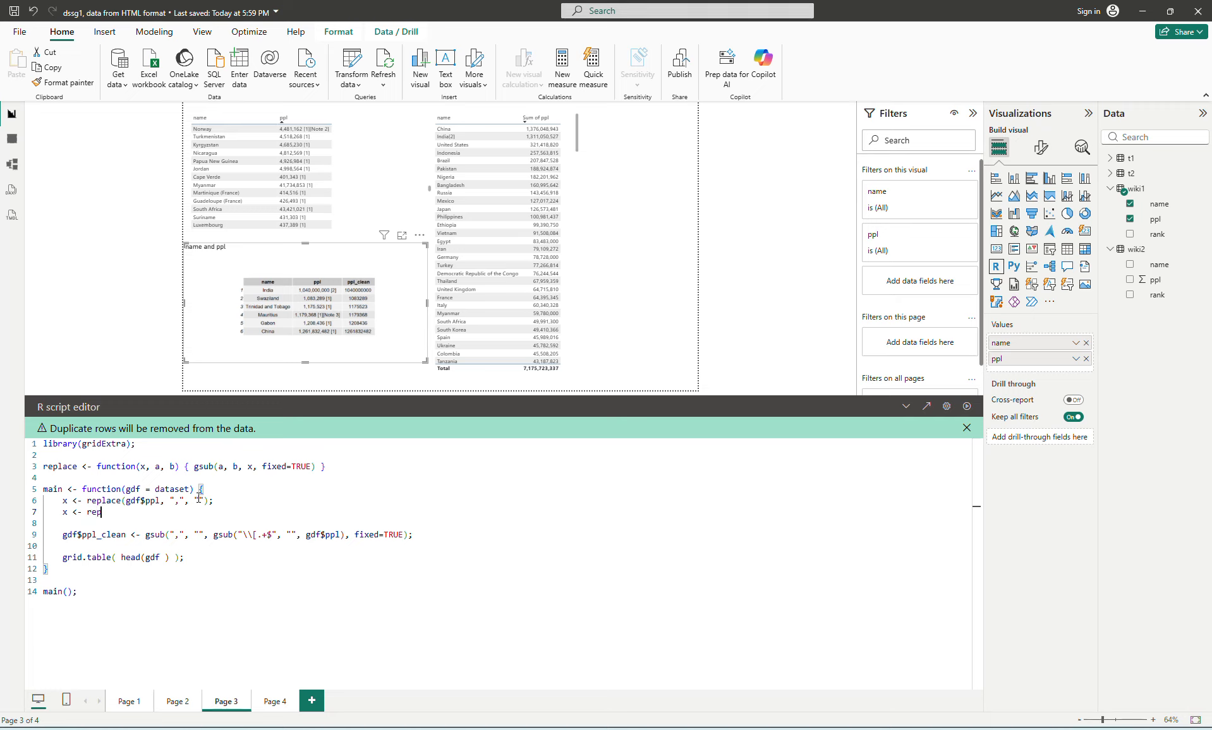
pyautogui.write('lace(x, "(", "[]"')
pyautogui.press('Left')
pyautogui.press('BackSpace')
pyautogui.press('End')
pyautogui.write(';')
pyautogui.press('Down')
pyautogui.press('BackSpace')
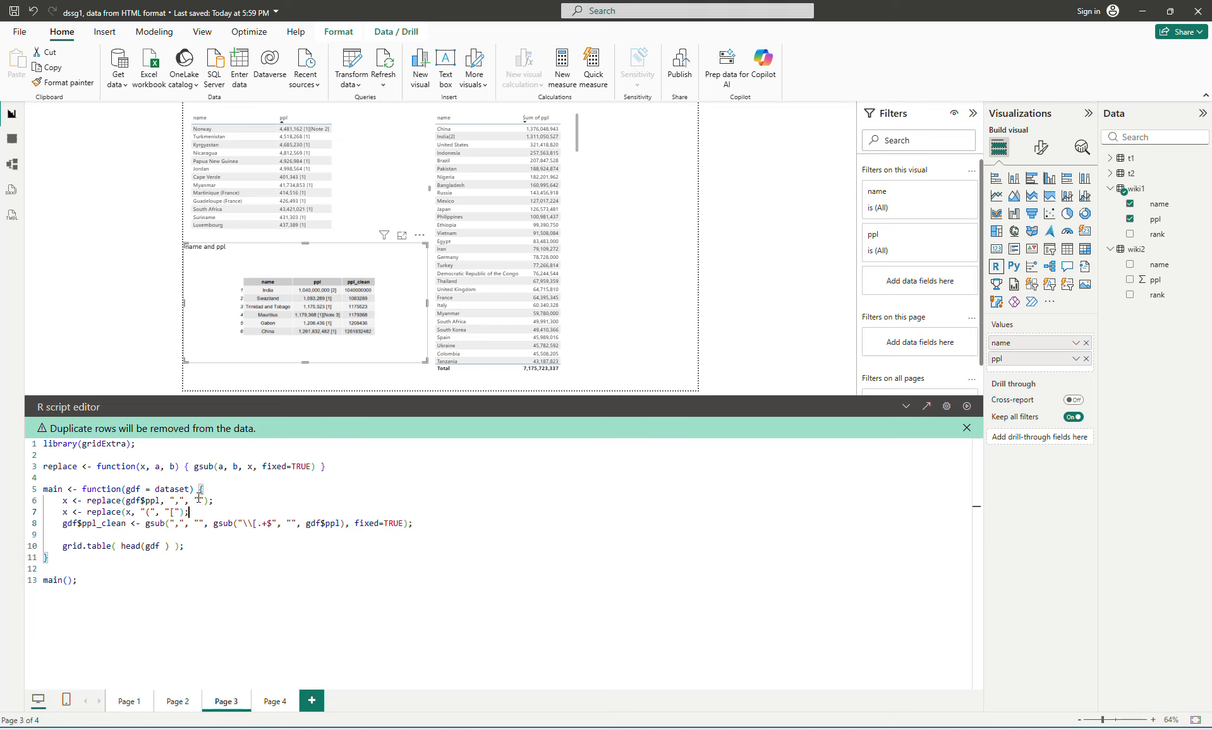
# - Delete the outer gsub call's opening part, gsub(",", "", from the ppl_clean assignment
pyautogui.press('Down')
pyautogui.press('Down')
pyautogui.press('Down')
pyautogui.press('Right')
pyautogui.press('Right')
pyautogui.press('Right')
pyautogui.press('Right')
pyautogui.press('Right')
pyautogui.press('Right')
pyautogui.press('Right')
pyautogui.press('Right')
pyautogui.press('Right')
pyautogui.press('Right')
pyautogui.press('Right')
pyautogui.press('Right')
pyautogui.press('Right')
pyautogui.press('Right')
pyautogui.press('Right')
pyautogui.press('Right')
pyautogui.press('Right')
pyautogui.press('Right')
pyautogui.press('Right')
pyautogui.hotkey('shift', 'Right')
pyautogui.hotkey('shift', 'Right')
pyautogui.hotkey('shift', 'Right')
pyautogui.hotkey('shift', 'Right')
pyautogui.hotkey('shift', 'Right')
pyautogui.hotkey('shift', 'Right')
pyautogui.hotkey('shift', 'Right')
pyautogui.hotkey('shift', 'Right')
pyautogui.hotkey('shift', 'Right')
pyautogui.hotkey('shift', 'Right')
pyautogui.hotkey('shift', 'Right')
pyautogui.hotkey('shift', 'Right')
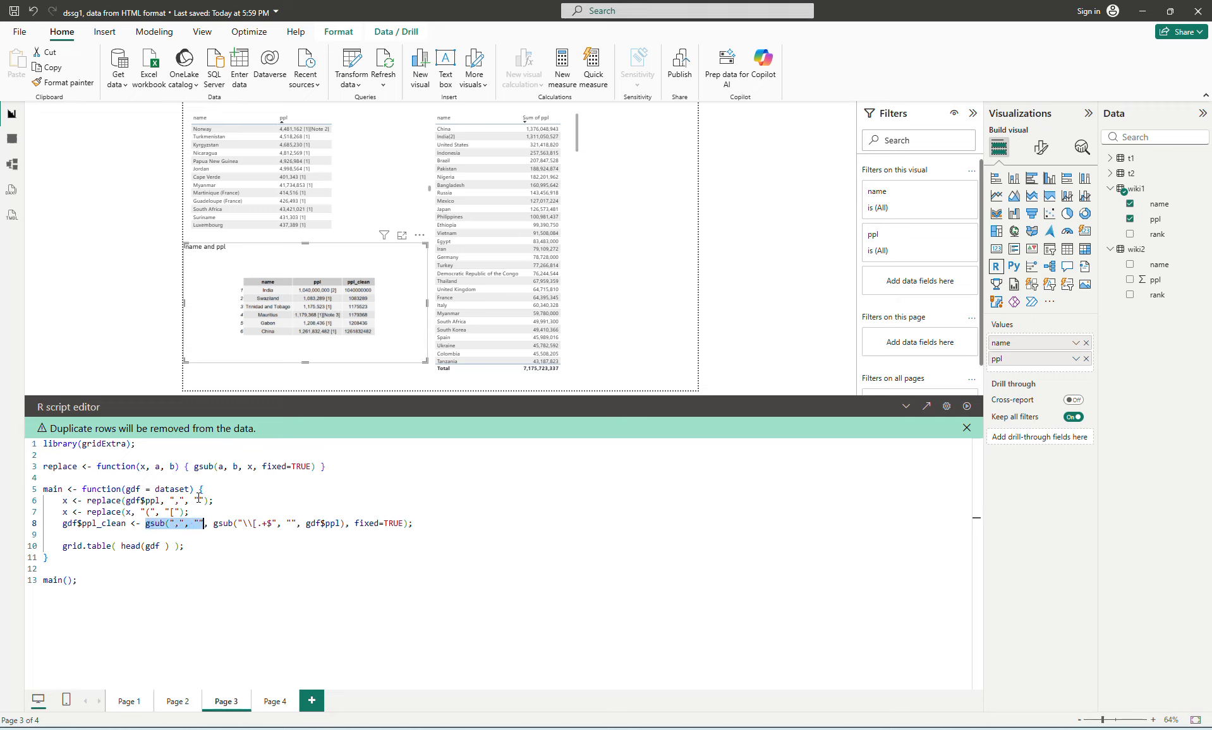
pyautogui.hotkey('shift', 'Right')
pyautogui.hotkey('shift', 'Right')
pyautogui.press('Delete')
# - Replace gdf$ppl with x as the input of the remaining gsub call
pyautogui.press('Right')
pyautogui.press('Right')
pyautogui.press('Right')
pyautogui.press('Right')
pyautogui.press('Right')
pyautogui.press('Right')
pyautogui.press('Right')
pyautogui.press('Right')
pyautogui.press('Right')
pyautogui.press('Right')
pyautogui.press('Right')
pyautogui.press('Right')
pyautogui.press('Right')
pyautogui.press('Right')
pyautogui.press('Right')
pyautogui.press('Right')
pyautogui.press('Right')
pyautogui.press('Right')
pyautogui.press('Right')
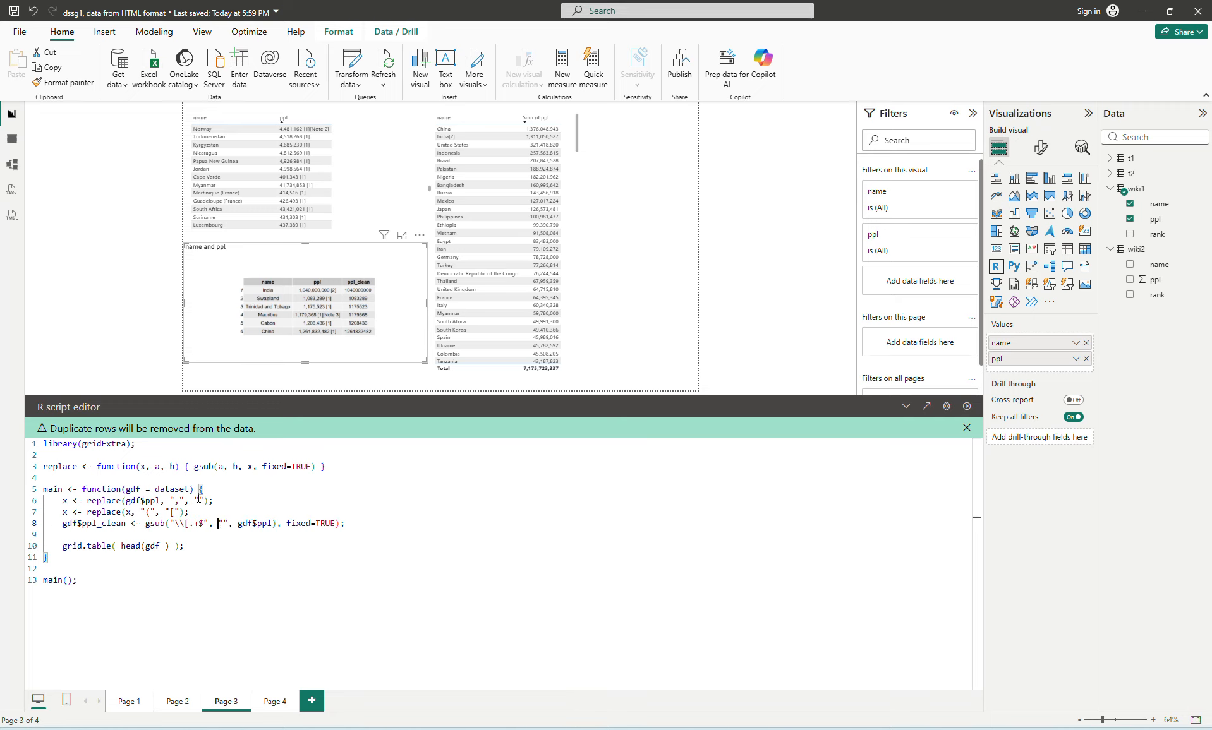
pyautogui.hotkey('shift', 'Right')
pyautogui.hotkey('shift', 'Right')
pyautogui.hotkey('shift', 'Right')
pyautogui.hotkey('shift', 'Right')
pyautogui.hotkey('shift', 'Right')
pyautogui.hotkey('shift', 'Right')
pyautogui.hotkey('shift', 'Right')
pyautogui.write('x')
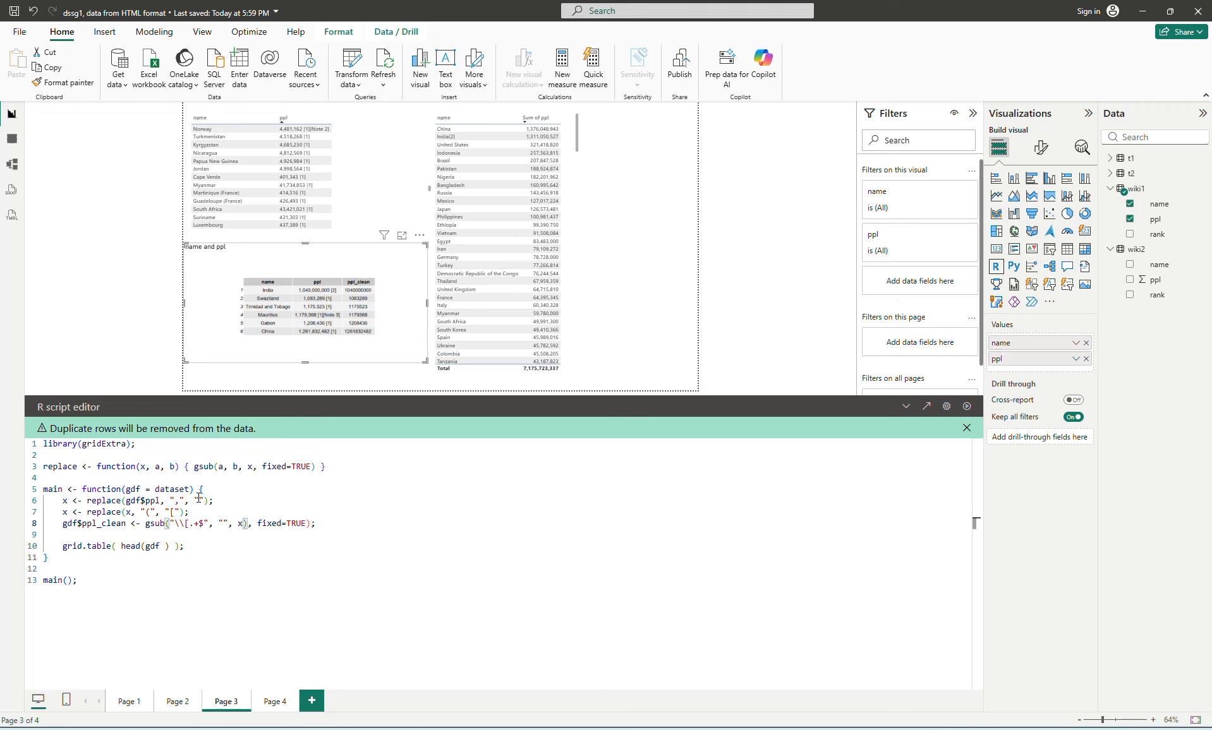
# - Remove the leftover fixed=TRUE argument and extra parenthesis so the ppl_clean line reads gsub("\\[.+$", "", x);
pyautogui.hotkey('shift', 'Right')
pyautogui.hotkey('shift', 'Right')
pyautogui.hotkey('shift', 'Right')
pyautogui.hotkey('shift', 'Right')
pyautogui.hotkey('shift', 'Right')
pyautogui.hotkey('shift', 'Right')
pyautogui.hotkey('shift', 'Right')
pyautogui.hotkey('shift', 'Right')
pyautogui.hotkey('shift', 'Right')
pyautogui.hotkey('shift', 'Right')
pyautogui.hotkey('shift', 'Right')
pyautogui.hotkey('shift', 'Right')
pyautogui.hotkey('shift', 'Right')
pyautogui.hotkey('shift', 'Right')
pyautogui.hotkey('shift', 'Left')
pyautogui.press('Delete')
pyautogui.press('Delete')
# - Try extending the ppl_clean pattern with an opening-parenthesis alternative, making it "\\[|\\().+$"
pyautogui.click(149, 513)
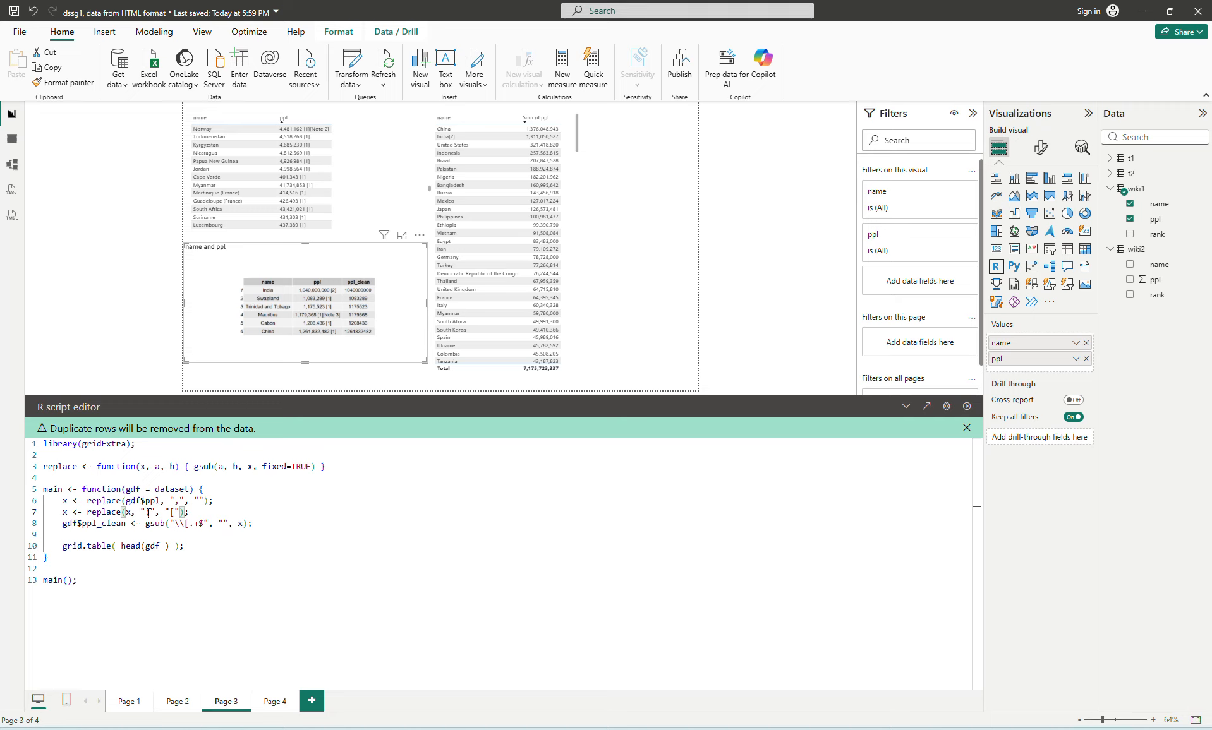
pyautogui.press('BackSpace')
pyautogui.write('(')
pyautogui.click(266, 508)
pyautogui.click(190, 523)
pyautogui.write('\\\\()')
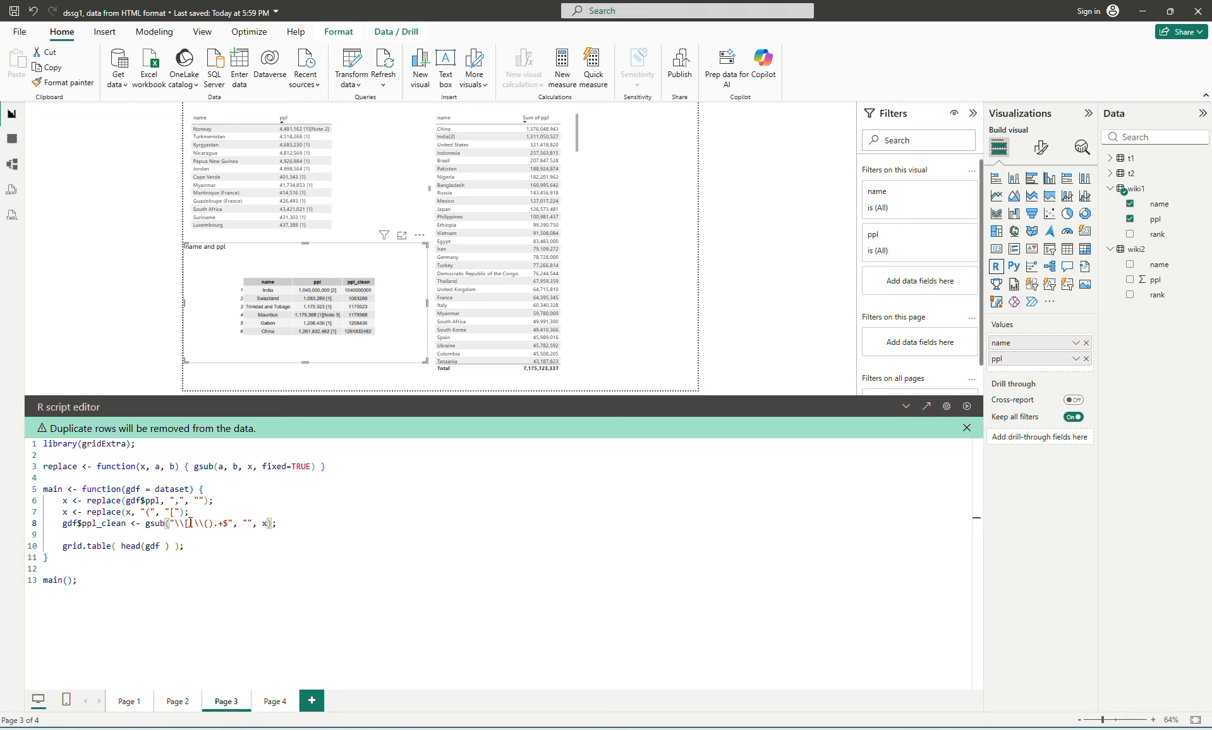
# - Delete the line that replaces "(" with "[" in main, then run the script and collapse the editor
pyautogui.press('Up')
pyautogui.press('Up')
pyautogui.press('Right')
pyautogui.press('Right')
pyautogui.hotkey('shift', 'Down')
pyautogui.press('BackSpace')
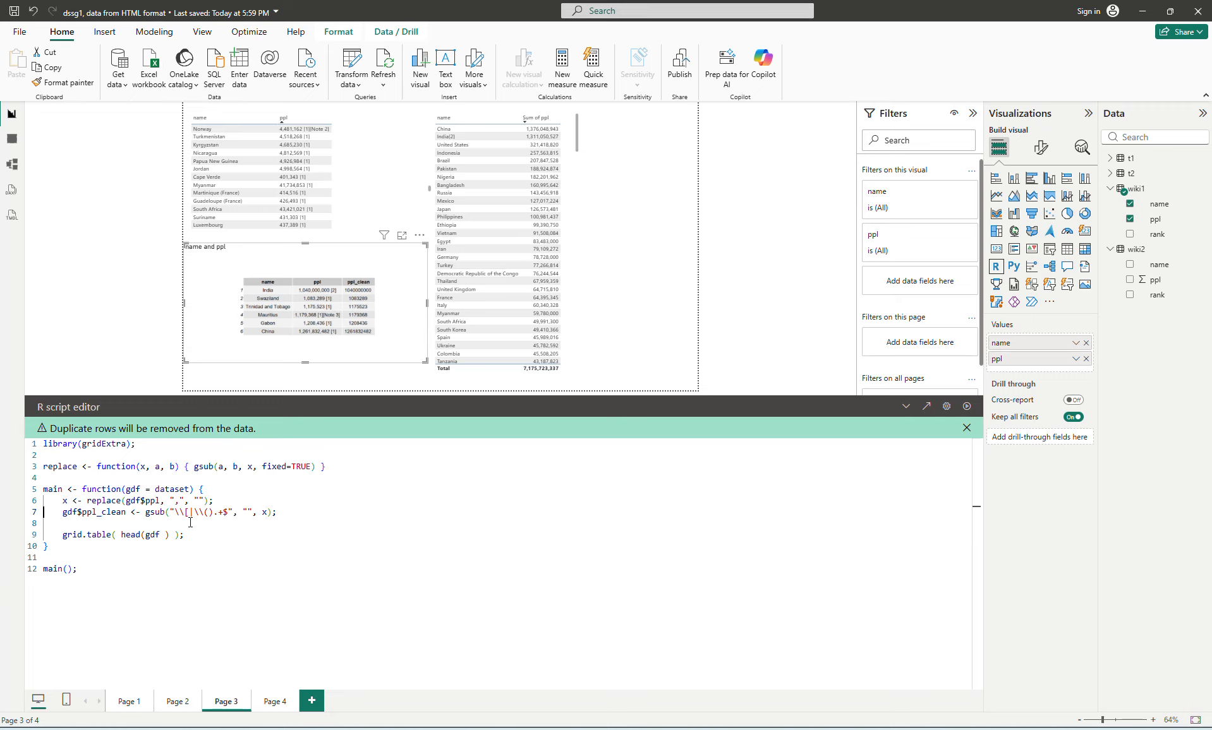
pyautogui.press('Left')
pyautogui.click(968, 410)
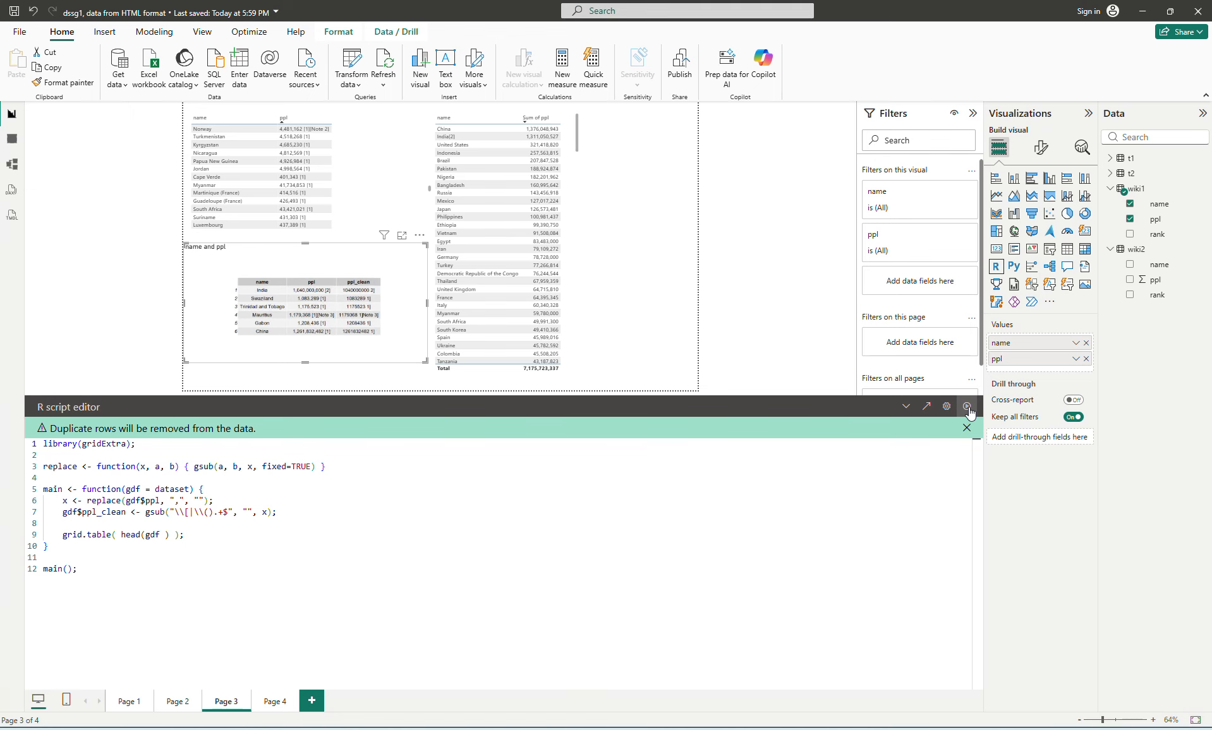
pyautogui.click(905, 406)
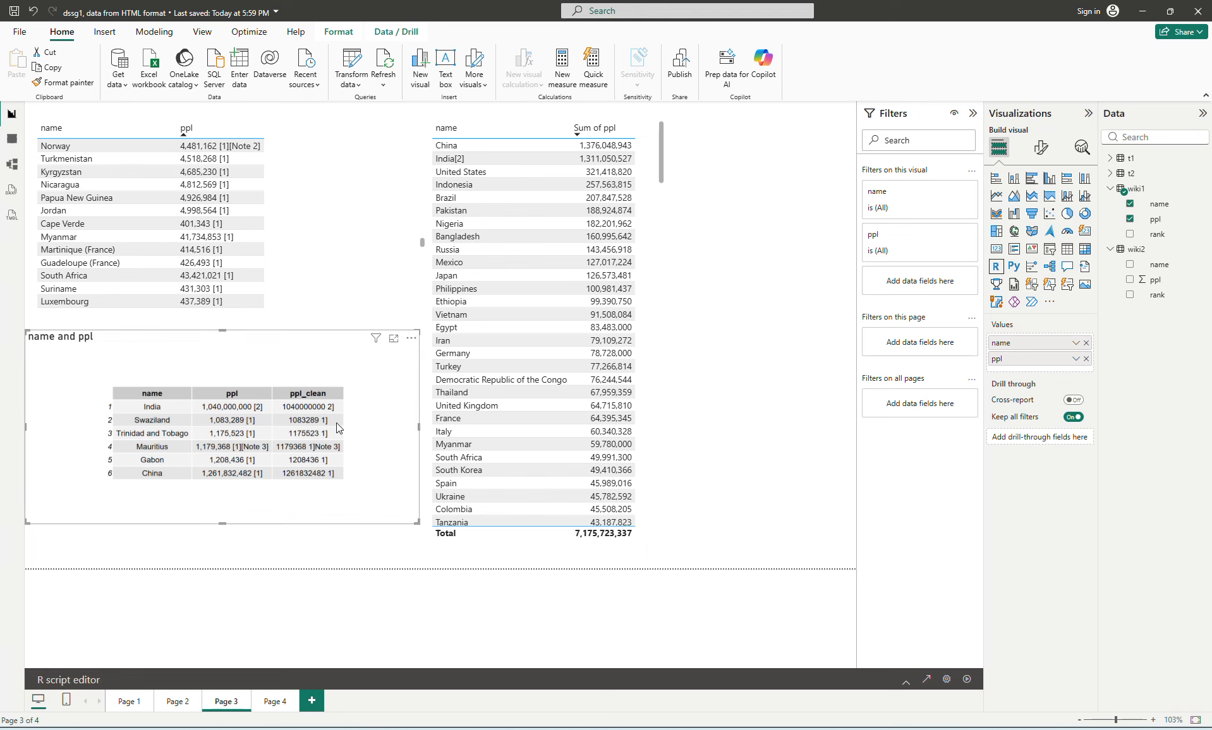
# - Reopen the script editor and remove the parenthesis alternative, restoring the ppl_clean pattern to "\\[.+$"
pyautogui.click(906, 682)
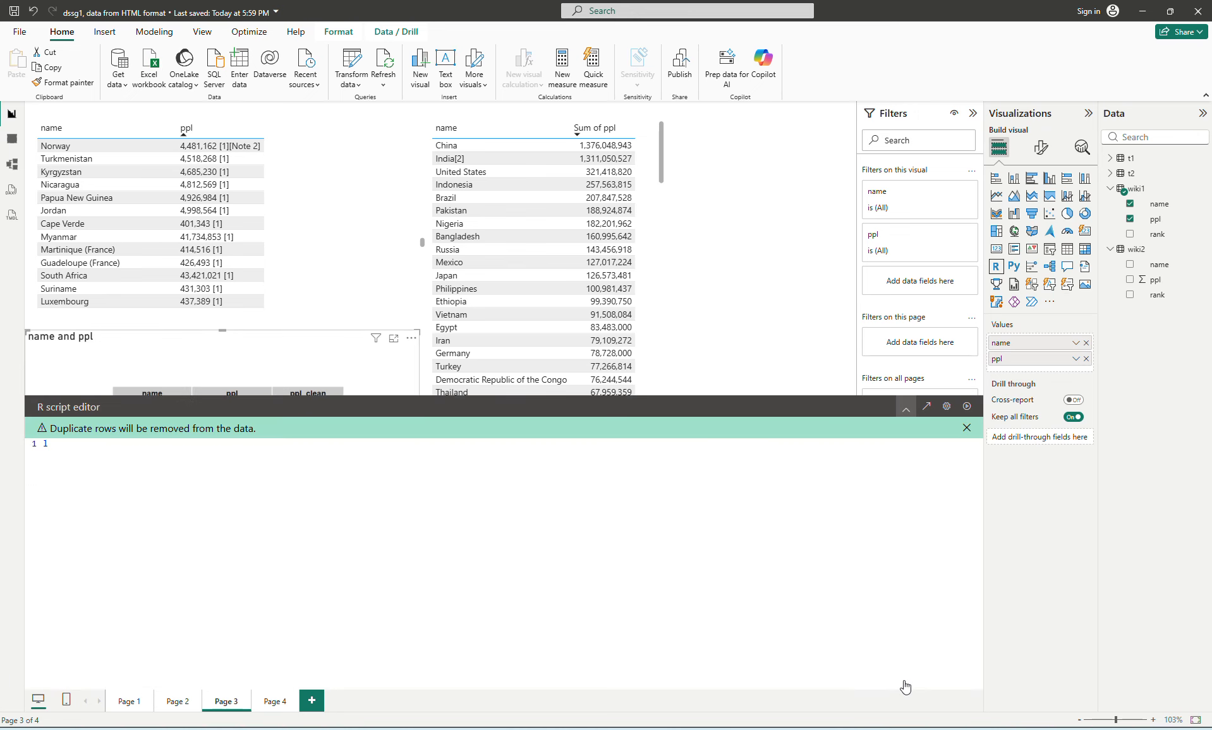
pyautogui.click(209, 513)
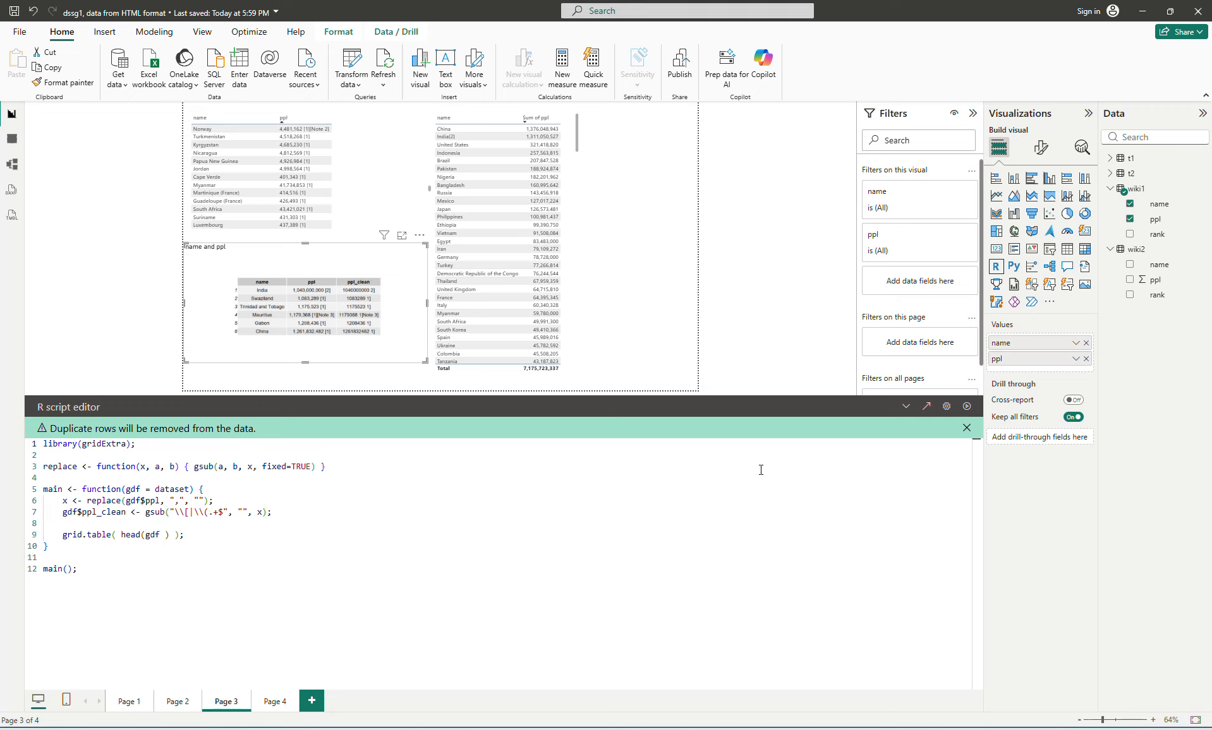
pyautogui.click(209, 513)
pyautogui.press('BackSpace')
pyautogui.press('BackSpace')
pyautogui.press('BackSpace')
pyautogui.press('BackSpace')
# - Duplicate the line x <- replace(gdf$ppl, ",", ""); directly below itself in main
pyautogui.press('Home')
pyautogui.hotkey('shift', 'Up')
pyautogui.hotkey('ctrl', 'c')
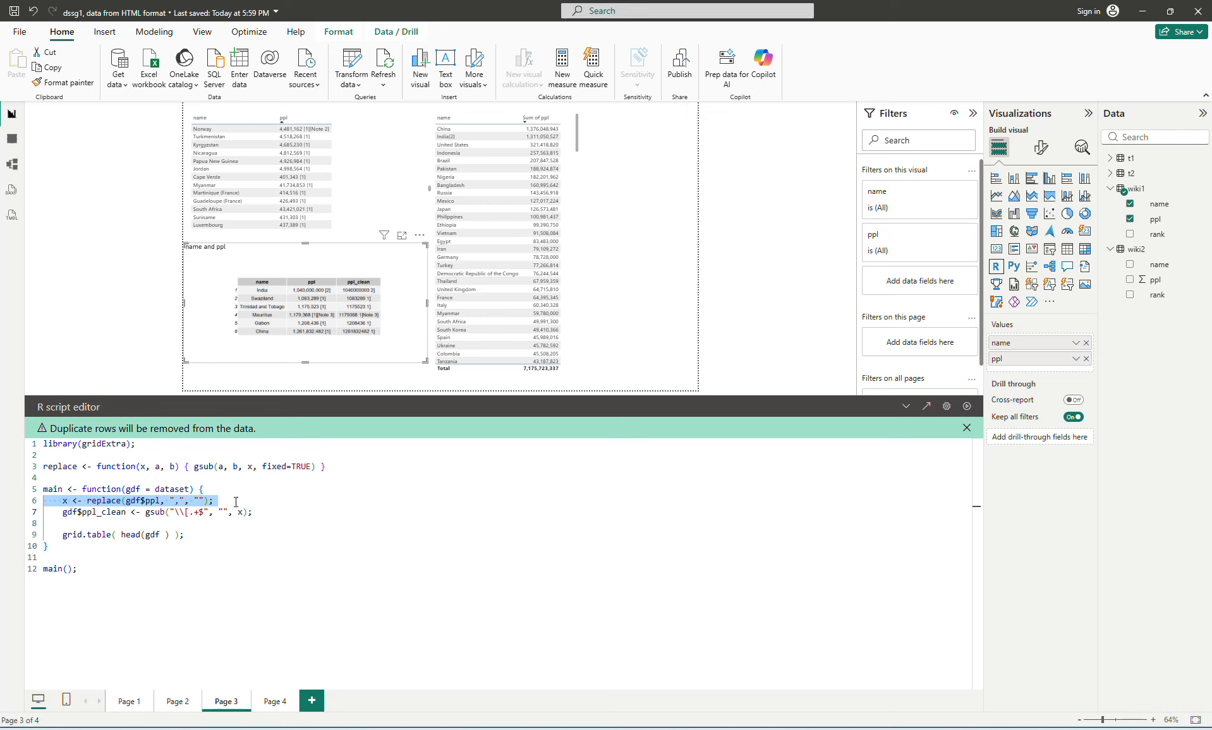
pyautogui.hotkey('shift', 'Down')
pyautogui.hotkey('ctrl', 'v')
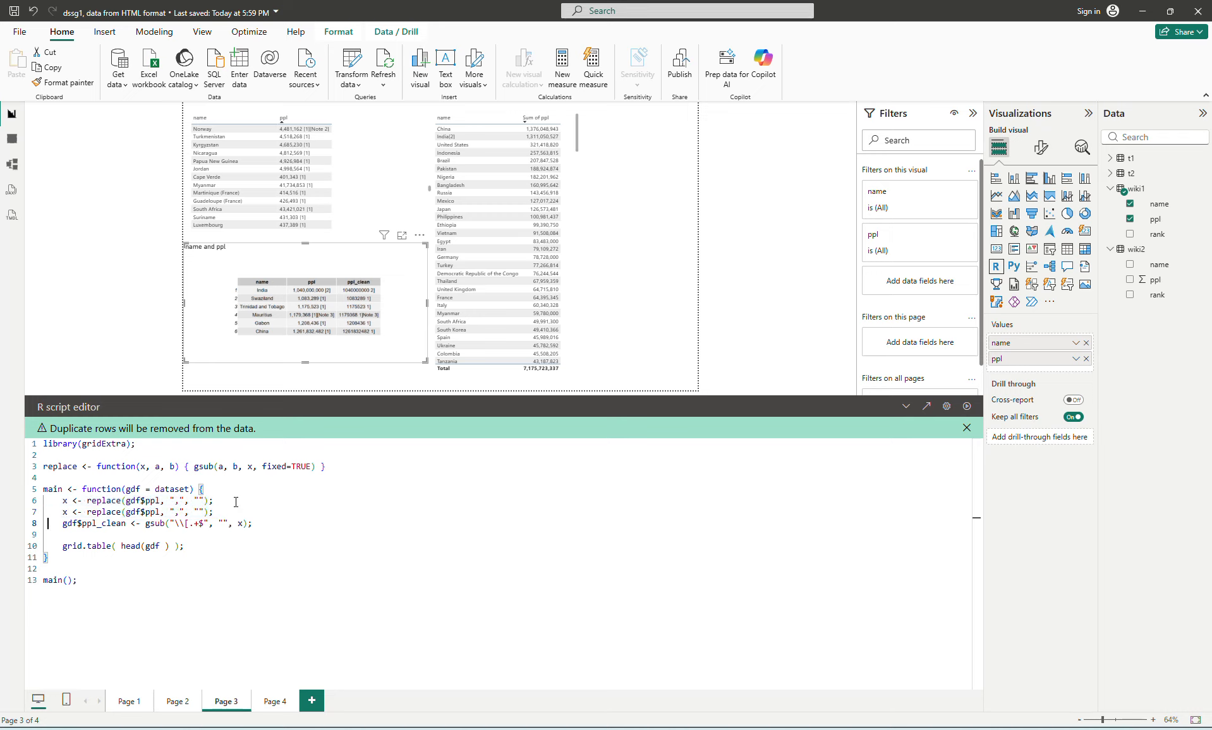
# - Change the first argument of the duplicated replace call from gdf$ppl to x
pyautogui.click(163, 512)
pyautogui.hotkey('ctrl', 'shift', 'Left')
pyautogui.press('BackSpace')
pyautogui.press('BackSpace')
pyautogui.press('BackSpace')
pyautogui.press('BackSpace')
pyautogui.press('BackSpace')
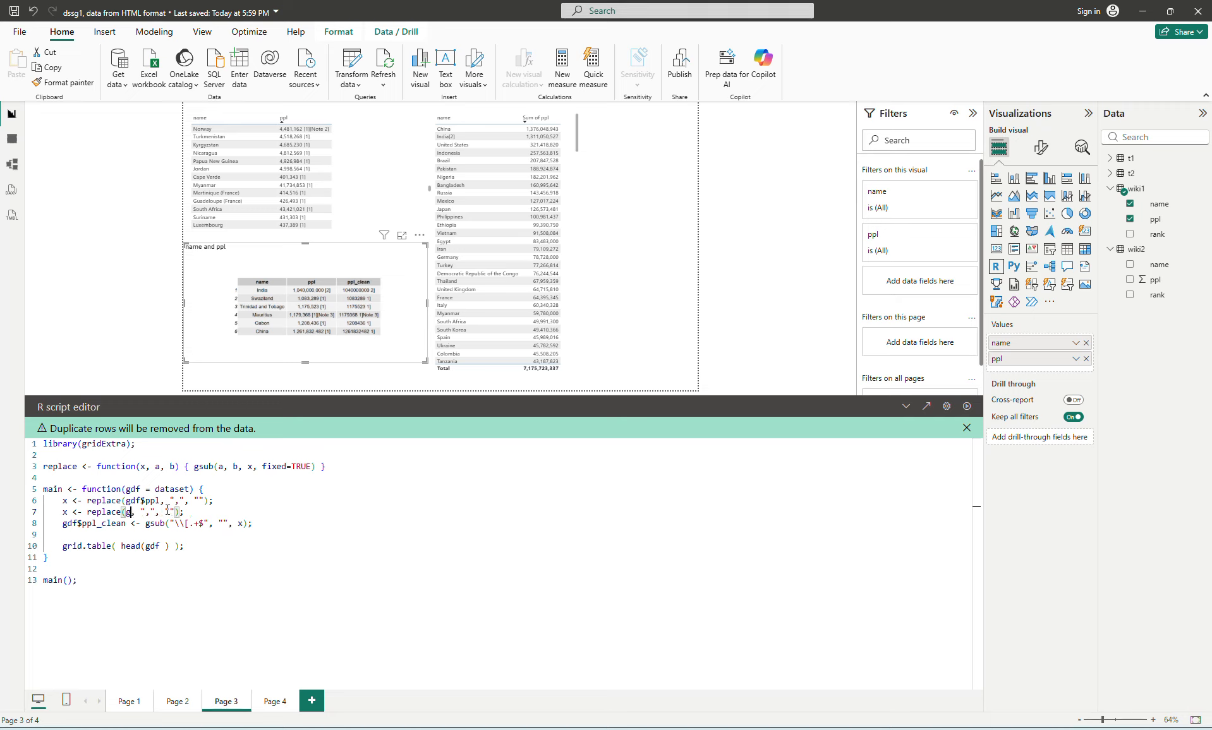
pyautogui.write('x')
# - Make the duplicated line replace "(" with an empty string, then run the script and collapse the editor
pyautogui.press('Right')
pyautogui.press('Right')
pyautogui.press('Right')
pyautogui.hotkey('shift', 'Right')
pyautogui.write('(')
pyautogui.press('Delete')
pyautogui.press('Delete')
pyautogui.click(968, 407)
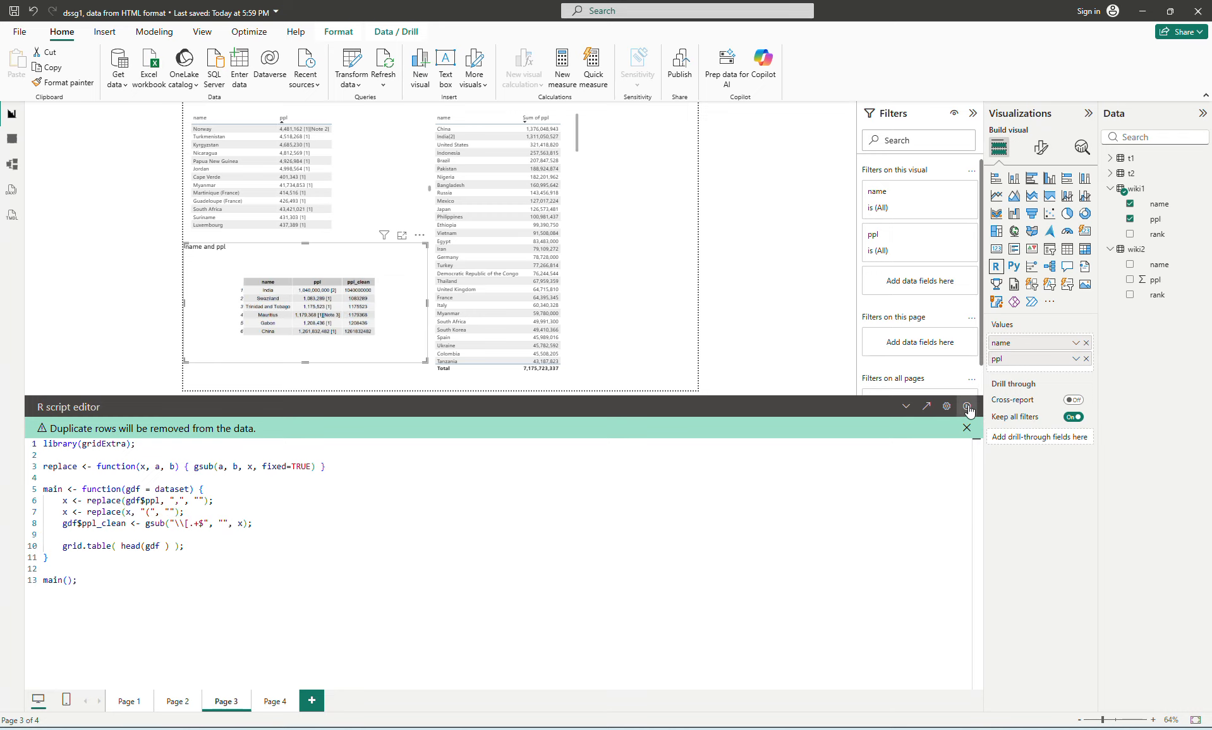
pyautogui.click(906, 406)
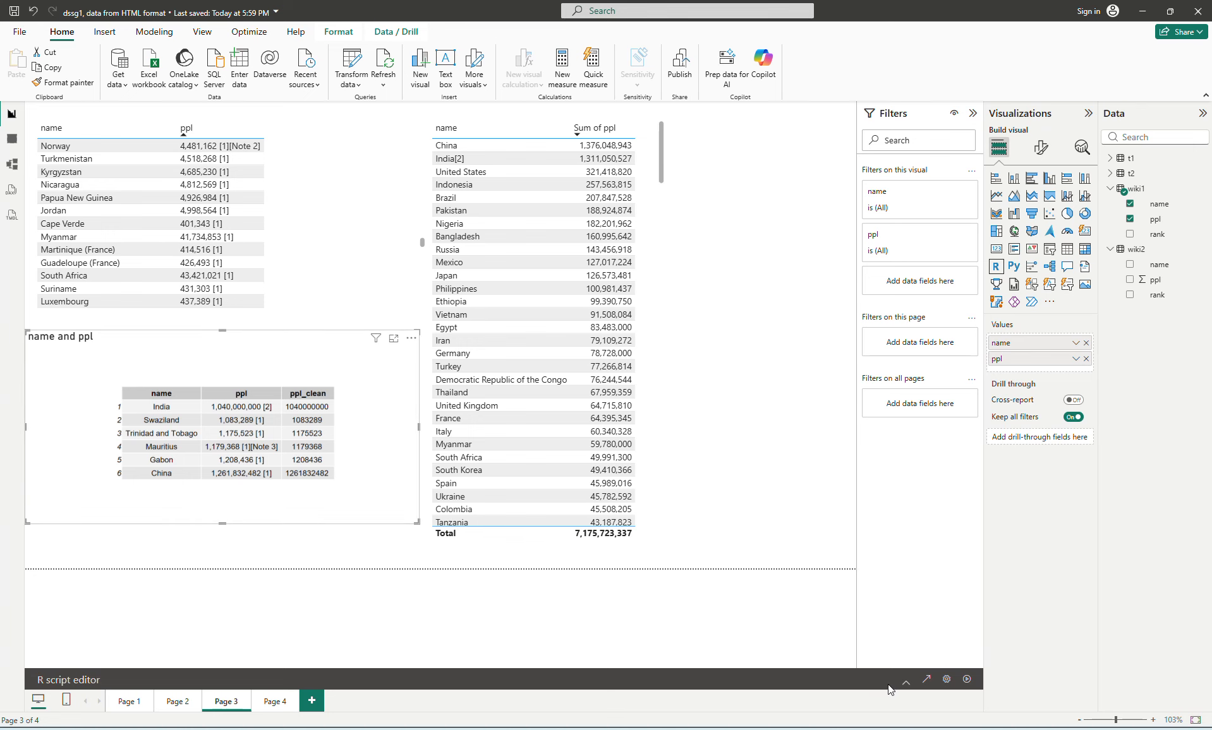
# - Reopen the script editor and add the line write.csv(gdf, file=fp); above grid.table in main
pyautogui.click(905, 682)
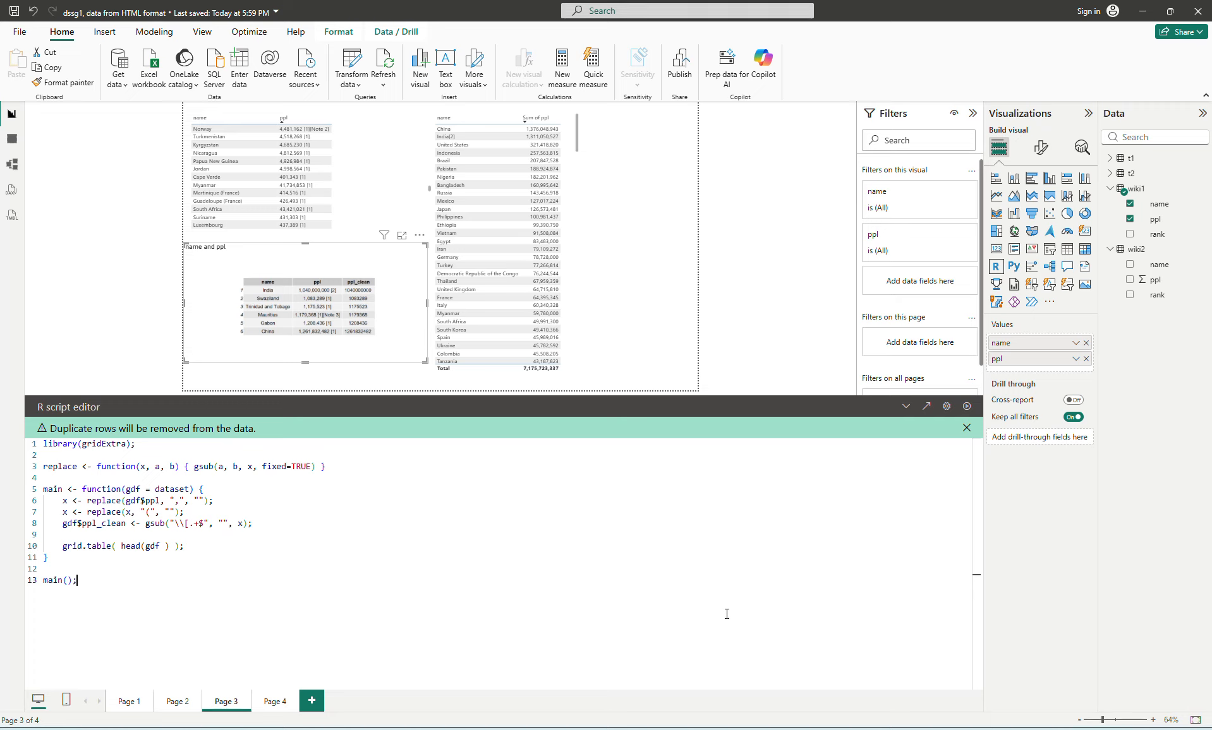
pyautogui.press('Up')
pyautogui.press('Up')
pyautogui.press('Up')
pyautogui.press('Up')
pyautogui.press('Up')
pyautogui.press('Down')
pyautogui.press('Up')
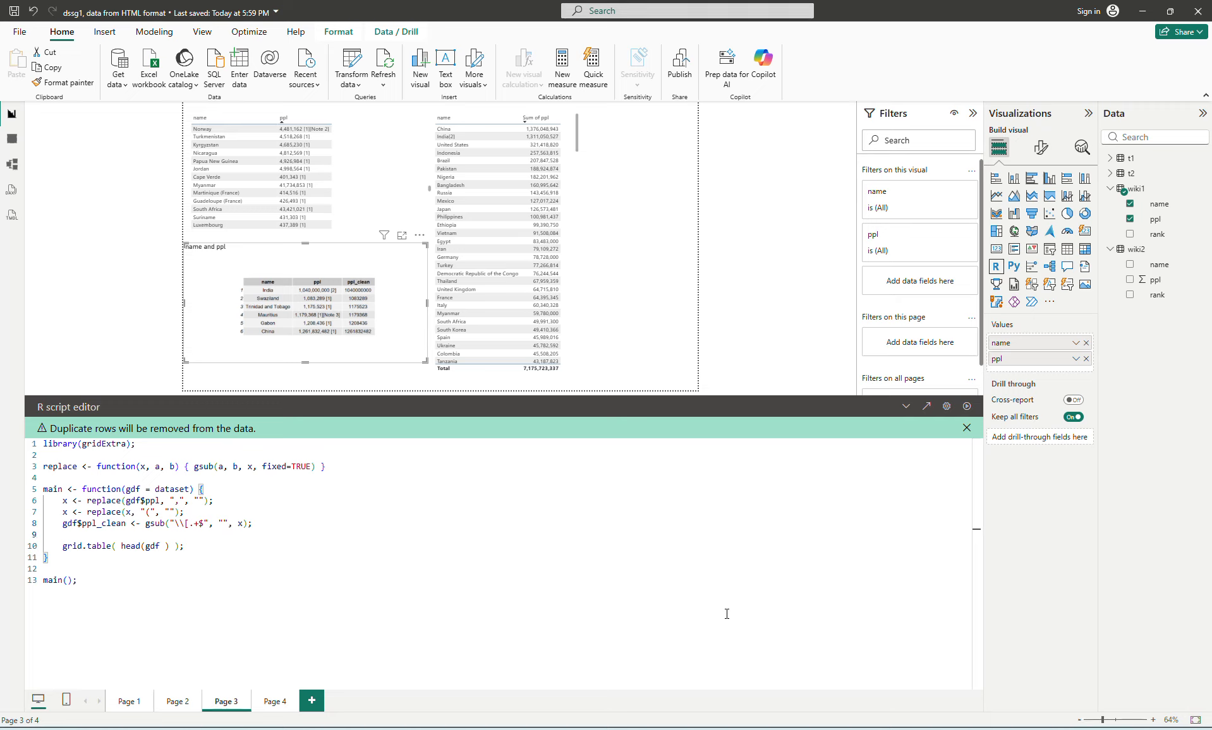
pyautogui.press('Delete')
pyautogui.press('Return')
pyautogui.press('Return')
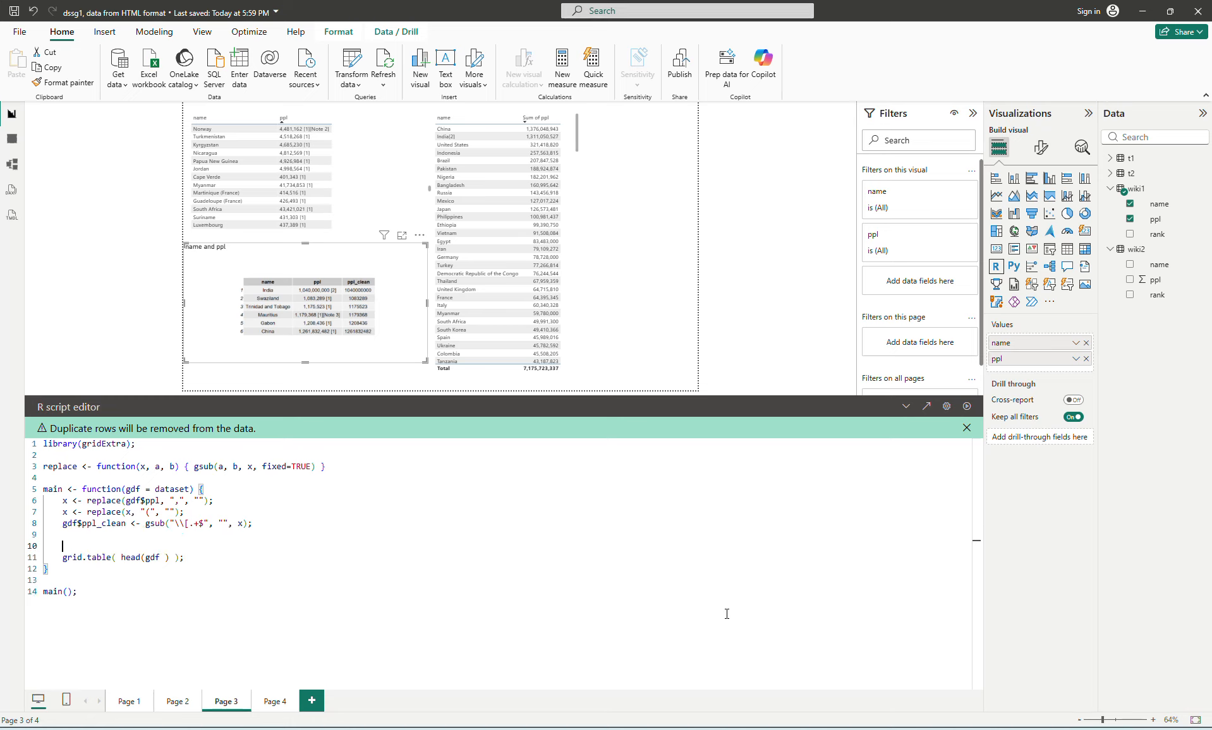
pyautogui.press('Left')
pyautogui.press('Left')
pyautogui.write('write.csv(gdf, file=')
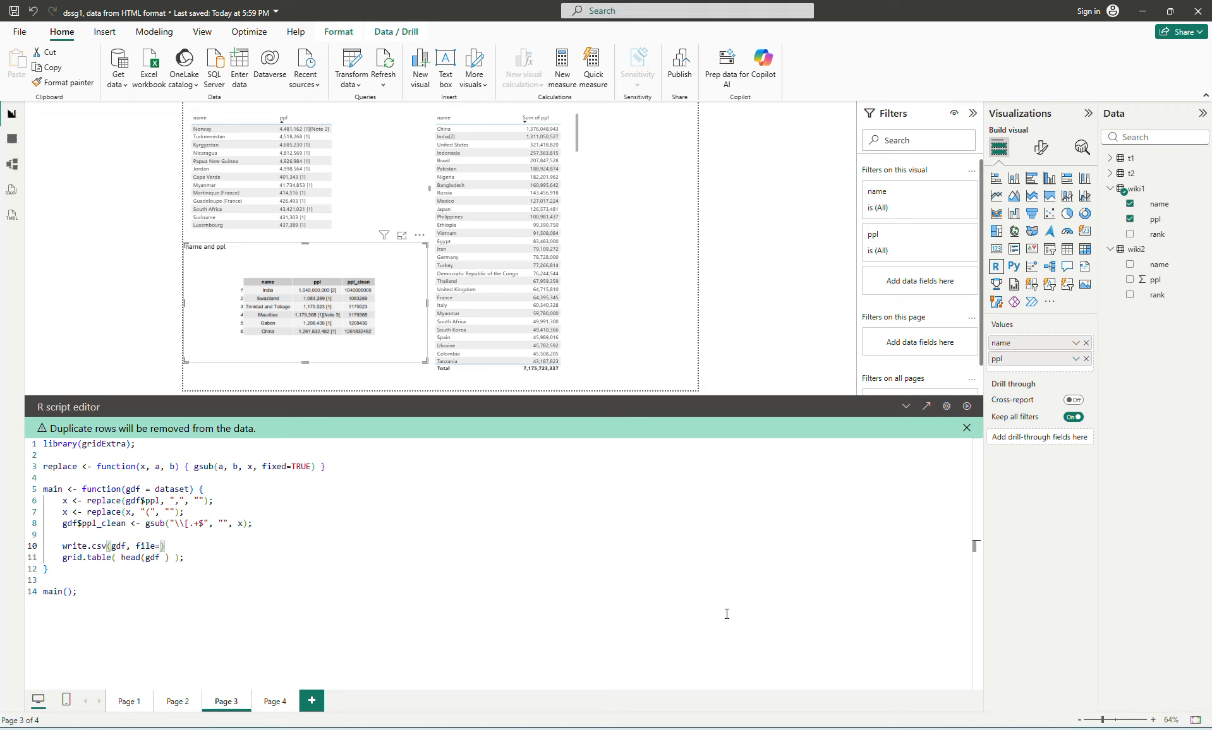
pyautogui.write('fp);')
# - Define fp above the write.csv line as file.path( Sys.getenv("USERPROFILE"), "Desktop/table1.csv");
pyautogui.press('Up')
pyautogui.press('Return')
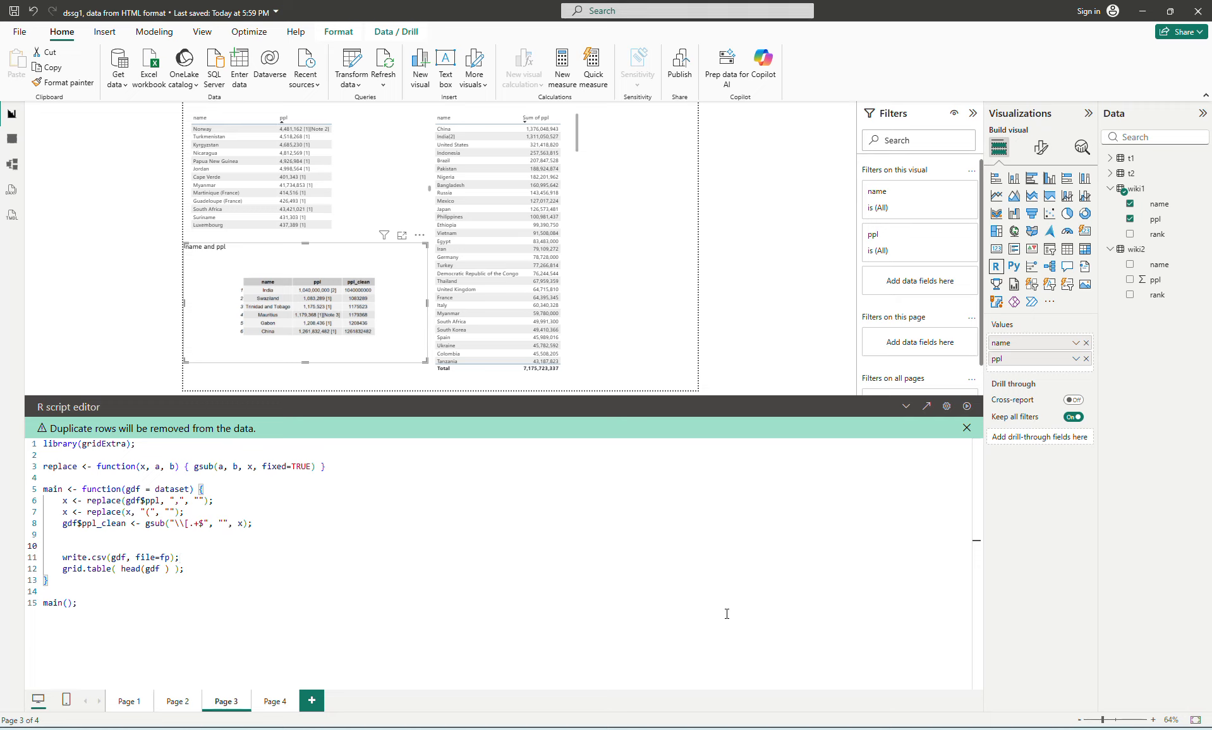
pyautogui.write('fp <- file.path( Syst.')
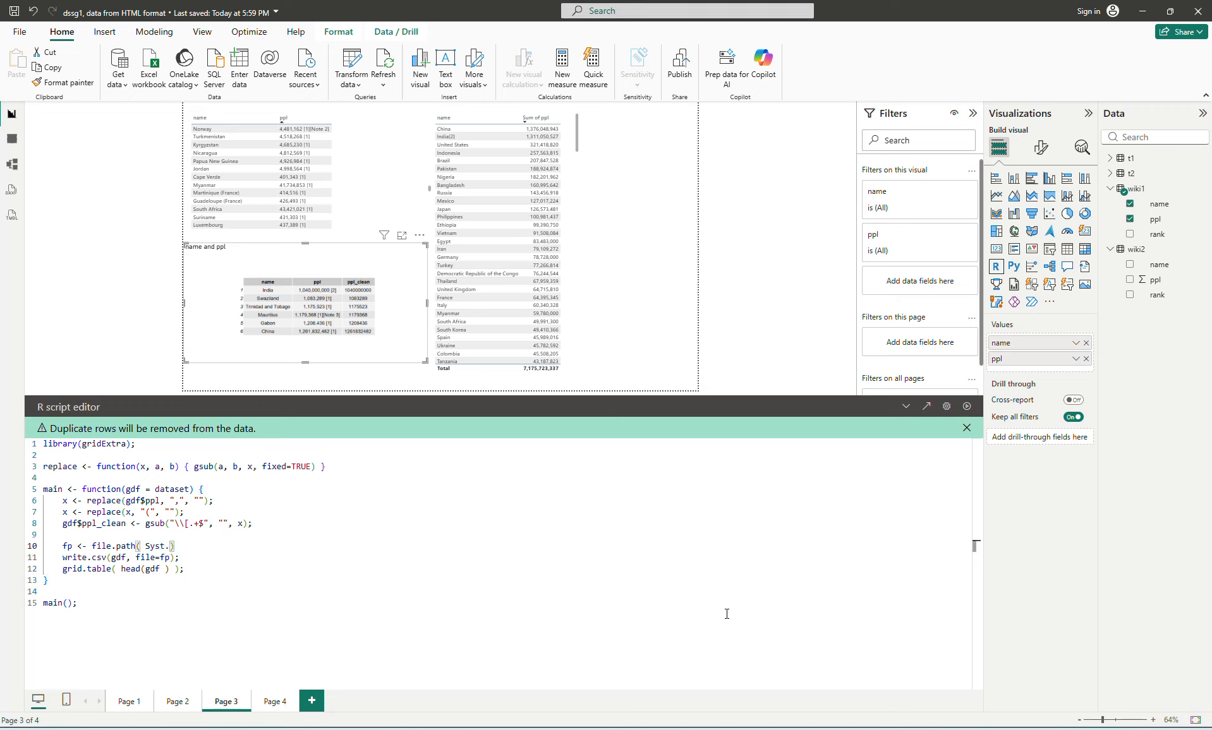
pyautogui.press('BackSpace')
pyautogui.press('BackSpace')
pyautogui.write('.ge')
pyautogui.write('tenv*')
pyautogui.write('("U')
pyautogui.write('SER')
pyautogui.write('PR')
pyautogui.write('OFI')
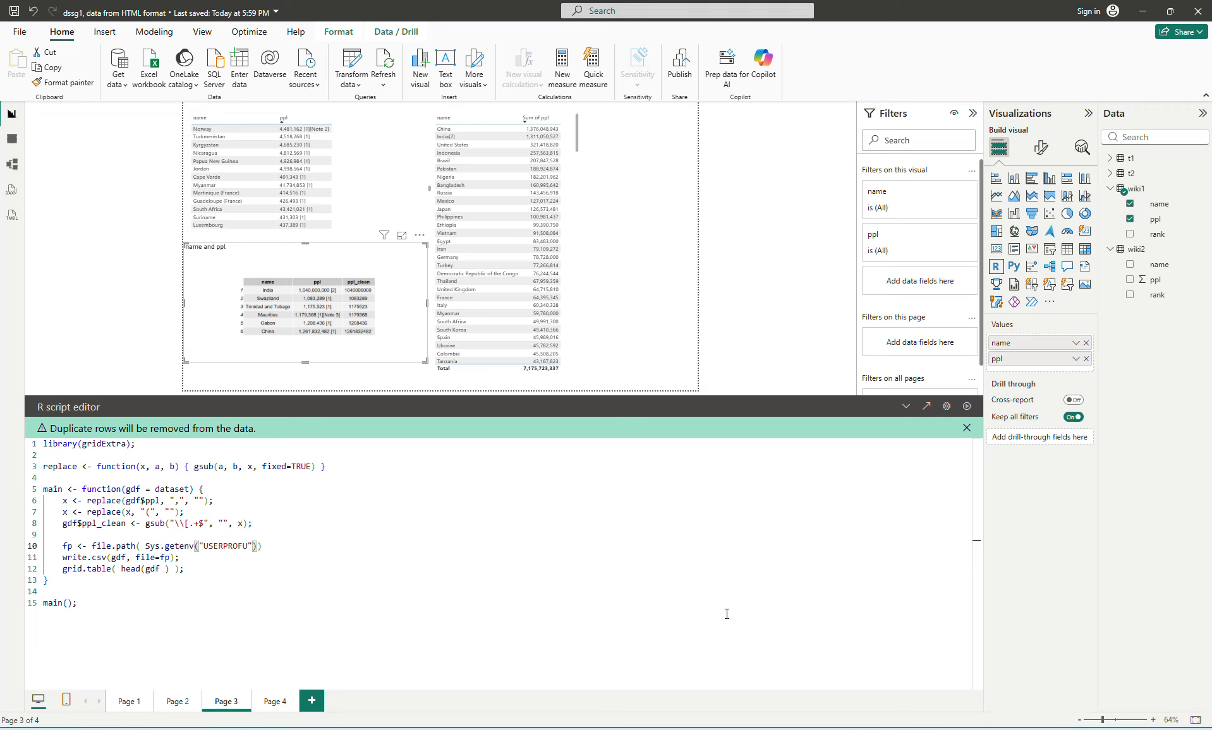
pyautogui.write('LE"), "Desktip')
pyautogui.press('BackSpace')
pyautogui.write('p/tabl')
pyautogui.press('BackSpace')
pyautogui.write('e1.csv')
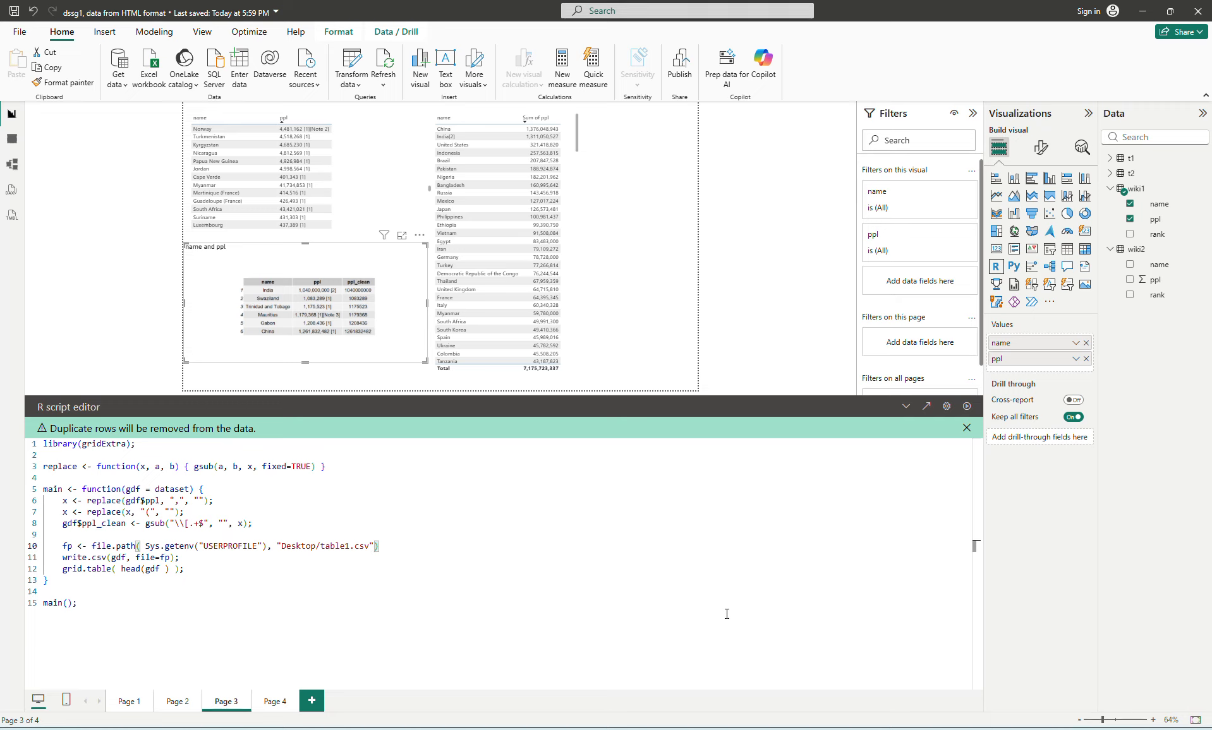
pyautogui.write(';')
# - Add the argument row.names = FALSE to the write.csv call and run the script
pyautogui.press('Down')
pyautogui.press('Down')
pyautogui.press('Down')
pyautogui.press('Up')
pyautogui.press('Up')
pyautogui.press('Left')
pyautogui.press('Left')
pyautogui.write(', row.names = FALSE')
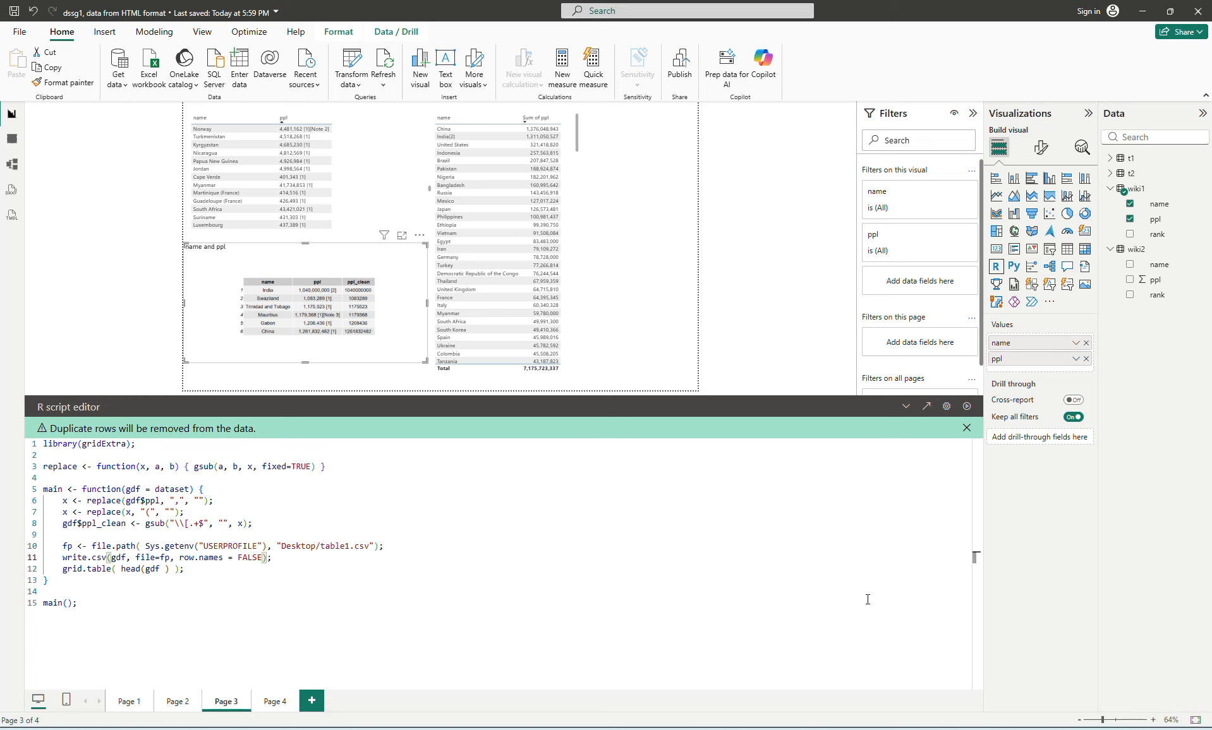
pyautogui.click(967, 408)
# - Import table1.csv from the Desktop as a CSV source for transformation and use its first row as headers
pyautogui.click(124, 88)
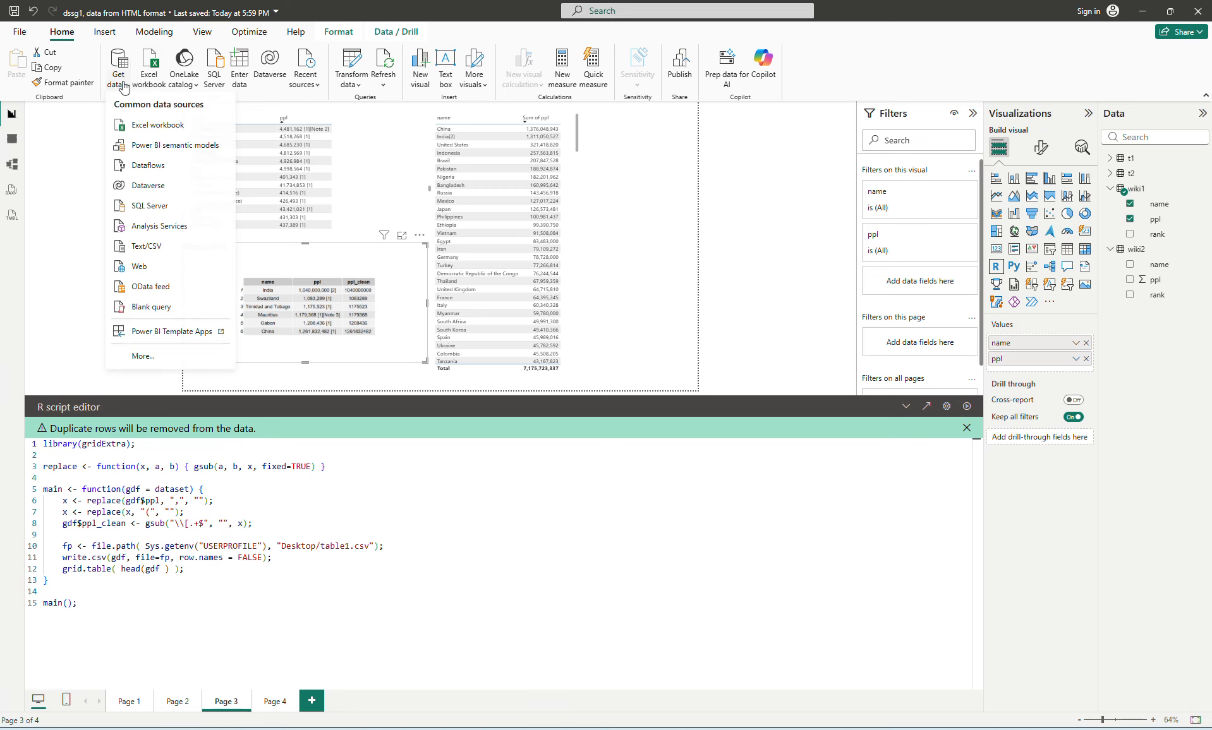
pyautogui.click(146, 245)
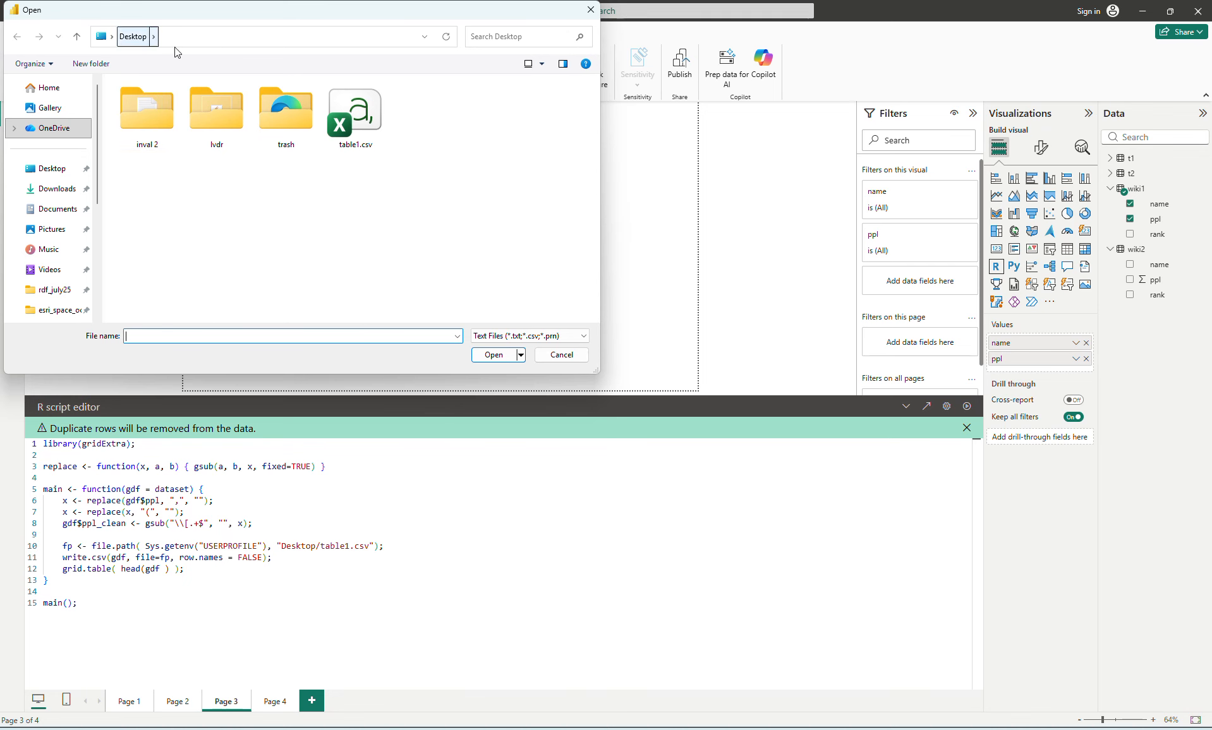
pyautogui.doubleClick(363, 117)
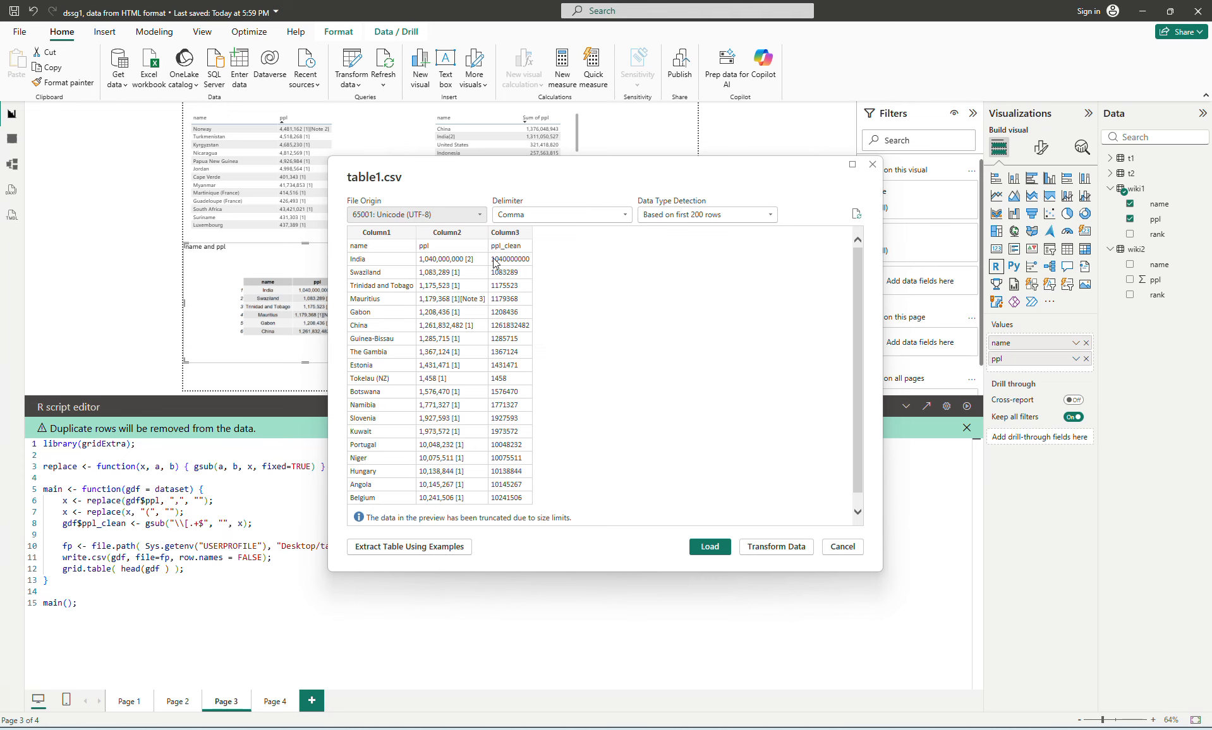
pyautogui.click(775, 547)
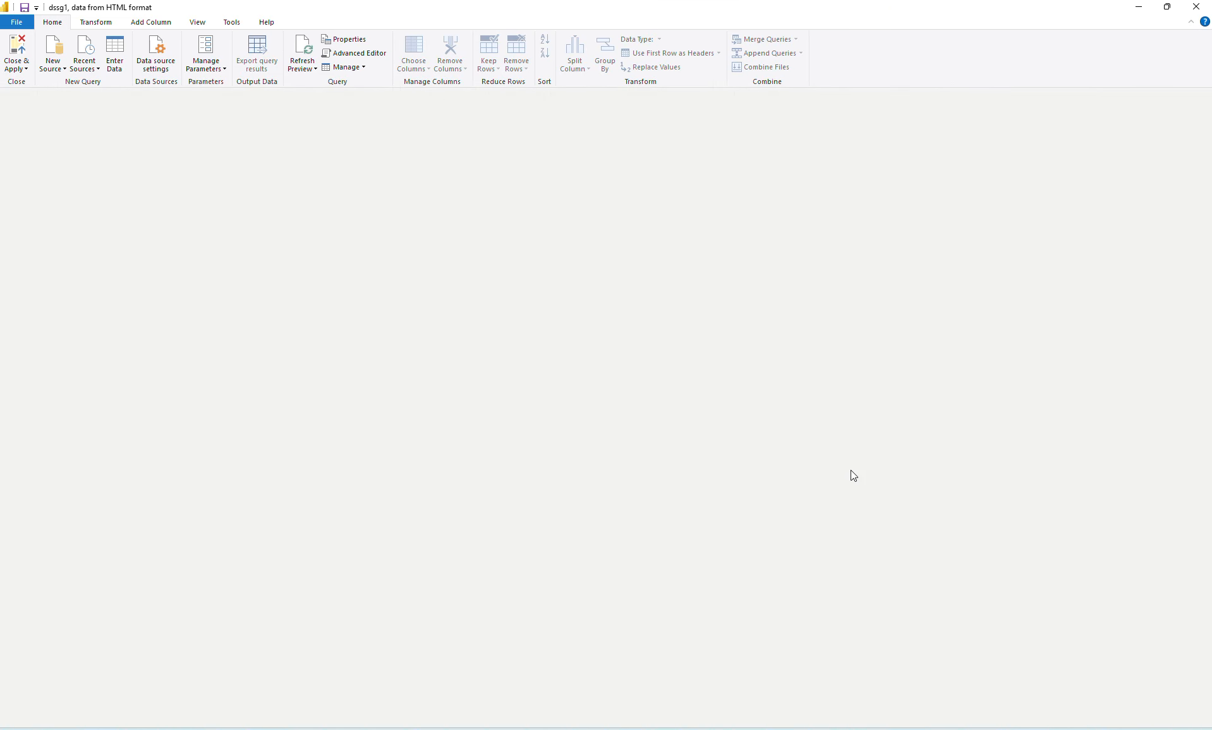
pyautogui.click(376, 138)
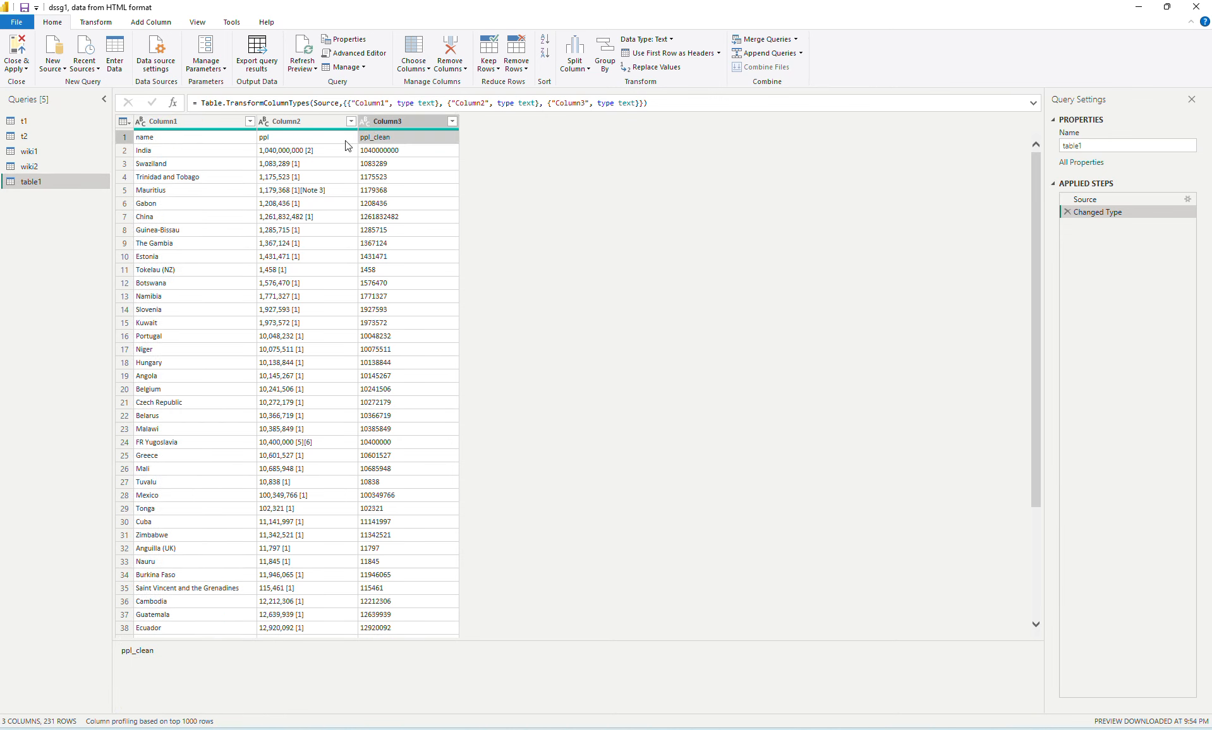
pyautogui.click(670, 56)
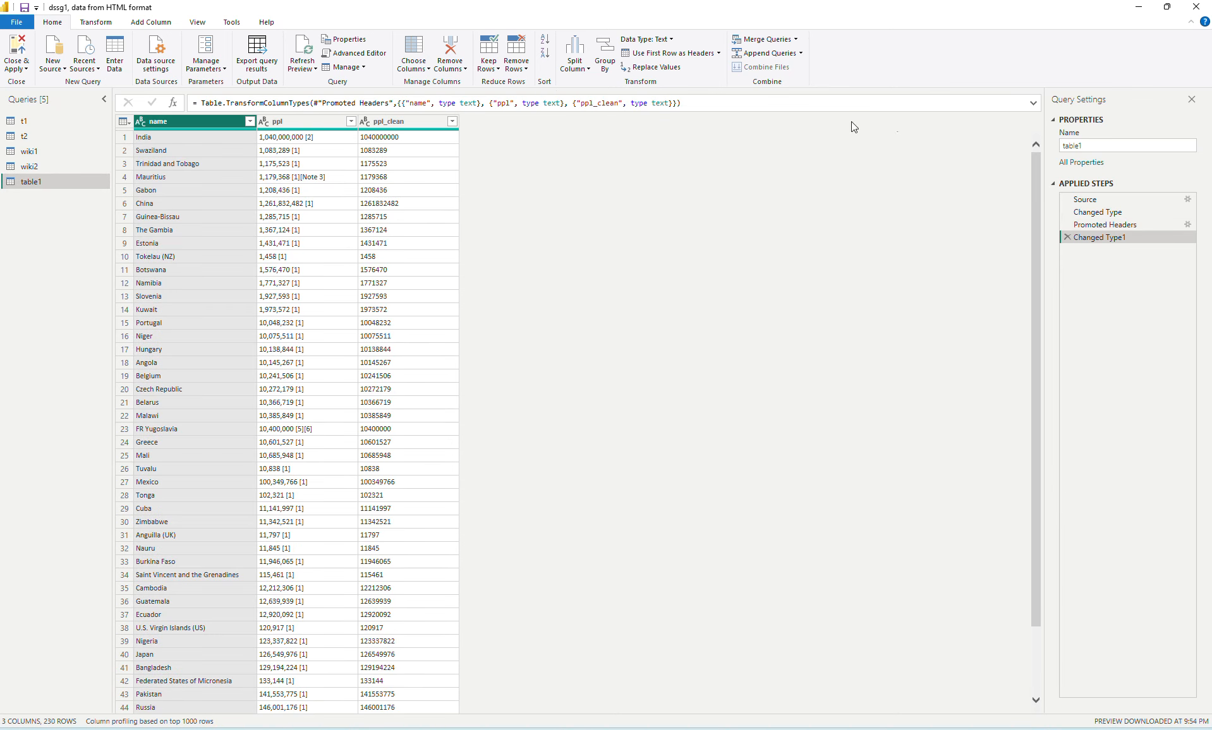
# - Inspect the cleaned population values, view the full ppl entry for Palestinian territories, and close the query editor without applying changes
pyautogui.moveTo(1032, 186); pyautogui.dragTo(1012, 541)
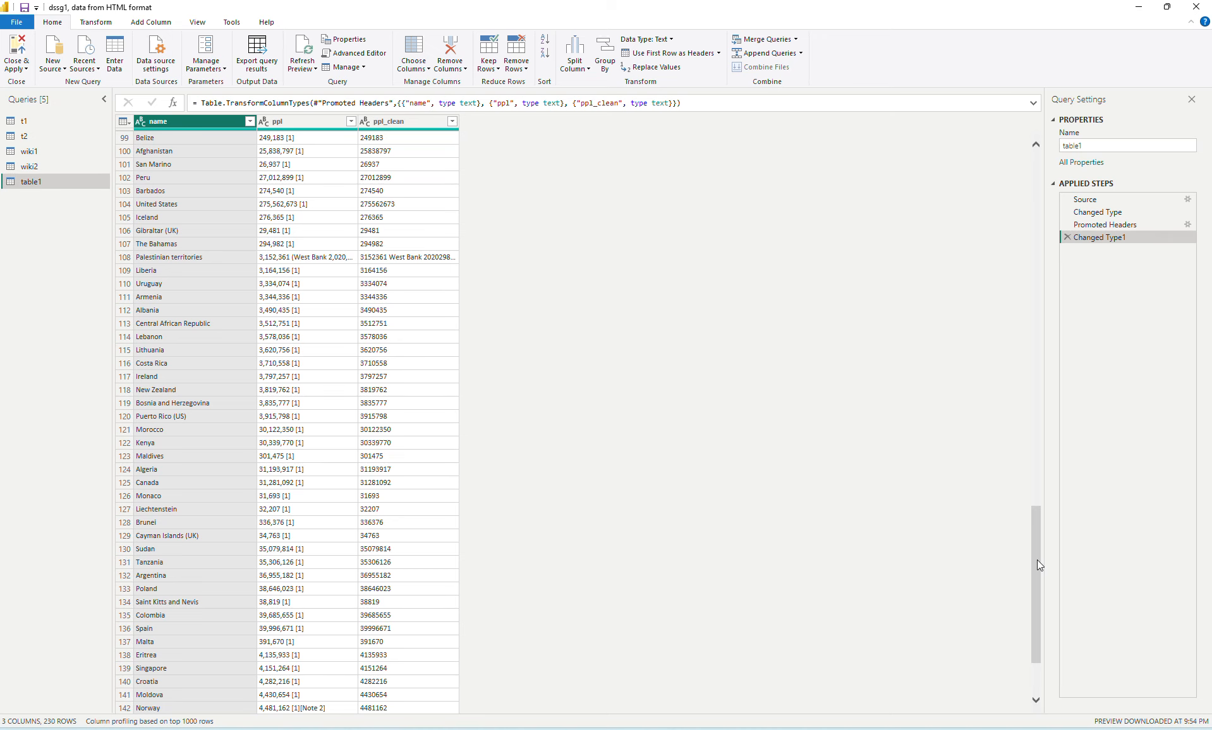
pyautogui.moveTo(1036, 560); pyautogui.dragTo(1029, 422)
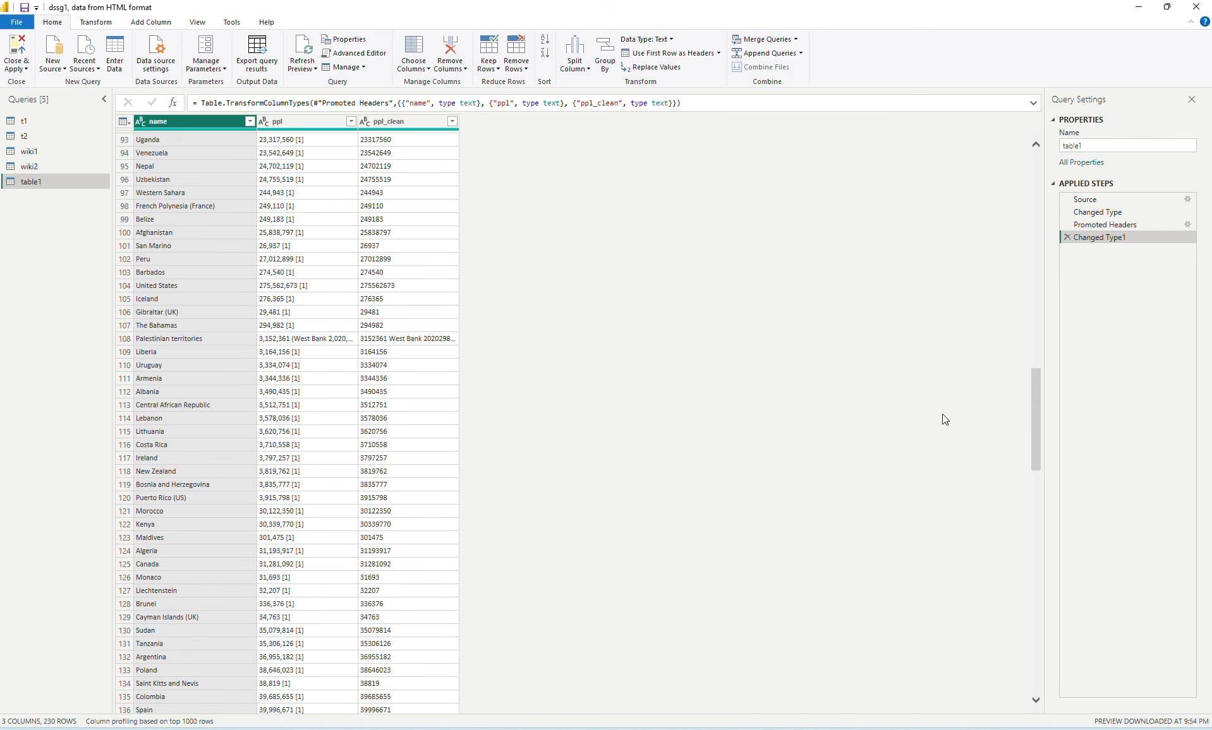
pyautogui.click(303, 339)
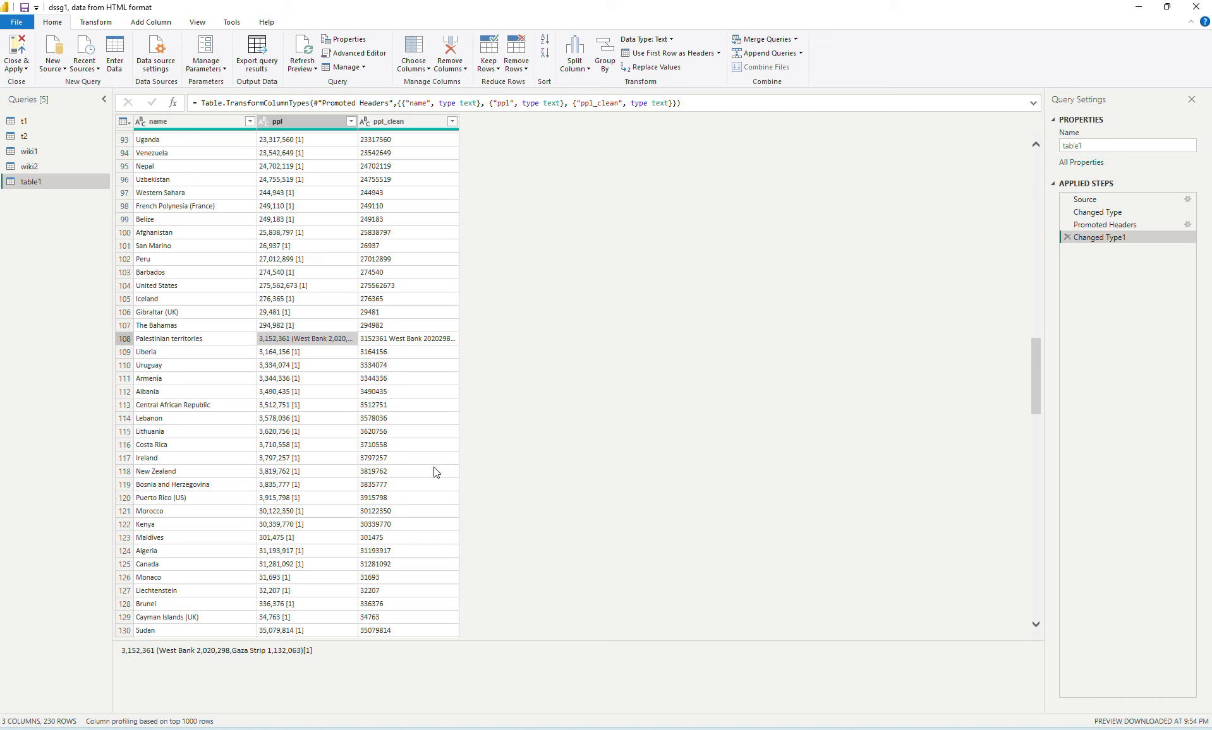
pyautogui.click(25, 69)
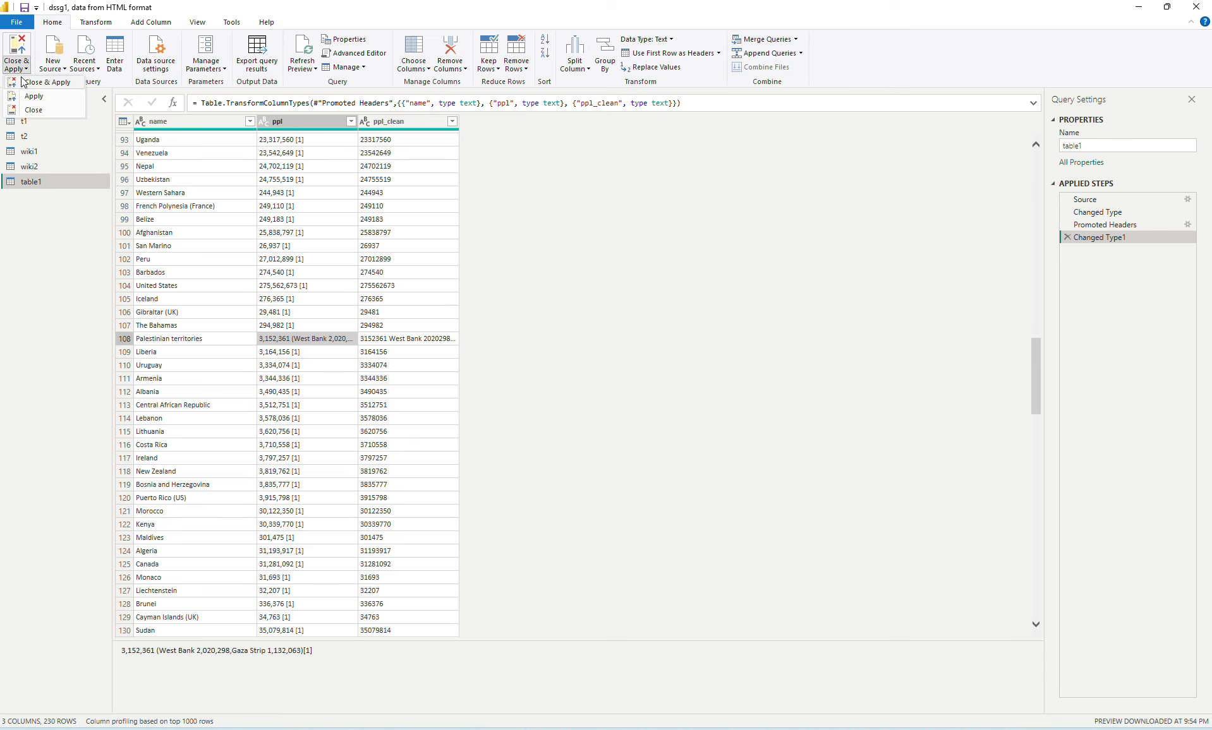
pyautogui.click(30, 110)
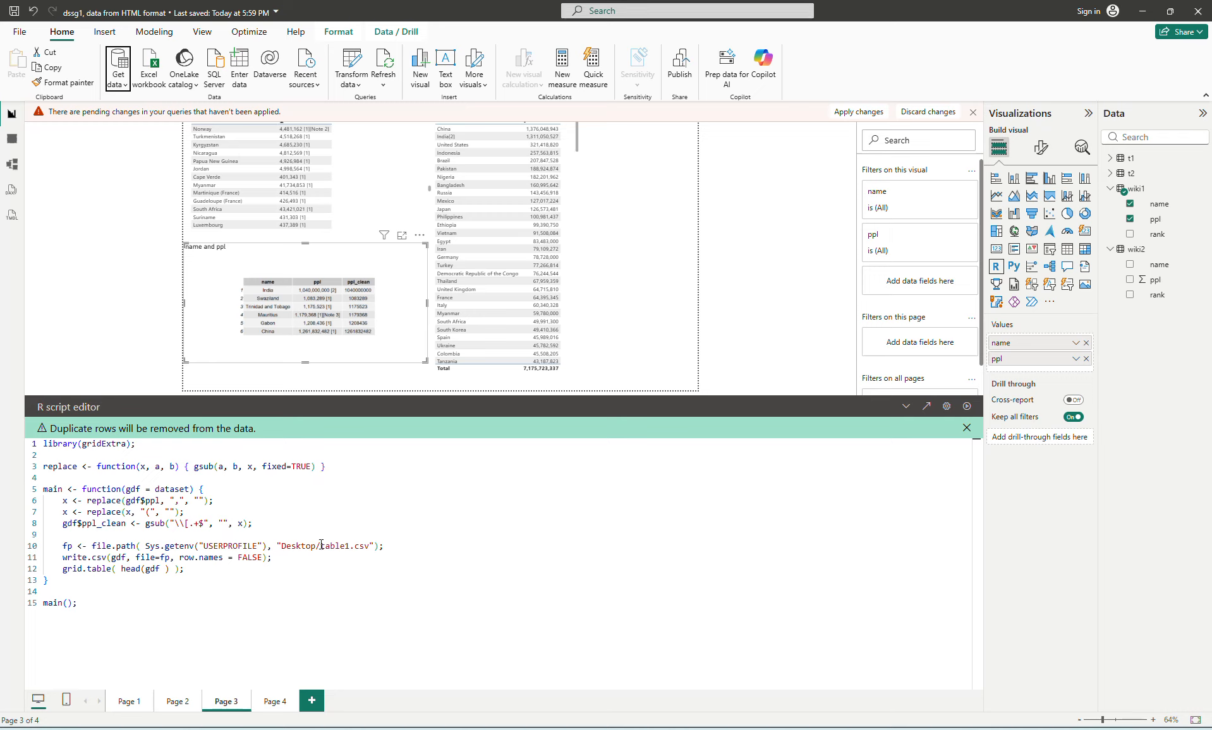
# - Delete the line x <- replace(x, "(", ""); from main in the R script
pyautogui.click(191, 524)
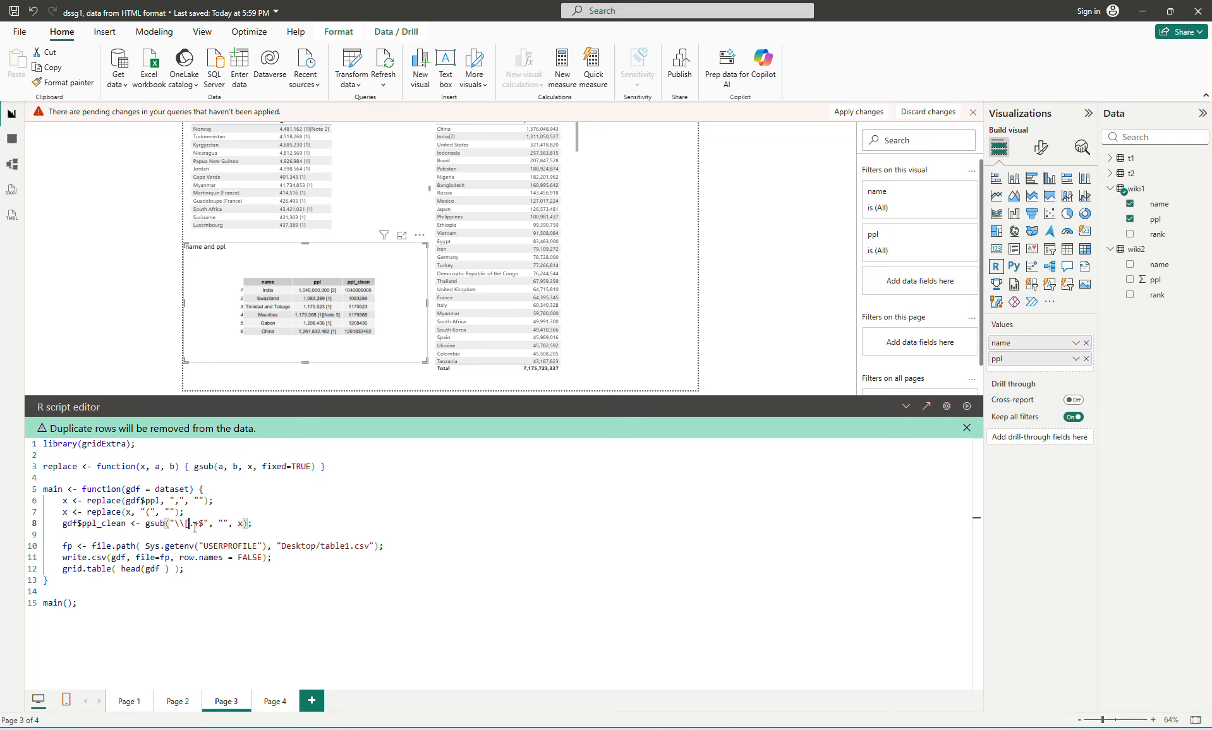
pyautogui.press('Left')
pyautogui.press('Up')
pyautogui.hotkey('shift', 'Home')
pyautogui.hotkey('shift', 'Home')
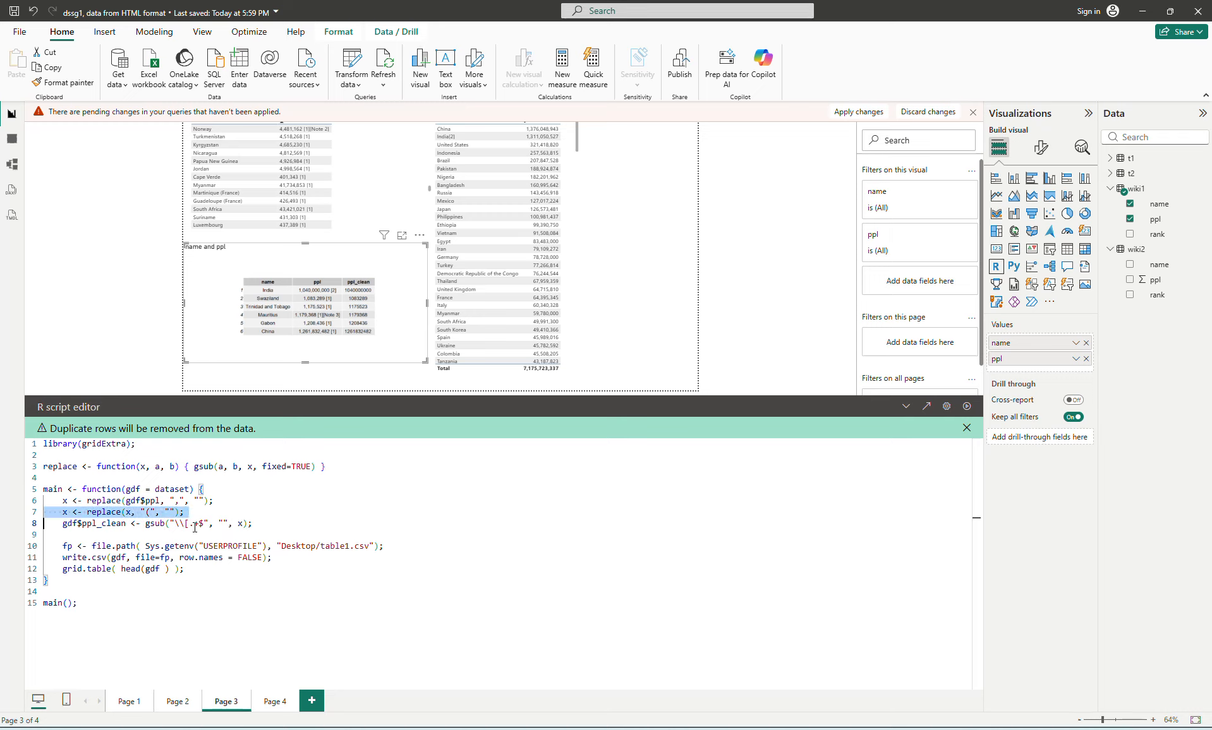
pyautogui.press('Delete')
pyautogui.press('Delete')
# - Change the gsub pattern for ppl_clean to " .+$", then run the script and collapse the editor
pyautogui.press('End')
pyautogui.press('Left')
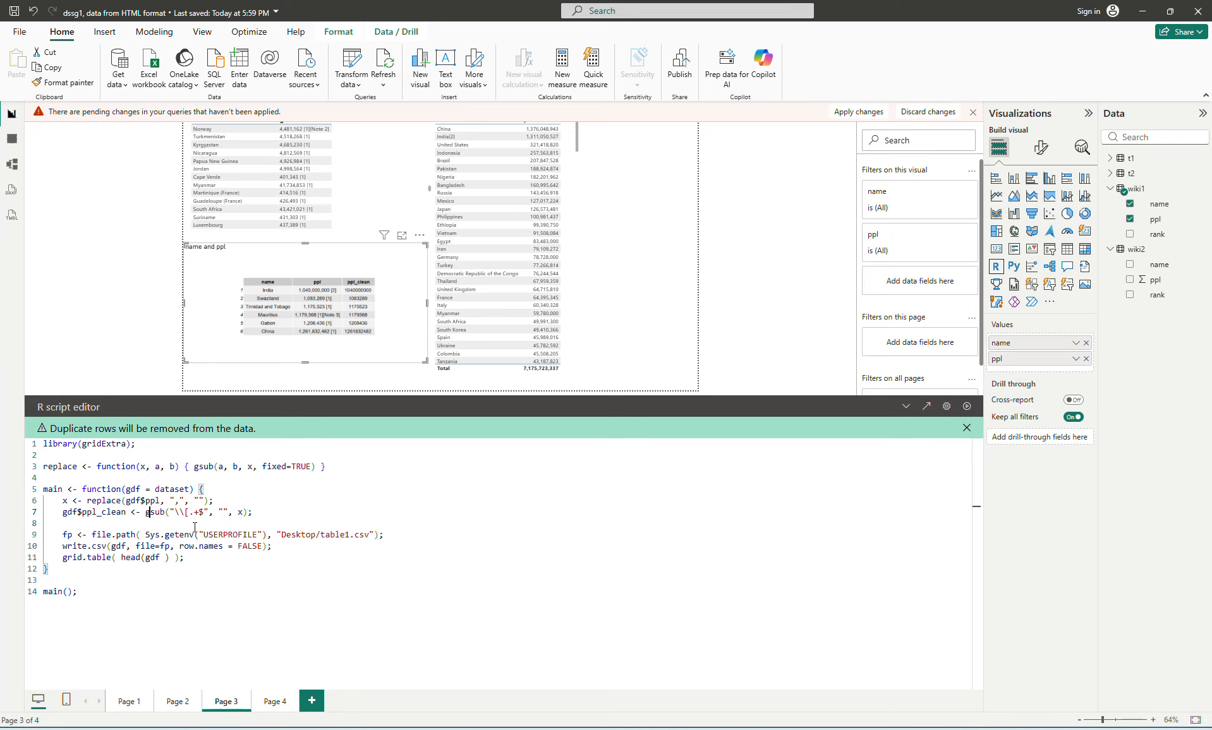
pyautogui.hotkey('ctrl', 'Left')
pyautogui.hotkey('ctrl', 'Left')
pyautogui.hotkey('ctrl', 'Left')
pyautogui.hotkey('ctrl', 'Left')
pyautogui.hotkey('ctrl', 'Left')
pyautogui.press('Delete')
pyautogui.press('Delete')
pyautogui.click(967, 410)
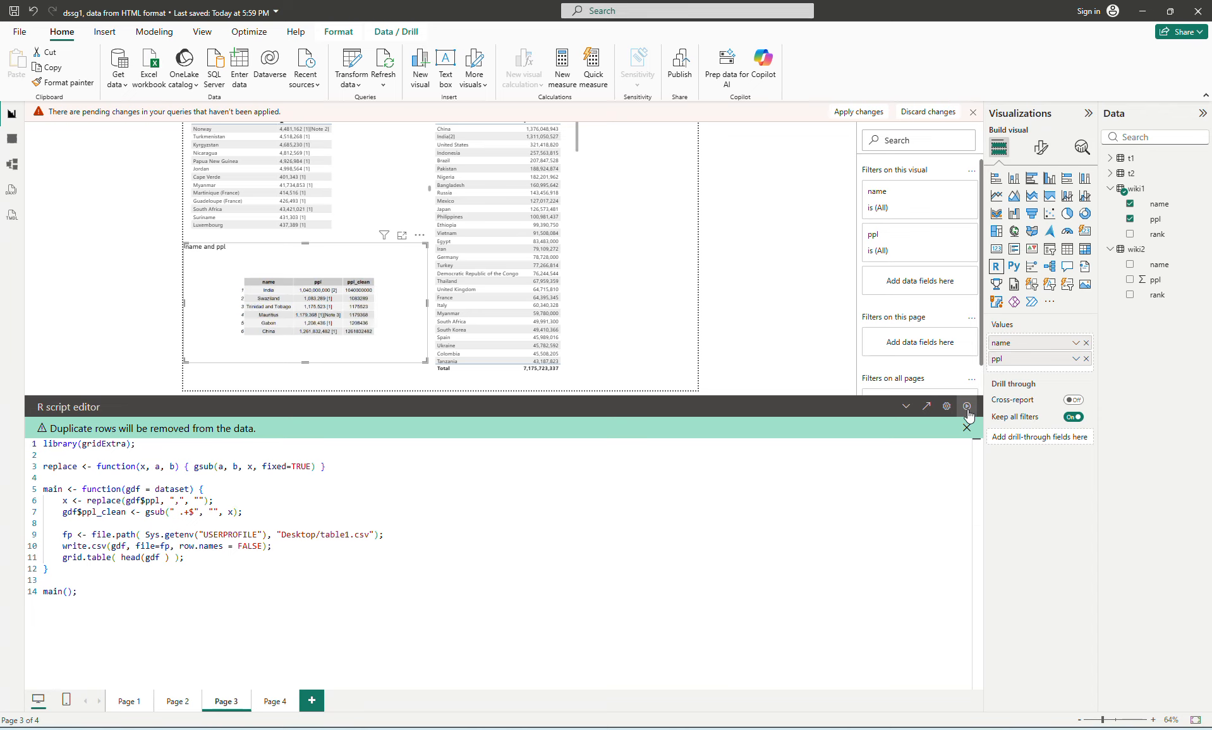
pyautogui.click(968, 414)
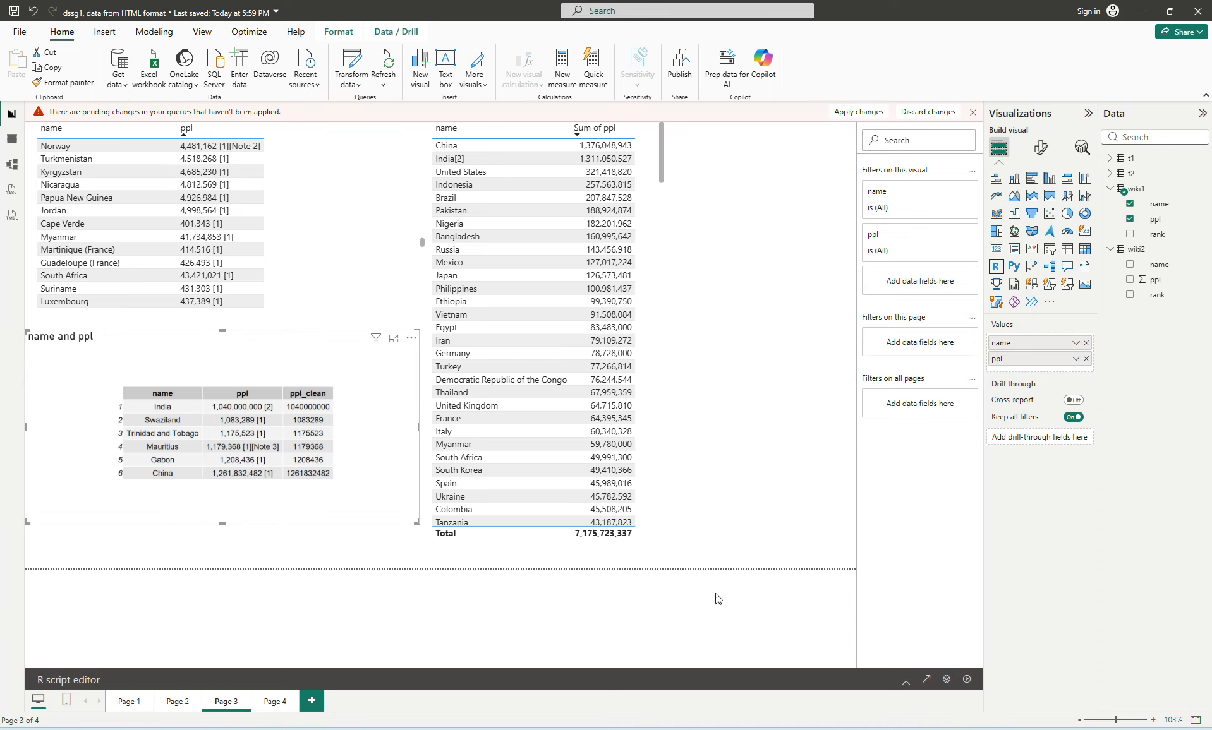
# - Import the rewritten table1.csv from the Desktop for transformation and check its ppl_clean column
pyautogui.click(116, 75)
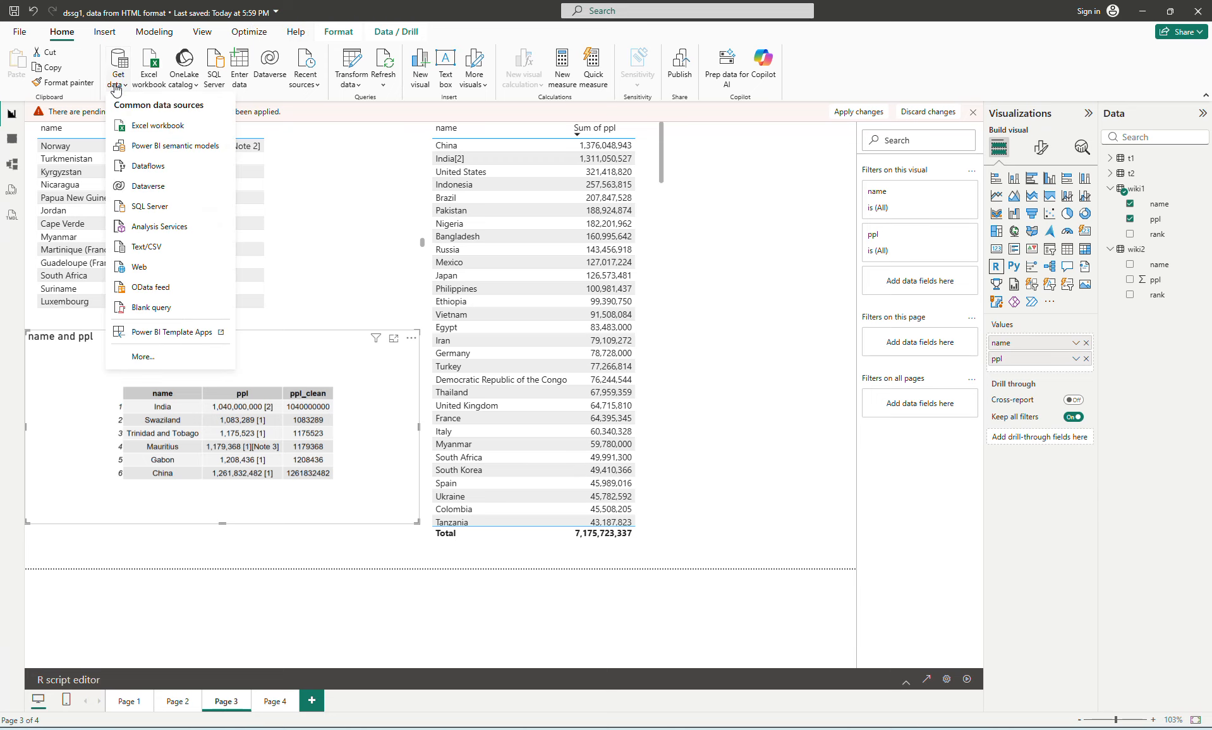
pyautogui.click(149, 247)
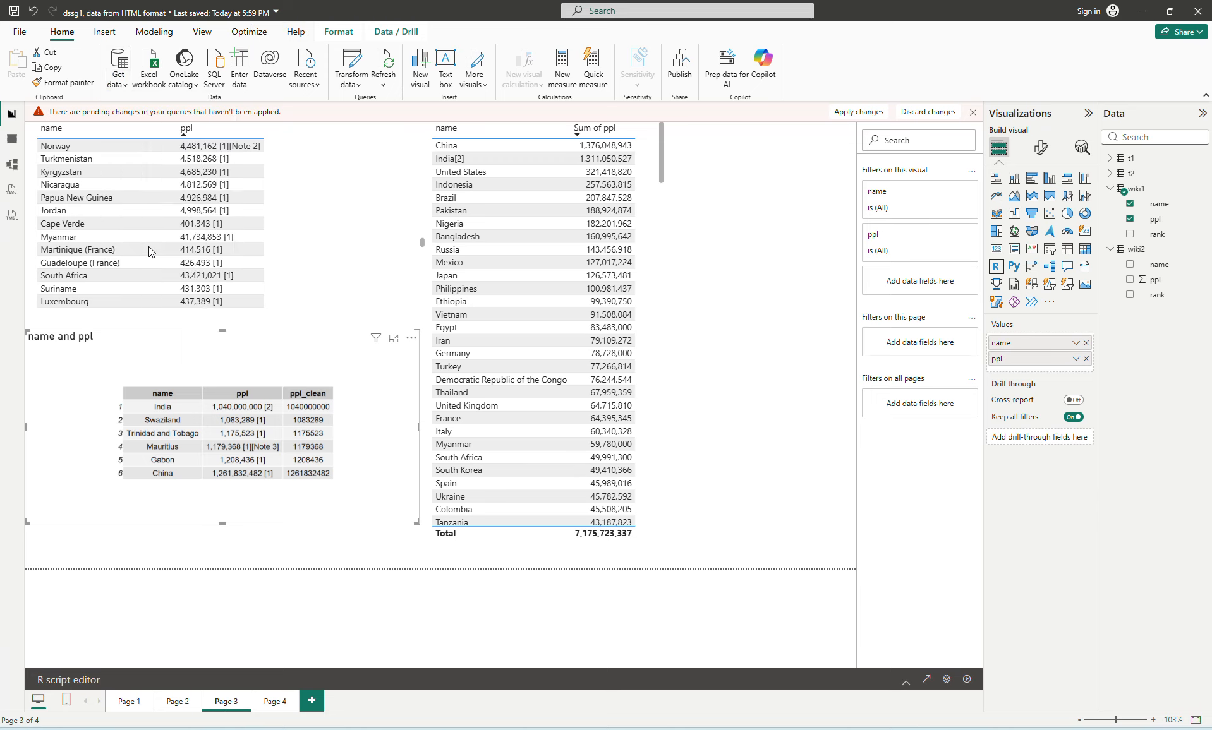
pyautogui.doubleClick(354, 127)
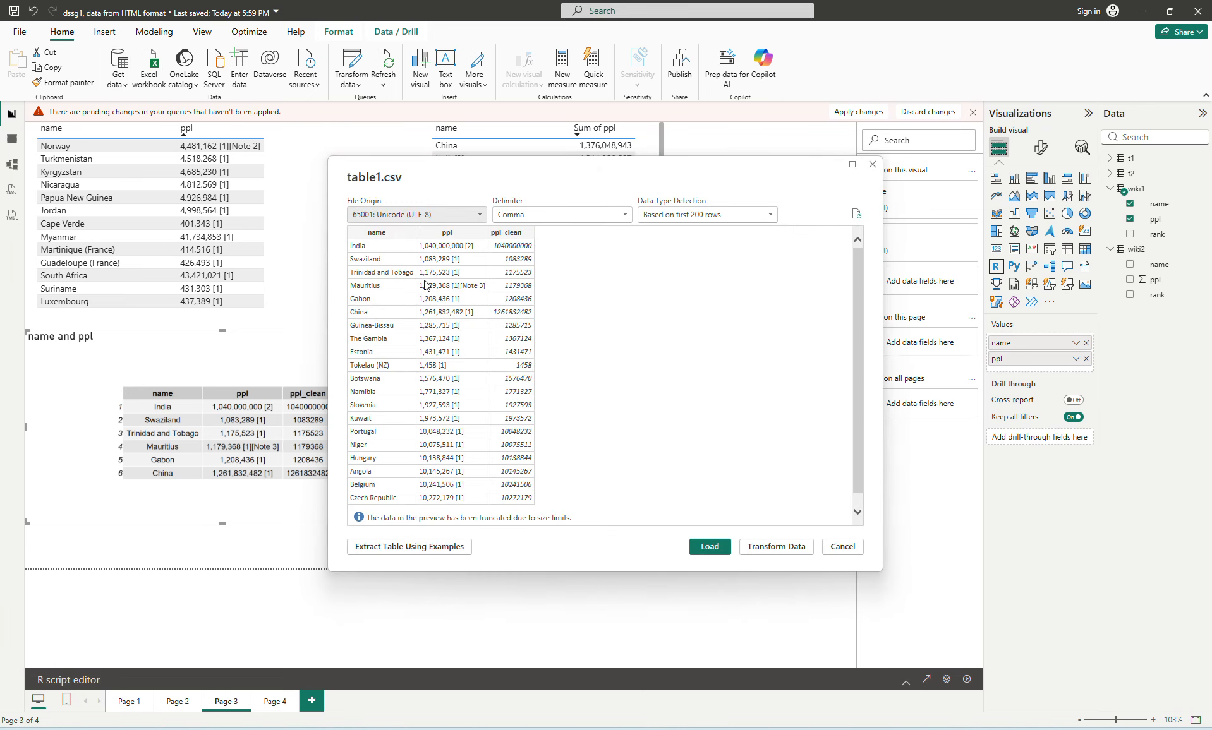
pyautogui.click(759, 547)
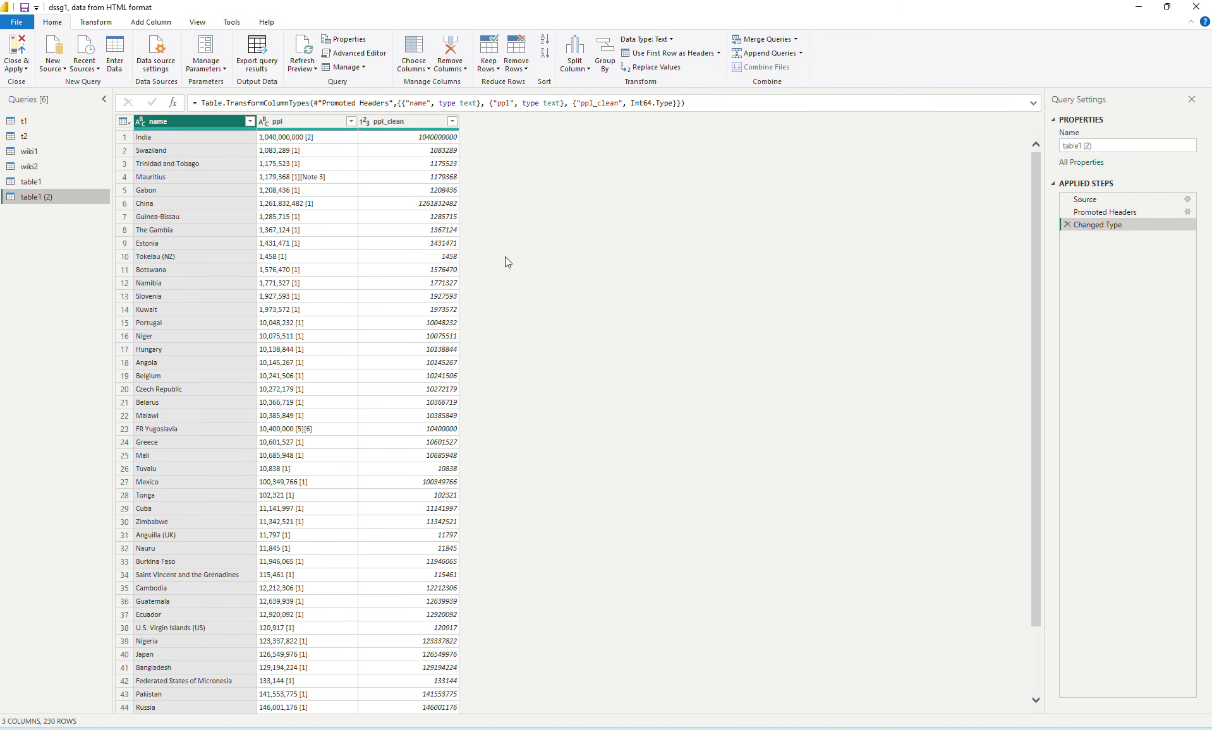
pyautogui.moveTo(1037, 180); pyautogui.dragTo(1016, 355)
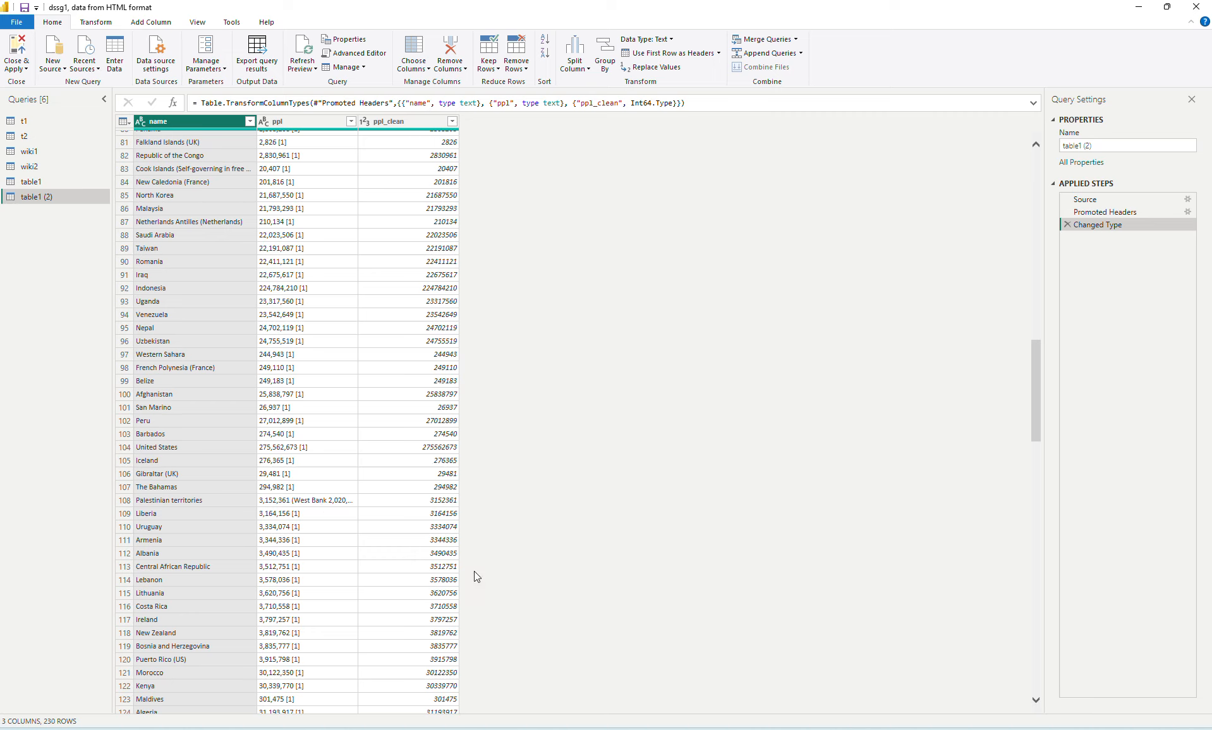
# - Check the remaining ppl_clean rows of table1 (2), then close the query editor and apply the changes
pyautogui.moveTo(1039, 393); pyautogui.dragTo(1022, 705)
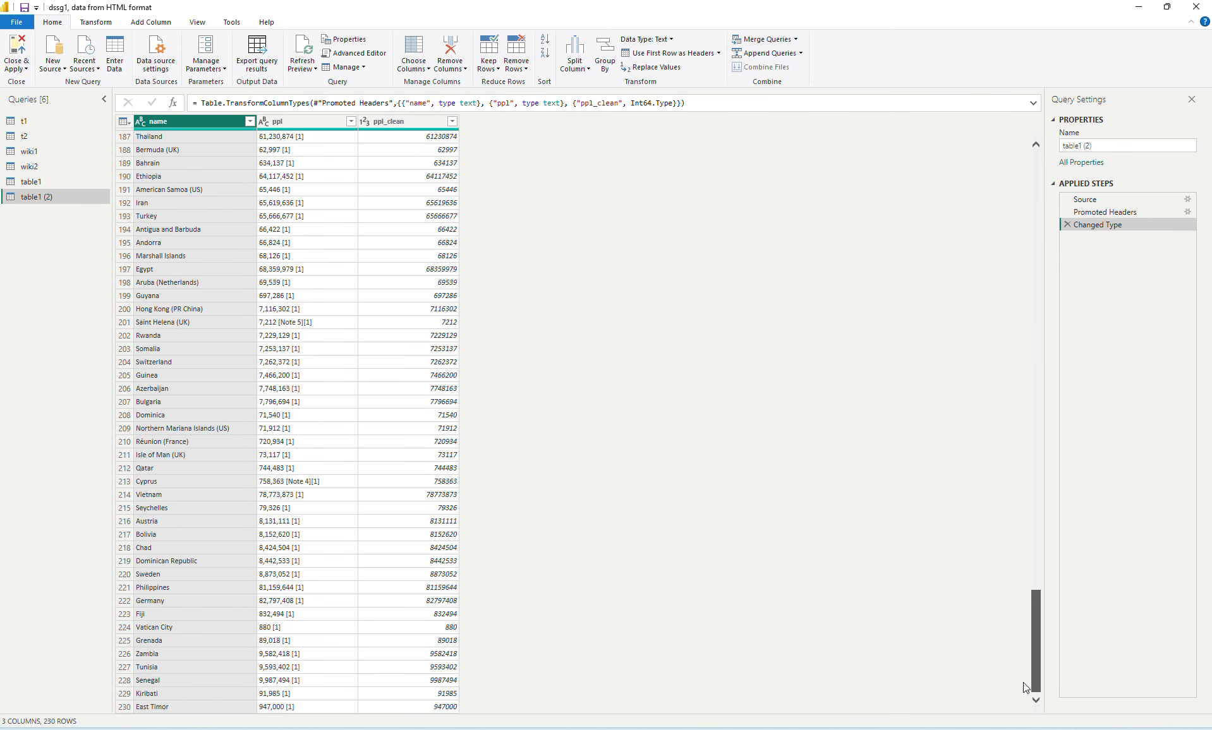
pyautogui.moveTo(1023, 682); pyautogui.dragTo(639, 367)
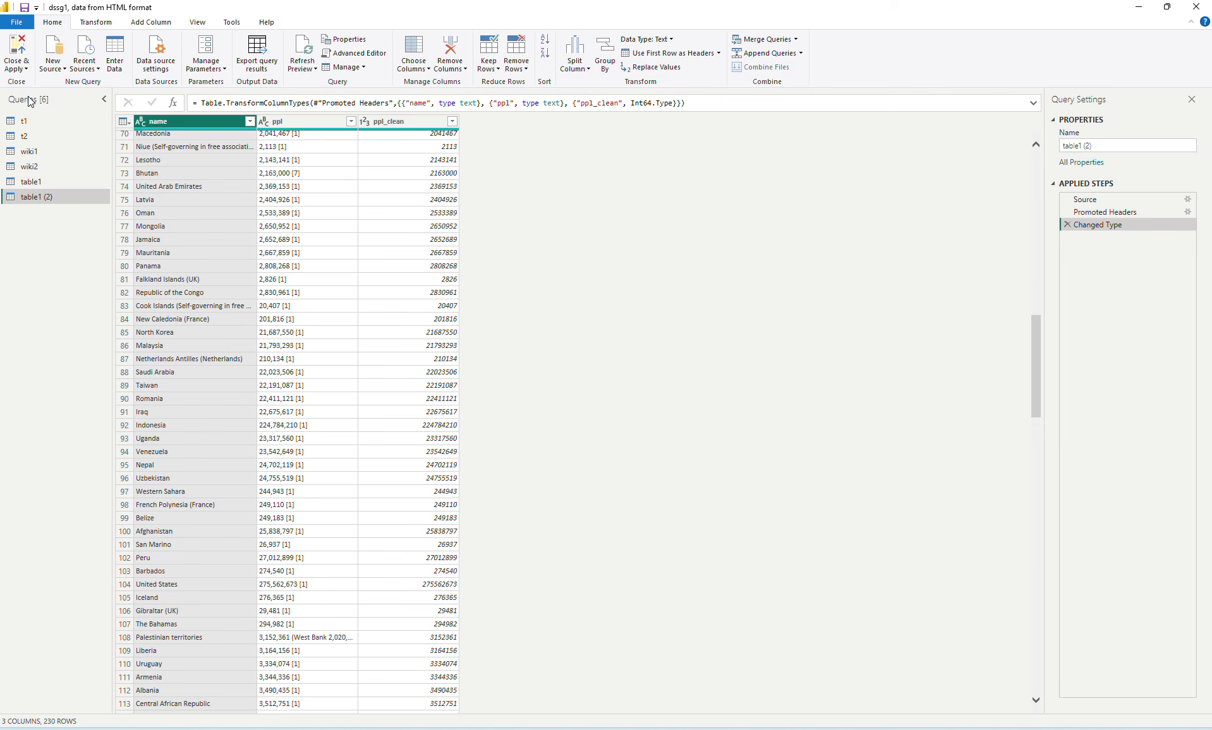
pyautogui.click(26, 68)
pyautogui.click(19, 108)
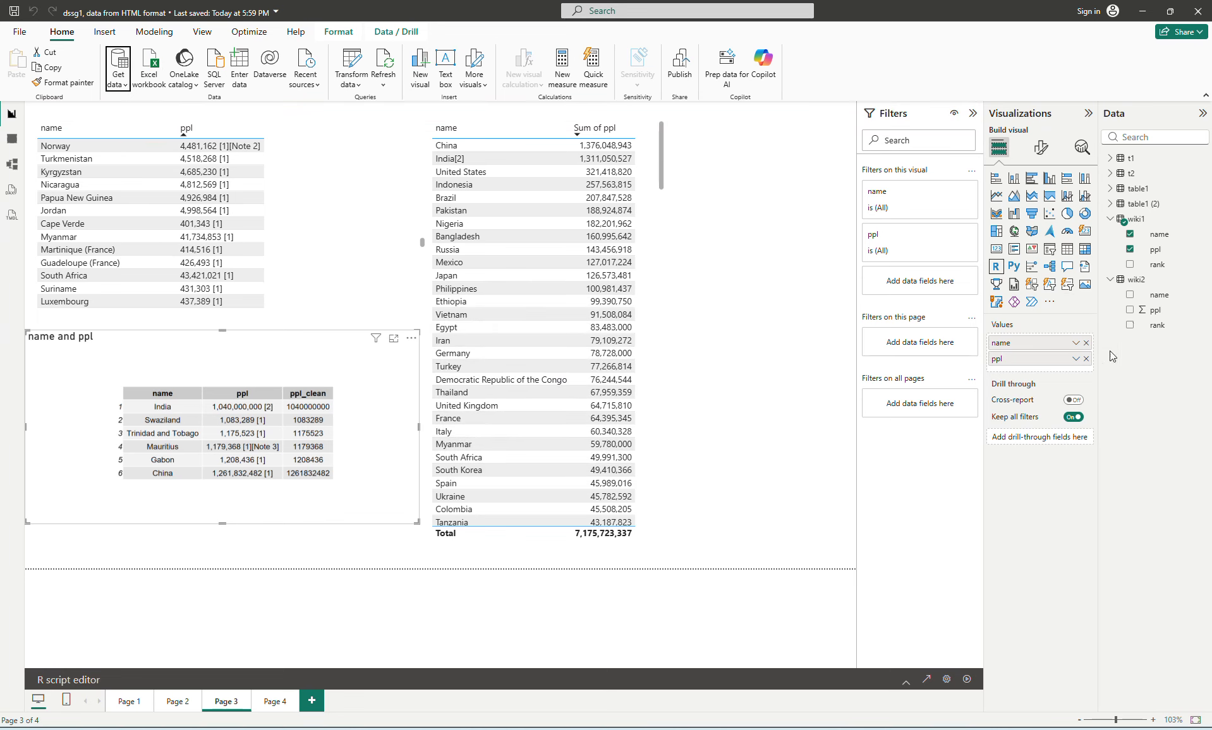
# - Rename the imported table1 (2) table as wiki1_clean and expand its fields
pyautogui.click(1133, 204)
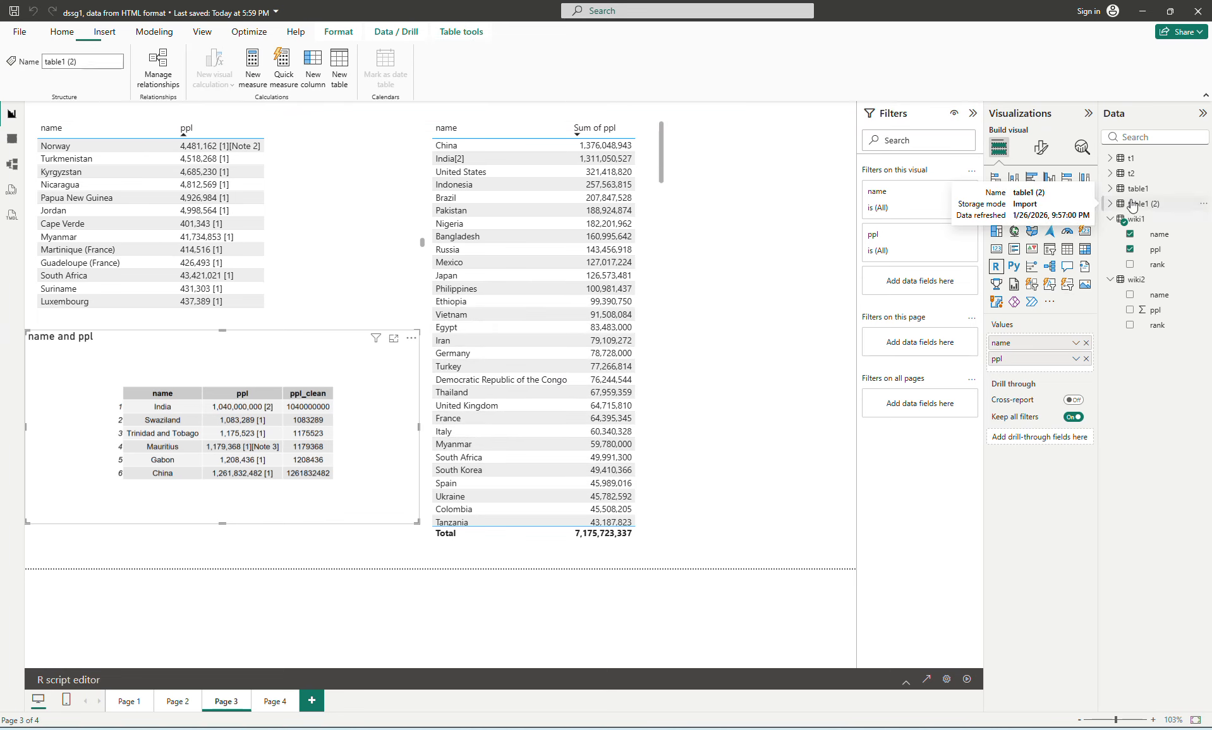
pyautogui.doubleClick(1132, 205)
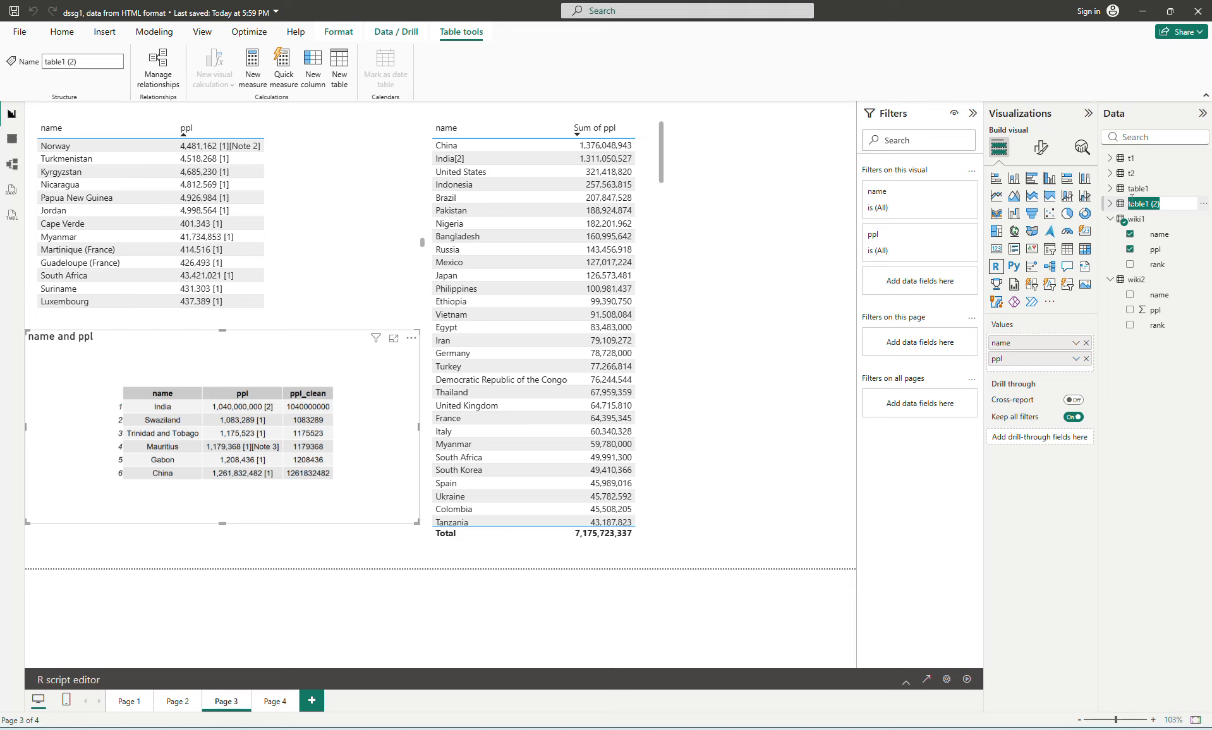
pyautogui.write('wek')
pyautogui.write('i1')
pyautogui.write('_clena')
pyautogui.press('BackSpace')
pyautogui.press('BackSpace')
pyautogui.write('an')
pyautogui.press('Return')
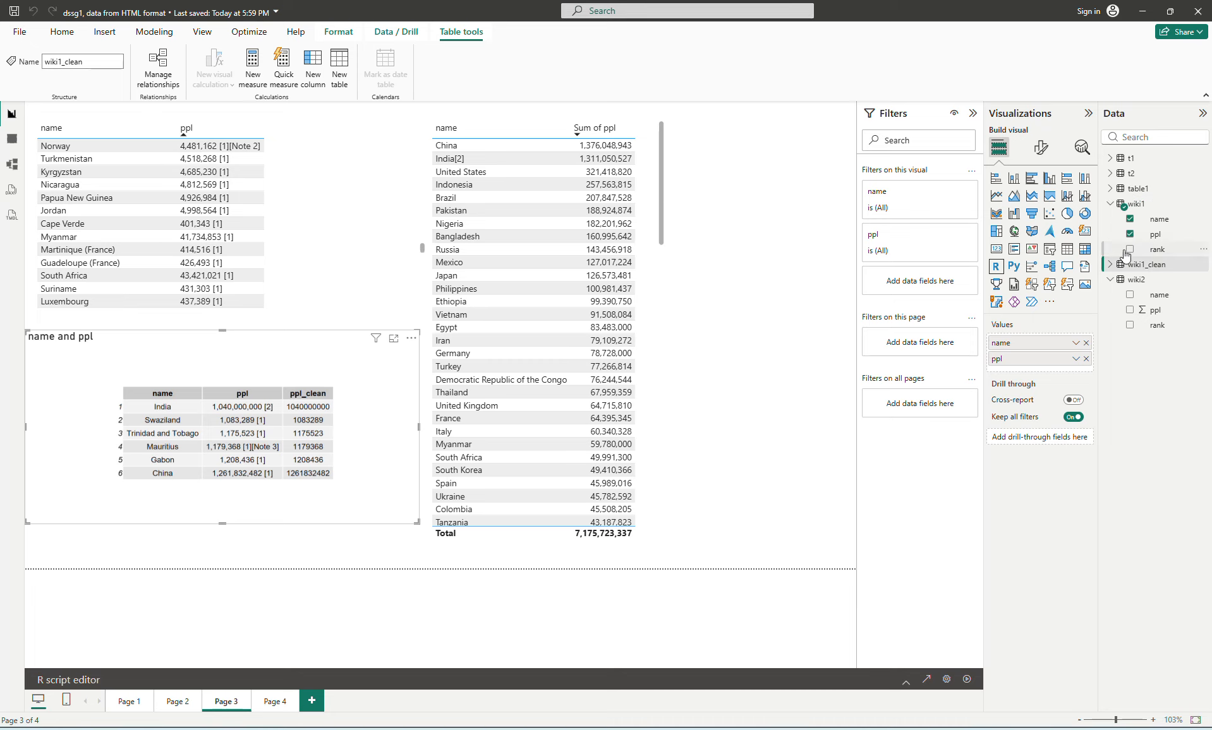
pyautogui.click(1112, 265)
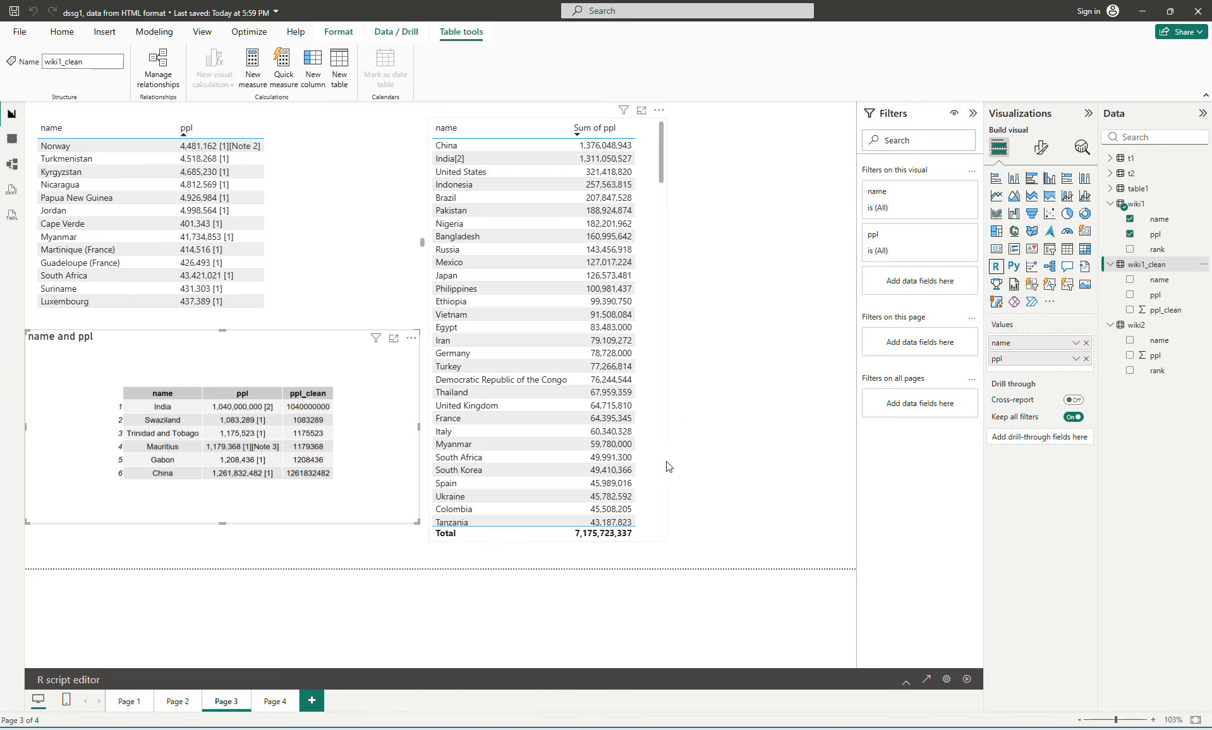
# - Move the Sum of ppl by name chart on Page 4 into the page's upper-left corner
pyautogui.click(273, 702)
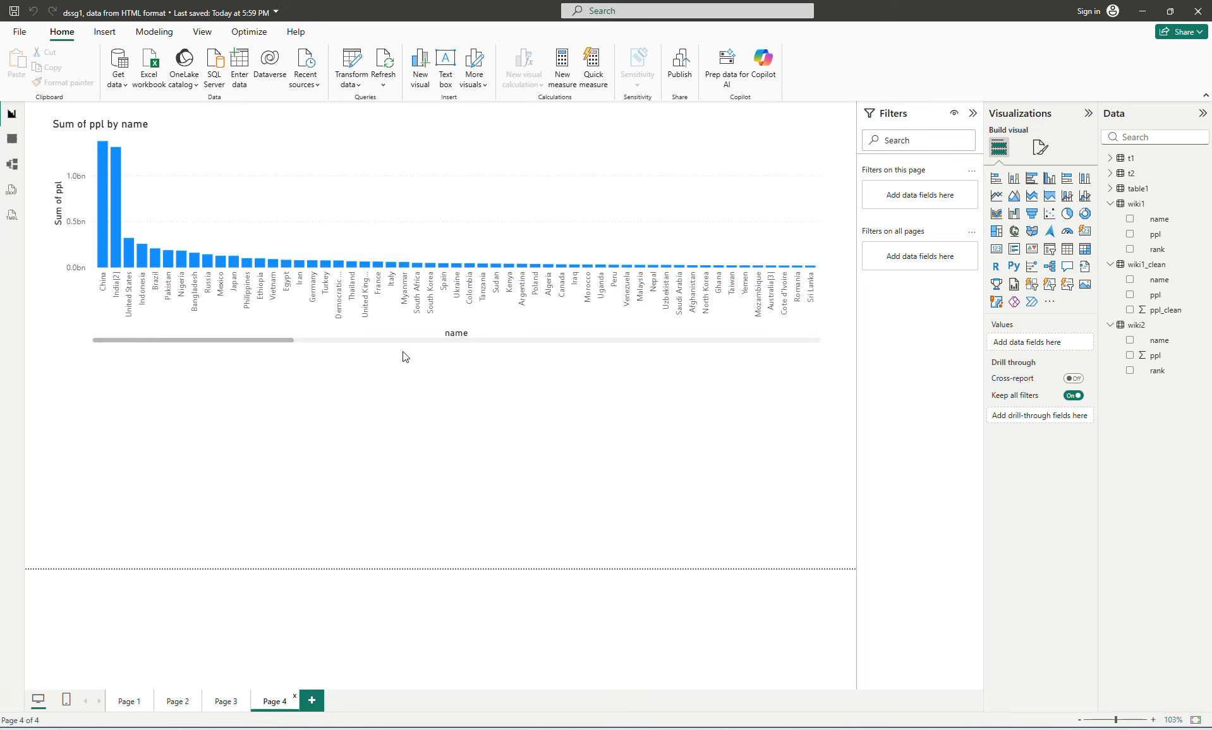
pyautogui.moveTo(306, 122); pyautogui.dragTo(281, 105)
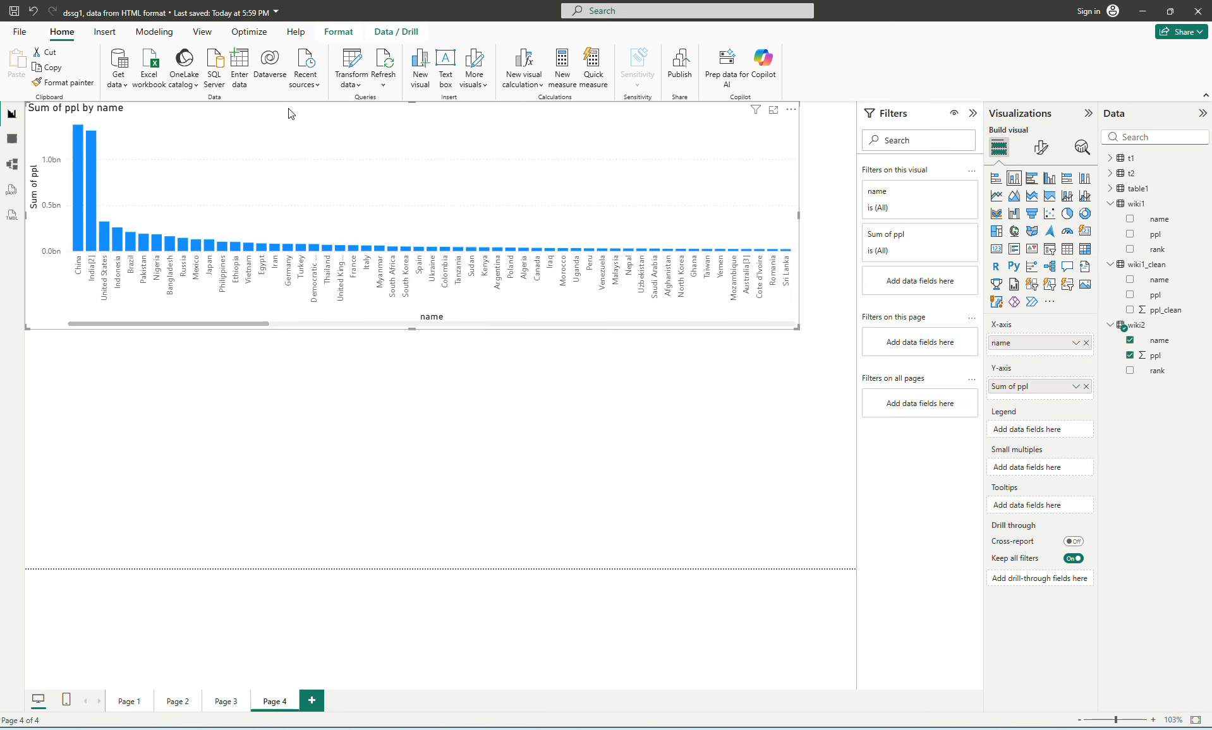
pyautogui.click(587, 390)
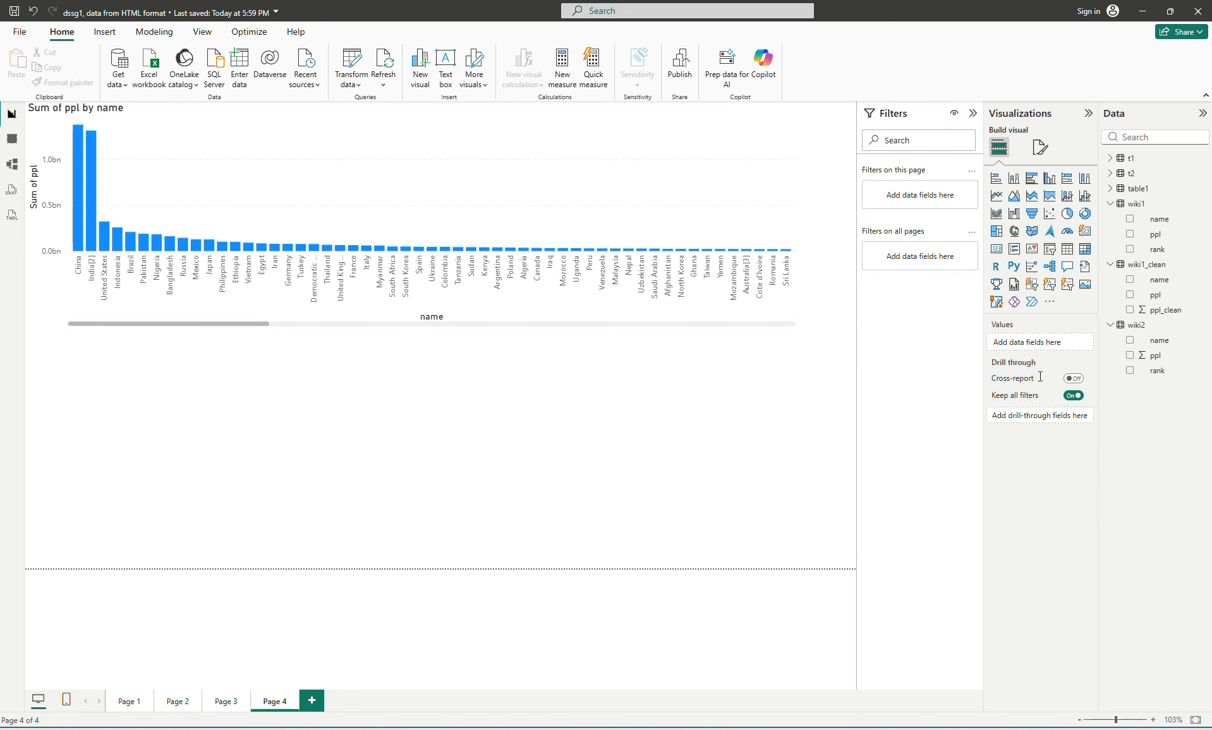
# - Add a stacked column chart of ppl_clean by name from wiki1_clean below the existing chart
pyautogui.click(1130, 280)
pyautogui.click(1130, 310)
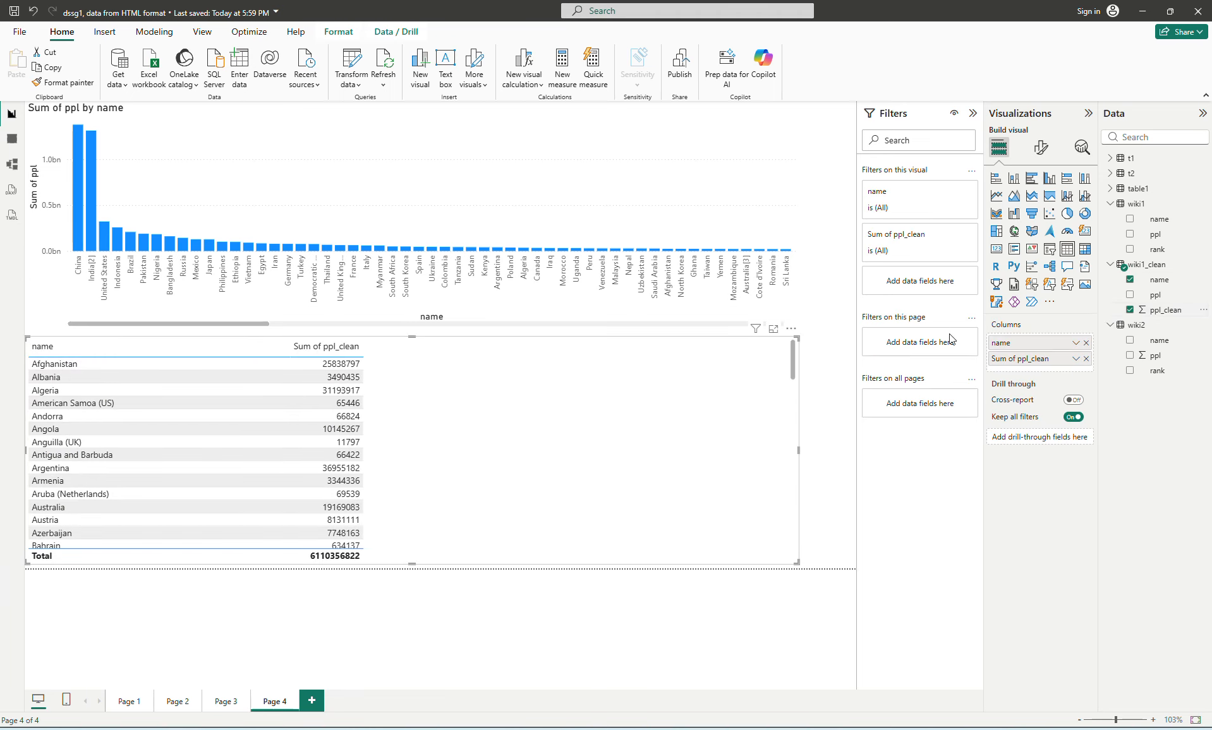
pyautogui.click(1013, 178)
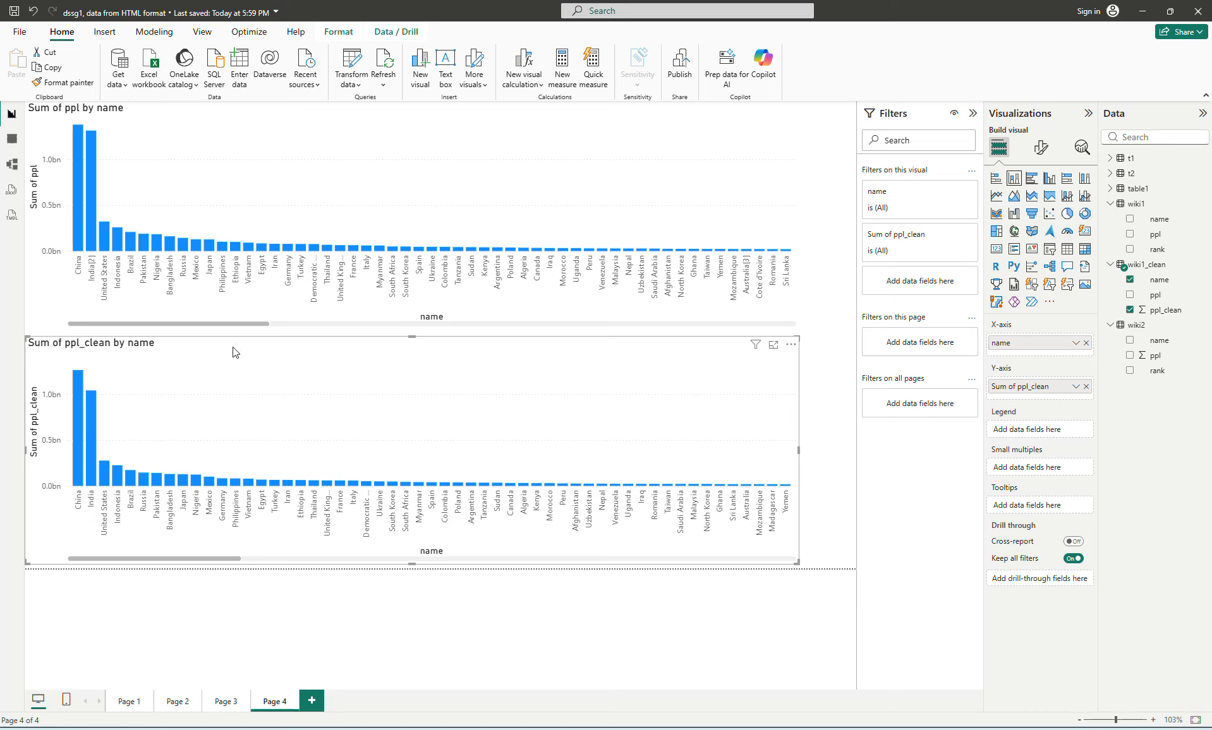
# - Select the wiki2 chart, look over Wikipedia's 2015 population table in the browser, and return to the report
pyautogui.click(251, 173)
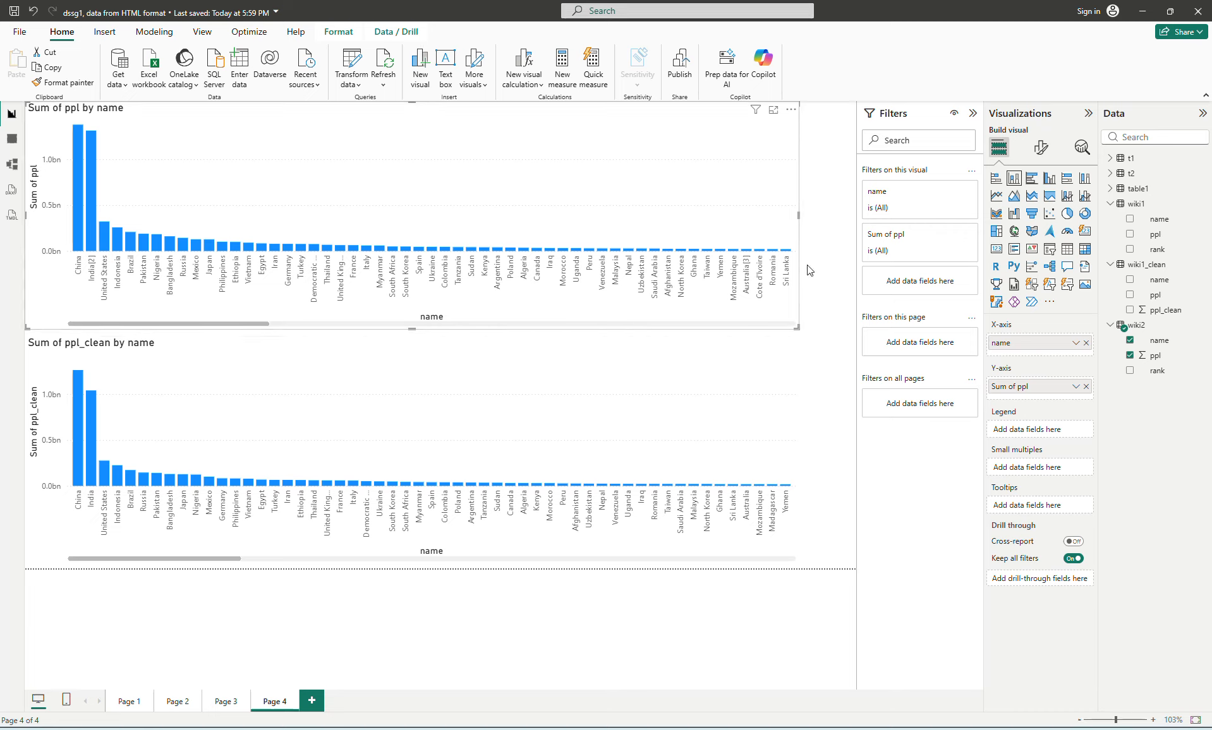
pyautogui.hotkey('alt', 'Tab')
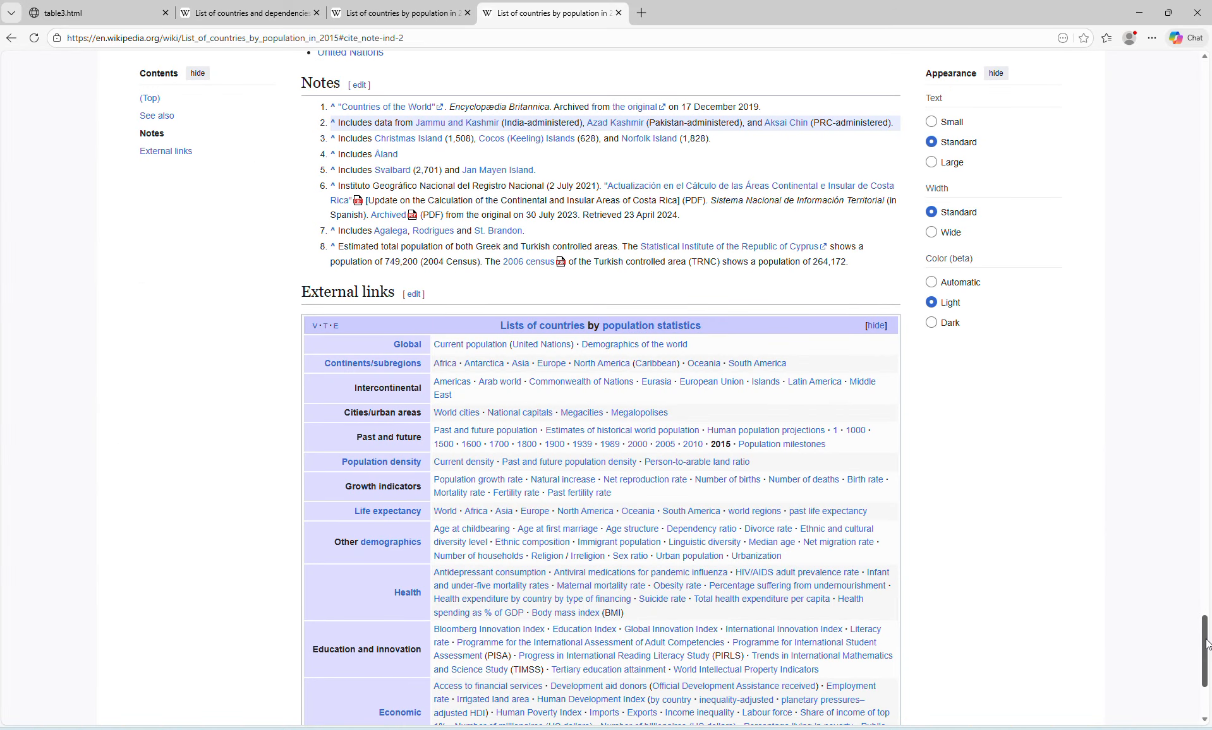
pyautogui.moveTo(1205, 644); pyautogui.dragTo(1200, 237)
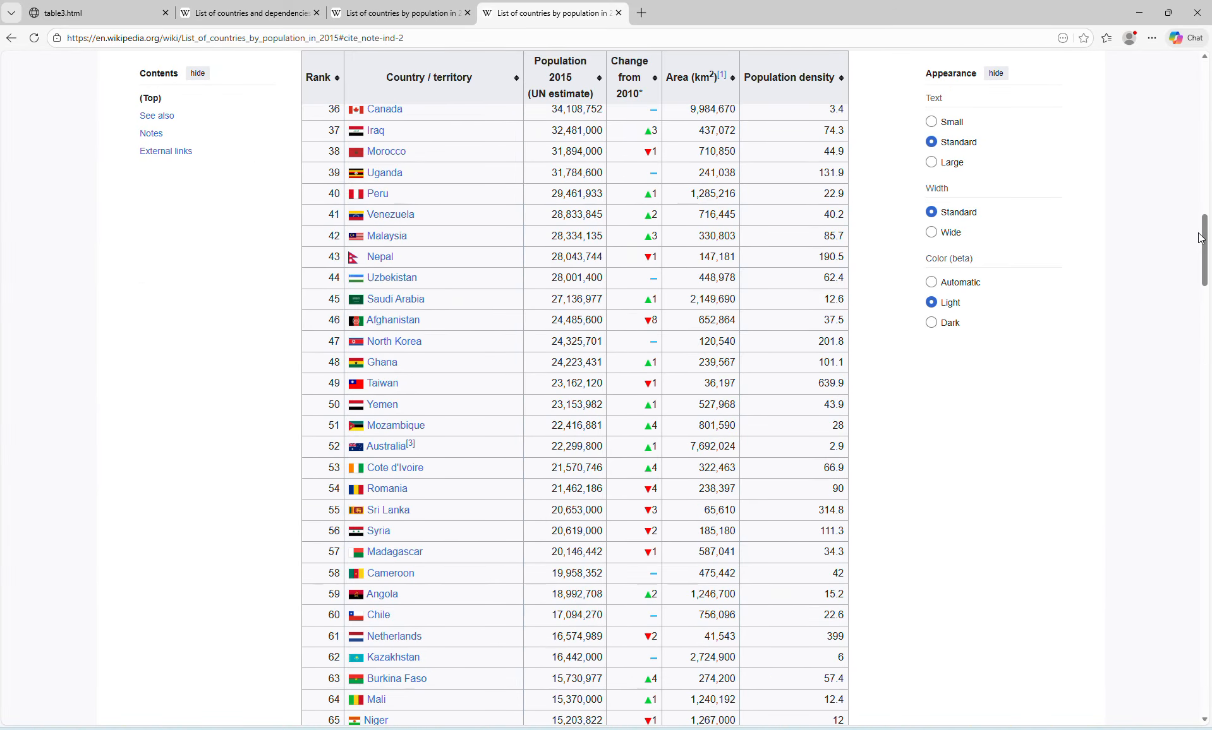
pyautogui.hotkey('alt', 'Tab')
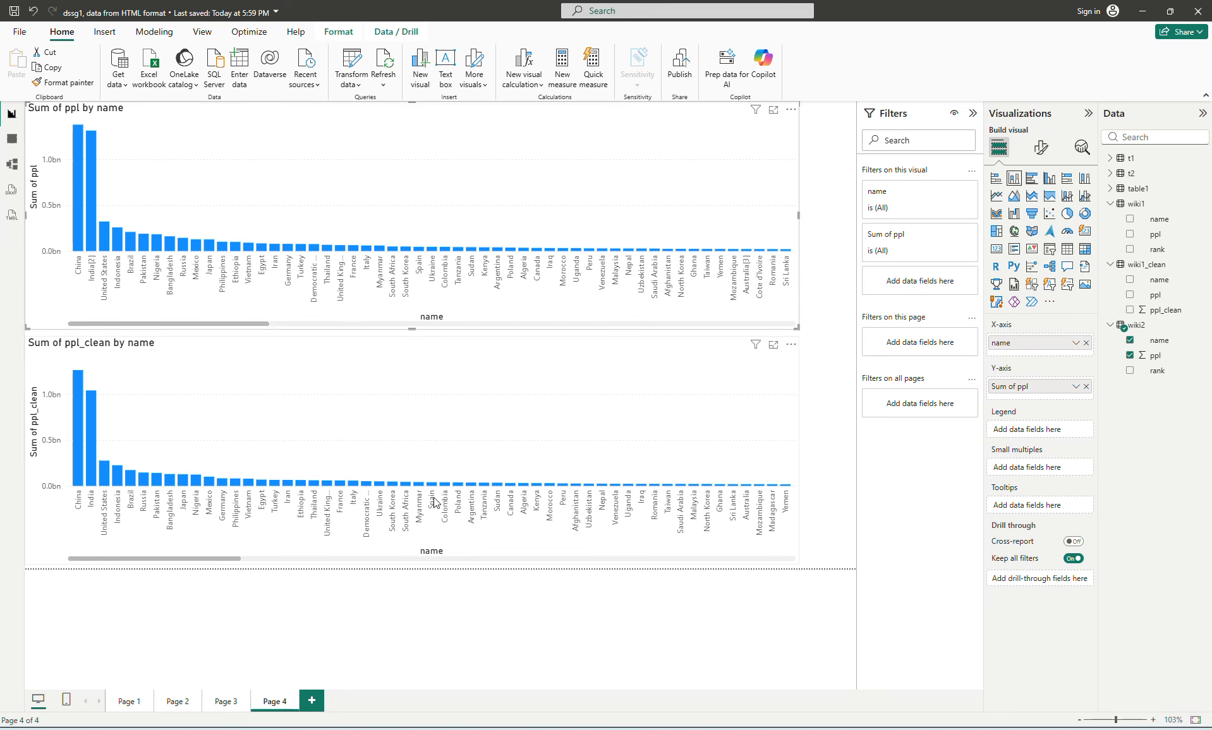
# - Open the R script of the name and ppl visual on Page 3 to review its cleaning code
pyautogui.click(217, 703)
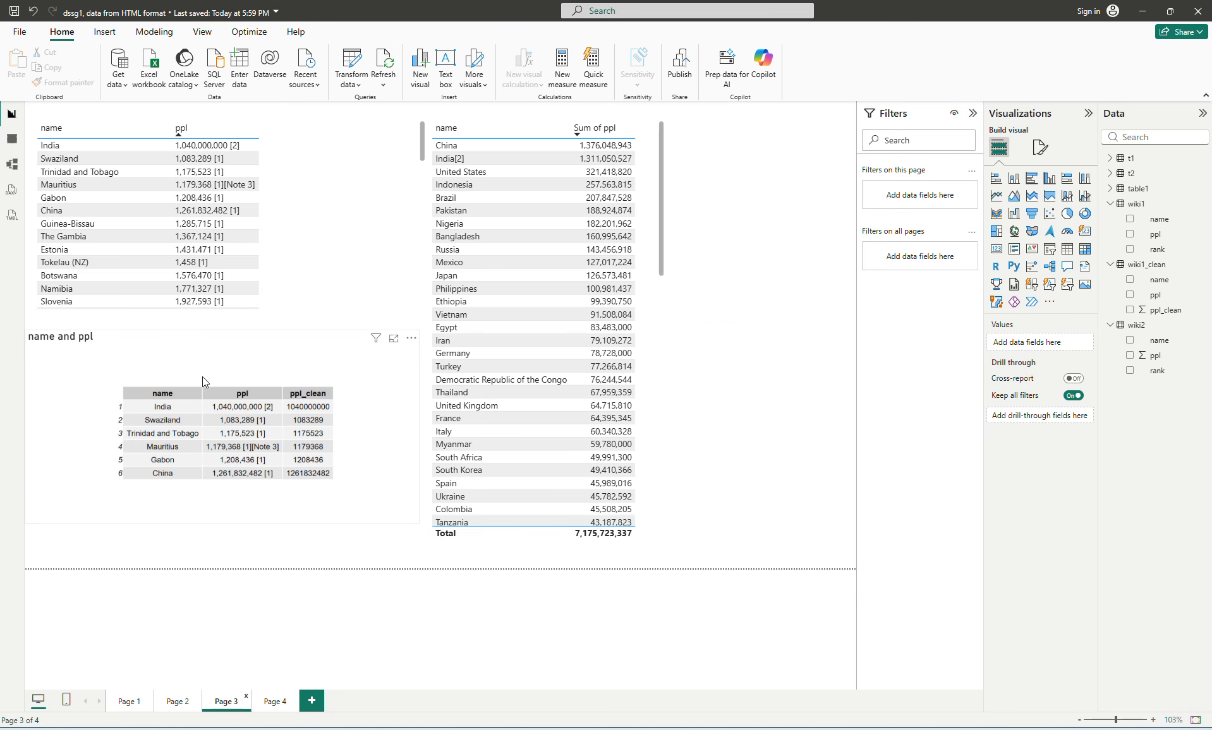
pyautogui.click(183, 378)
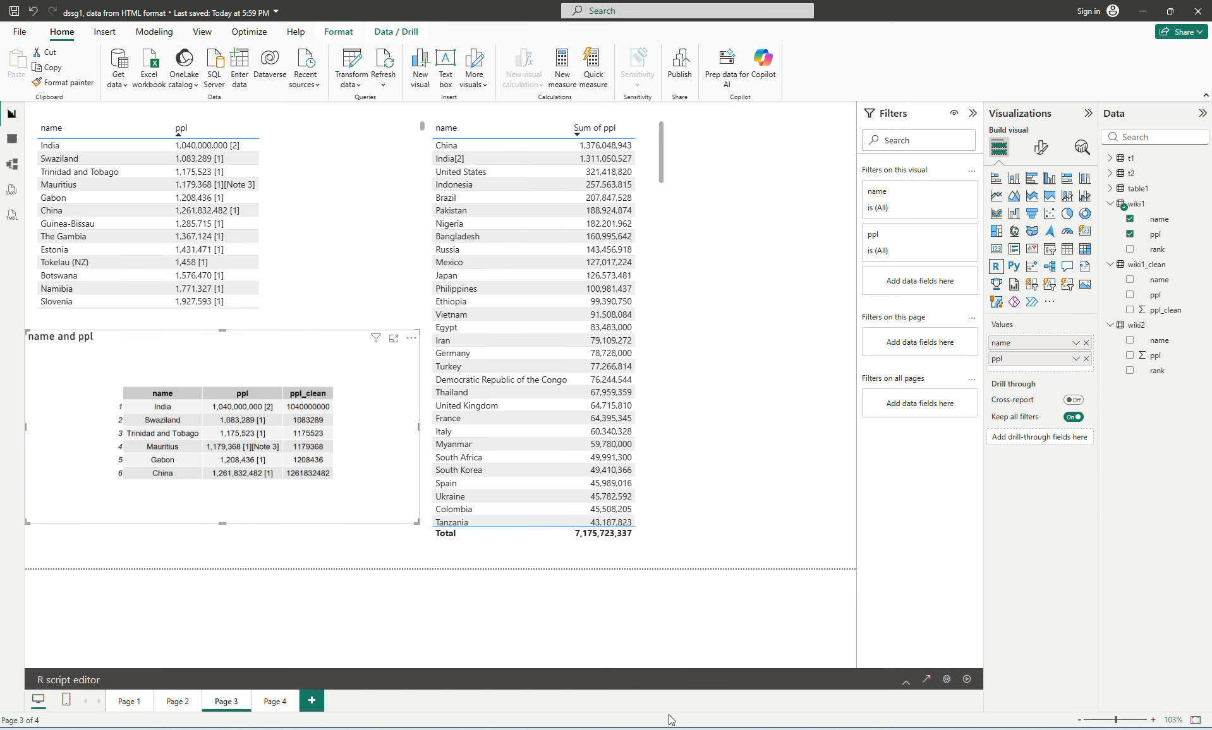
pyautogui.click(905, 682)
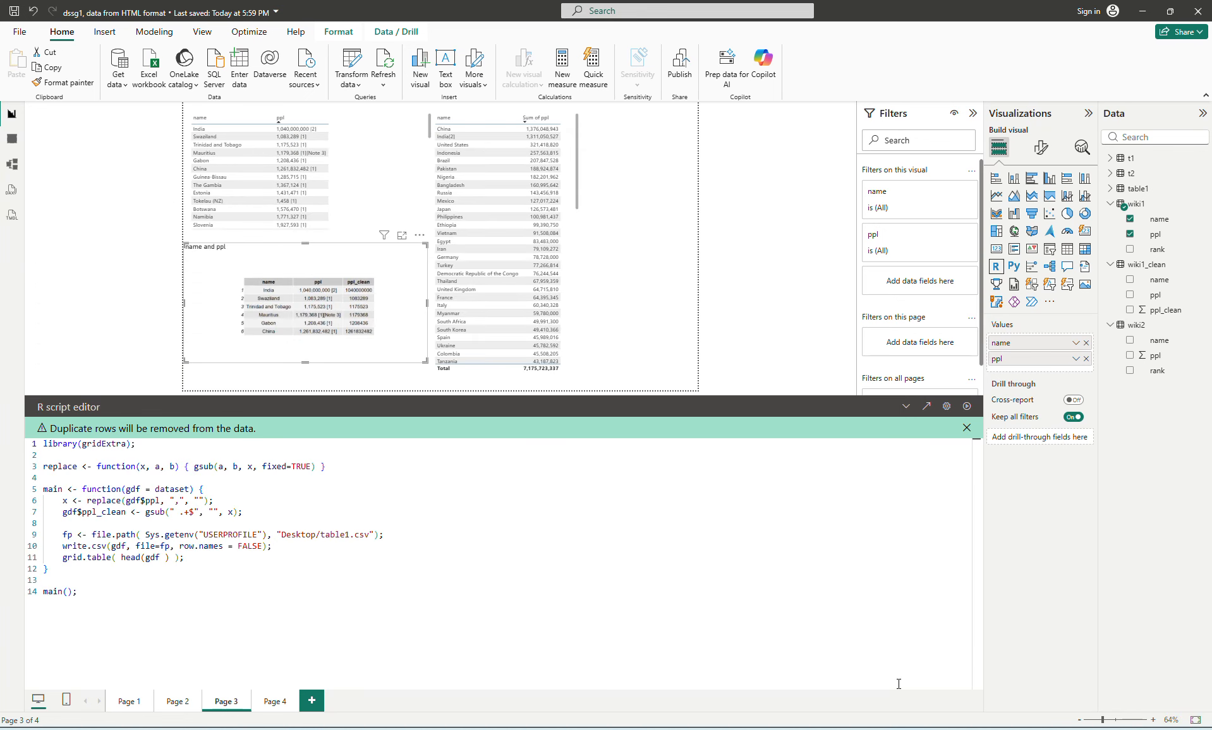
pyautogui.click(559, 455)
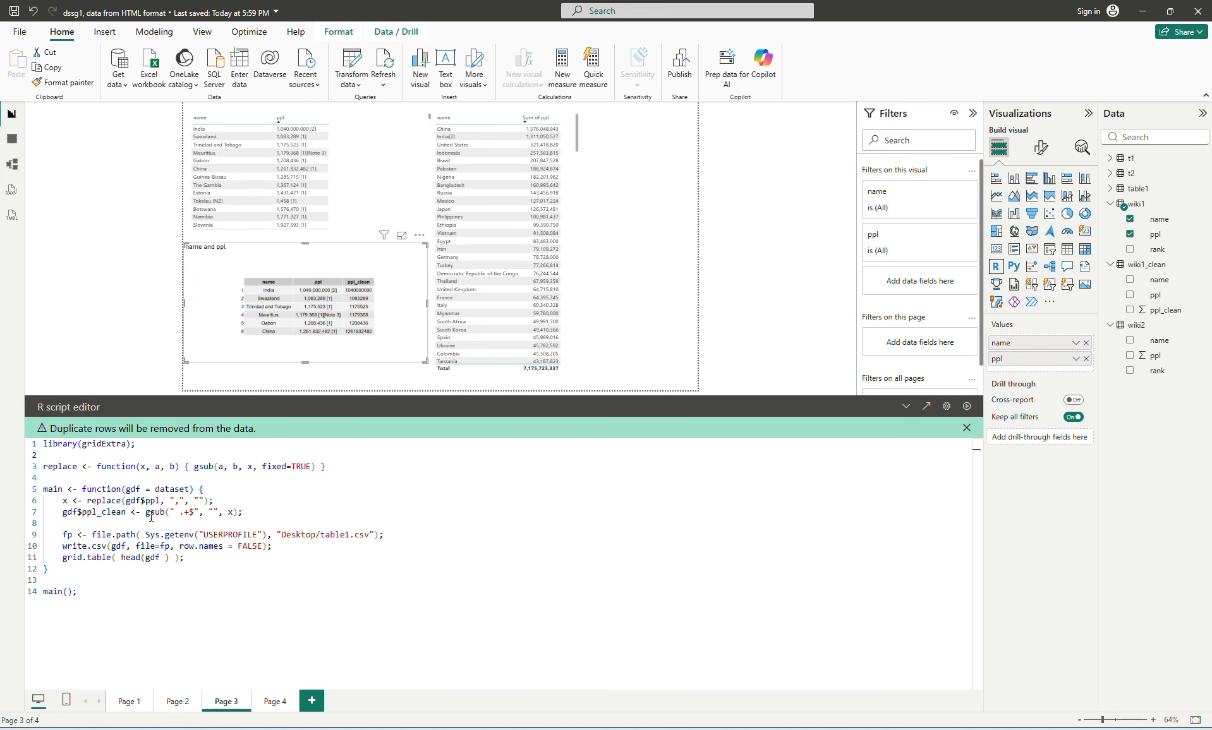